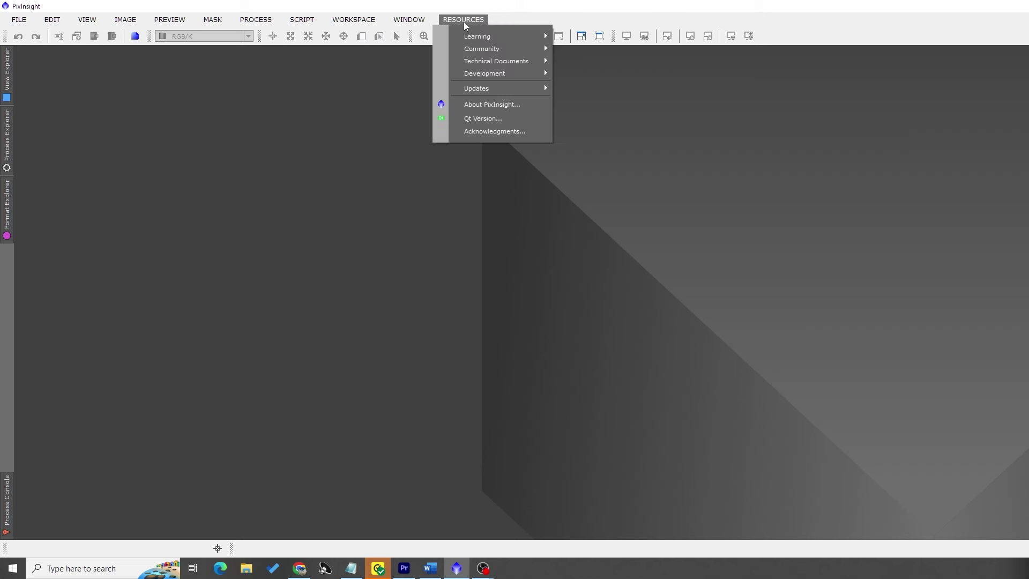
# Step: Dismiss the About PixInsight splash and launch the WeightedBatchPreprocessing script
pyautogui.click(488, 104)
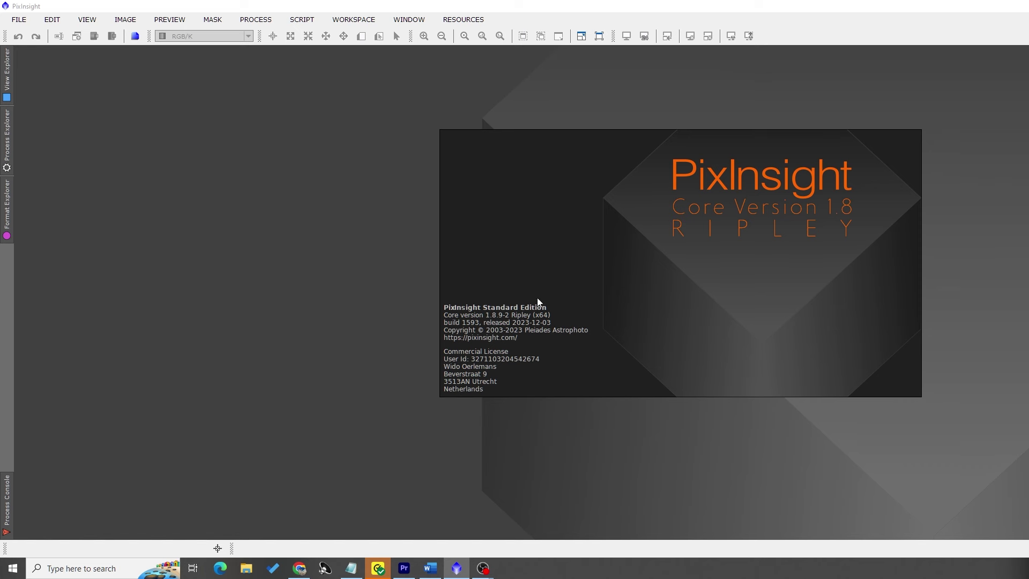
pyautogui.click(534, 252)
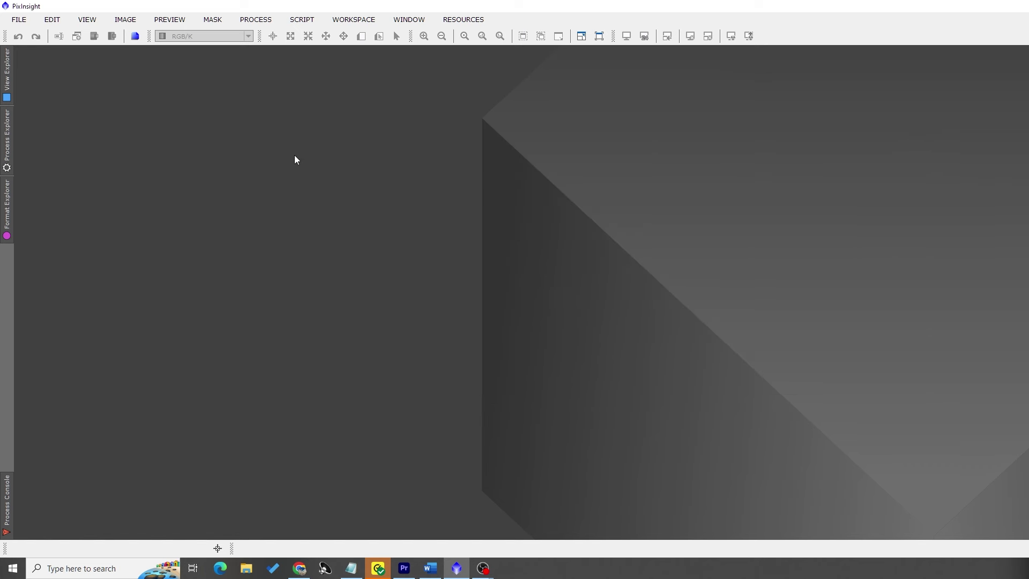
pyautogui.click(302, 19)
pyautogui.moveTo(363, 37)
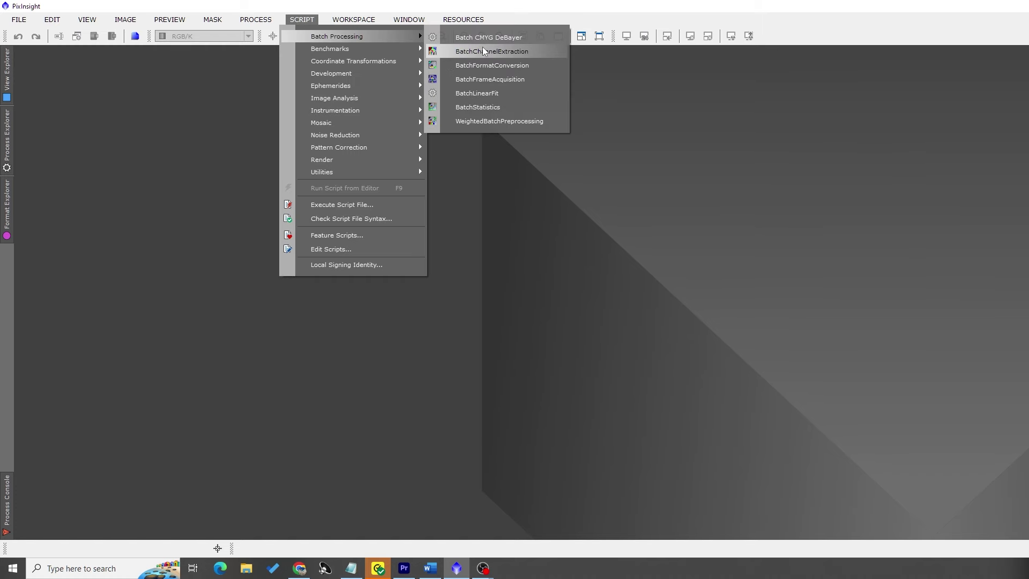
pyautogui.click(502, 121)
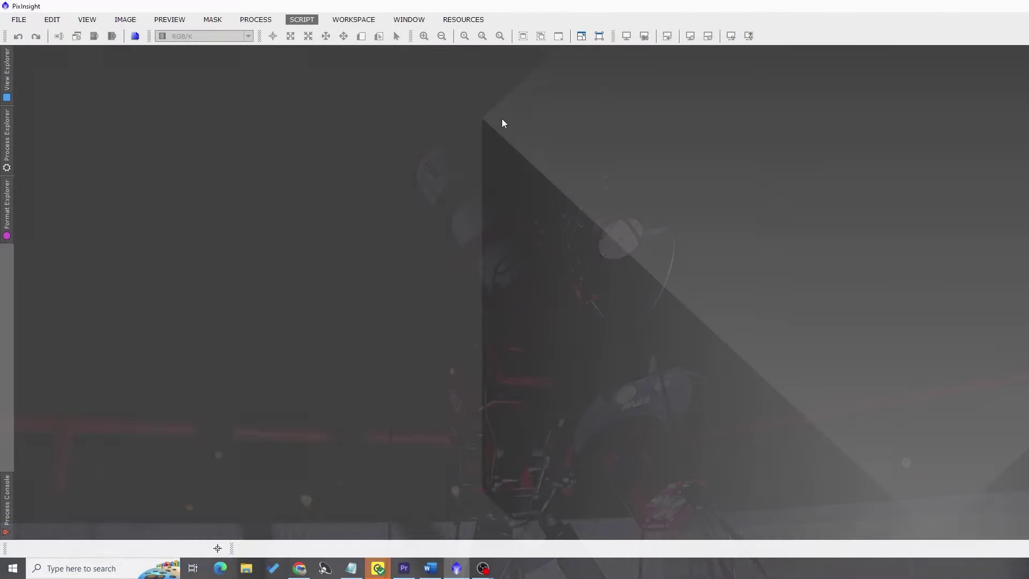
# Step: Launch the WeightedBatchPreprocessing script from Script > Batch Processing
pyautogui.click(302, 19)
pyautogui.click(336, 6)
pyautogui.click(303, 20)
pyautogui.moveTo(365, 36)
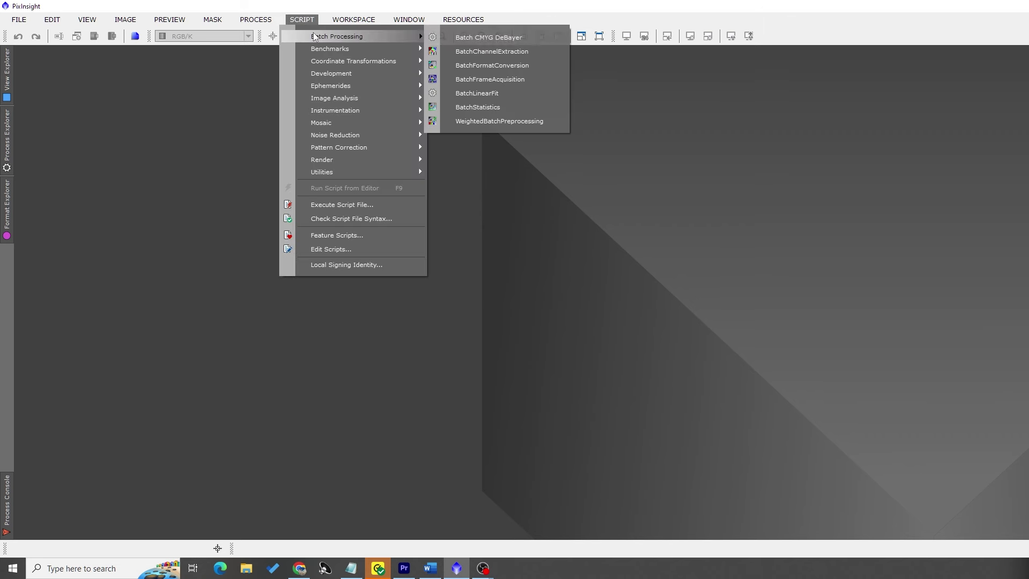
pyautogui.click(503, 122)
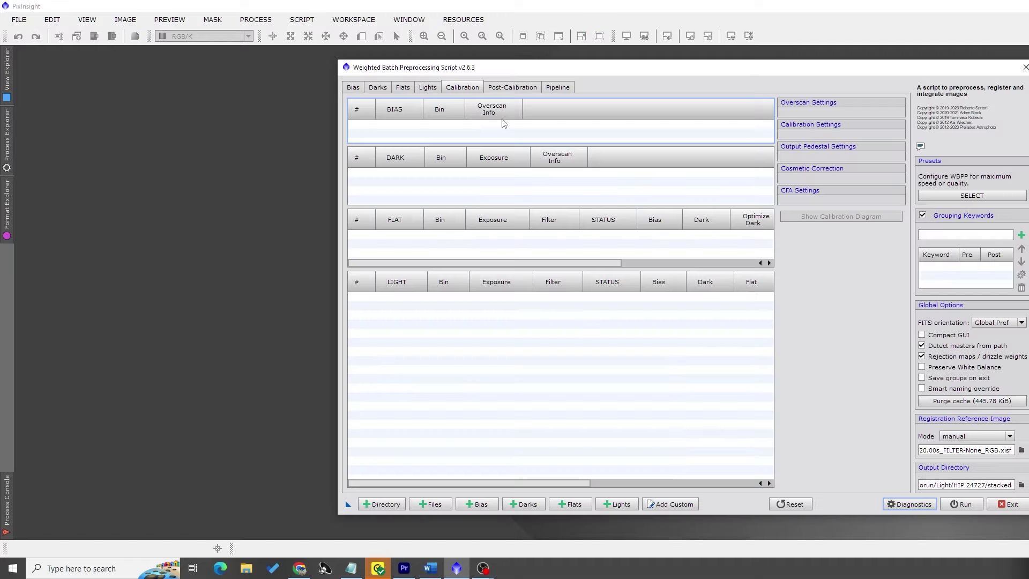
# Step: Add all light .fit files: 34 H frames at 300s and 30 unfiltered at 120s
pyautogui.click(426, 88)
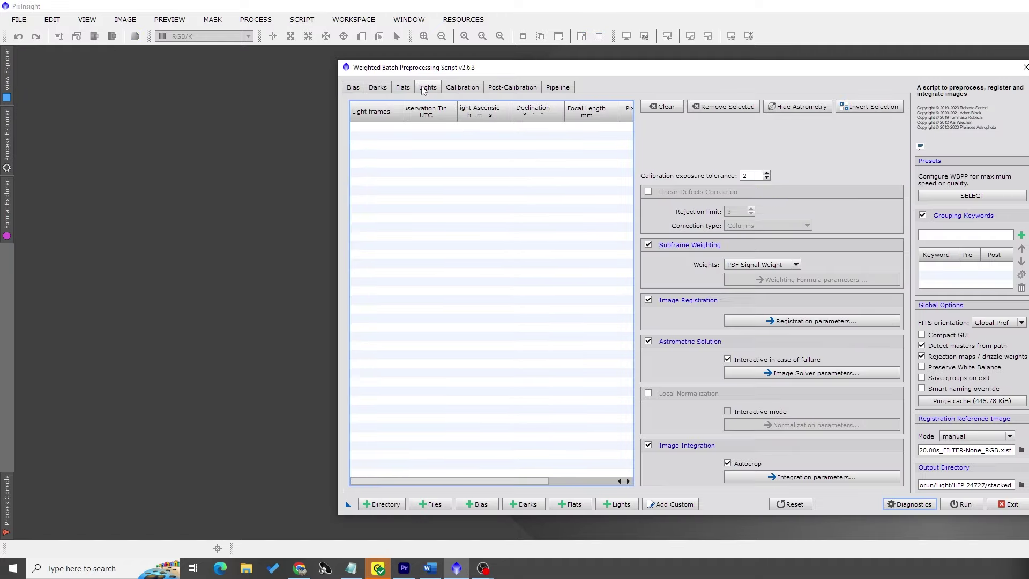
pyautogui.click(433, 504)
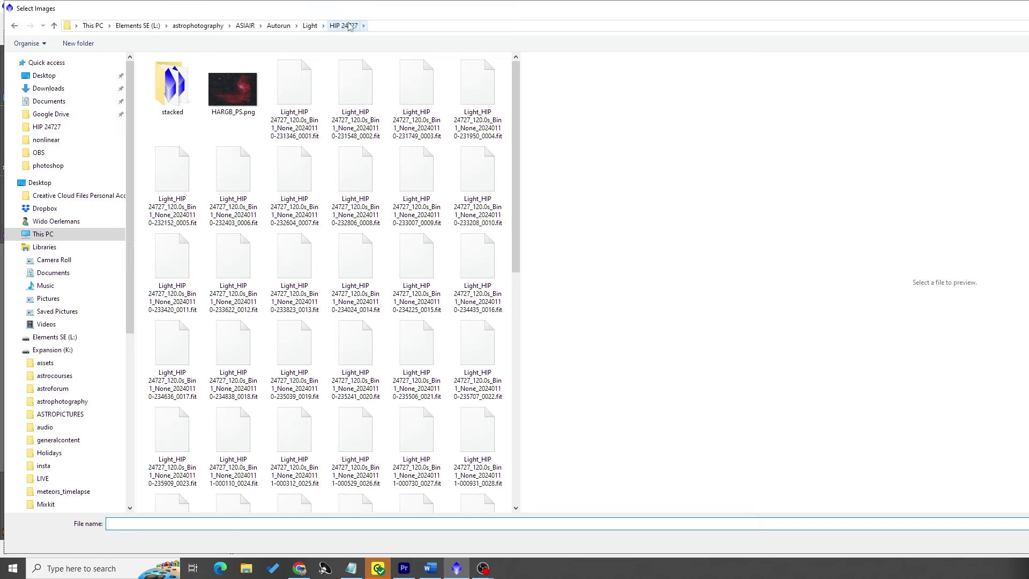
pyautogui.click(304, 125)
pyautogui.scroll(-6, 351, 266)
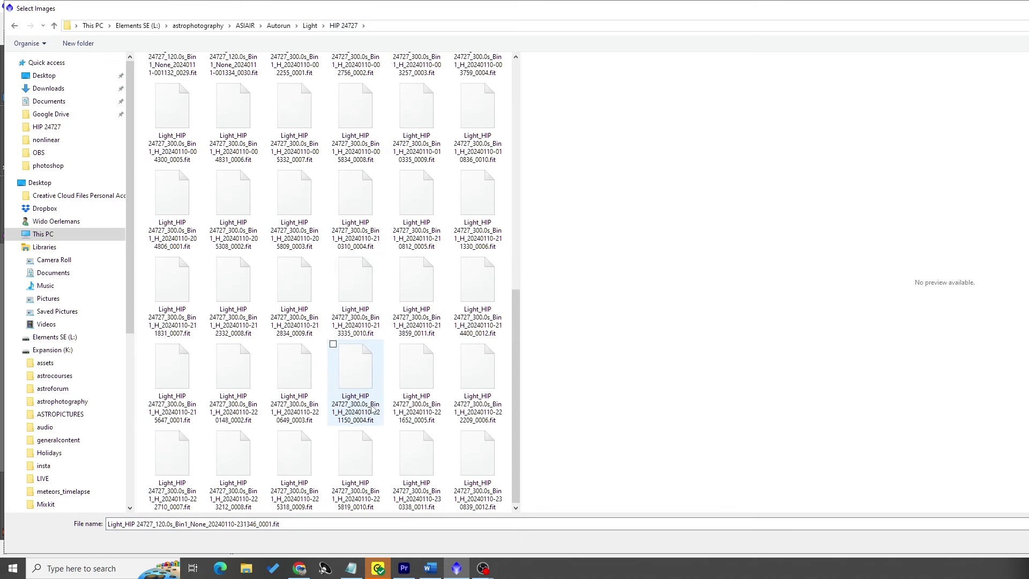
pyautogui.scroll(10, 403, 374)
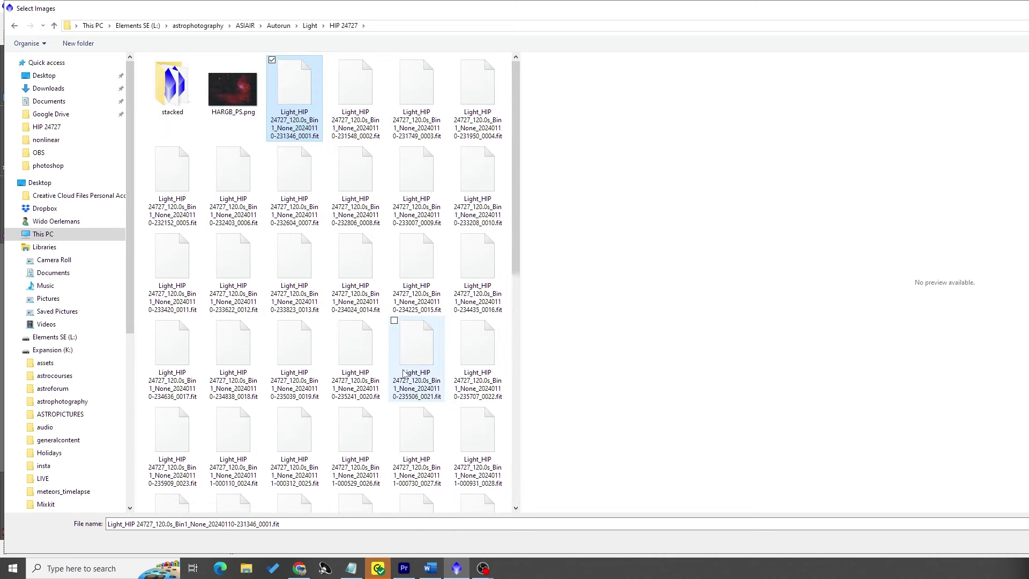
pyautogui.scroll(-10, 403, 374)
pyautogui.keyDown('shift'); pyautogui.click(474, 469); pyautogui.keyUp('shift')
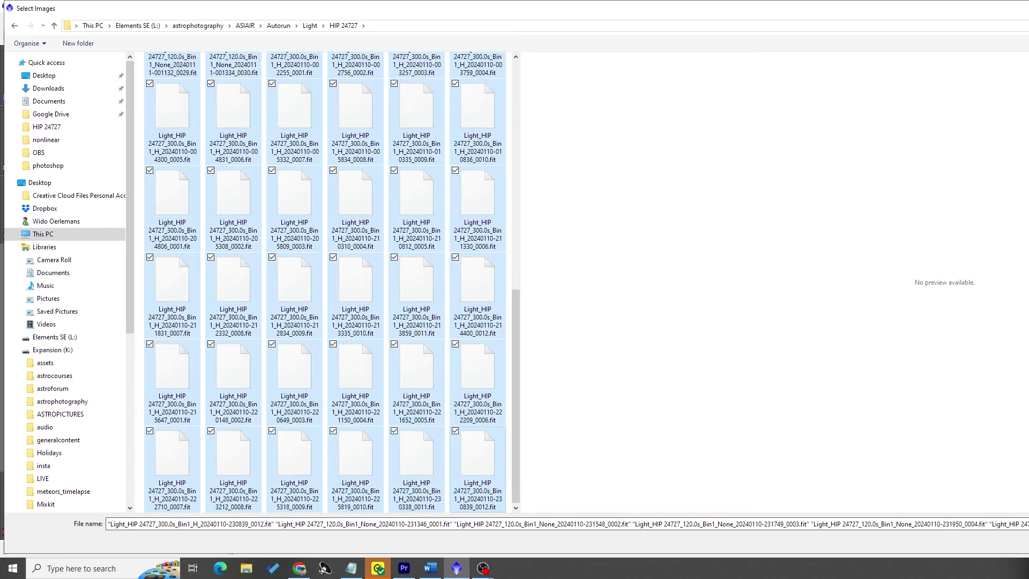
pyautogui.press('Return')
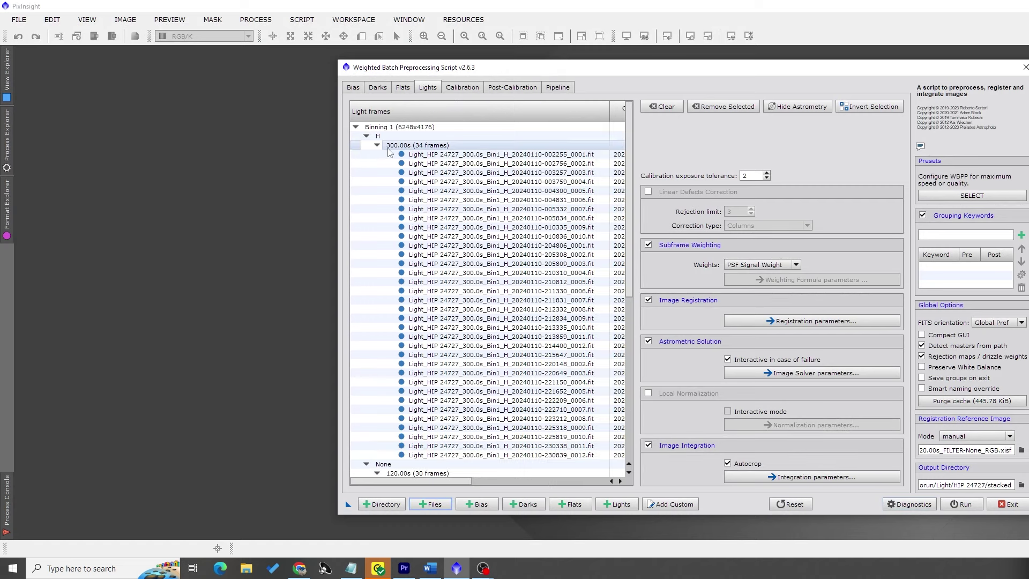
pyautogui.click(368, 137)
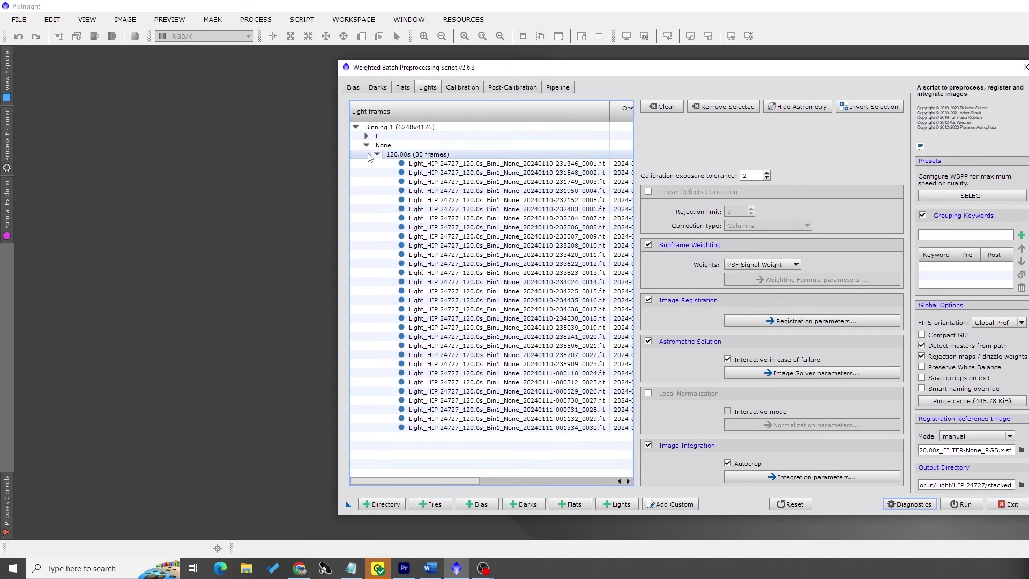
pyautogui.click(367, 137)
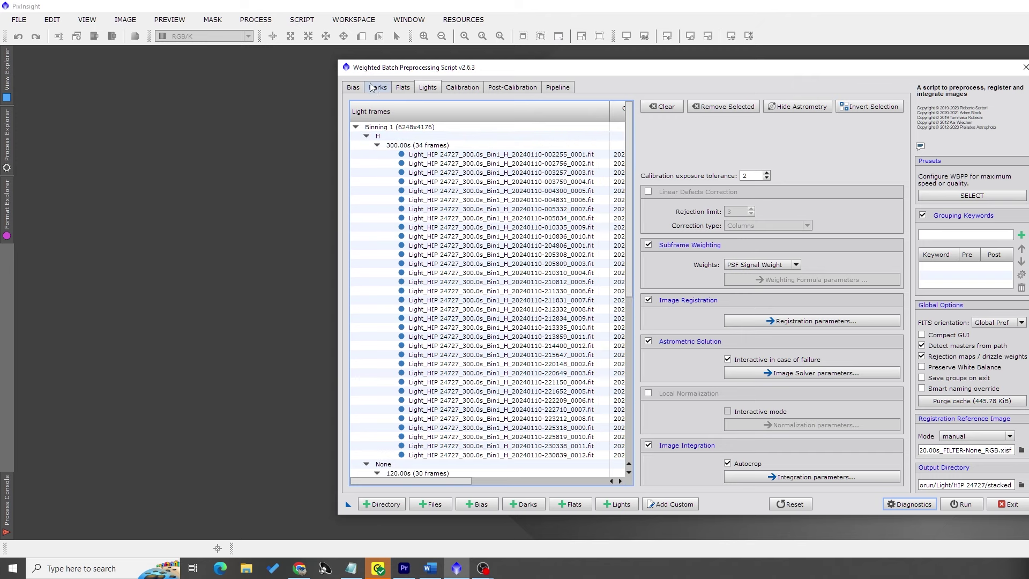
# Step: Add the 15 300s and 15 120s dark frames from the Dark/2600MC/-10C folder
pyautogui.click(380, 89)
pyautogui.click(429, 503)
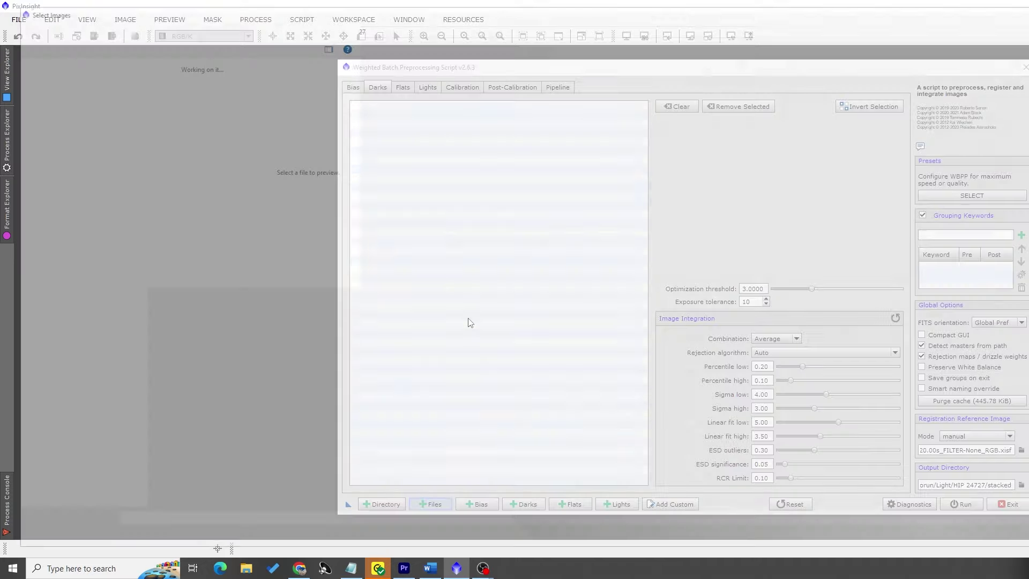
pyautogui.click(288, 27)
pyautogui.doubleClick(176, 82)
pyautogui.doubleClick(174, 76)
pyautogui.doubleClick(183, 76)
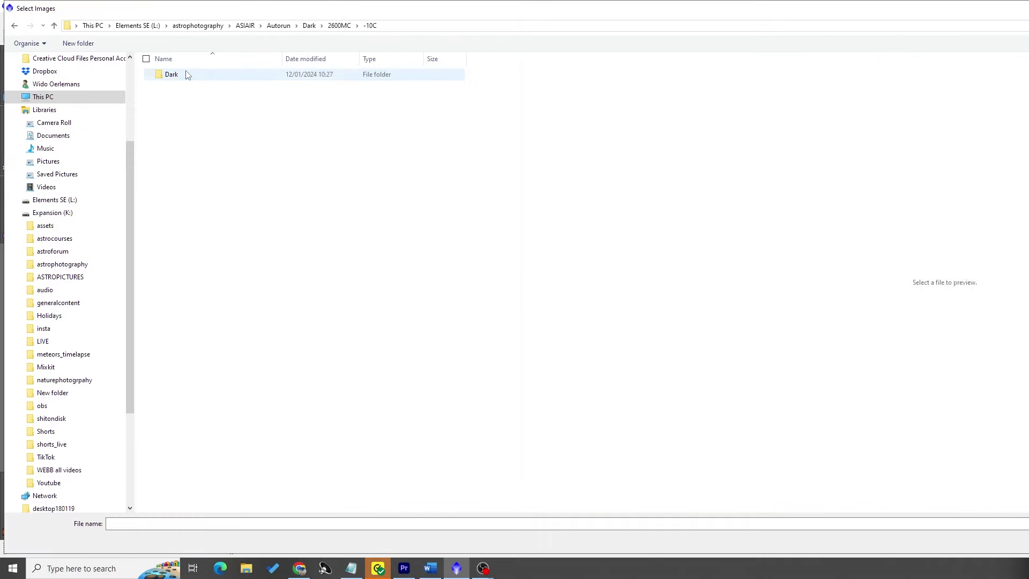
pyautogui.doubleClick(184, 76)
pyautogui.scroll(-11, 301, 313)
pyautogui.click(231, 496)
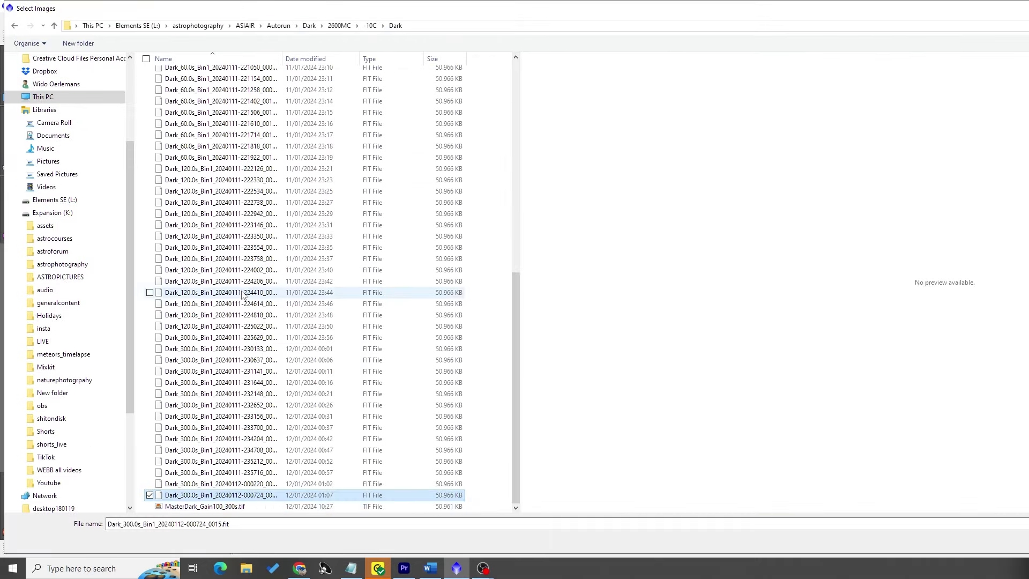
pyautogui.keyDown('shift'); pyautogui.click(225, 168); pyautogui.keyUp('shift')
pyautogui.press('Return')
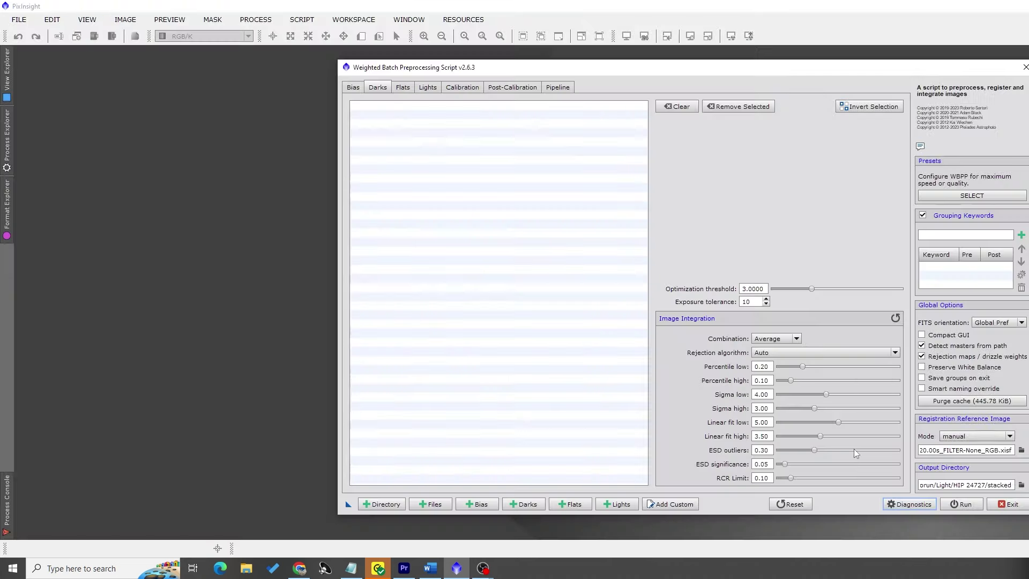
pyautogui.moveTo(646, 63); pyautogui.dragTo(392, 63)
pyautogui.click(174, 88)
pyautogui.click(124, 88)
# Step: Add the 30 H and unfiltered flat frames from the Flat folder
pyautogui.click(149, 88)
pyautogui.click(176, 505)
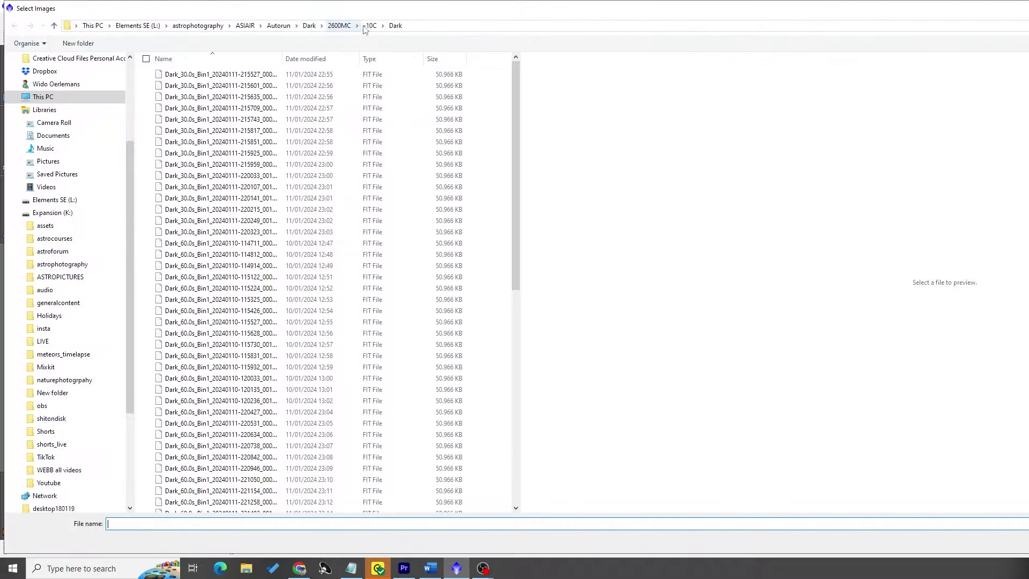
pyautogui.click(330, 28)
pyautogui.click(309, 25)
pyautogui.click(278, 25)
pyautogui.doubleClick(171, 86)
pyautogui.scroll(-10, 332, 268)
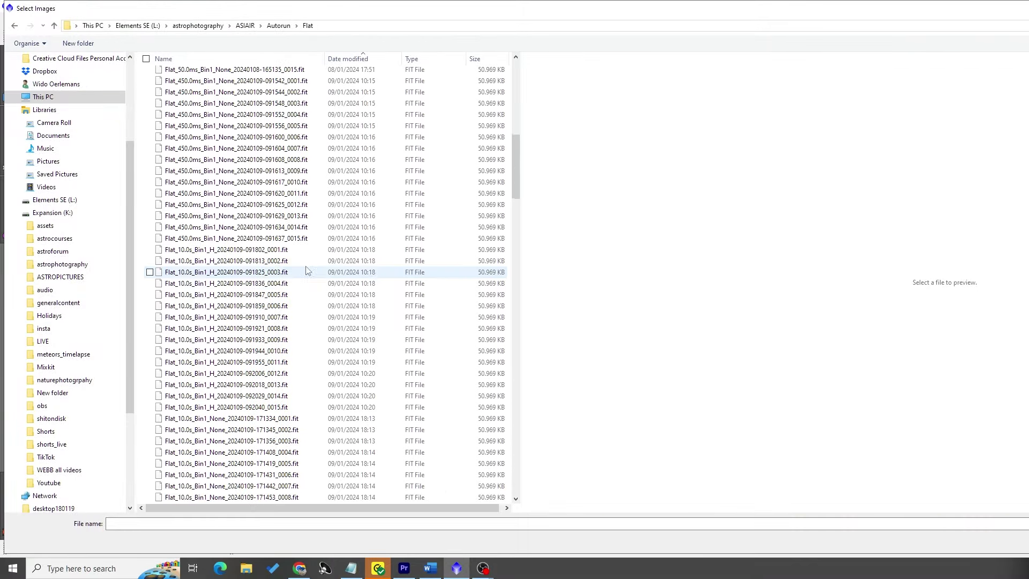
pyautogui.scroll(-10, 375, 477)
pyautogui.click(225, 486)
pyautogui.keyDown('shift'); pyautogui.click(231, 159); pyautogui.keyUp('shift')
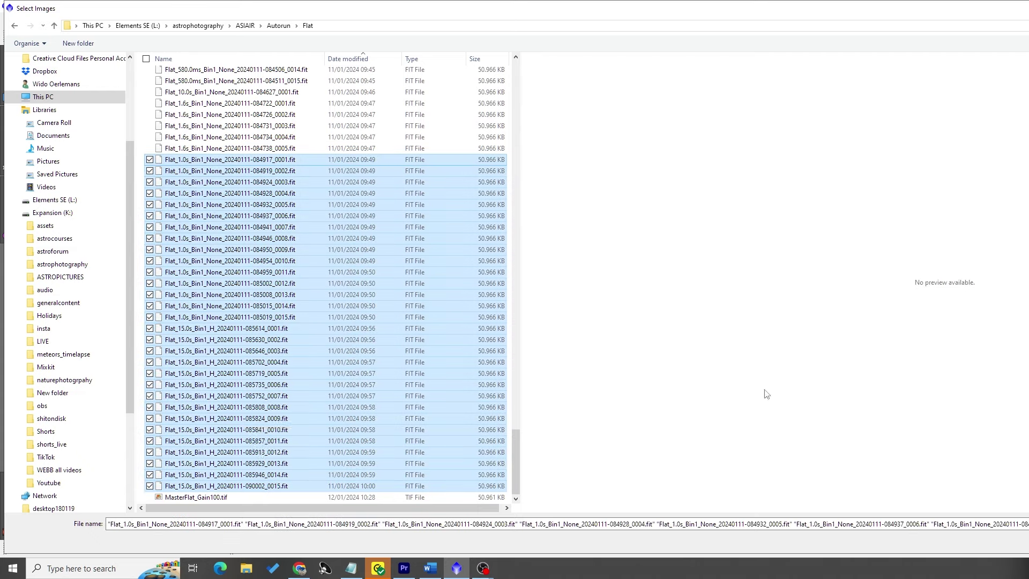
pyautogui.press('Return')
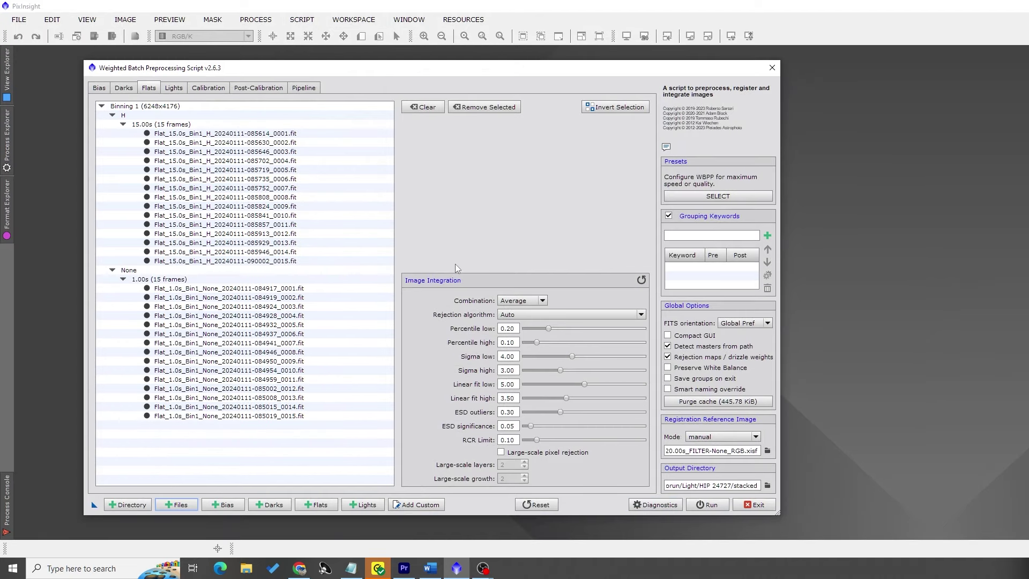
# Step: Add the 15 bias frames from the Autorun/Bias folder and review the darks list
pyautogui.click(103, 89)
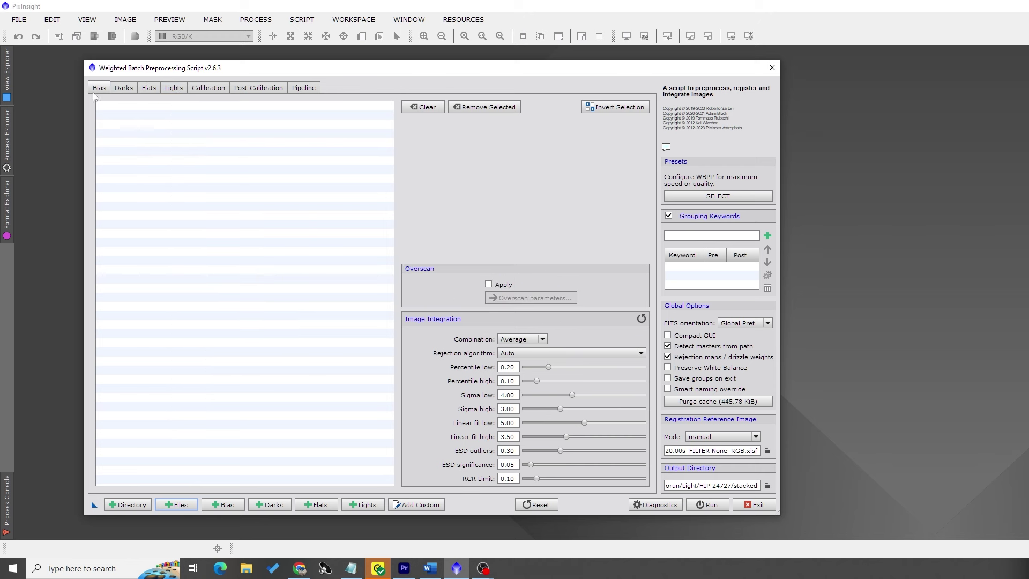
pyautogui.click(177, 504)
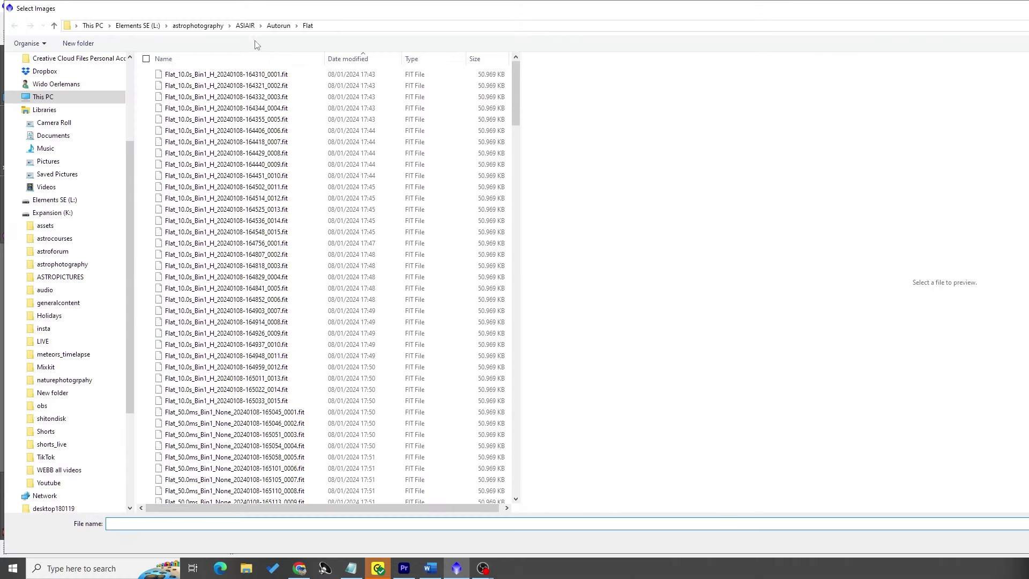
pyautogui.click(245, 25)
pyautogui.doubleClick(175, 76)
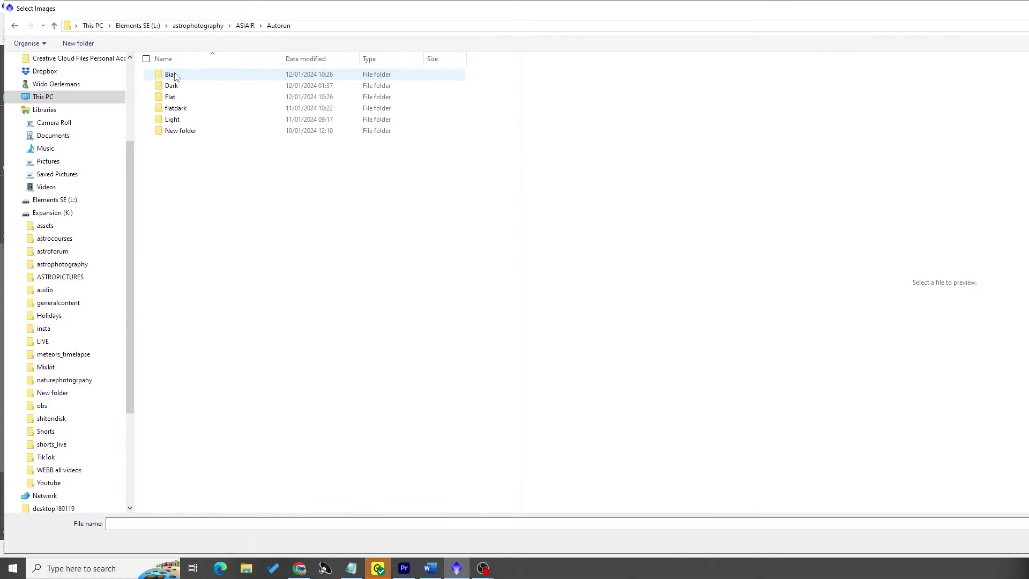
pyautogui.doubleClick(176, 76)
pyautogui.click(178, 76)
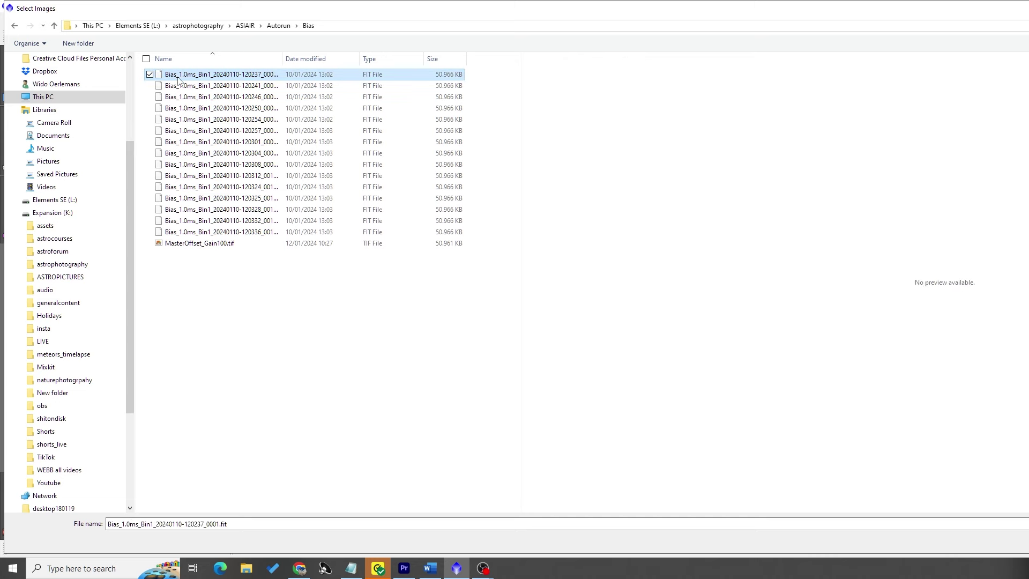
pyautogui.keyDown('shift'); pyautogui.click(210, 233); pyautogui.keyUp('shift')
pyautogui.press('Return')
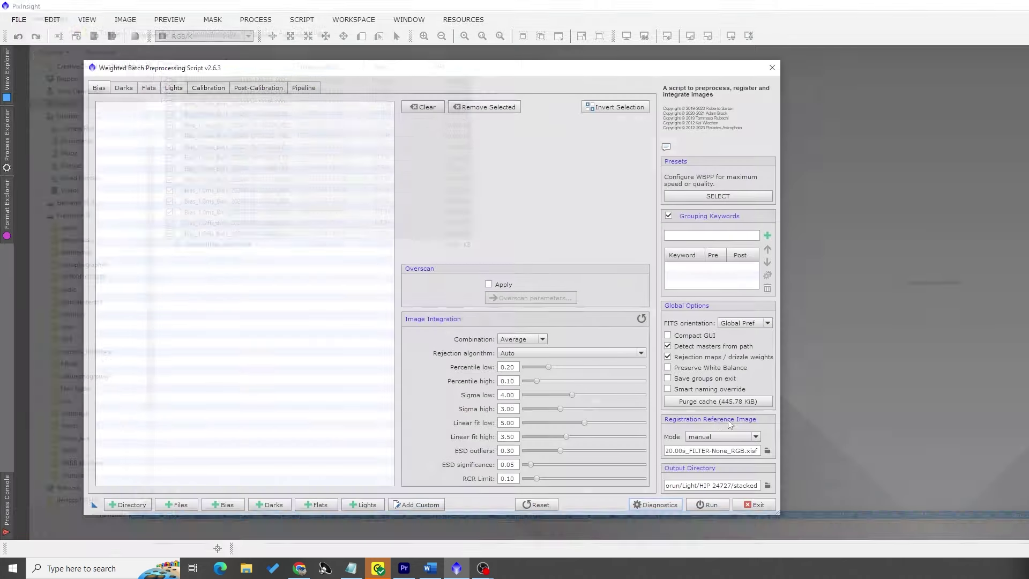
pyautogui.click(123, 90)
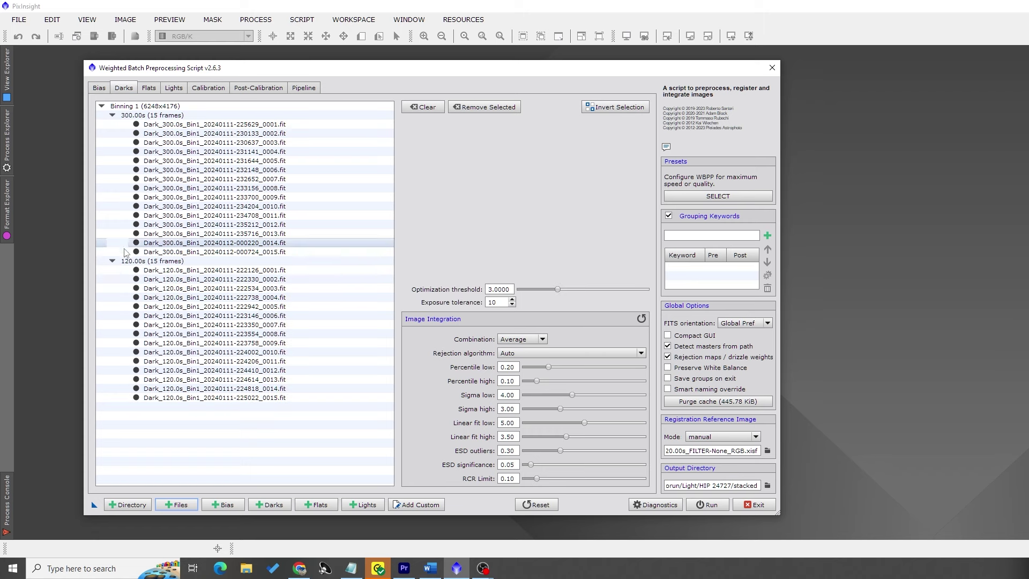
# Step: Review the loaded flat frames, then enable Local Normalization for the lights
pyautogui.click(149, 88)
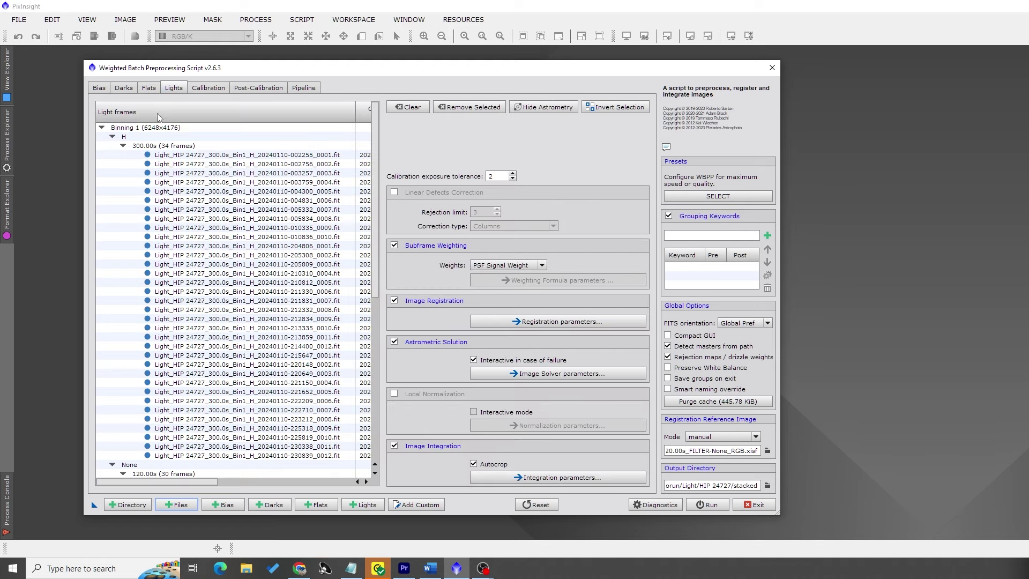
pyautogui.scroll(-4, 232, 304)
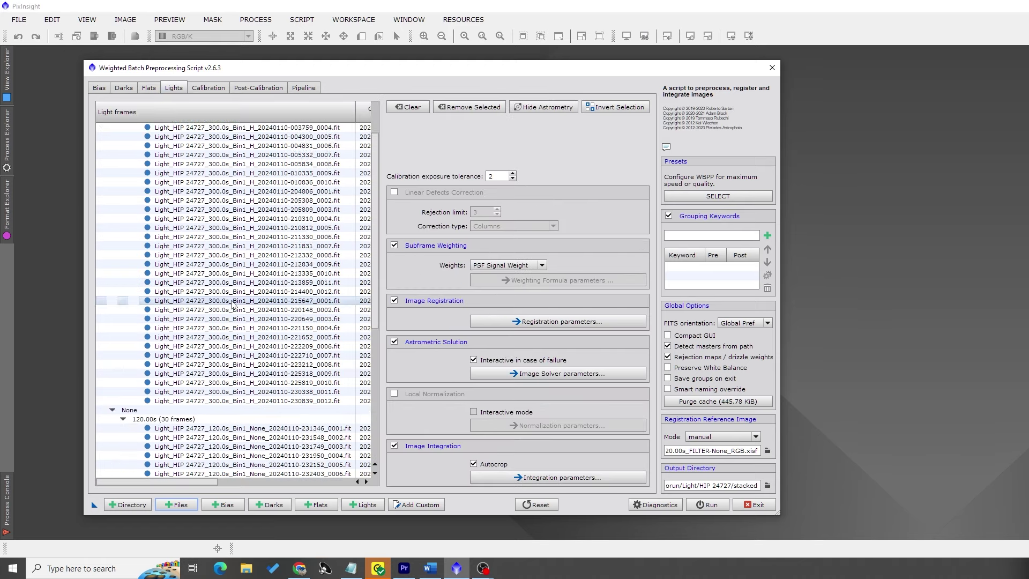
pyautogui.scroll(-6, 232, 249)
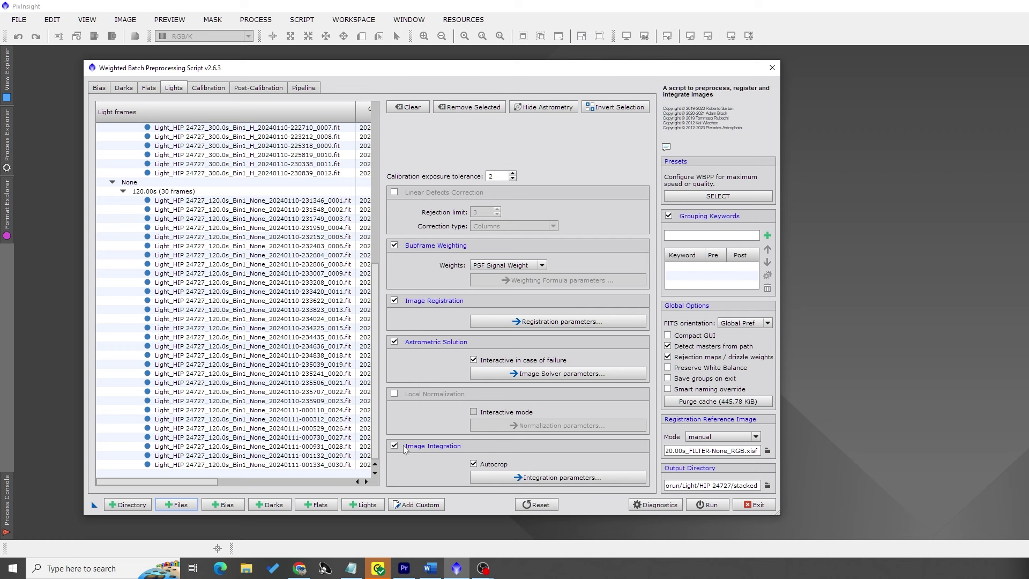
pyautogui.click(394, 393)
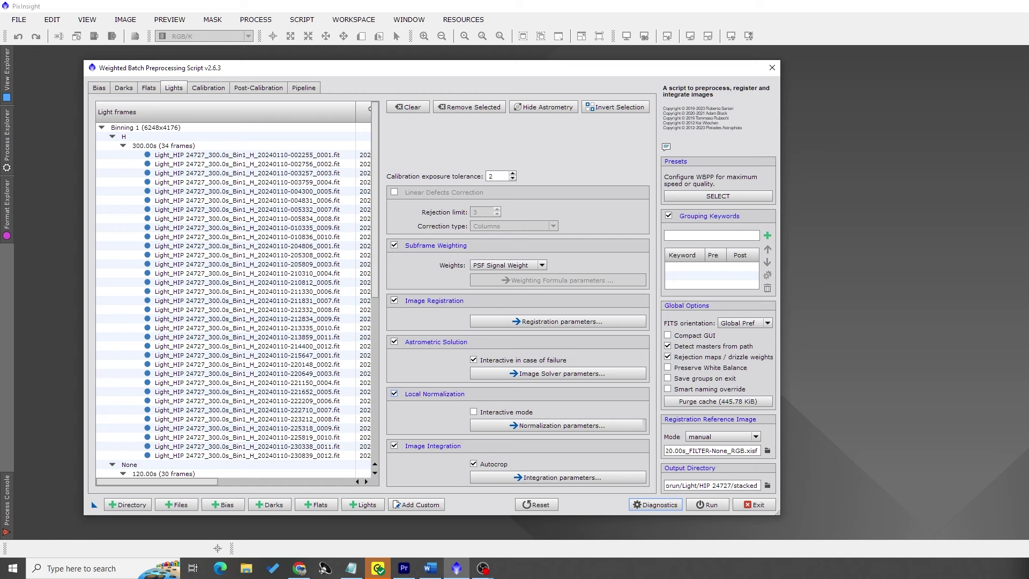
# Step: Run the batch preprocessing and continue past the disk space check
pyautogui.click(699, 505)
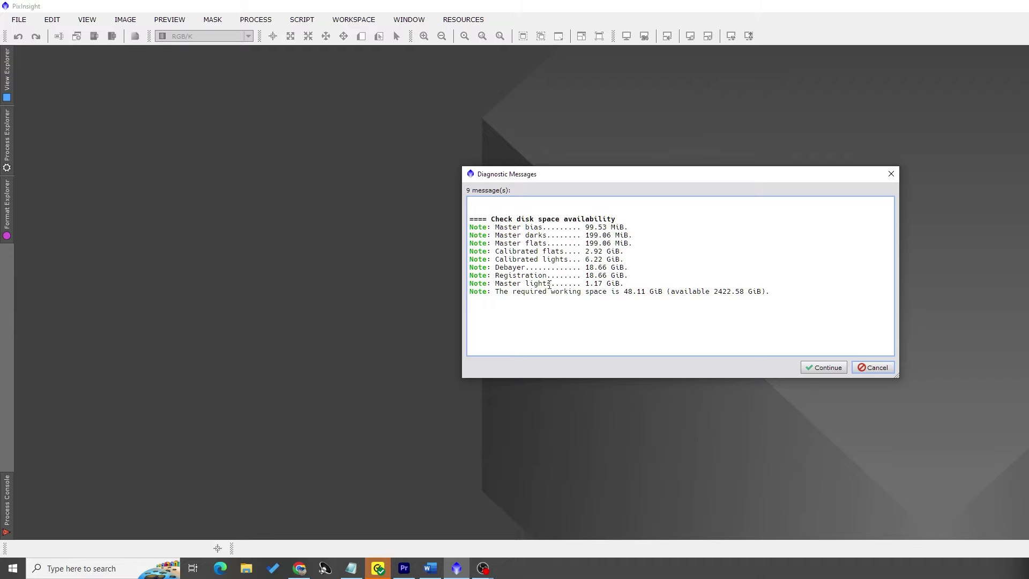
pyautogui.click(812, 368)
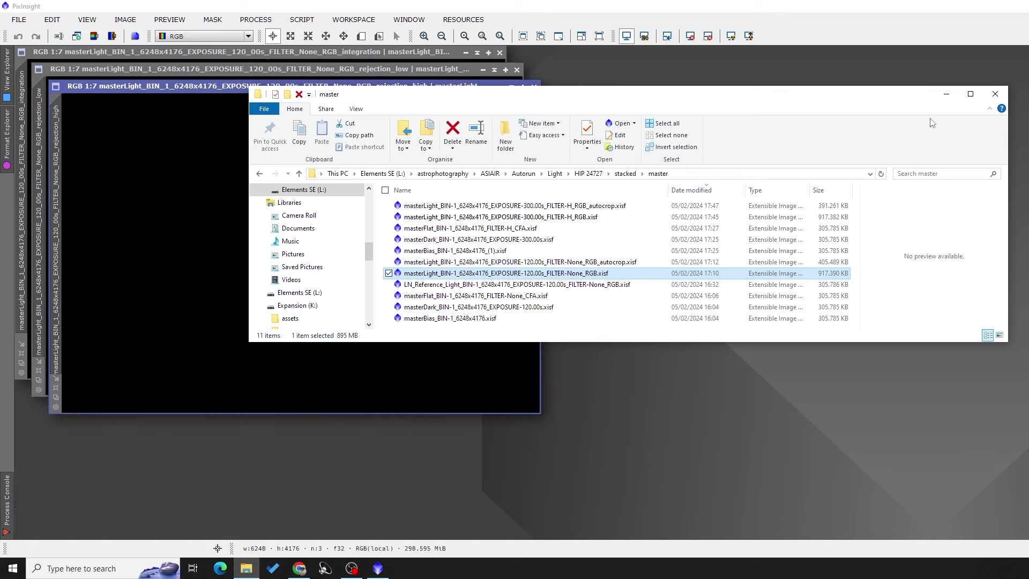
# Step: Close the RGB master's high and low rejection maps and auto-stretch it
pyautogui.click(947, 93)
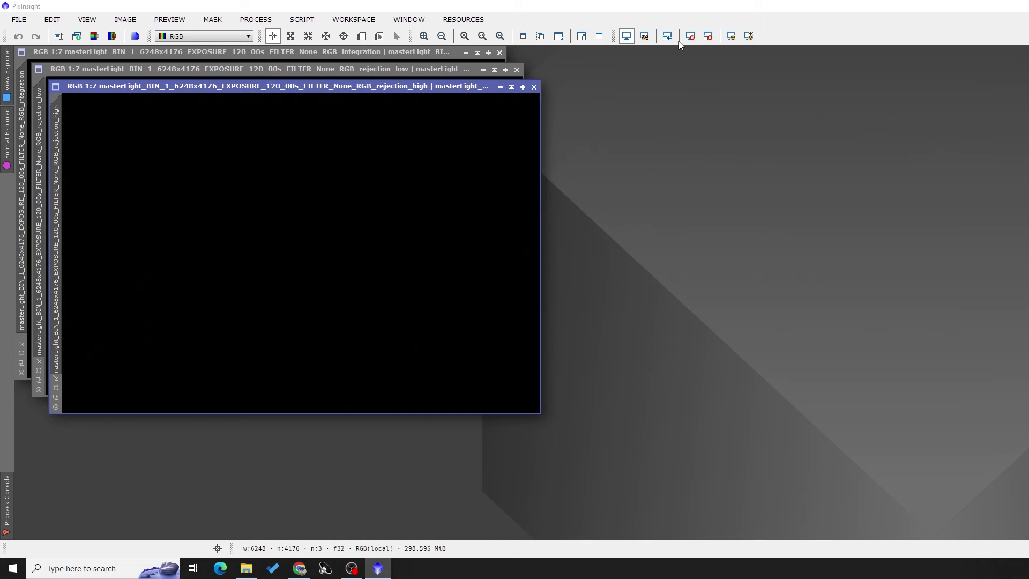
pyautogui.click(534, 86)
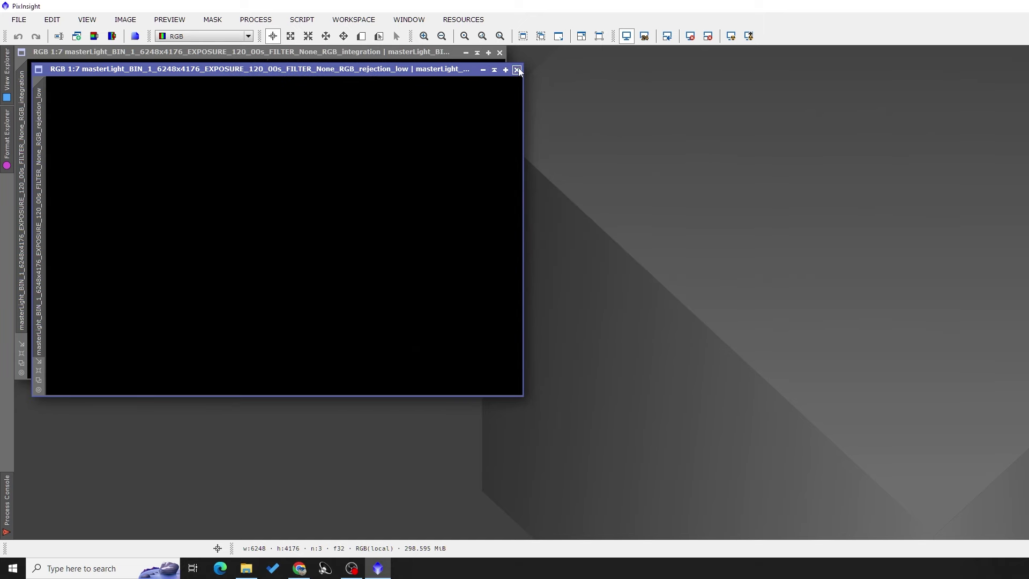
pyautogui.click(516, 70)
pyautogui.click(731, 36)
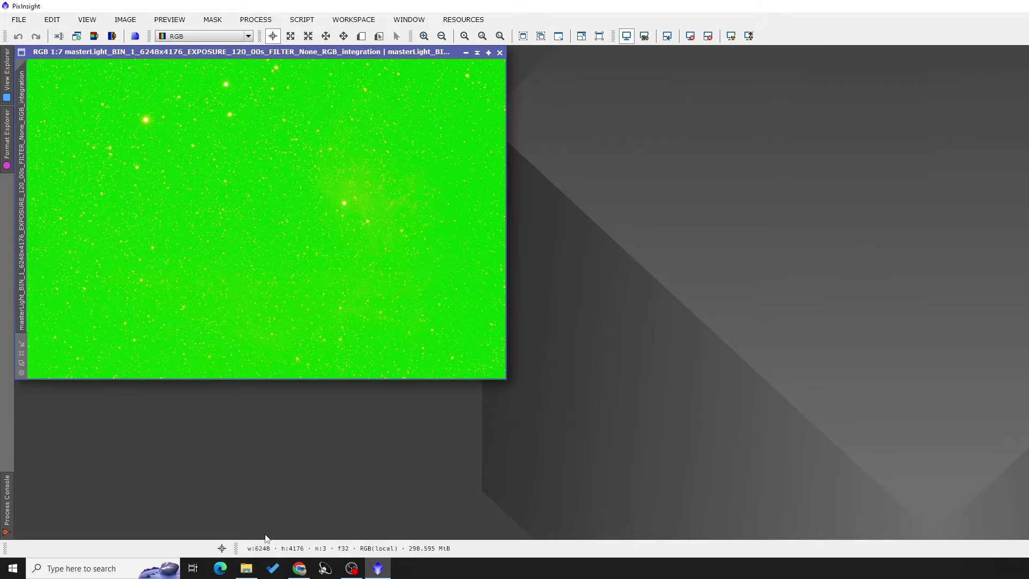
# Step: Load the 300s H master, close its rejection maps, auto-stretch it, and bring RGB forward
pyautogui.click(246, 568)
pyautogui.moveTo(474, 102); pyautogui.dragTo(770, 142)
pyautogui.moveTo(824, 263); pyautogui.dragTo(385, 272)
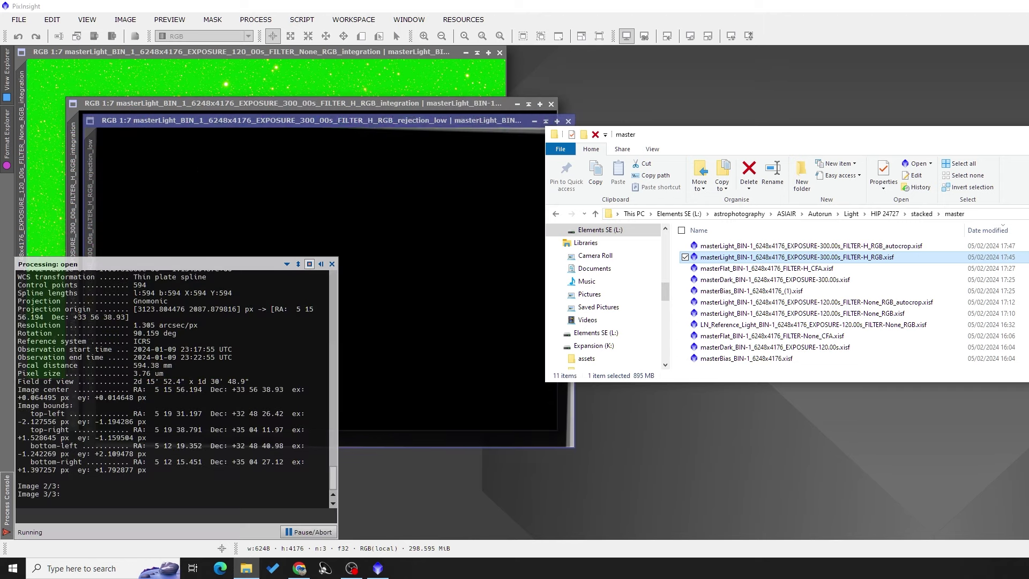
pyautogui.moveTo(751, 134); pyautogui.dragTo(220, 124)
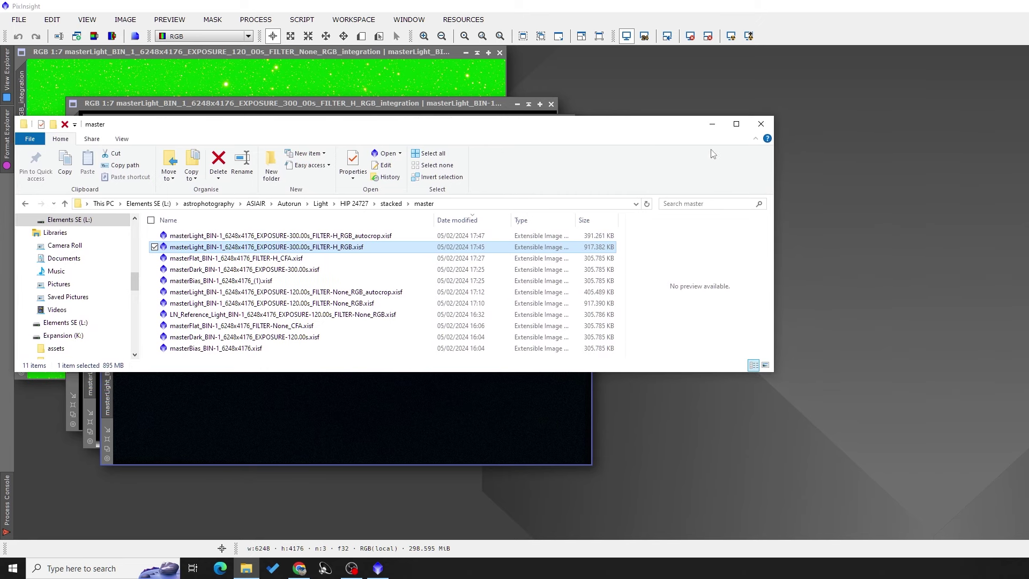
pyautogui.click(712, 124)
pyautogui.click(586, 138)
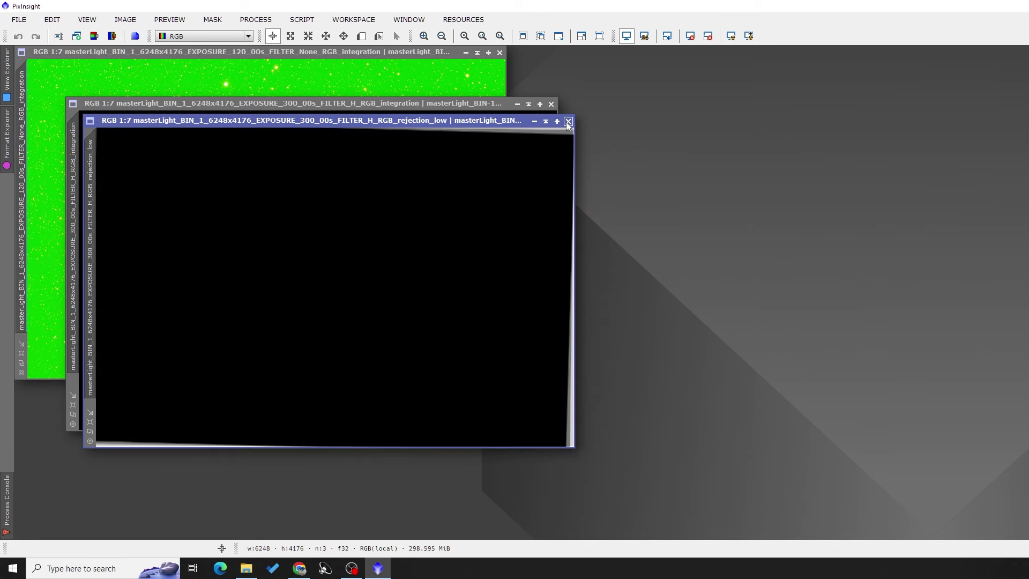
pyautogui.click(568, 121)
pyautogui.click(730, 36)
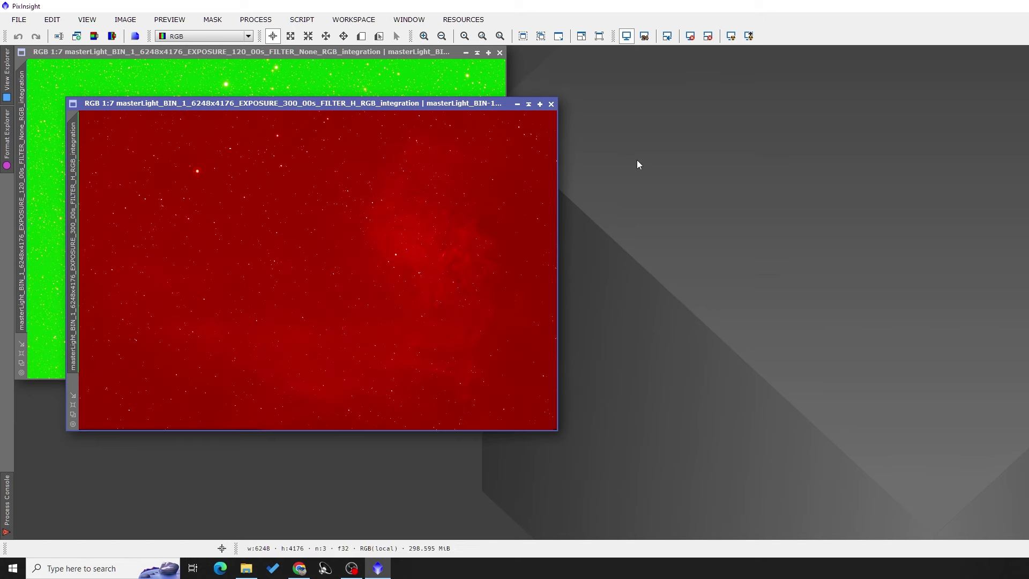
pyautogui.click(271, 49)
pyautogui.moveTo(271, 49); pyautogui.dragTo(317, 101)
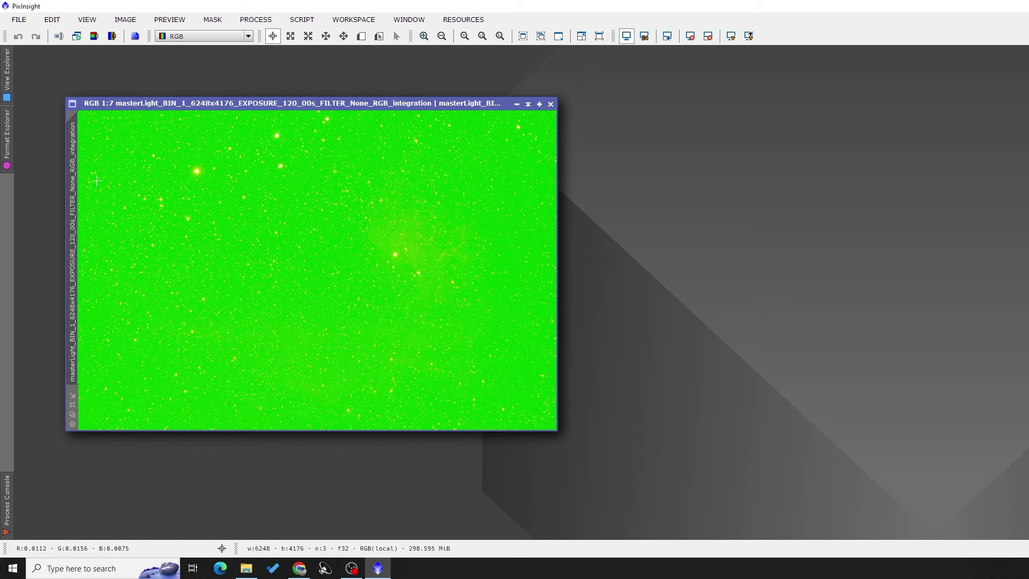
# Step: Rename the 120s integration to 'RGB' and minimise it to an icon
pyautogui.rightClick(73, 174)
pyautogui.click(113, 220)
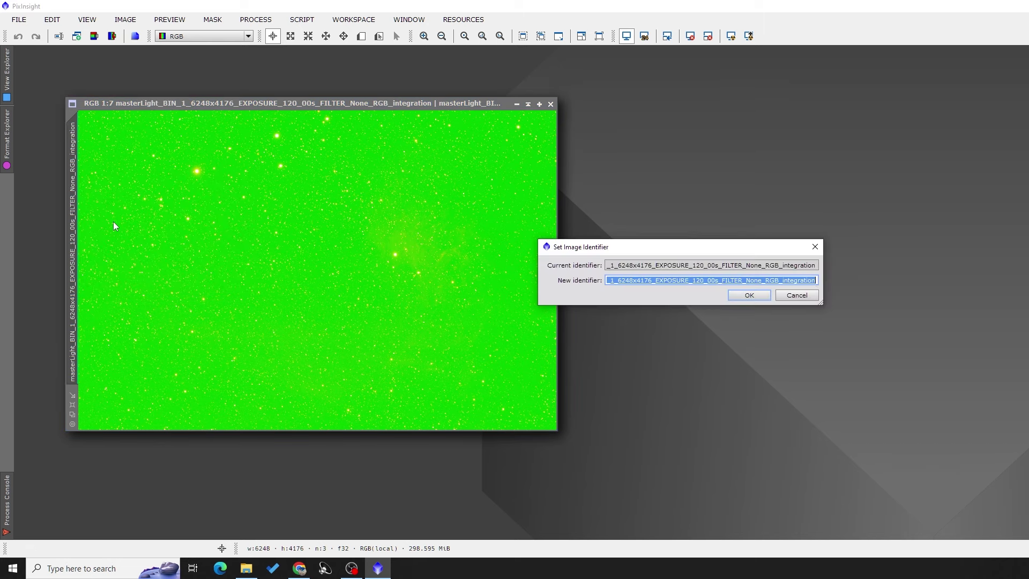
pyautogui.write('RGB')
pyautogui.press('Return')
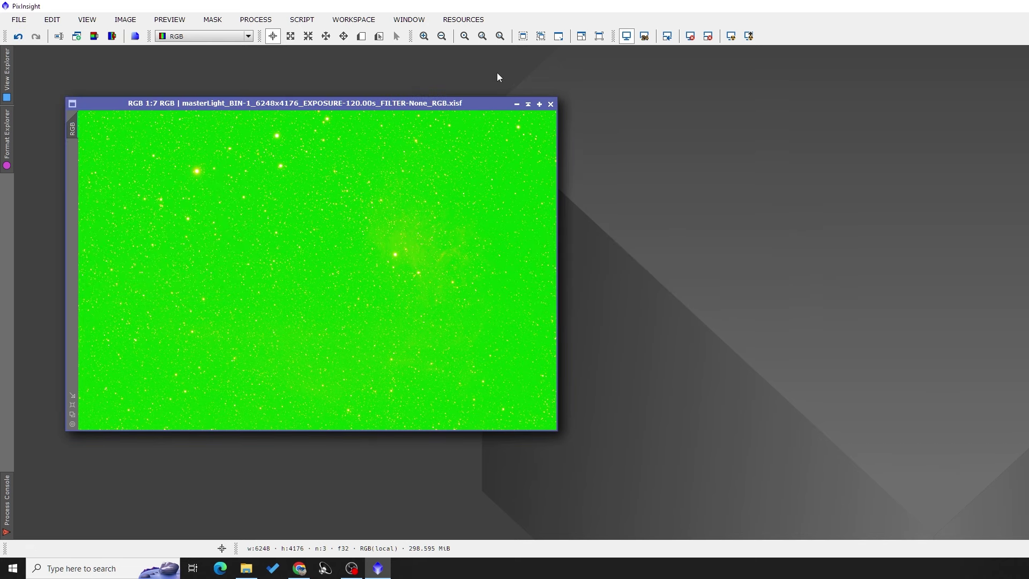
pyautogui.click(516, 104)
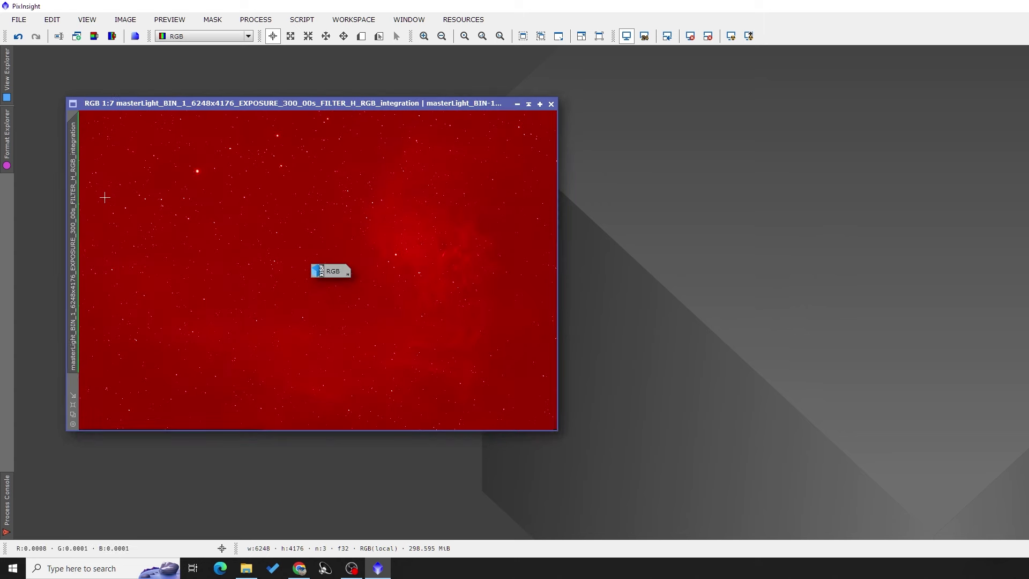
# Step: Rename the 300s H integration to 'Ha'
pyautogui.rightClick(72, 175)
pyautogui.click(114, 215)
pyautogui.write('Ha')
pyautogui.press('Return')
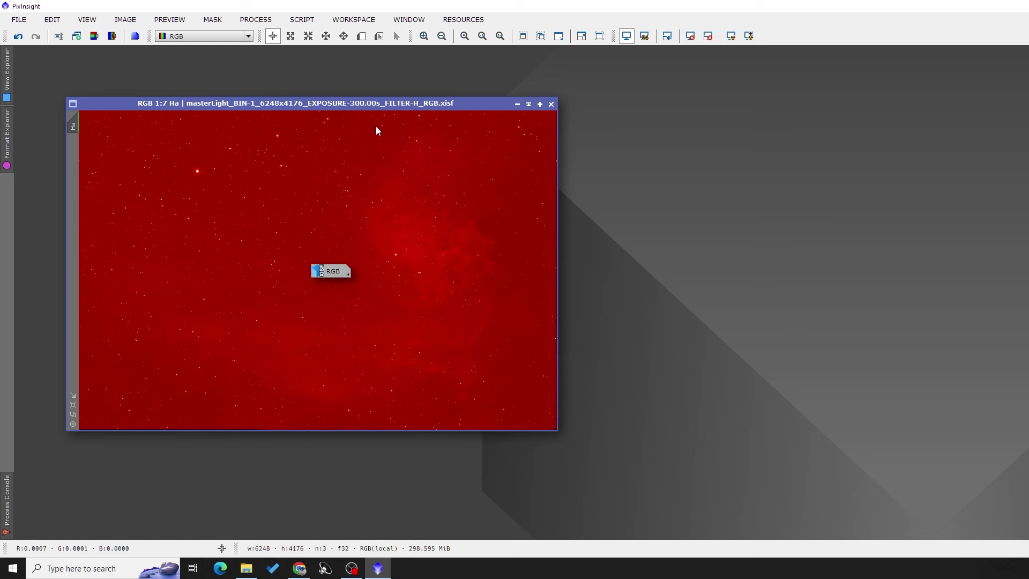
# Step: Iconize Ha, arrange the icons top-left, and restore the RGB image
pyautogui.click(515, 104)
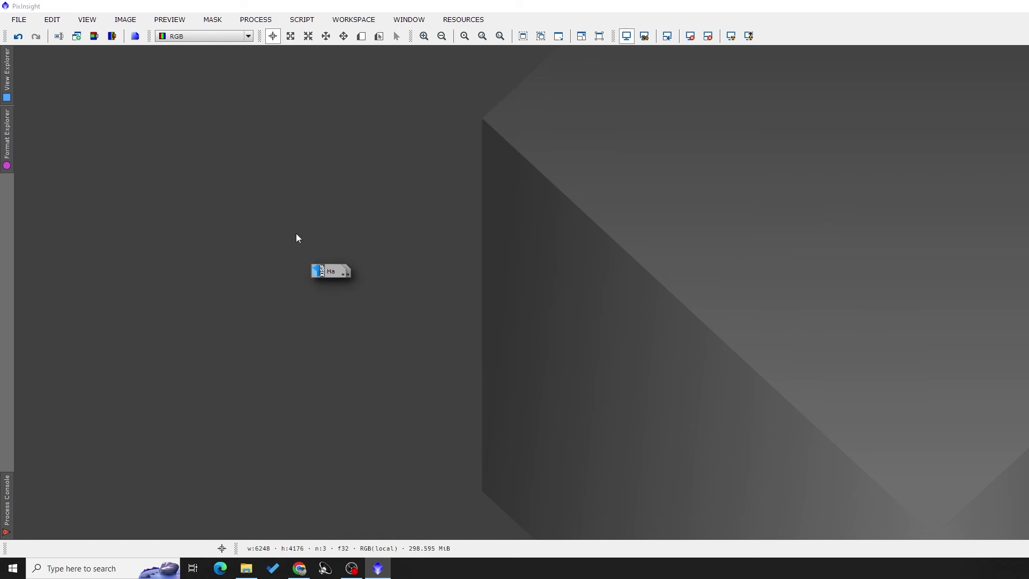
pyautogui.moveTo(329, 274); pyautogui.dragTo(84, 101)
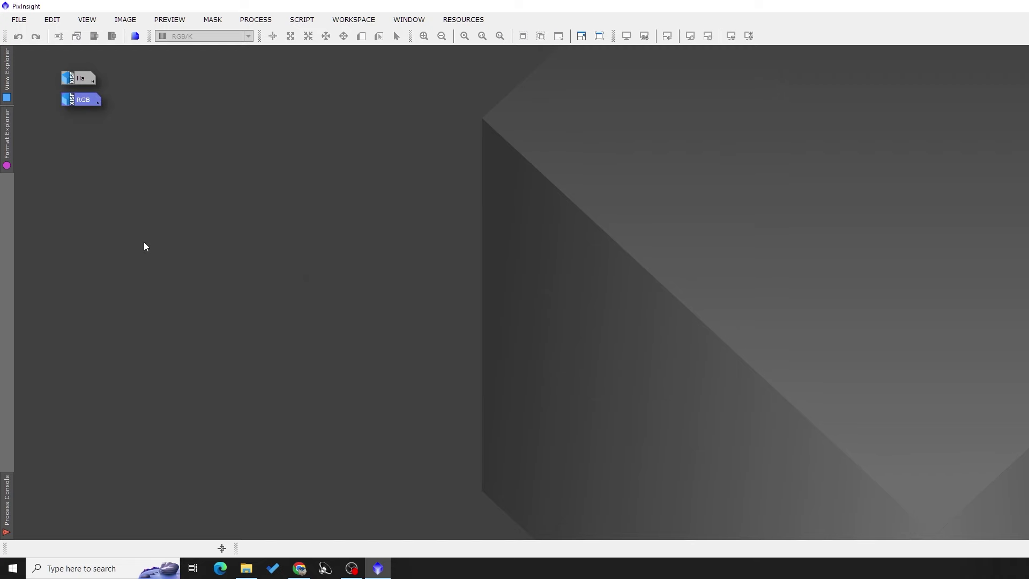
pyautogui.click(80, 79)
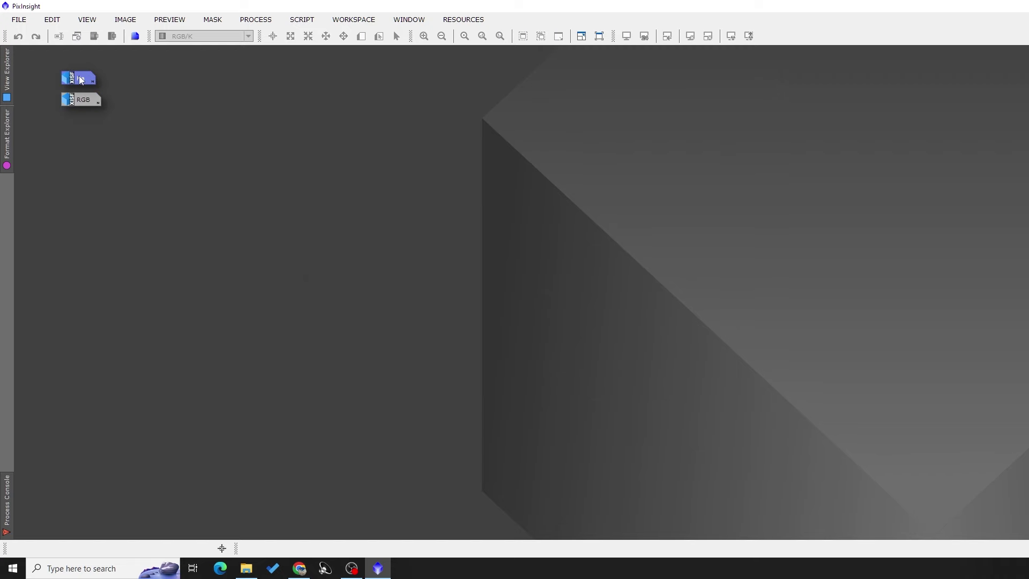
pyautogui.doubleClick(75, 100)
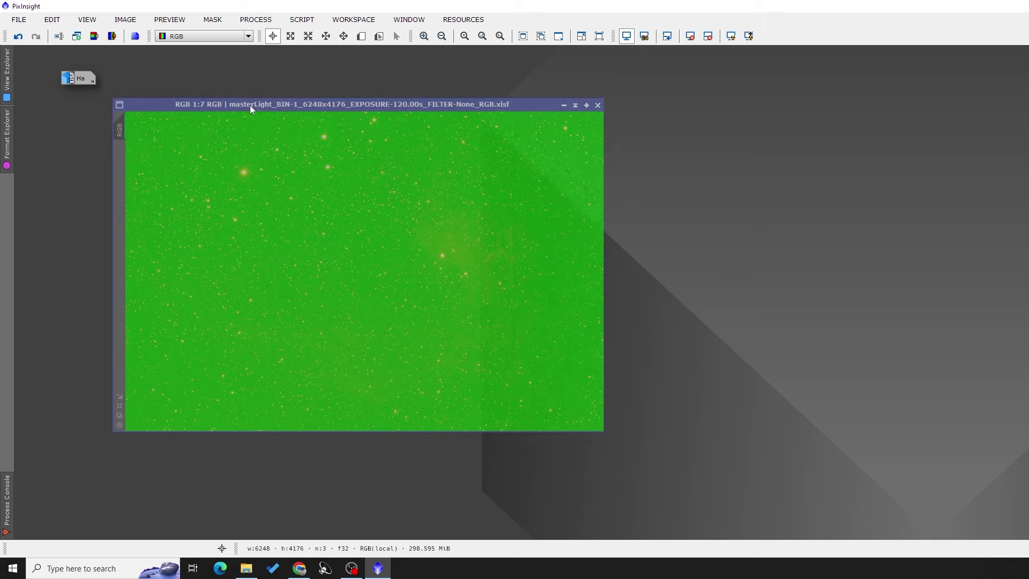
pyautogui.moveTo(250, 105); pyautogui.dragTo(337, 106)
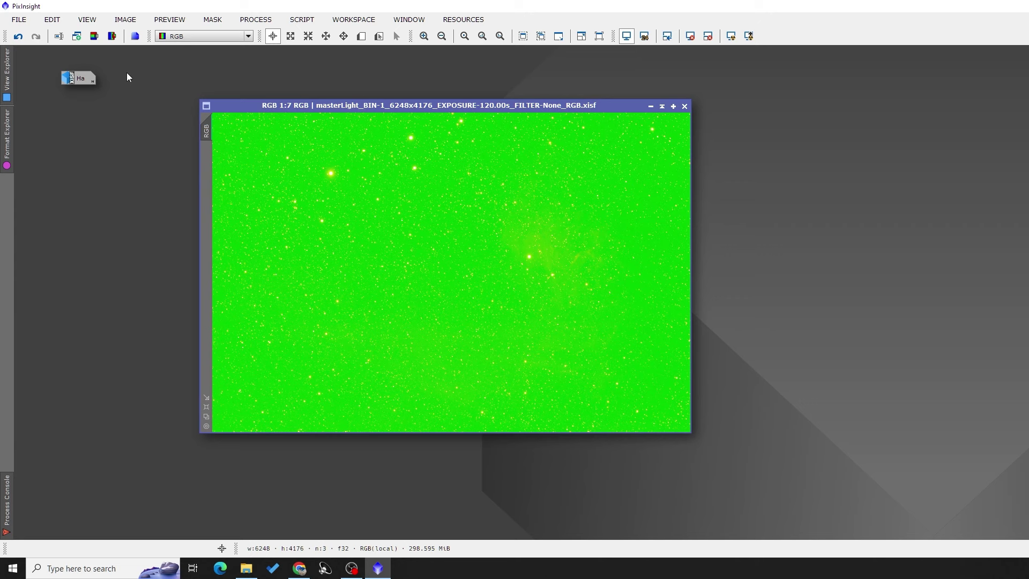
# Step: Extract the CIE L* component as RGB_L, auto-stretch it, and inspect its noise
pyautogui.click(93, 41)
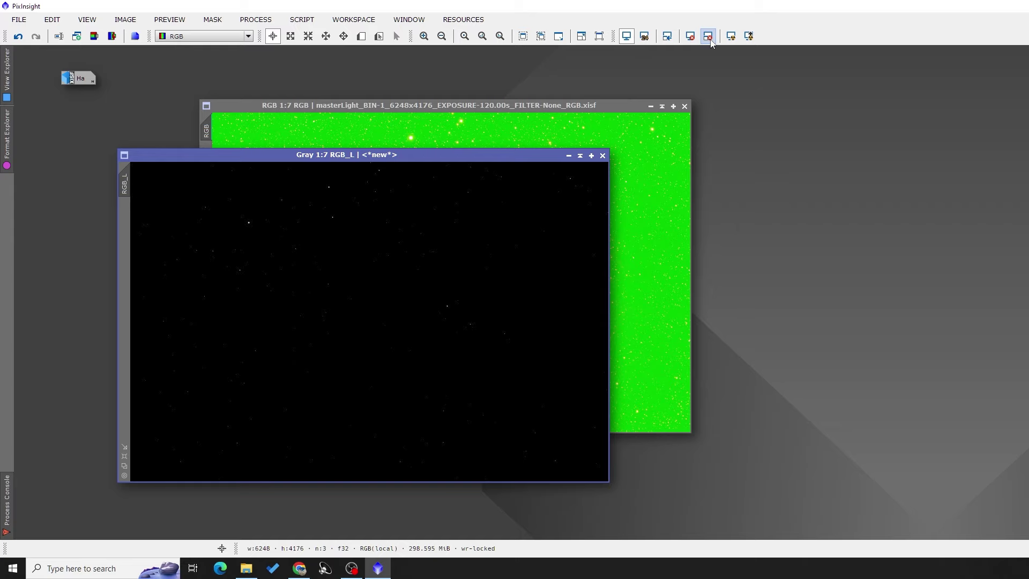
pyautogui.click(708, 36)
pyautogui.moveTo(336, 156); pyautogui.dragTo(315, 92)
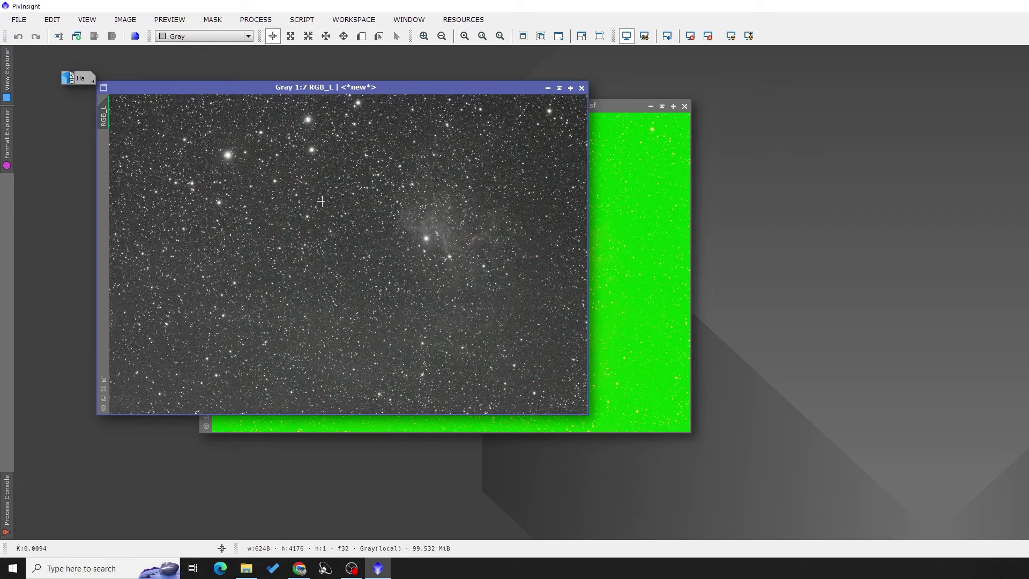
pyautogui.scroll(-1, 384, 272)
pyautogui.scroll(-1, 383, 272)
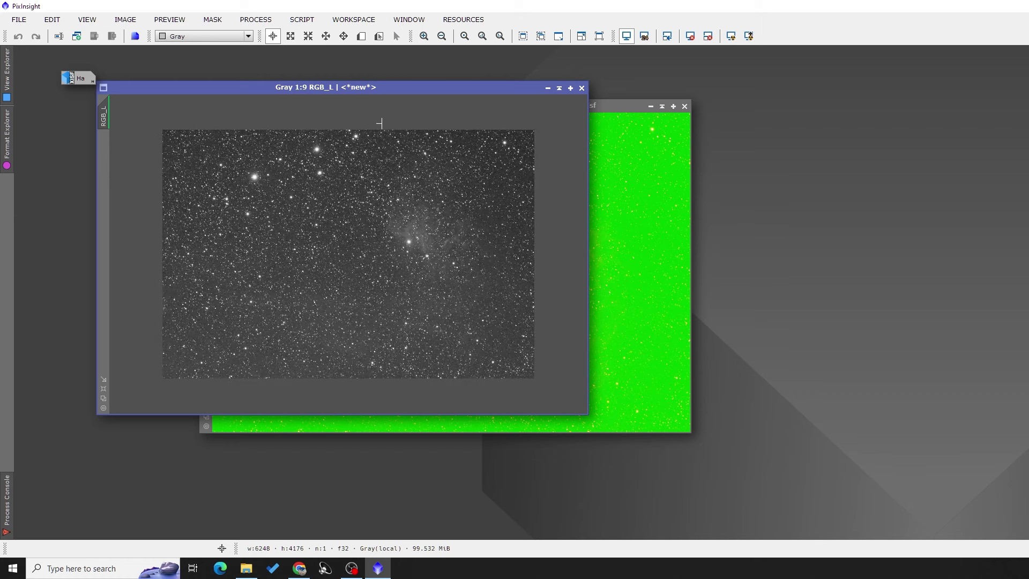
pyautogui.scroll(10, 461, 327)
pyautogui.moveTo(461, 327); pyautogui.dragTo(311, 225)
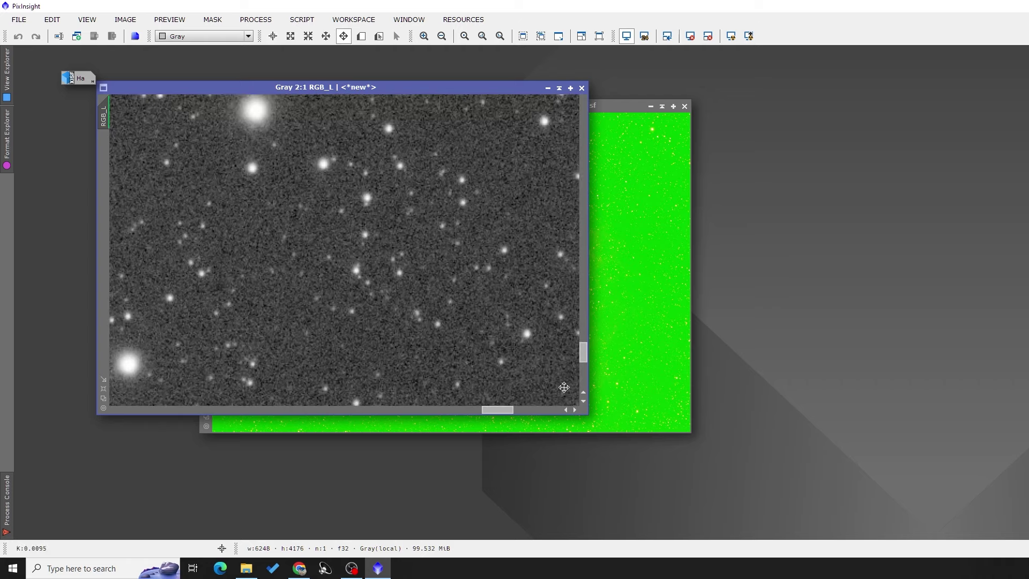
pyautogui.moveTo(536, 376); pyautogui.dragTo(264, 160)
pyautogui.moveTo(482, 348); pyautogui.dragTo(247, 222)
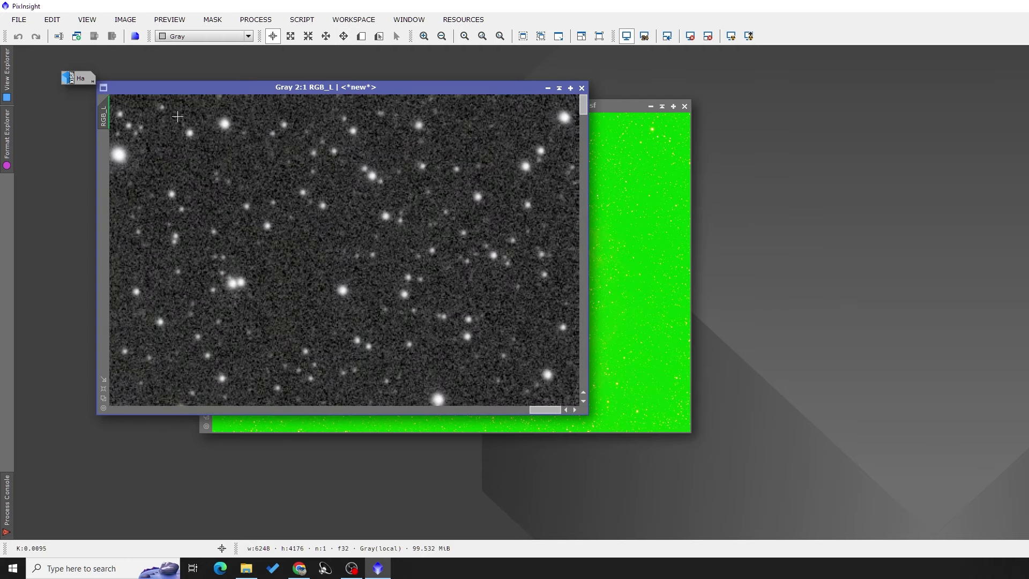
# Step: Close RGB_L, restore Ha, extract its lightness as Ha_L, and auto-stretch it
pyautogui.click(581, 88)
pyautogui.doubleClick(70, 78)
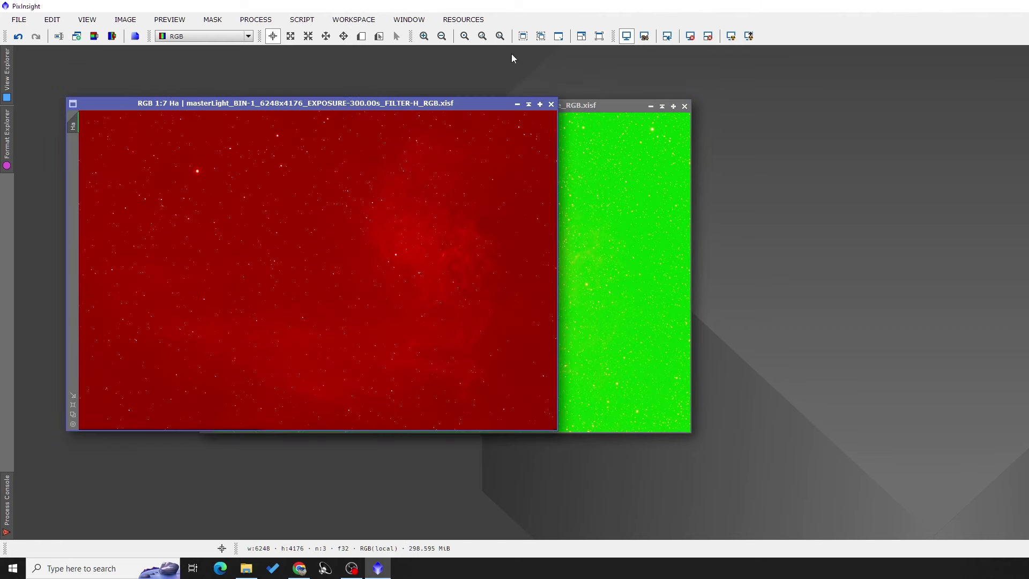
pyautogui.click(94, 35)
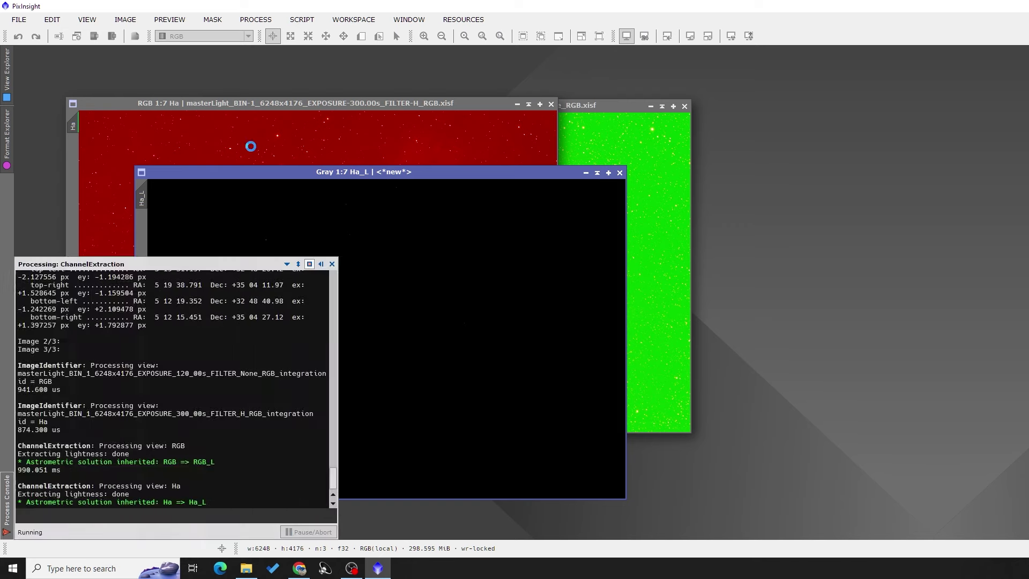
pyautogui.moveTo(269, 169); pyautogui.dragTo(249, 120)
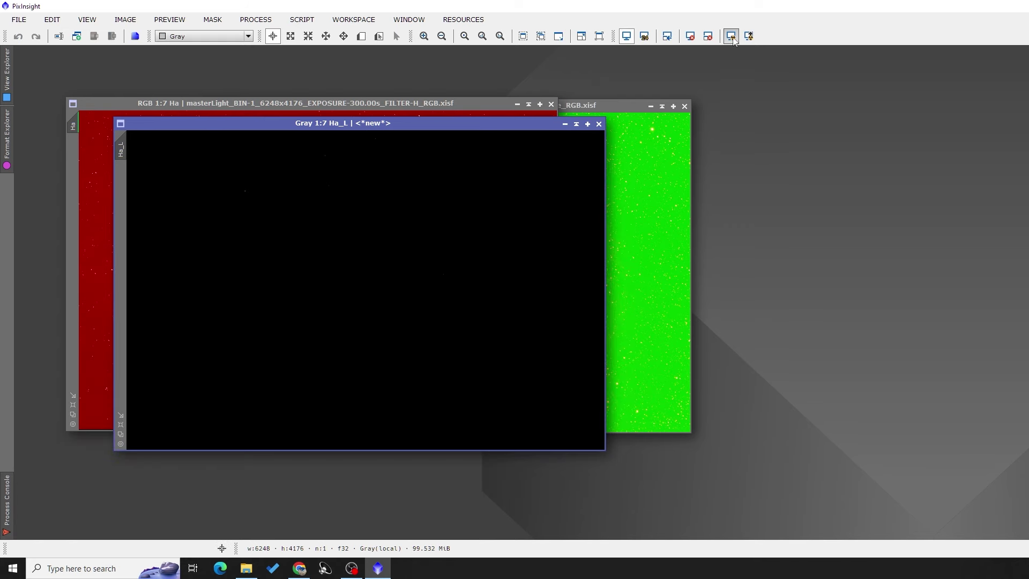
pyautogui.click(731, 36)
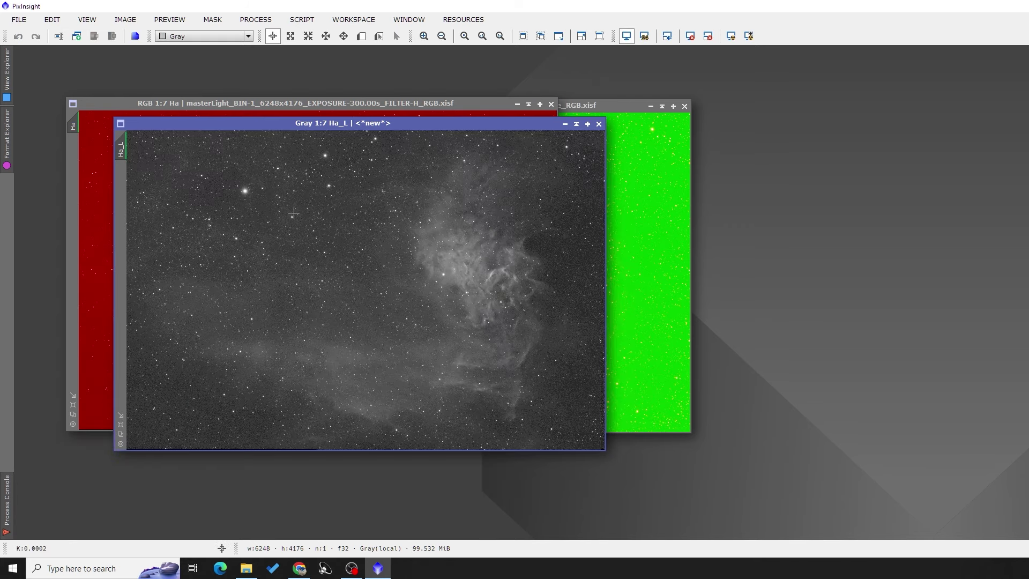
pyautogui.scroll(-2, 502, 308)
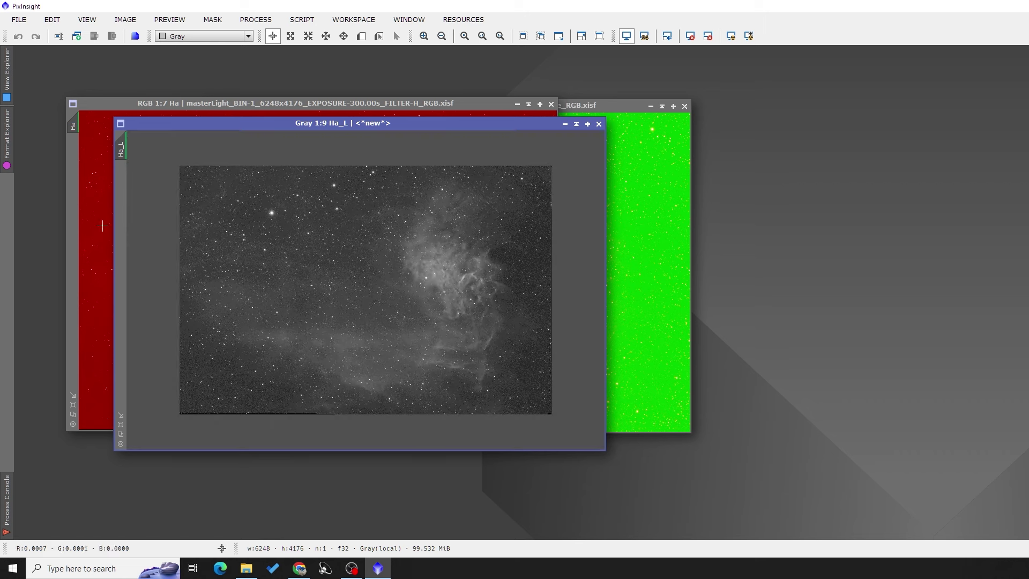
pyautogui.click(257, 22)
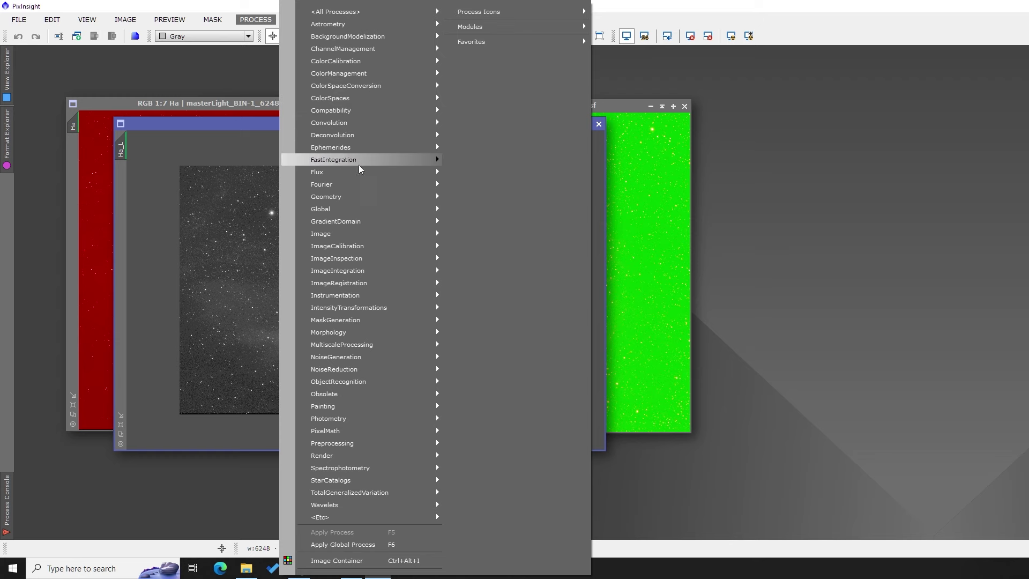
# Step: Draw a DynamicCrop frame on Ha_L and trim its edges to 5949 × 4023 pixels
pyautogui.moveTo(357, 197)
pyautogui.click(482, 222)
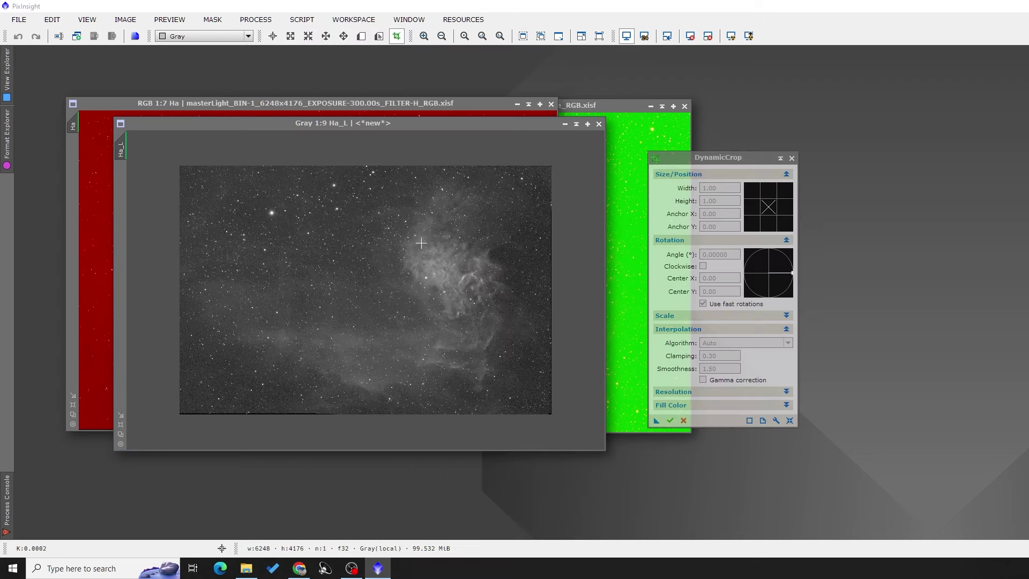
pyautogui.moveTo(187, 170); pyautogui.dragTo(544, 408)
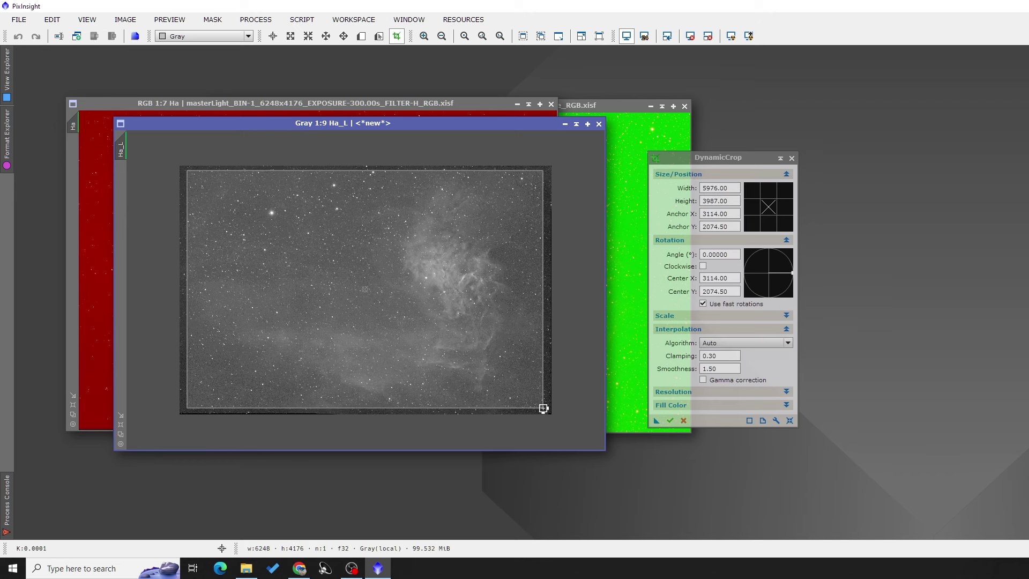
pyautogui.moveTo(377, 170); pyautogui.dragTo(383, 171)
pyautogui.moveTo(188, 281)
pyautogui.mouseDown()
pyautogui.moveTo(200, 281)
pyautogui.moveTo(190, 285)
pyautogui.mouseUp()
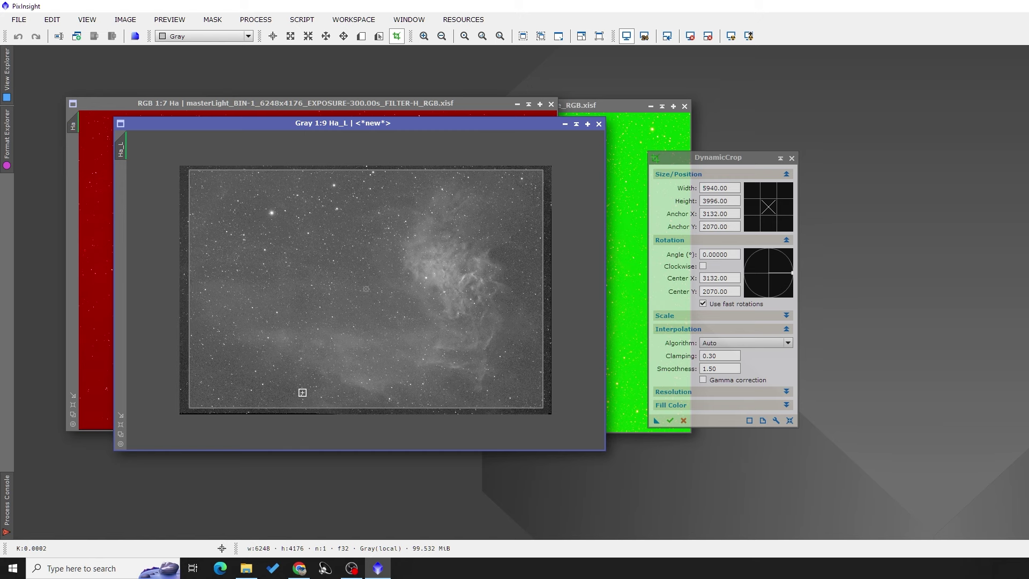
pyautogui.moveTo(384, 408); pyautogui.dragTo(413, 410)
pyautogui.moveTo(542, 224); pyautogui.dragTo(543, 224)
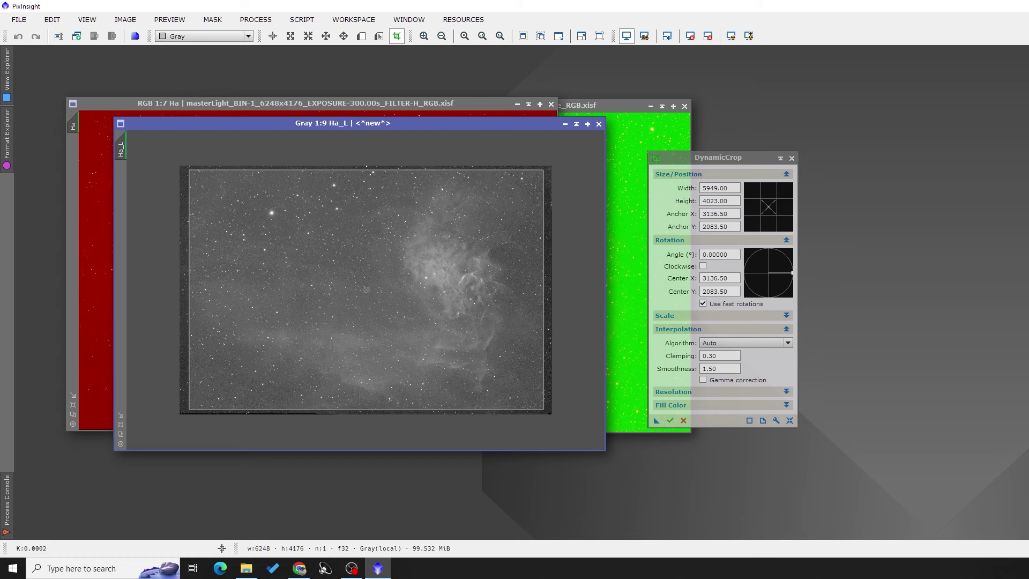
pyautogui.moveTo(450, 122); pyautogui.dragTo(633, 81)
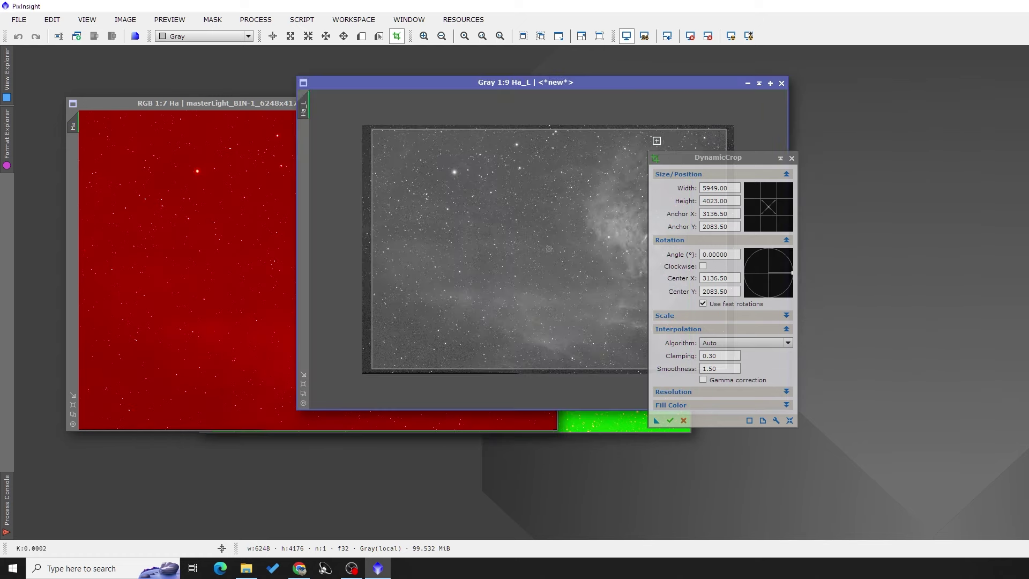
# Step: Apply the DynamicCrop instance to the Ha and RGB images, accepting the astrometry warnings
pyautogui.click(748, 83)
pyautogui.moveTo(700, 156); pyautogui.dragTo(674, 100)
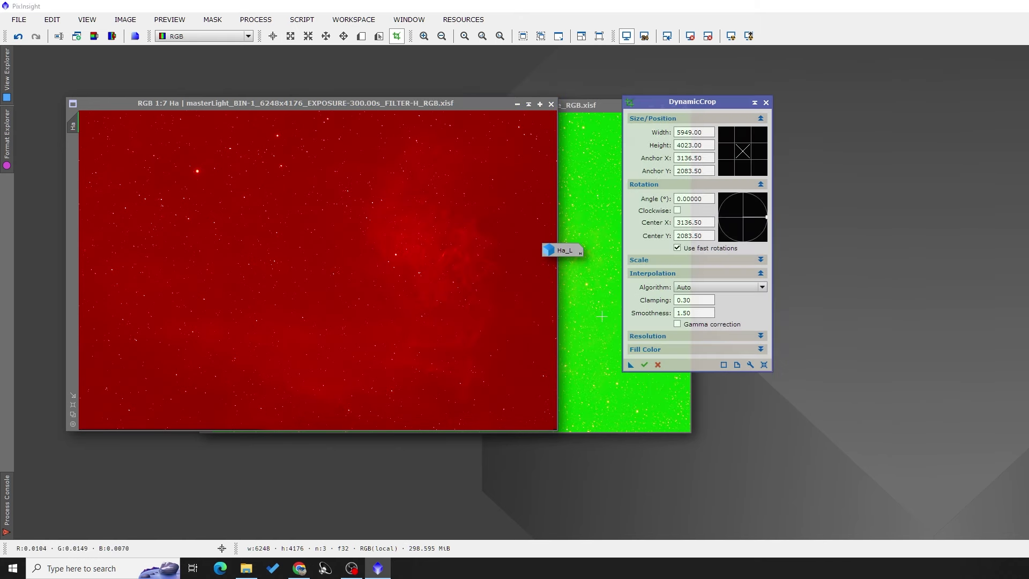
pyautogui.moveTo(632, 367); pyautogui.dragTo(341, 250)
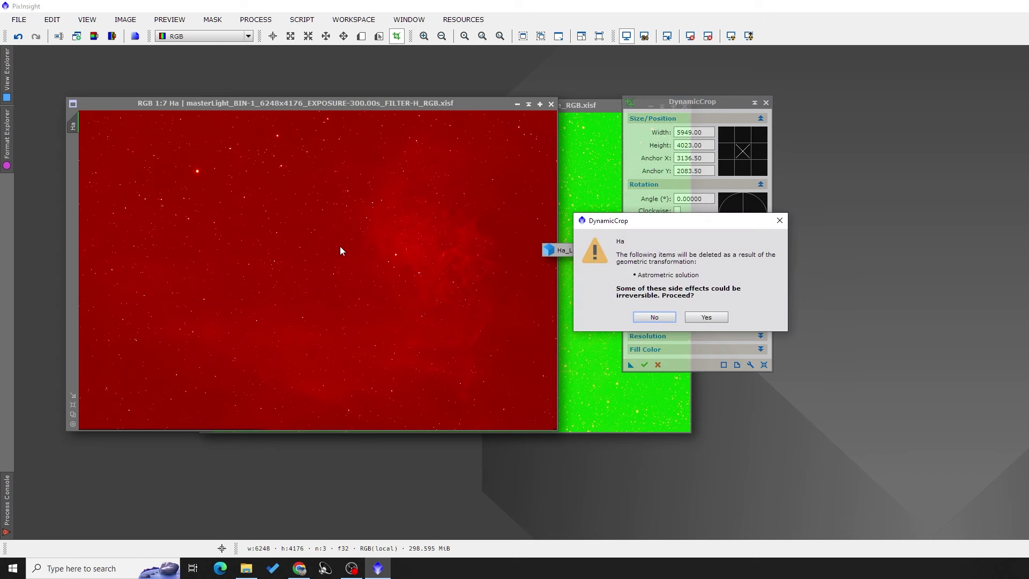
pyautogui.click(700, 319)
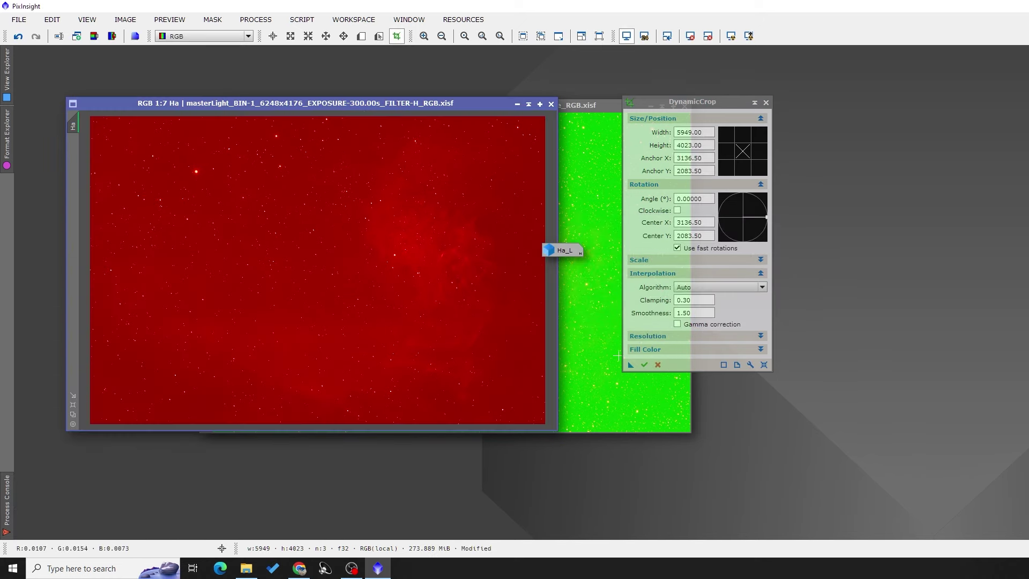
pyautogui.click(591, 335)
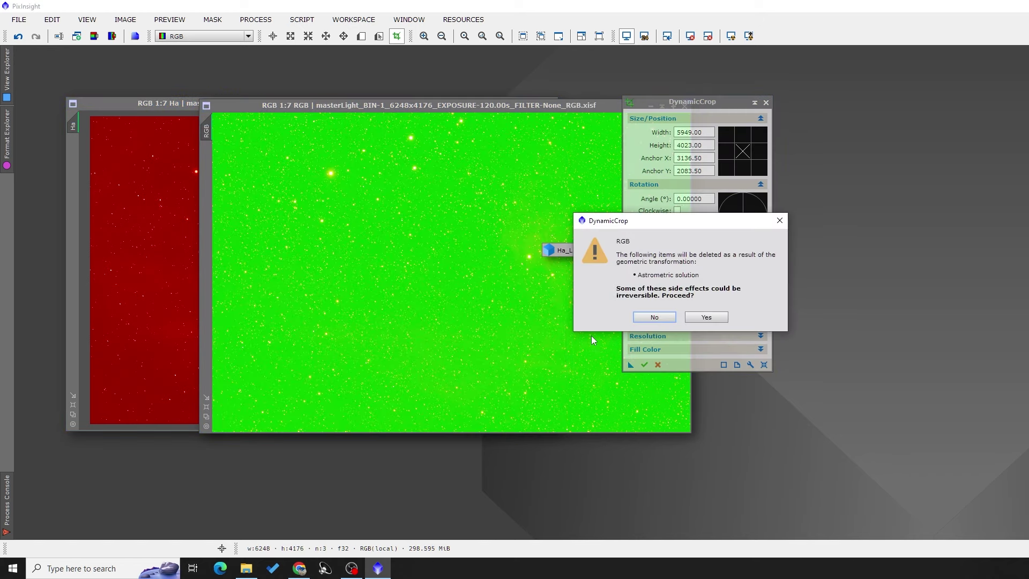
pyautogui.click(699, 317)
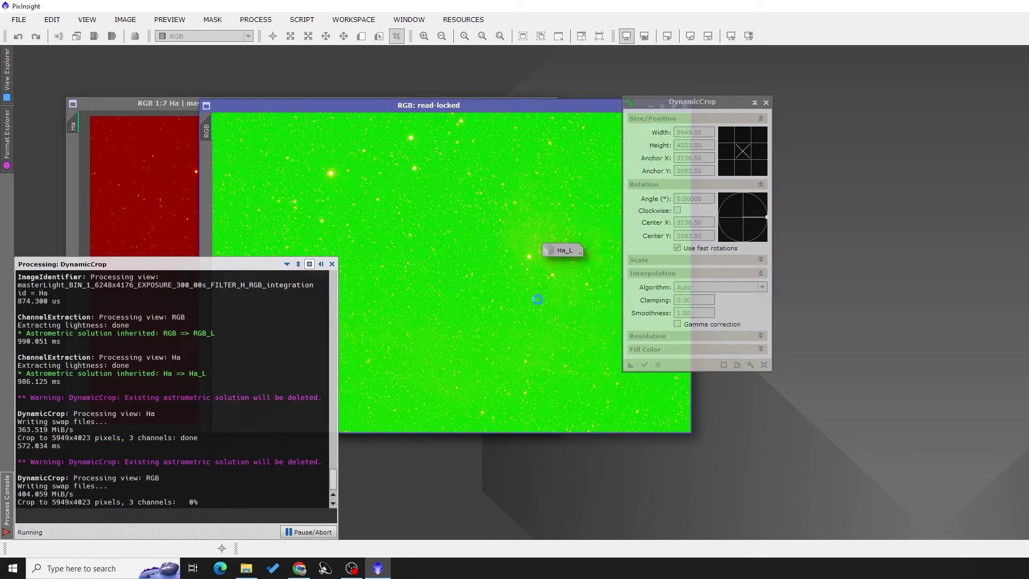
# Step: Minimise the RGB and Ha windows to icons, keeping only the reopened RGB image in view
pyautogui.moveTo(350, 107); pyautogui.dragTo(213, 108)
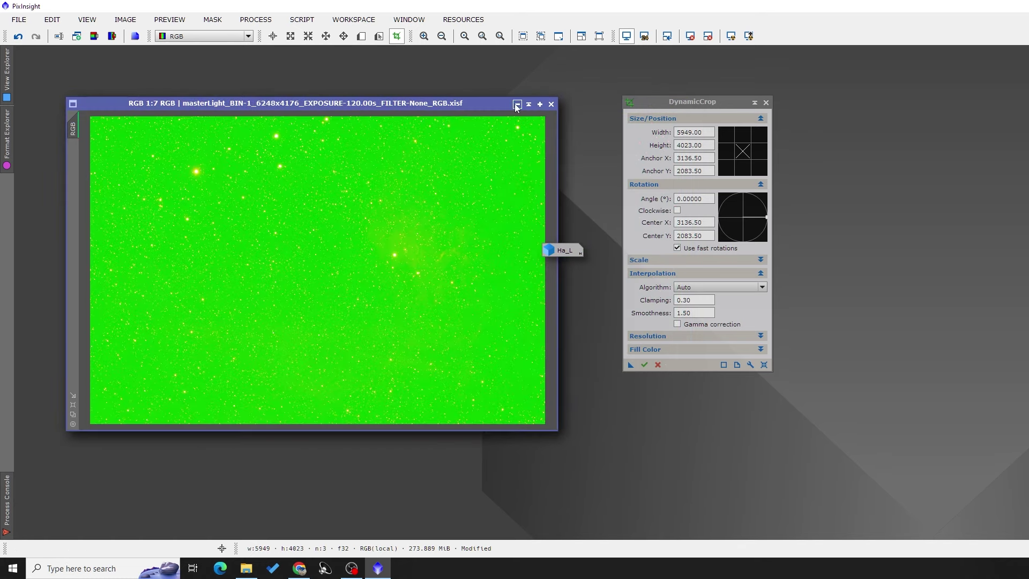
pyautogui.click(517, 105)
pyautogui.click(517, 105)
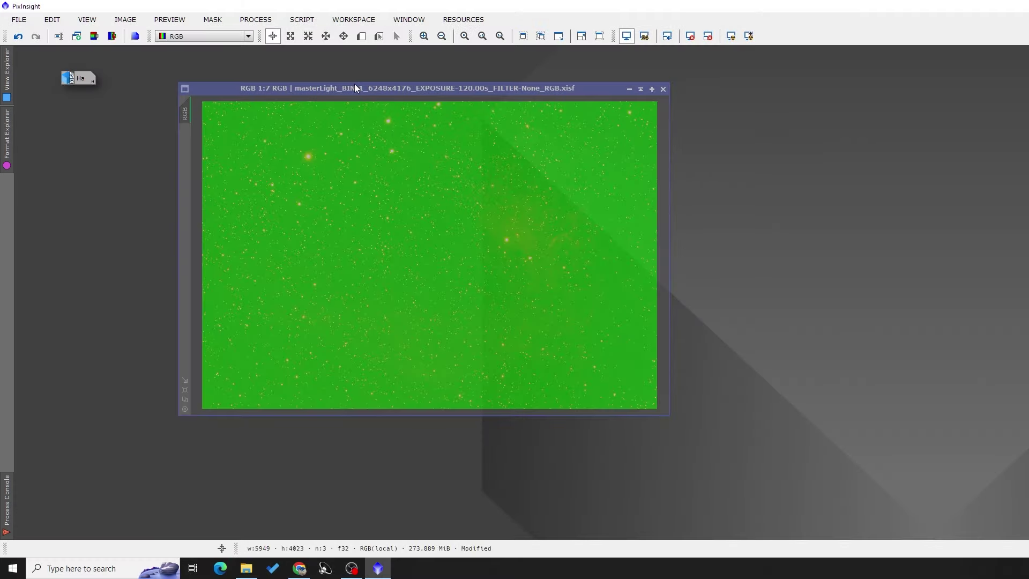
pyautogui.moveTo(351, 82); pyautogui.dragTo(340, 78)
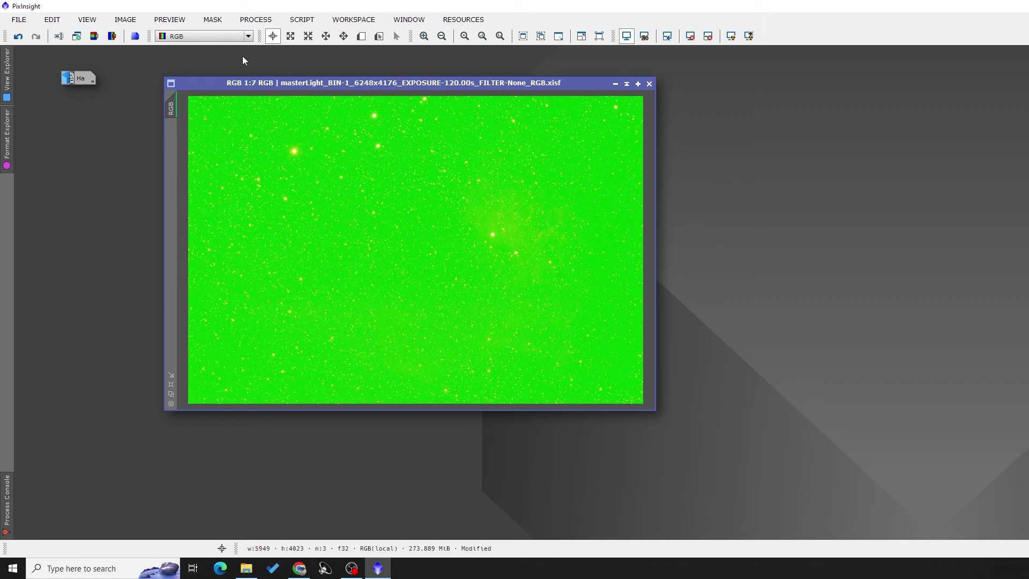
# Step: Open DynamicBackgroundExtraction and attach it to the RGB image
pyautogui.click(256, 19)
pyautogui.moveTo(324, 38)
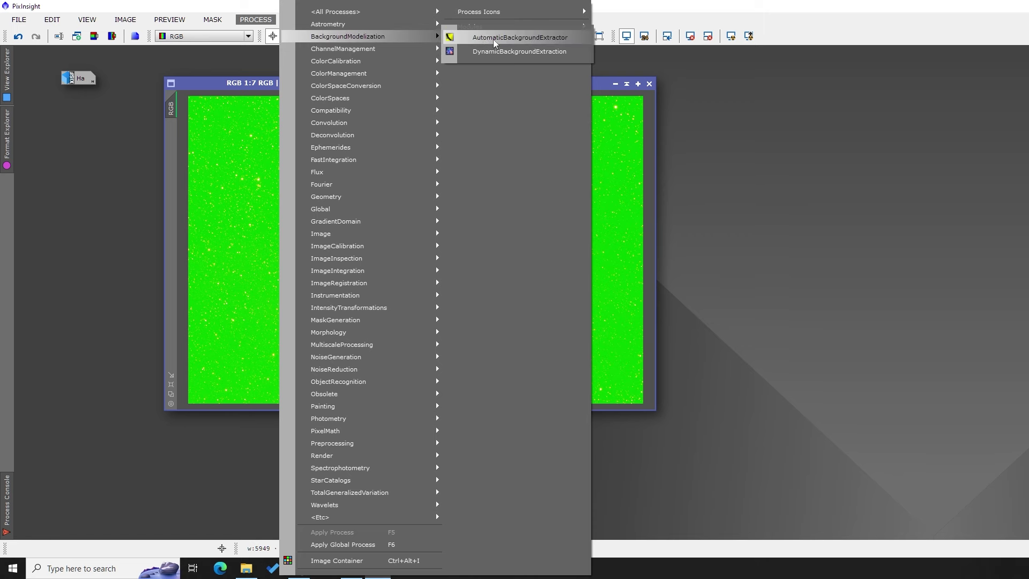
pyautogui.click(506, 51)
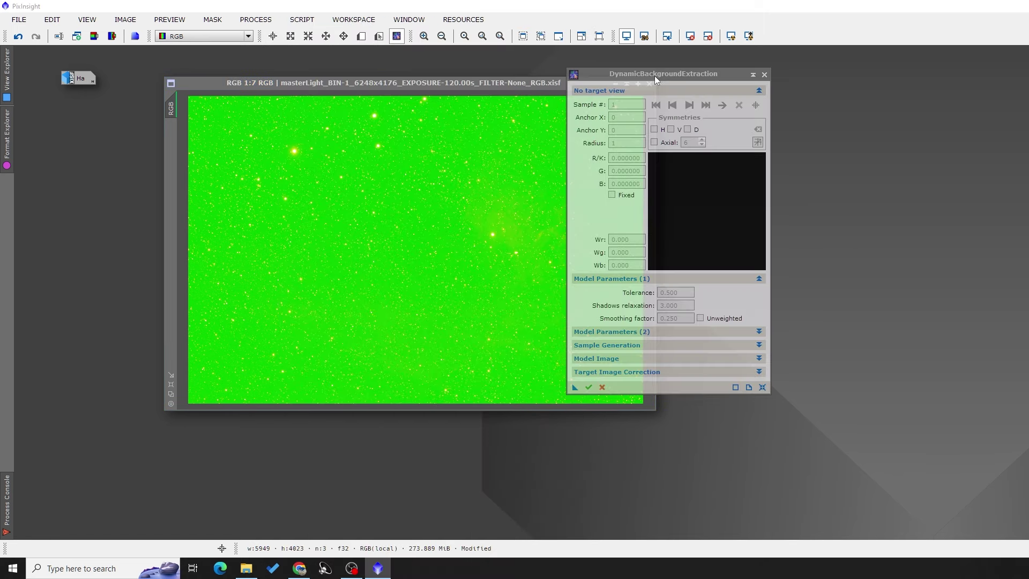
pyautogui.moveTo(655, 76); pyautogui.dragTo(473, 94)
pyautogui.click(478, 363)
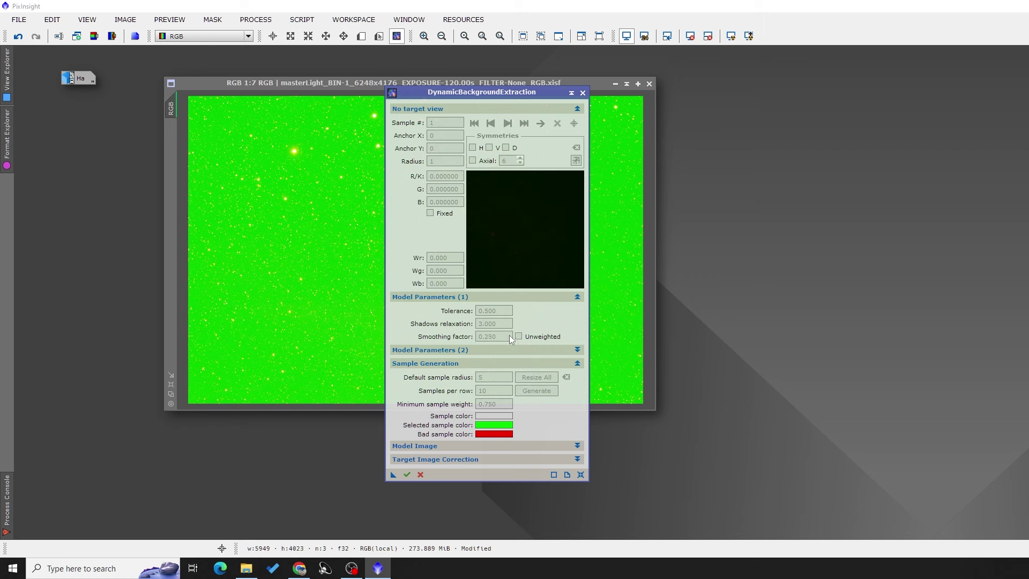
pyautogui.click(378, 327)
pyautogui.moveTo(446, 98); pyautogui.dragTo(514, 98)
# Step: Generate a background sample grid with radius 18, 15 samples per row and tolerance 1.5
pyautogui.click(563, 390)
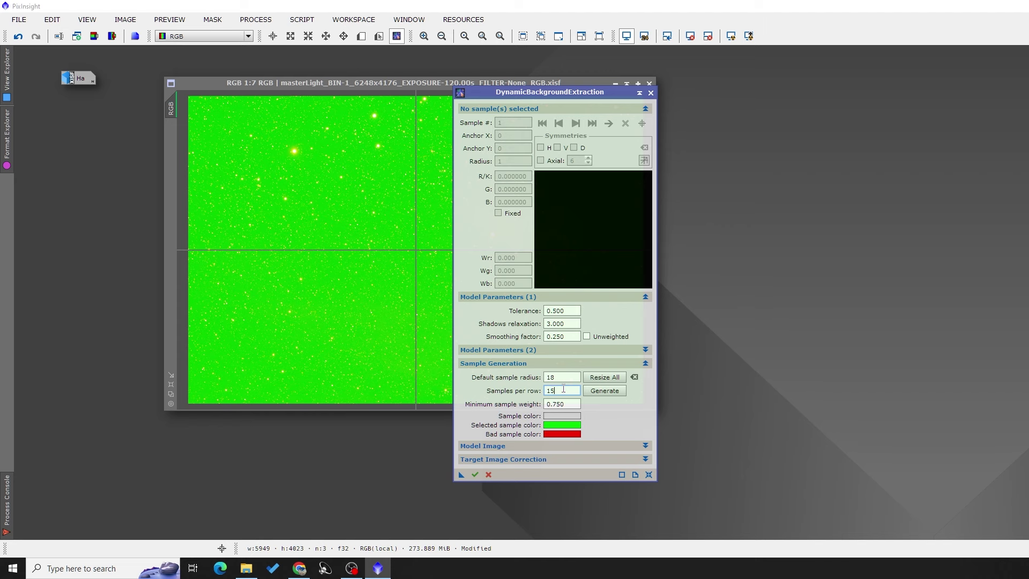
pyautogui.click(606, 390)
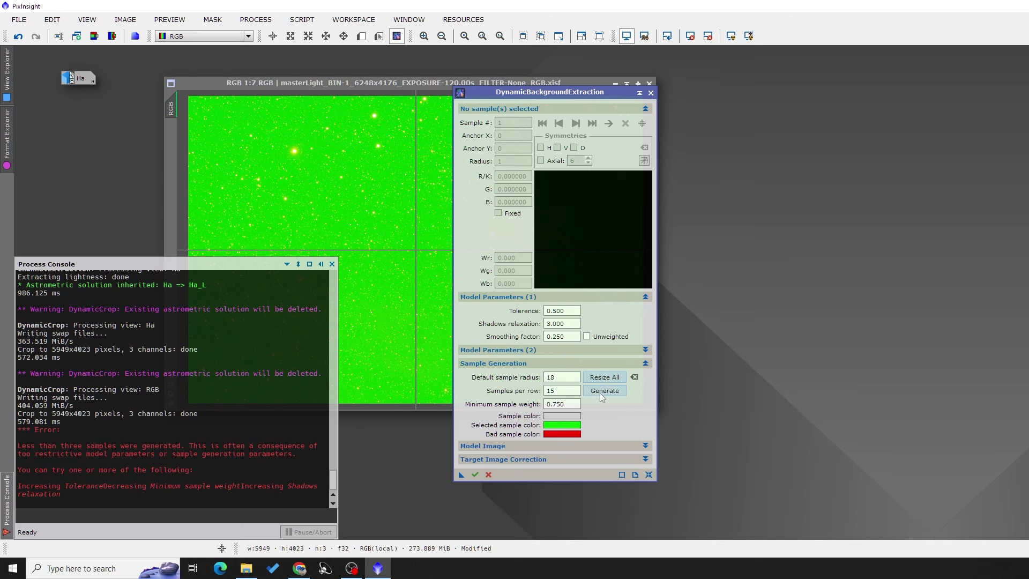
pyautogui.click(570, 310)
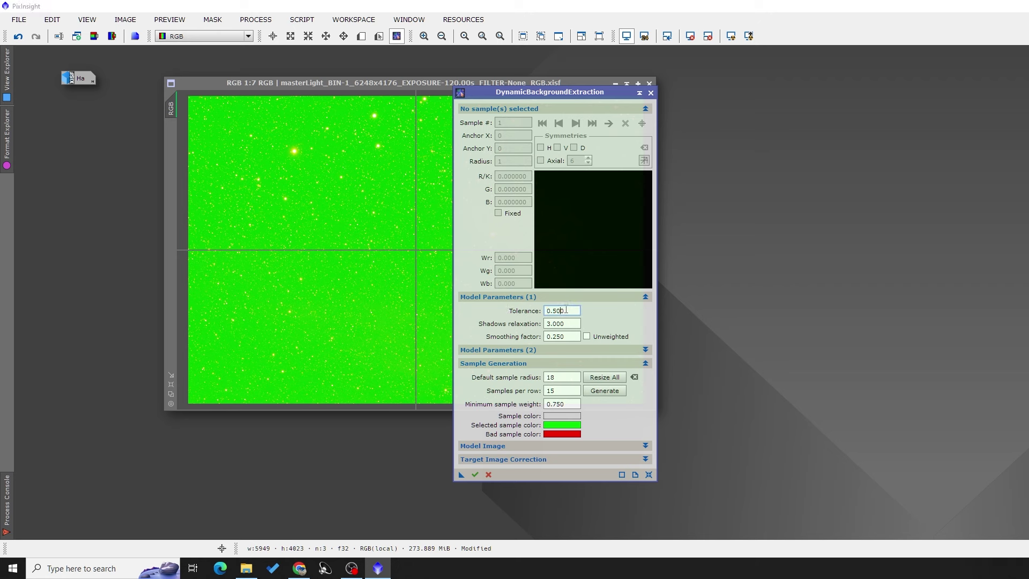
pyautogui.write('1.5')
pyautogui.click(561, 323)
pyautogui.click(604, 390)
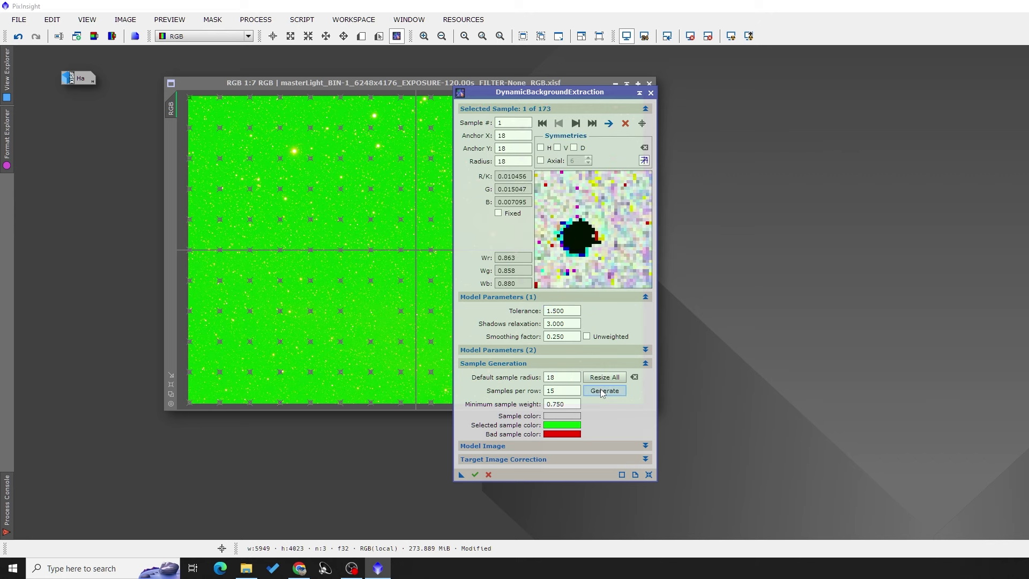
pyautogui.moveTo(518, 94); pyautogui.dragTo(726, 108)
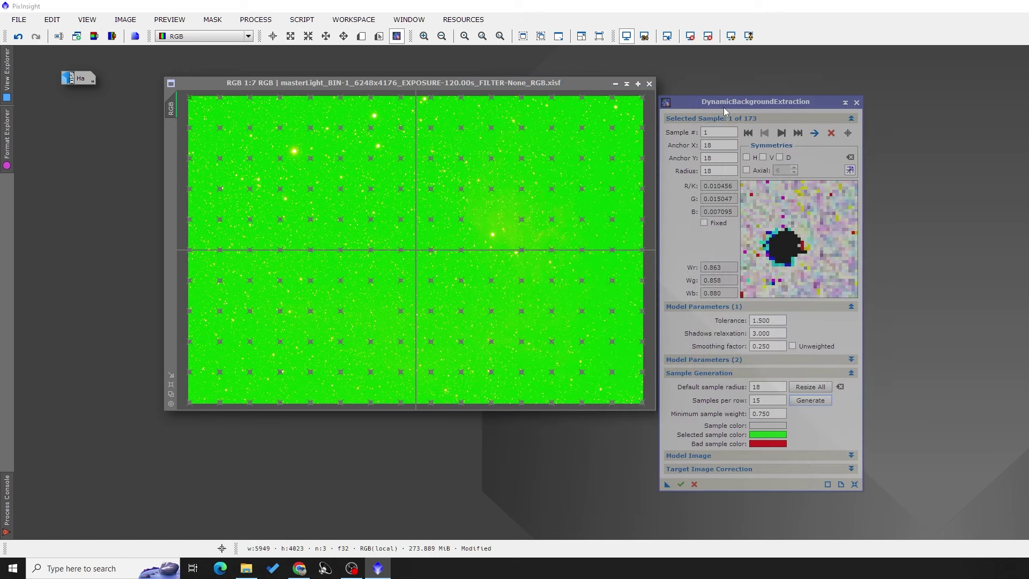
# Step: Delete the generated samples sitting on the nebula
pyautogui.click(831, 133)
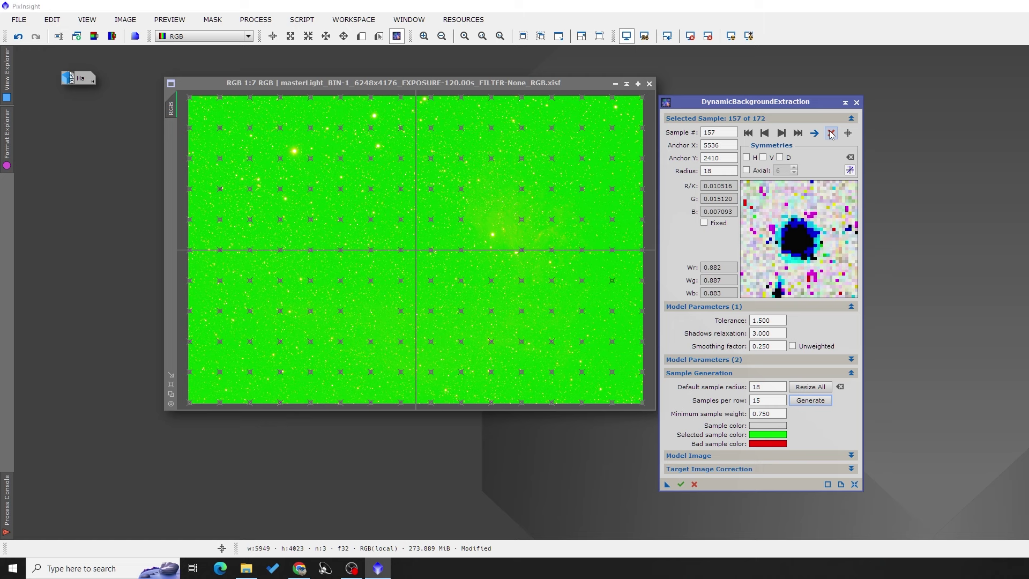
pyautogui.click(491, 280)
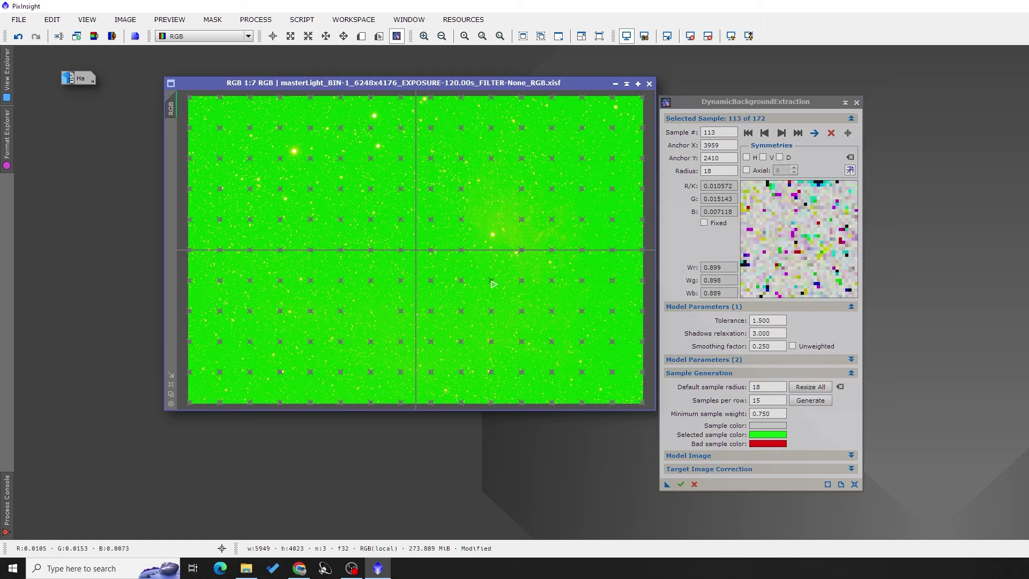
pyautogui.click(831, 133)
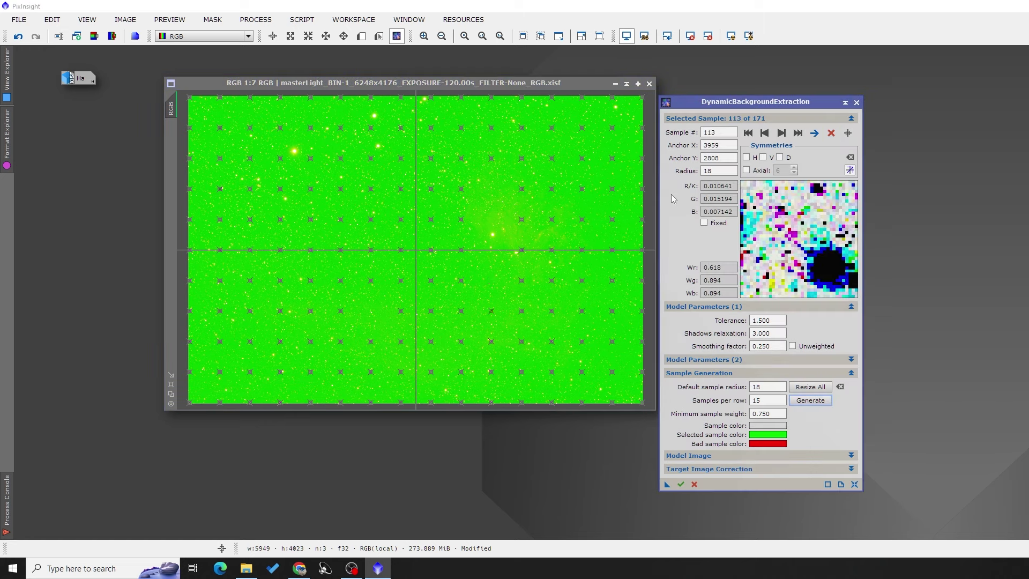
pyautogui.click(521, 189)
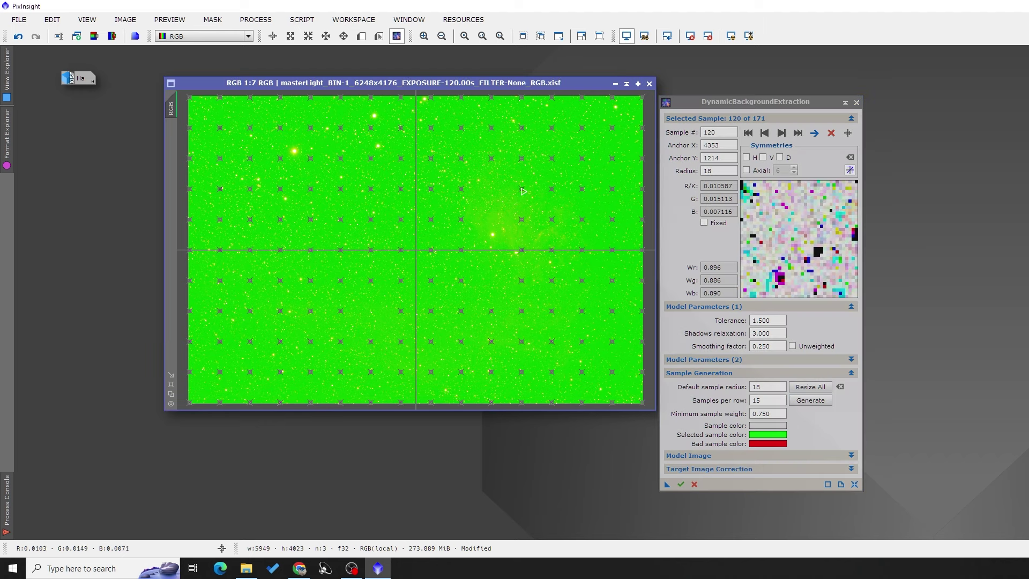
pyautogui.click(832, 134)
pyautogui.click(831, 133)
pyautogui.click(831, 133)
pyautogui.click(831, 133)
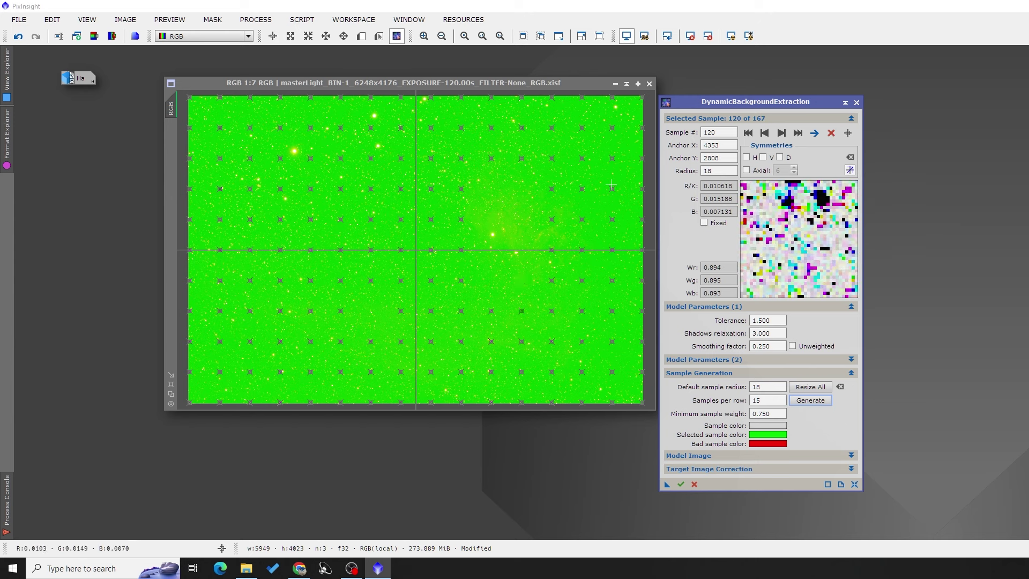
pyautogui.click(553, 189)
pyautogui.click(832, 133)
pyautogui.click(832, 134)
pyautogui.click(831, 134)
pyautogui.click(831, 134)
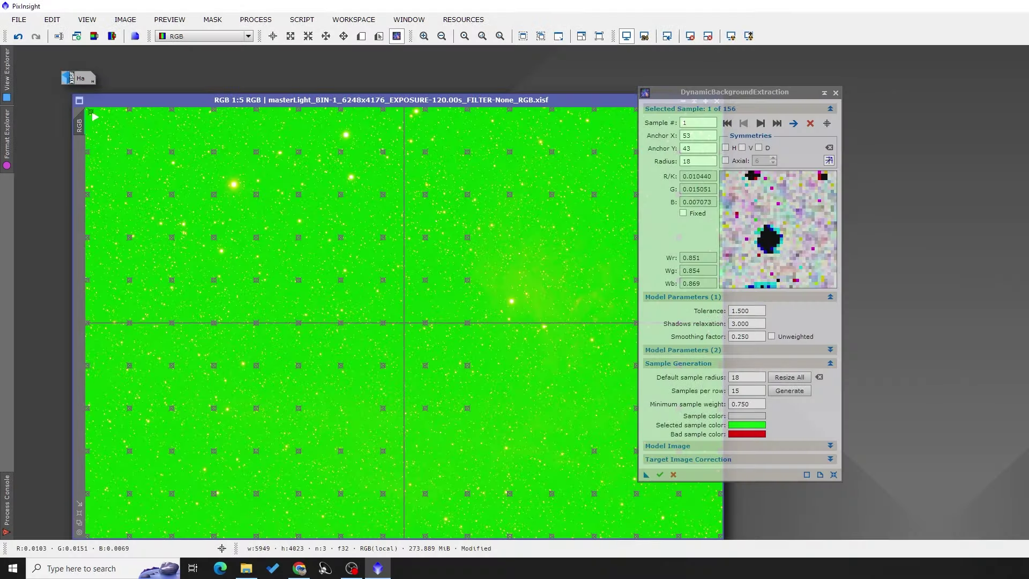
# Step: Review the first samples, shifting samples 2 and 3 off stars onto clean sky
pyautogui.click(98, 119)
pyautogui.write('00')
pyautogui.press('Return')
pyautogui.click(727, 123)
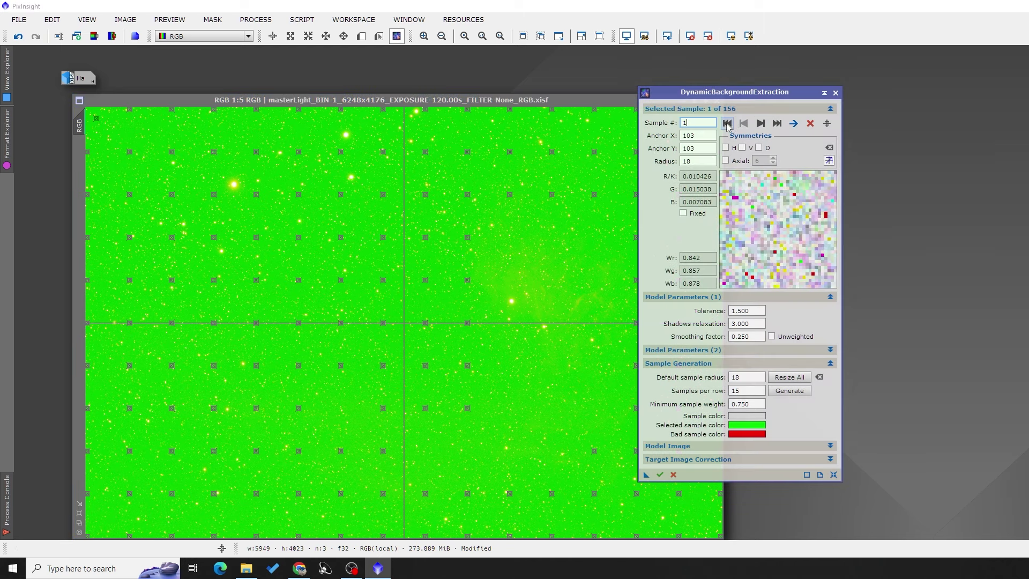
pyautogui.click(760, 123)
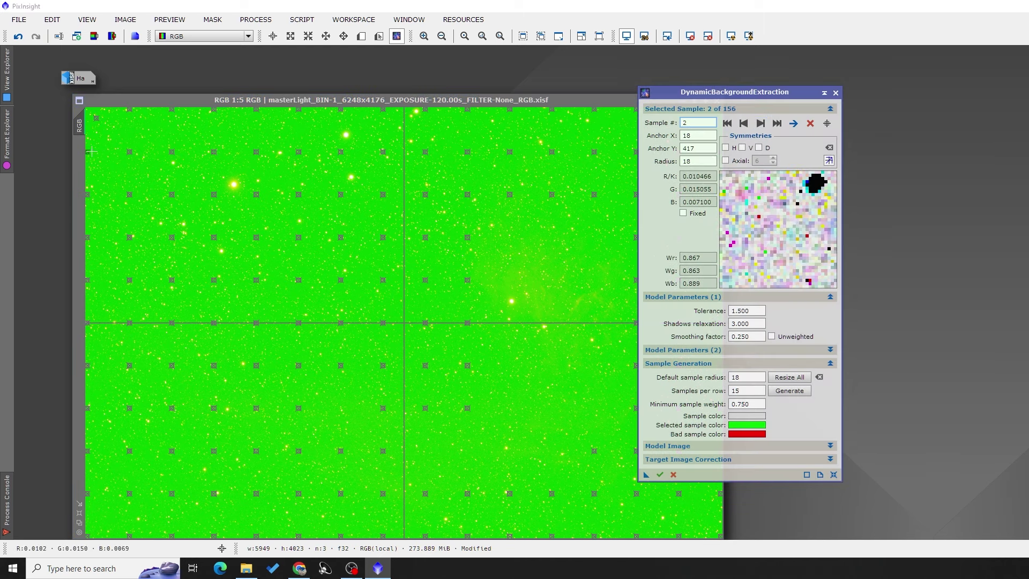
pyautogui.moveTo(91, 153); pyautogui.dragTo(96, 155)
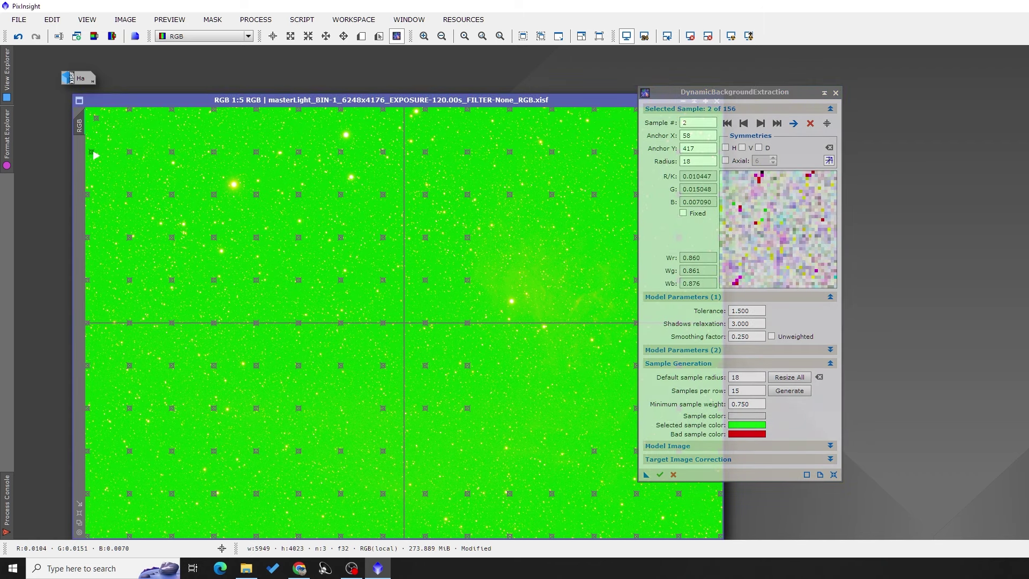
pyautogui.click(760, 123)
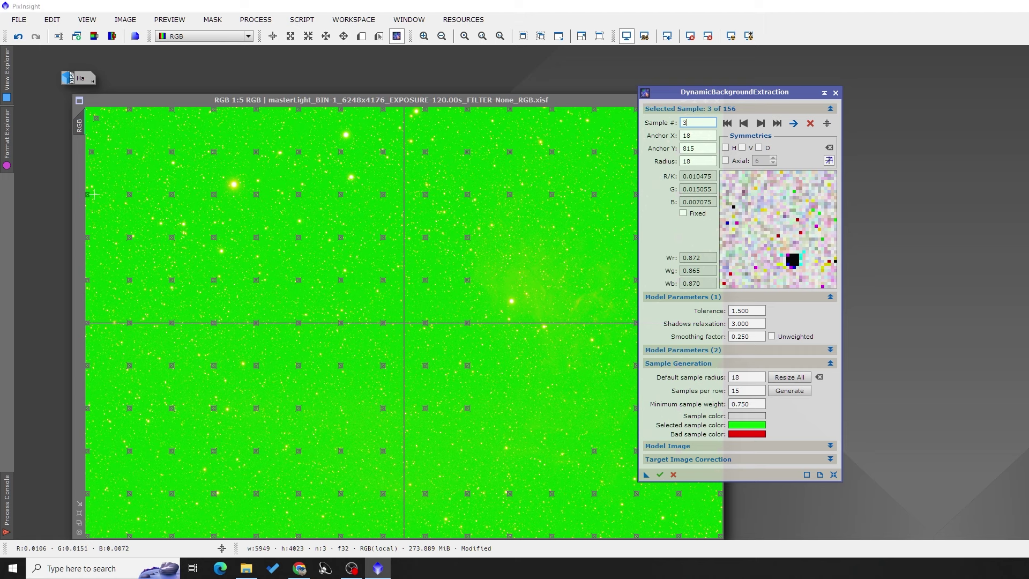
pyautogui.moveTo(92, 198); pyautogui.dragTo(91, 195)
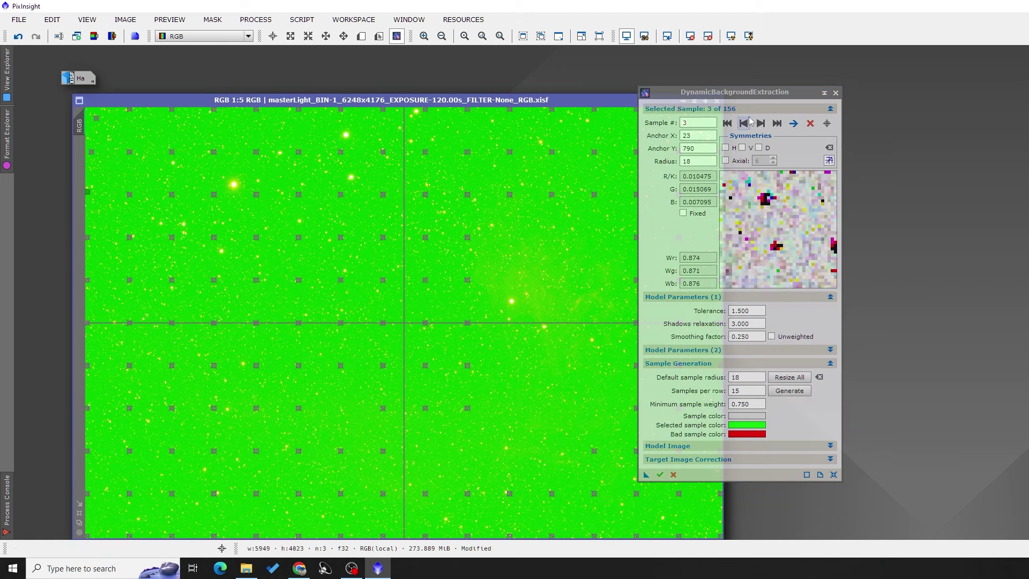
pyautogui.click(89, 239)
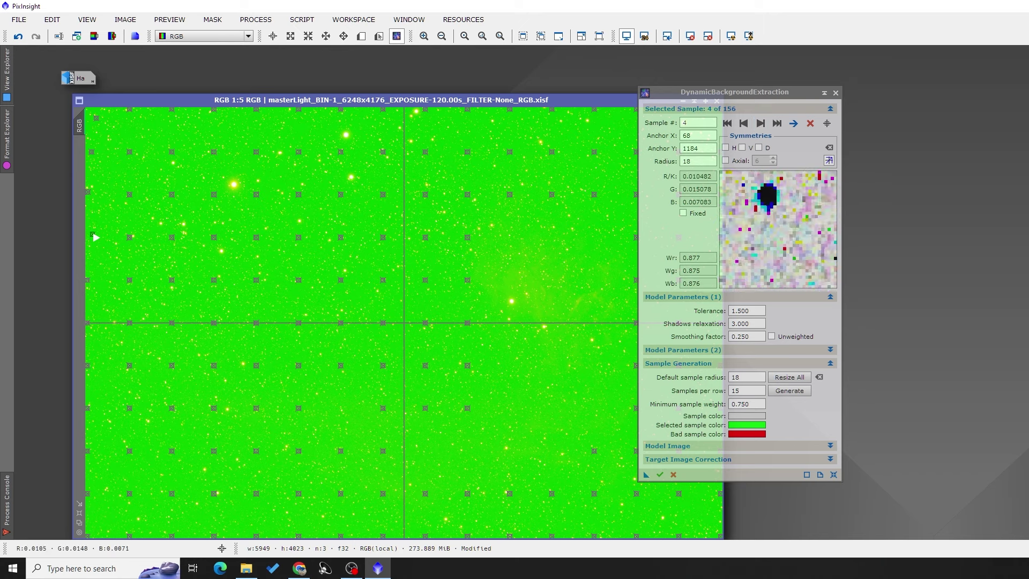
pyautogui.click(762, 124)
# Step: Nudge samples 6, 7 and 8 away from nearby stars onto clean background
pyautogui.click(761, 124)
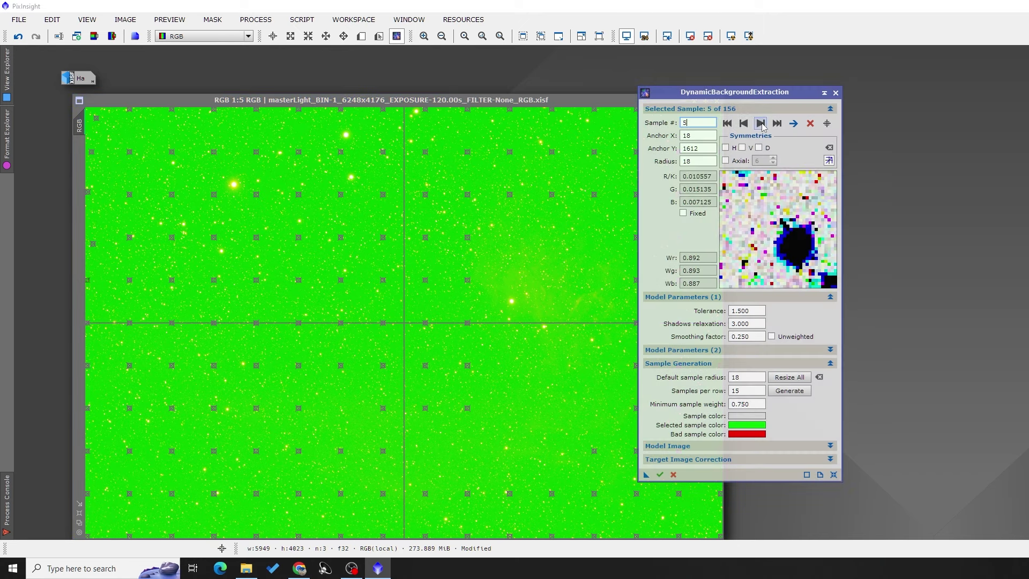
pyautogui.click(89, 280)
pyautogui.click(88, 323)
pyautogui.moveTo(89, 326); pyautogui.dragTo(103, 321)
pyautogui.click(761, 123)
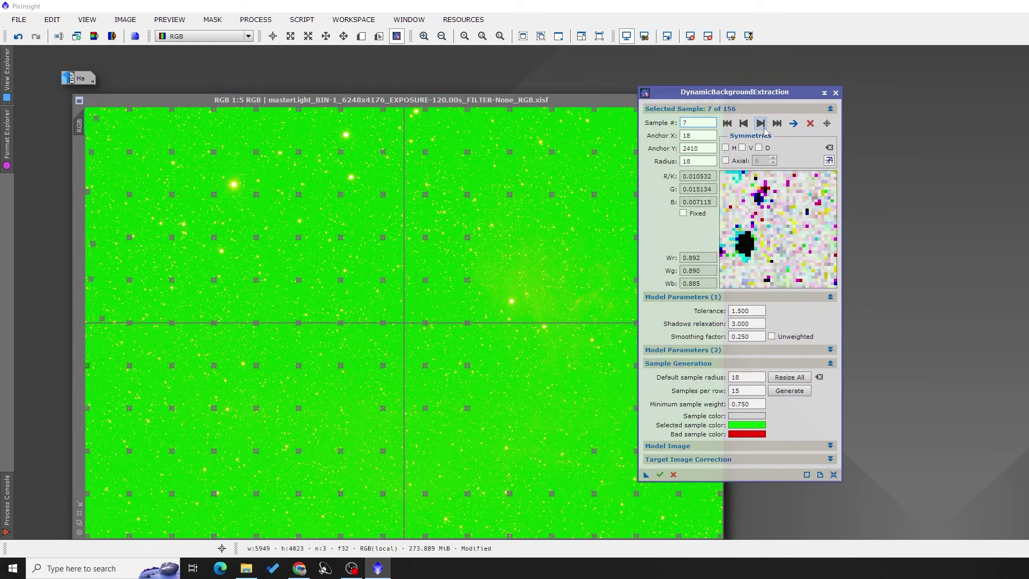
pyautogui.moveTo(88, 370); pyautogui.dragTo(100, 369)
pyautogui.click(761, 124)
pyautogui.moveTo(88, 409); pyautogui.dragTo(97, 409)
pyautogui.click(761, 124)
pyautogui.click(762, 124)
pyautogui.click(761, 124)
# Step: Nudge samples 13, 15 and 16 off stars onto clean background
pyautogui.moveTo(130, 153); pyautogui.dragTo(140, 147)
pyautogui.click(762, 124)
pyautogui.click(761, 124)
pyautogui.moveTo(129, 237); pyautogui.dragTo(125, 239)
pyautogui.click(761, 124)
pyautogui.moveTo(133, 282); pyautogui.dragTo(139, 281)
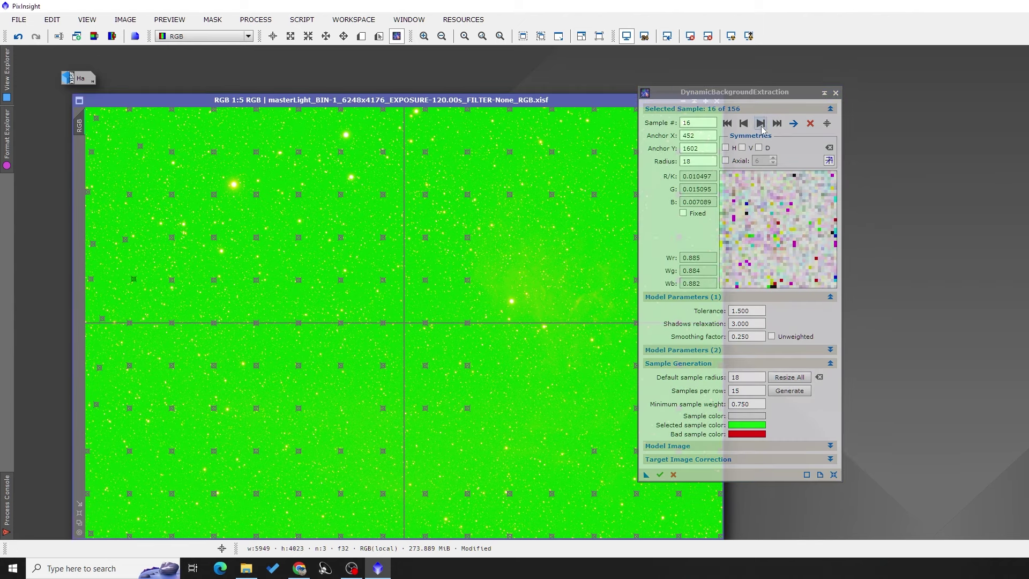
pyautogui.click(744, 124)
pyautogui.click(761, 124)
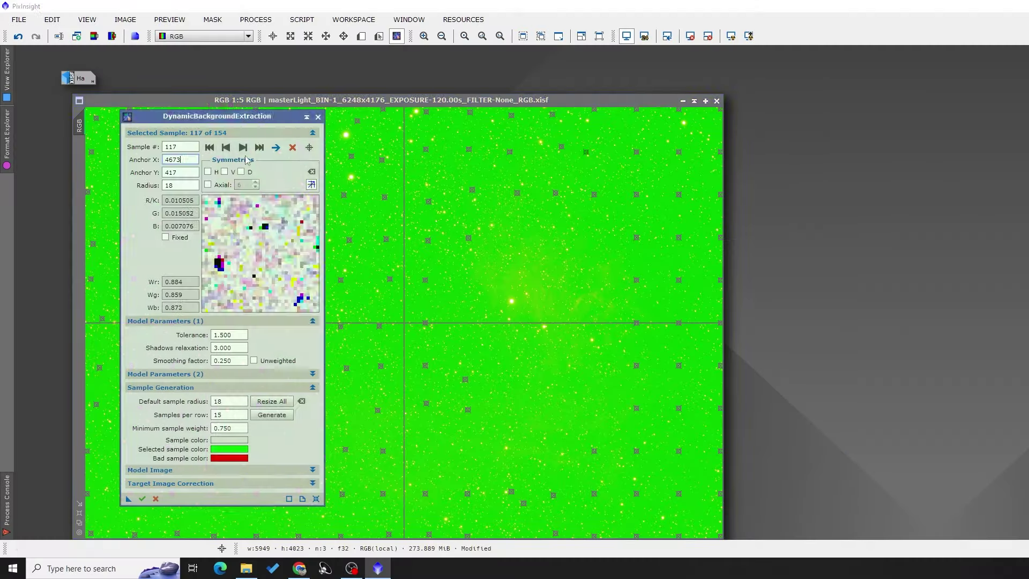
# Step: Check the remaining samples through to 135 and 154, moving sample 154 slightly up-left
pyautogui.click(243, 147)
pyautogui.click(243, 147)
pyautogui.click(243, 148)
pyautogui.click(243, 147)
pyautogui.click(243, 147)
pyautogui.click(243, 148)
pyautogui.click(242, 147)
pyautogui.click(243, 148)
pyautogui.click(243, 148)
pyautogui.click(243, 147)
pyautogui.click(242, 147)
pyautogui.click(243, 147)
pyautogui.click(243, 147)
pyautogui.click(683, 195)
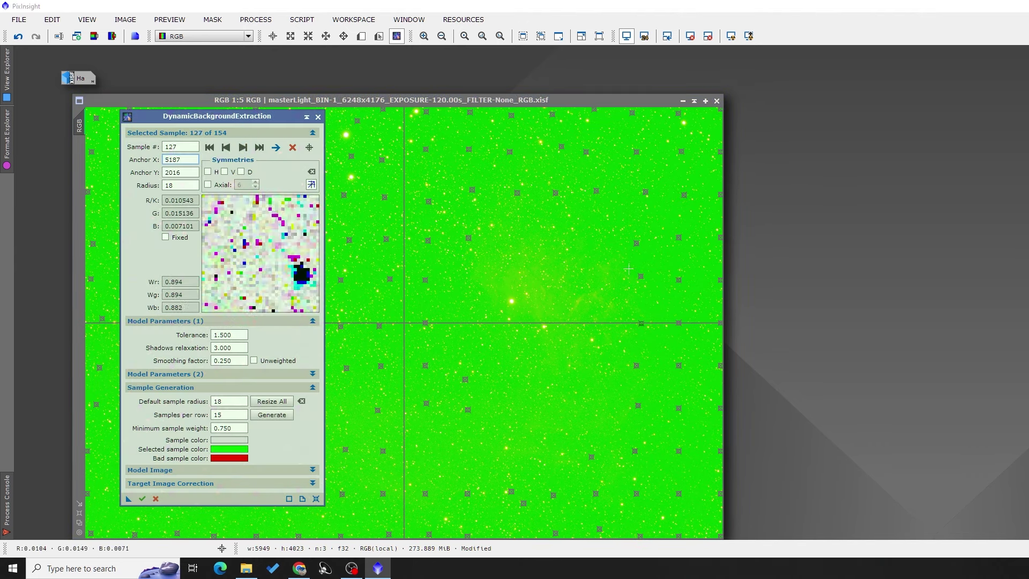
pyautogui.click(630, 112)
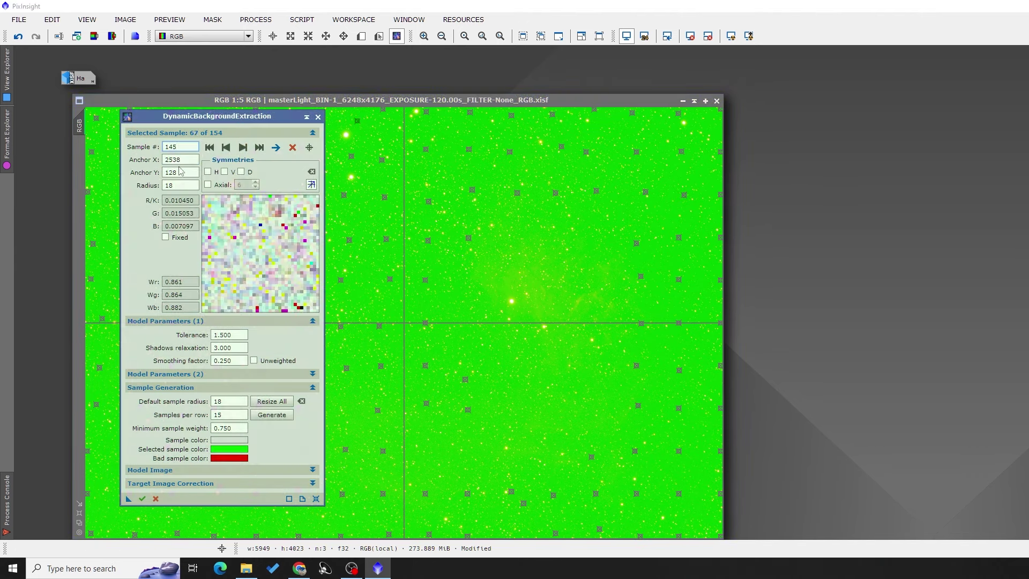
pyautogui.click(721, 534)
pyautogui.moveTo(720, 534); pyautogui.dragTo(710, 521)
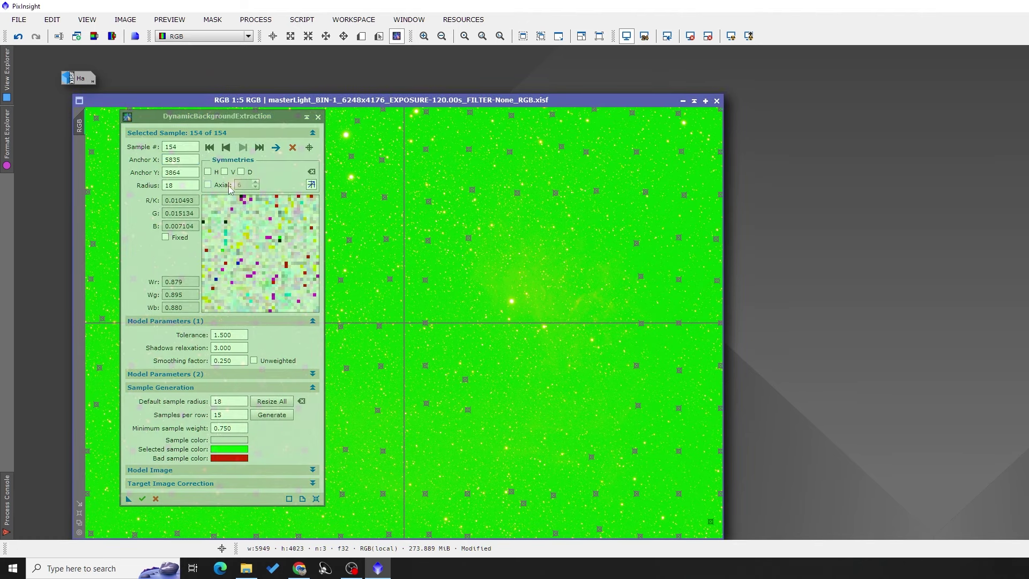
pyautogui.moveTo(184, 117); pyautogui.dragTo(549, 103)
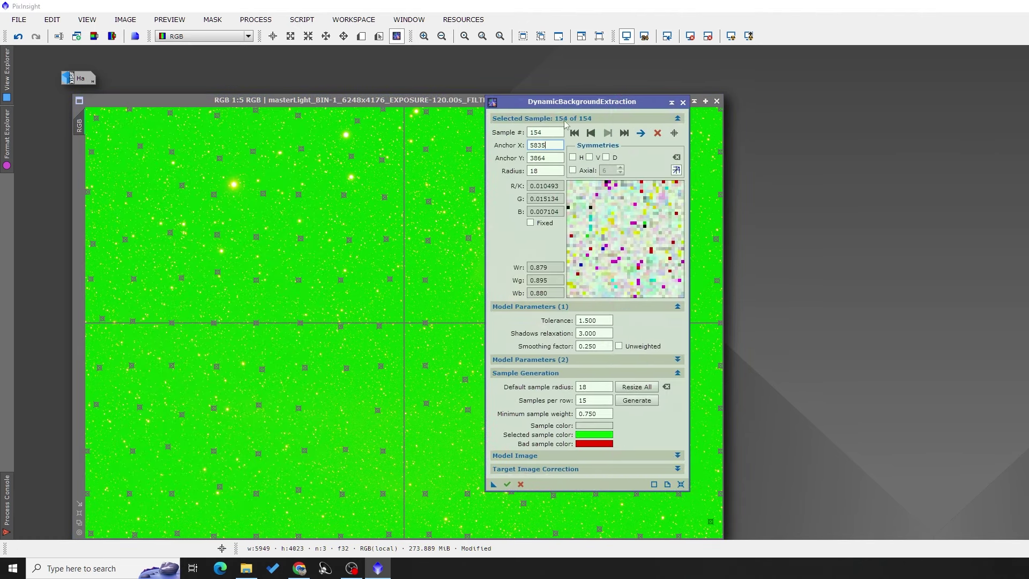
# Step: Set target image correction to Subtraction and apply the DBE instance to the RGB image
pyautogui.click(529, 375)
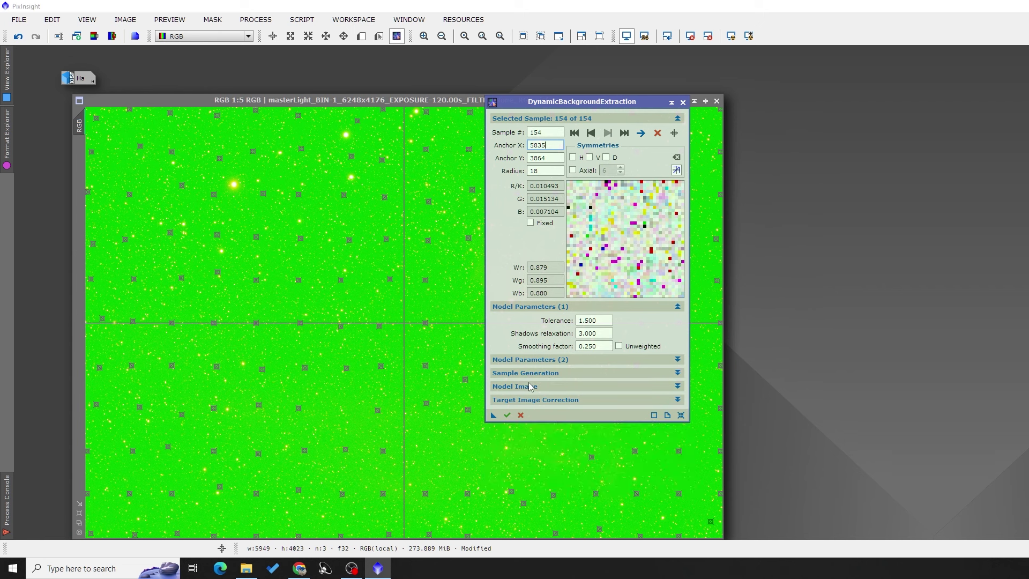
pyautogui.click(533, 402)
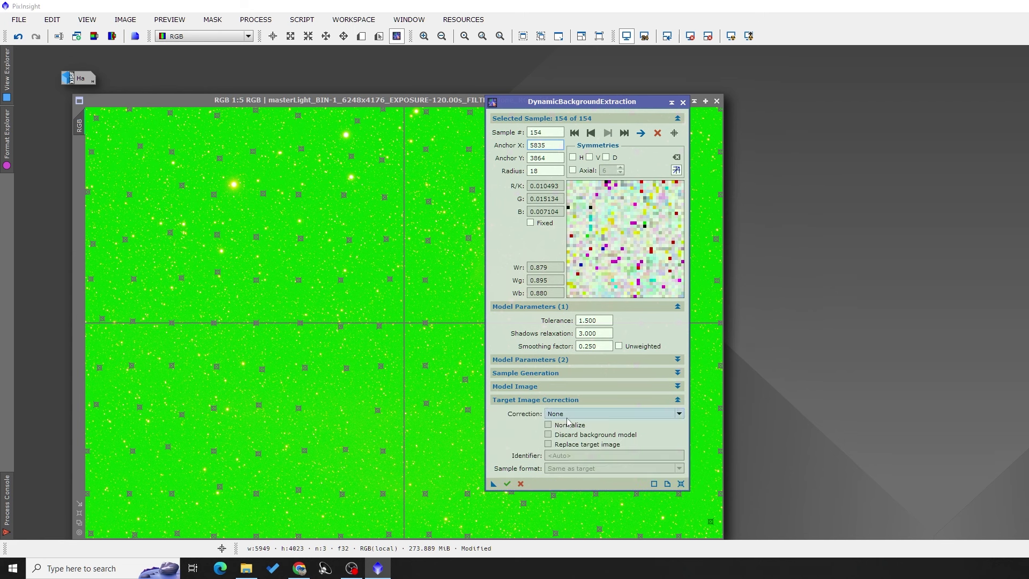
pyautogui.click(567, 416)
pyautogui.click(567, 431)
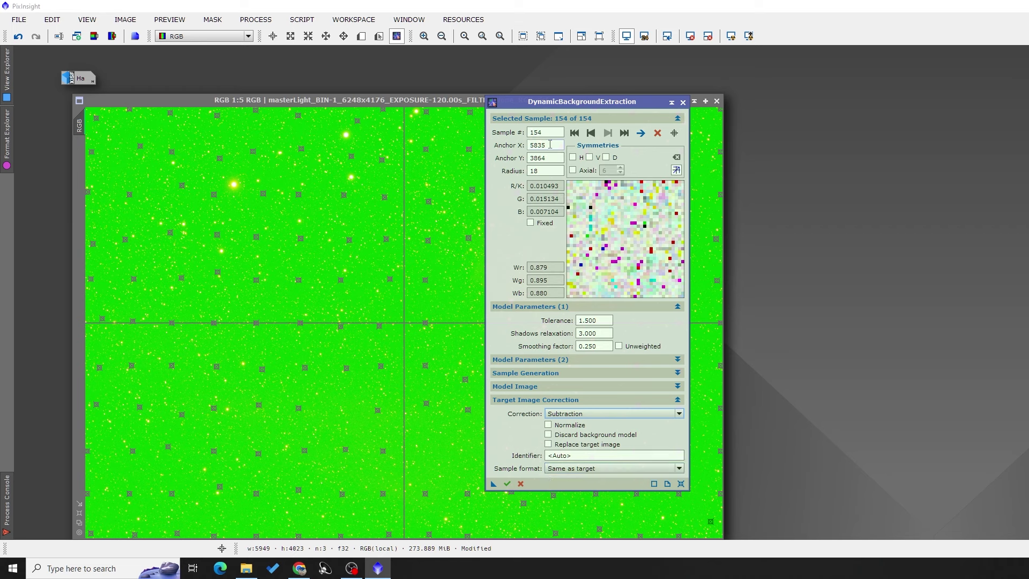
pyautogui.moveTo(529, 102); pyautogui.dragTo(633, 77)
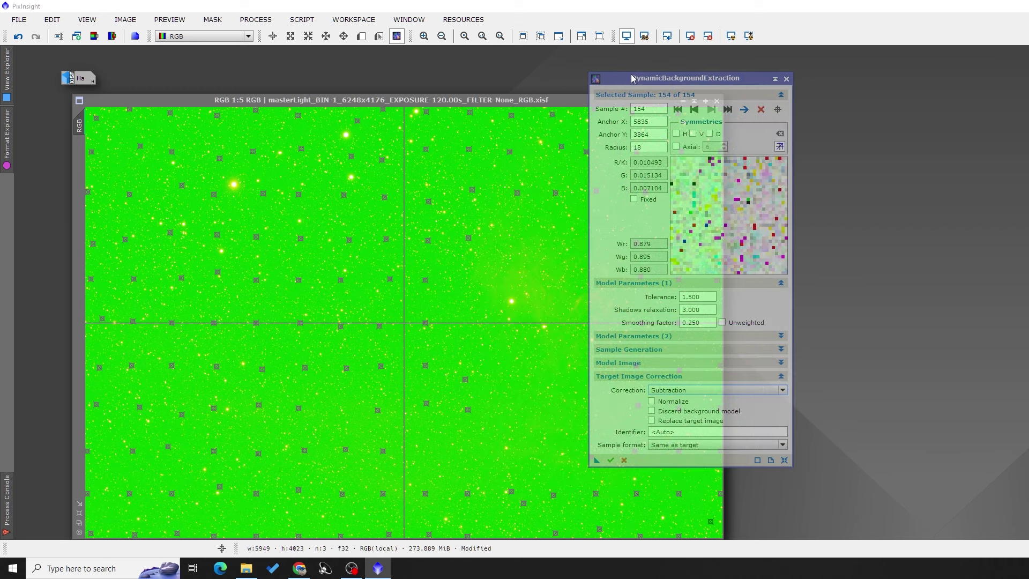
pyautogui.moveTo(597, 461); pyautogui.dragTo(441, 371)
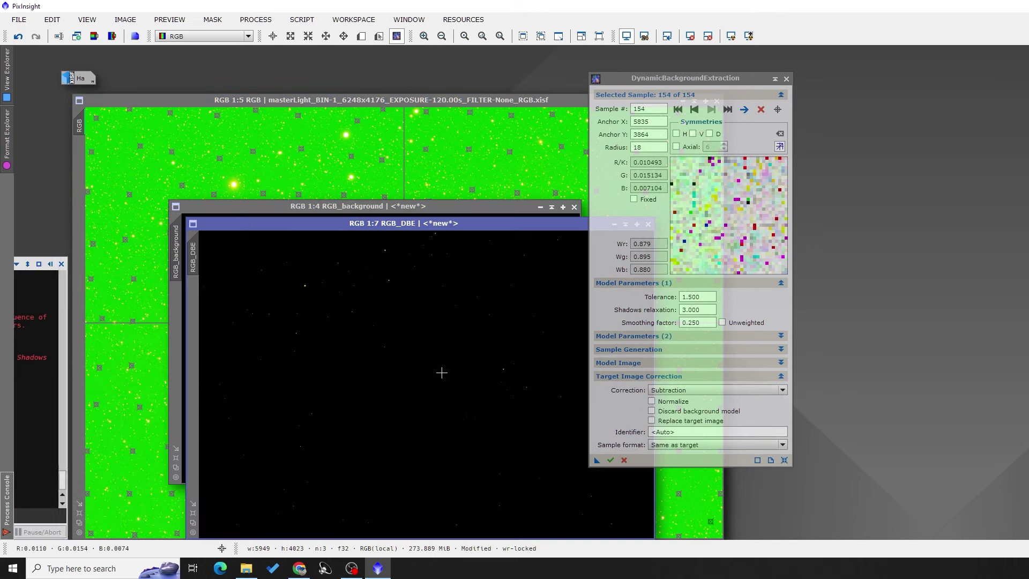
# Step: Auto-stretch and close the RGB_background model, then auto-stretch RGB_DBE and enlarge it to fit
pyautogui.click(353, 209)
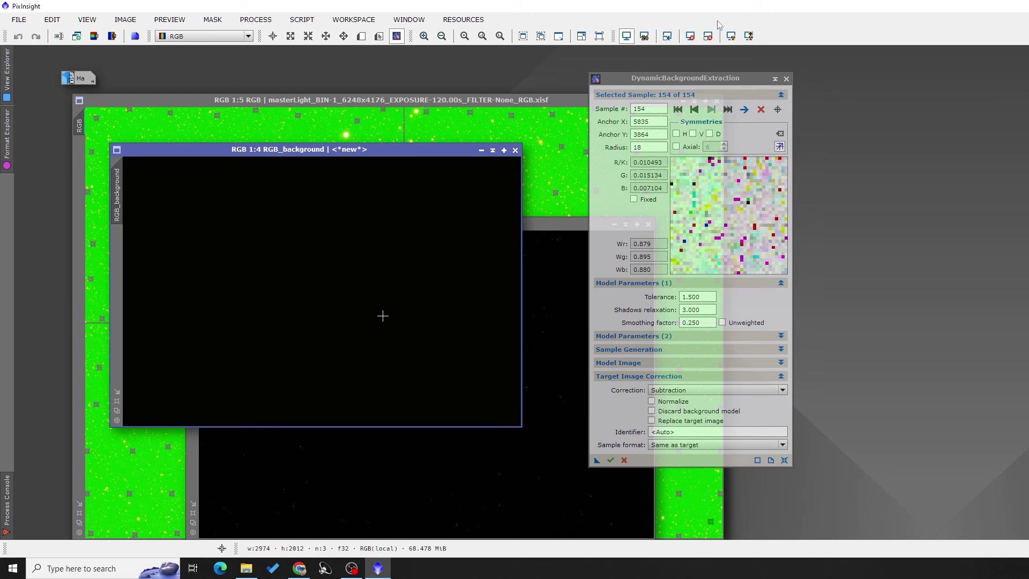
pyautogui.hotkey('ctrl', 'a')
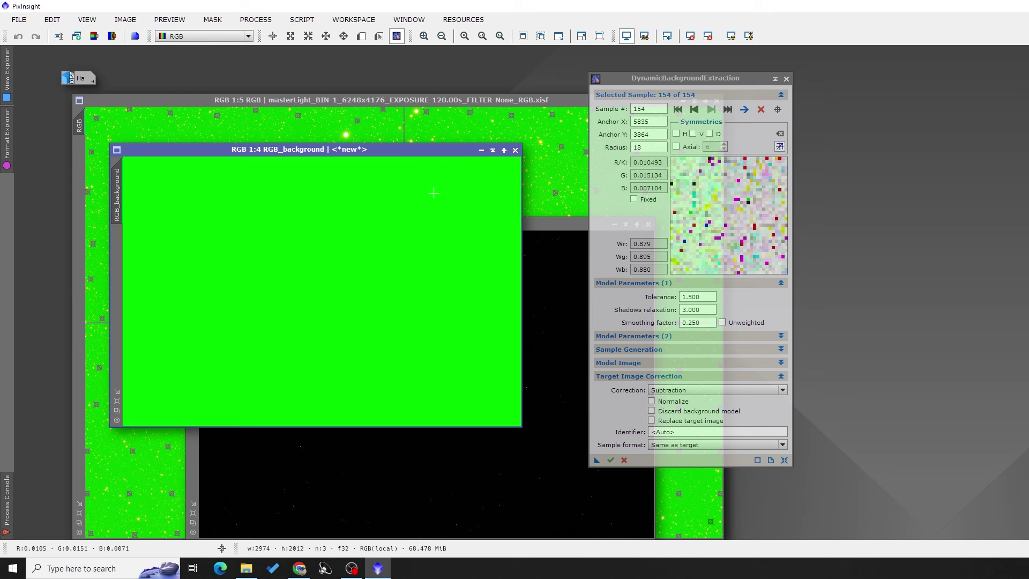
pyautogui.click(515, 150)
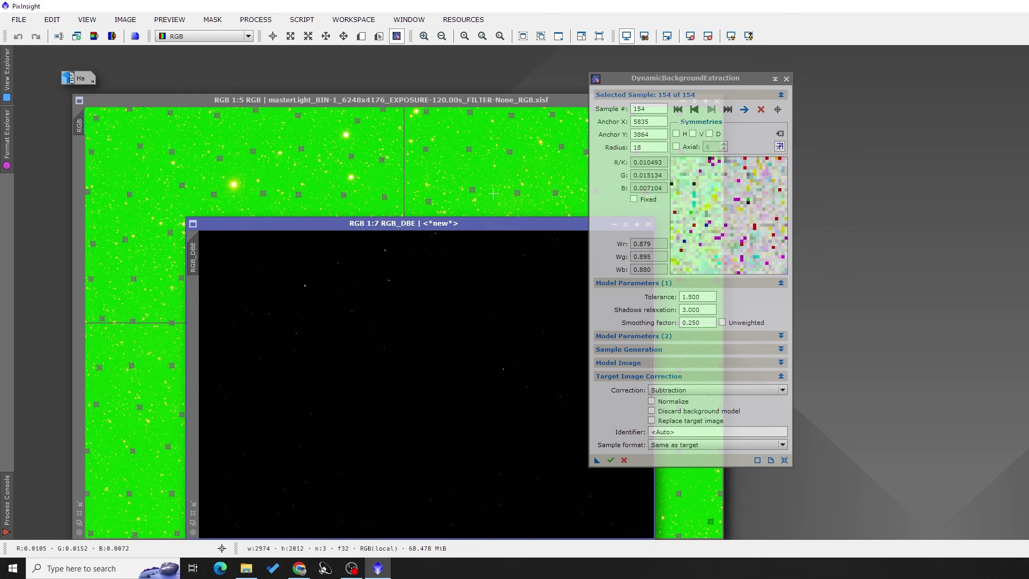
pyautogui.moveTo(468, 219); pyautogui.dragTo(381, 139)
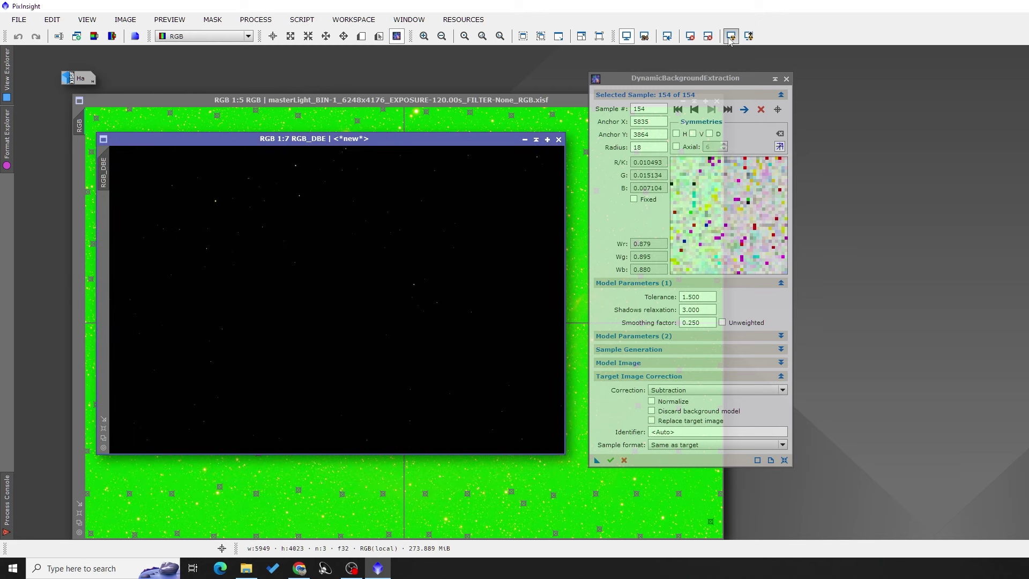
pyautogui.hotkey('ctrl', 'a')
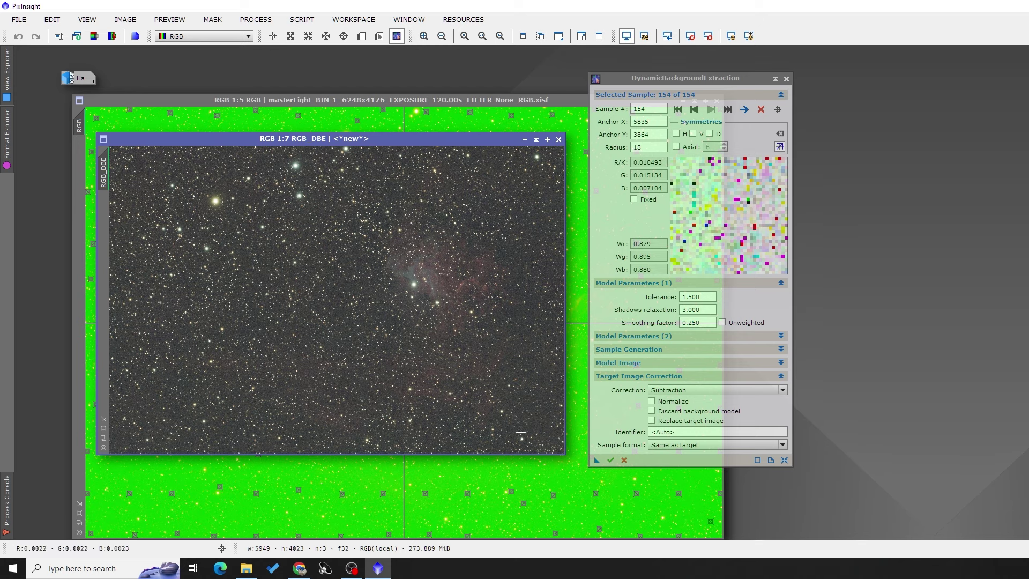
pyautogui.click(522, 36)
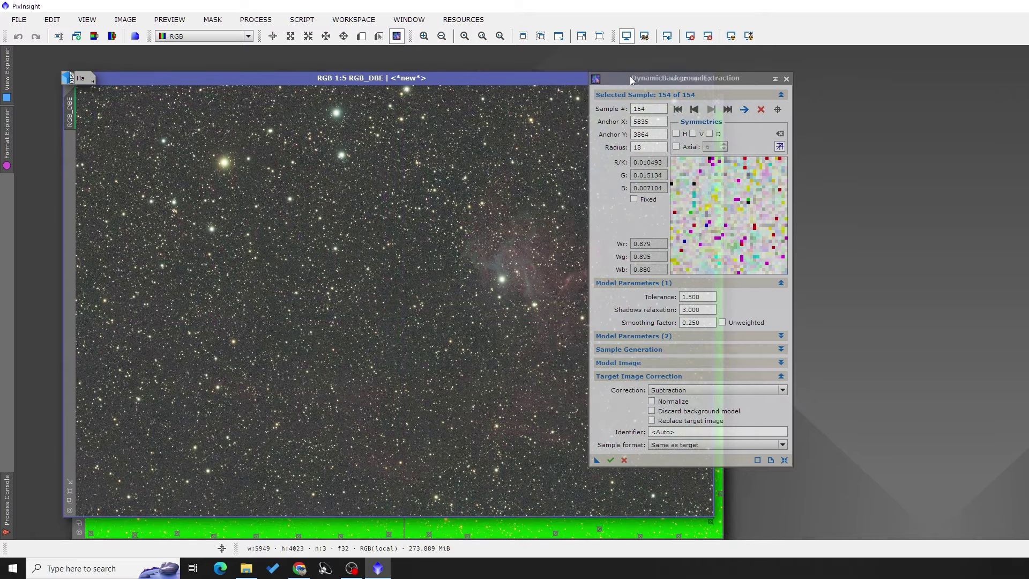
pyautogui.moveTo(631, 79); pyautogui.dragTo(789, 94)
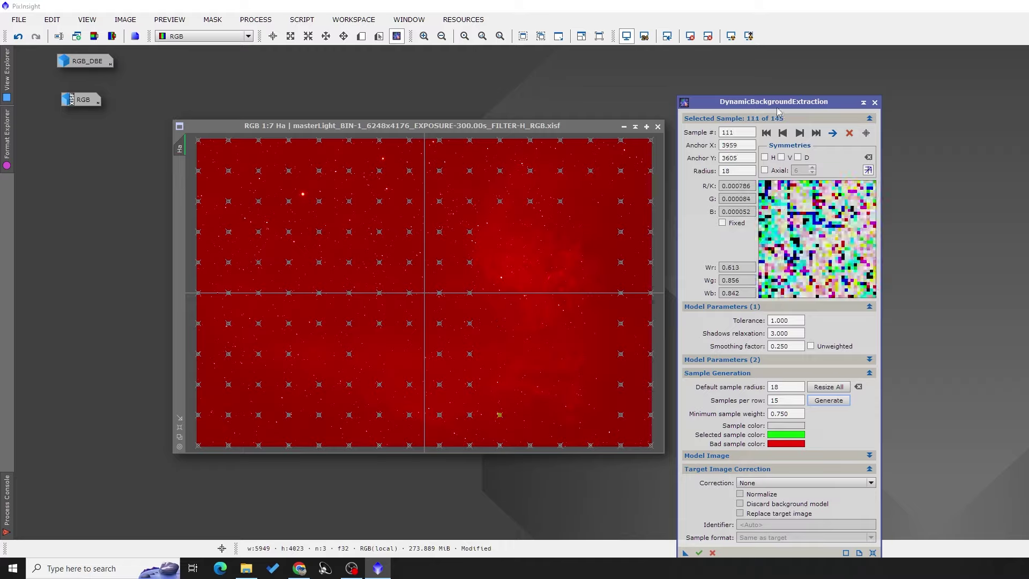
# Step: Delete the bad background samples in the Ha image's lower-left corner
pyautogui.moveTo(779, 111); pyautogui.dragTo(733, 98)
pyautogui.click(804, 119)
pyautogui.click(804, 119)
pyautogui.click(804, 119)
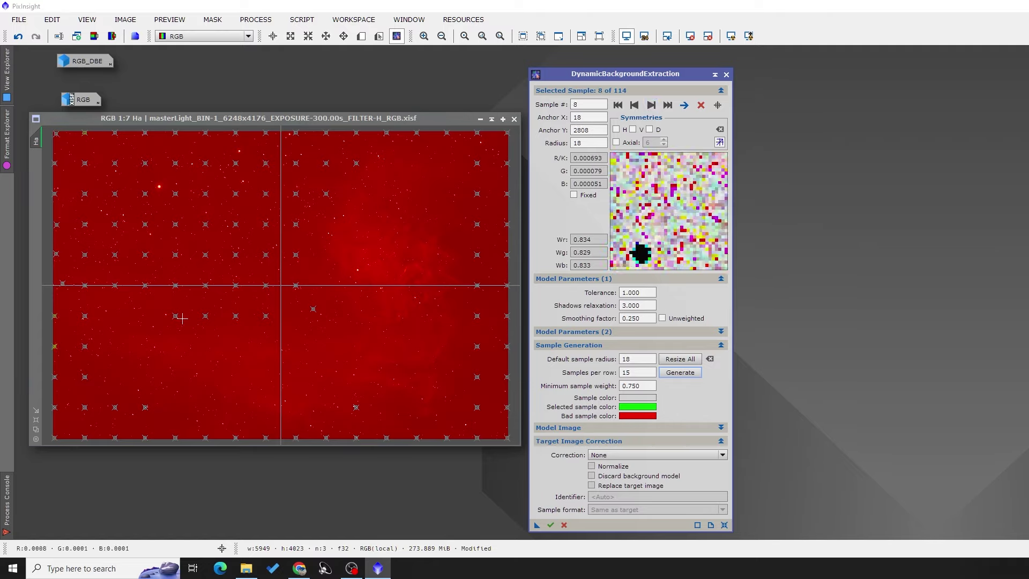
# Step: Review the remaining Ha samples one by one through to sample 111
pyautogui.click(651, 105)
pyautogui.click(651, 105)
pyautogui.click(651, 105)
pyautogui.click(652, 105)
pyautogui.click(651, 105)
pyautogui.click(651, 105)
pyautogui.click(652, 105)
pyautogui.click(651, 105)
pyautogui.click(651, 105)
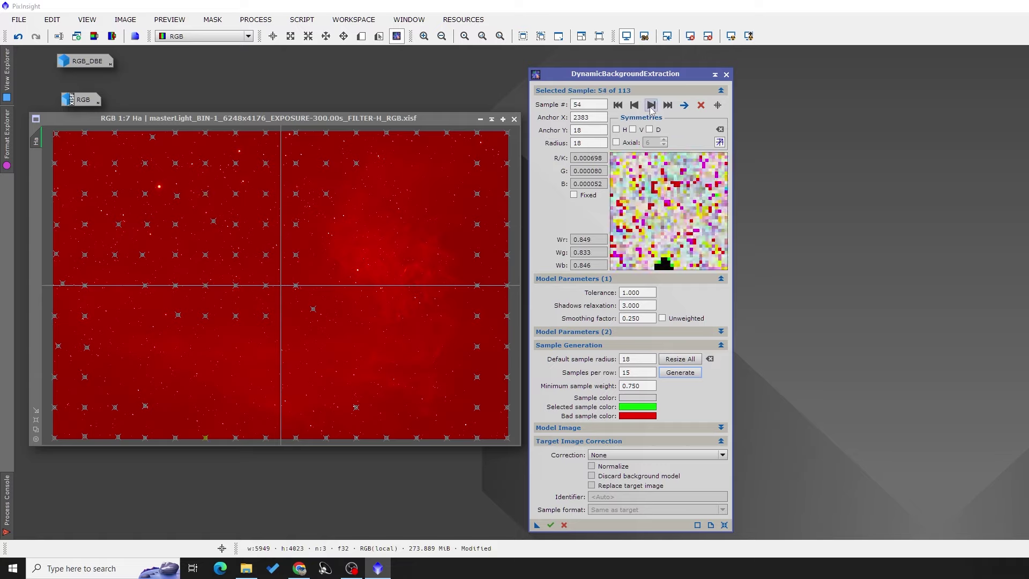
pyautogui.click(652, 105)
pyautogui.click(651, 105)
pyautogui.click(651, 105)
pyautogui.click(651, 106)
pyautogui.click(651, 105)
pyautogui.click(652, 106)
pyautogui.click(651, 105)
pyautogui.click(651, 105)
pyautogui.click(652, 105)
pyautogui.click(651, 105)
# Step: Run subtraction DBE on the Ha image and auto-stretch the Ha_background and Ha_DBE results
pyautogui.moveTo(537, 524); pyautogui.dragTo(346, 347)
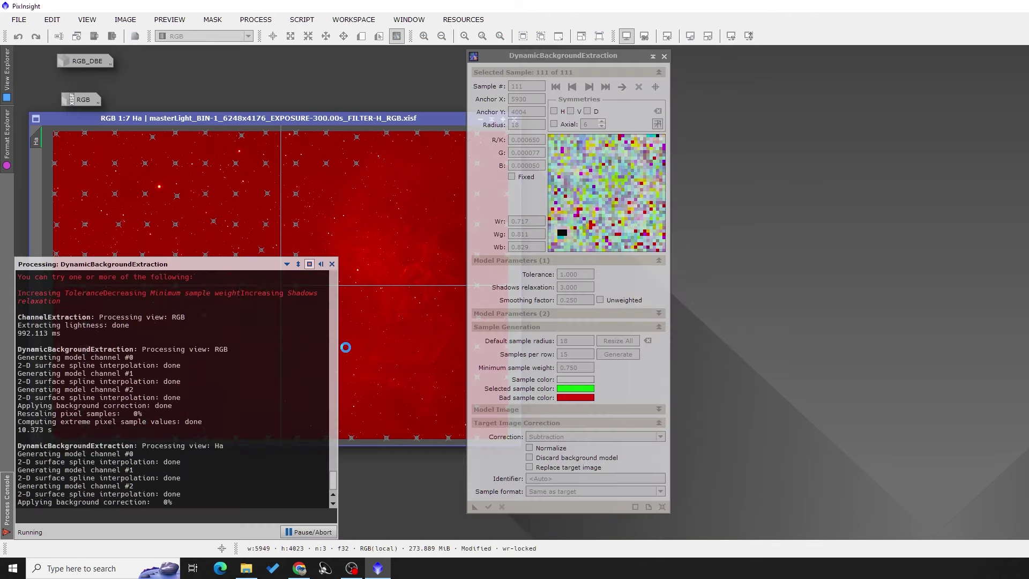
pyautogui.moveTo(258, 241); pyautogui.dragTo(163, 152)
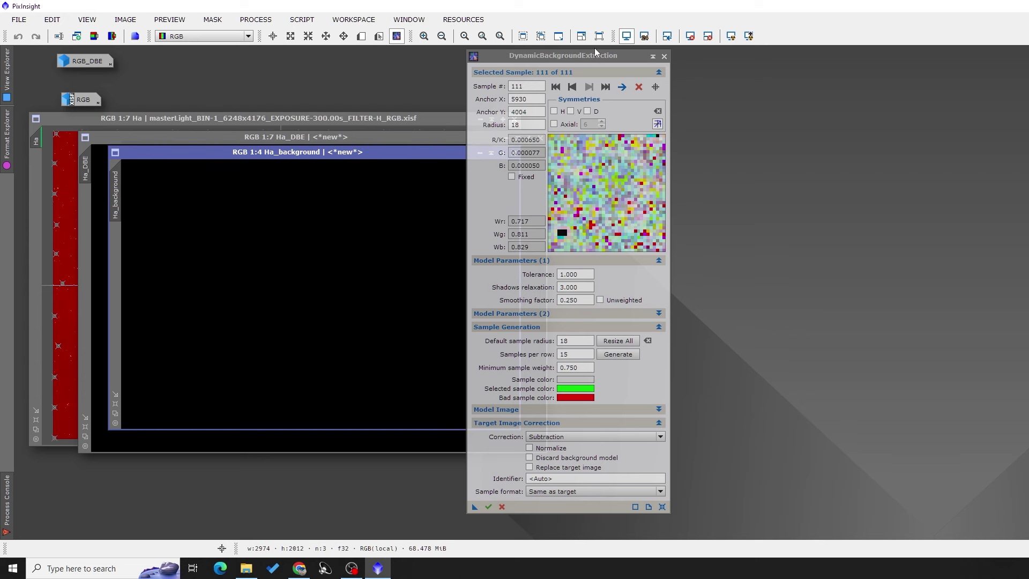
pyautogui.click(732, 36)
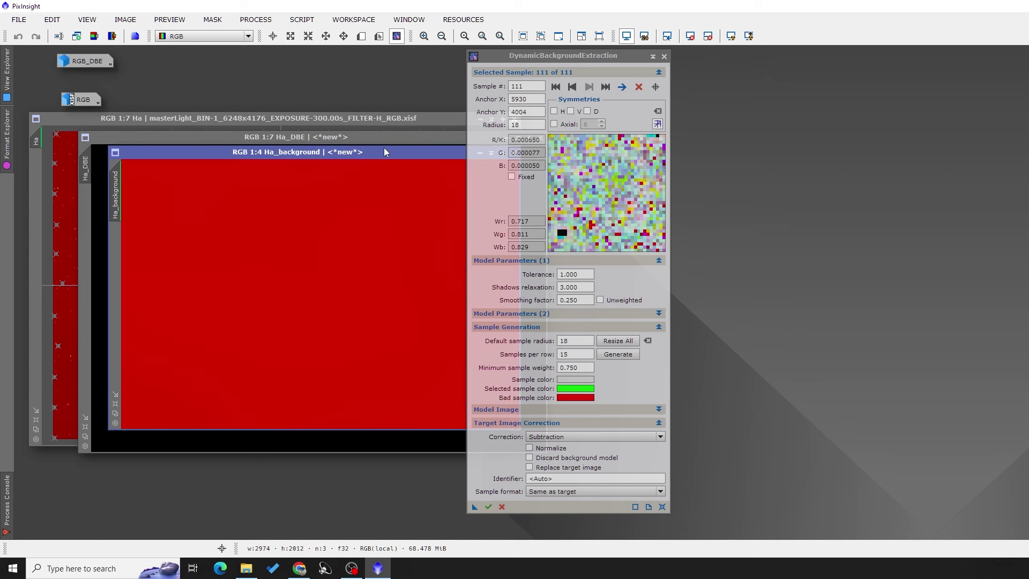
pyautogui.moveTo(412, 138); pyautogui.dragTo(357, 139)
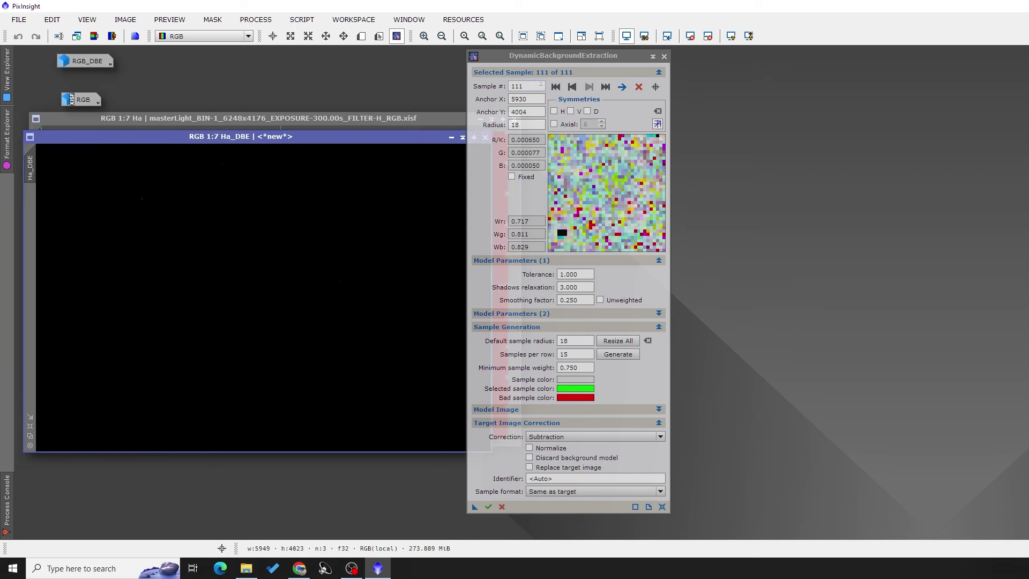
pyautogui.click(731, 36)
pyautogui.click(500, 36)
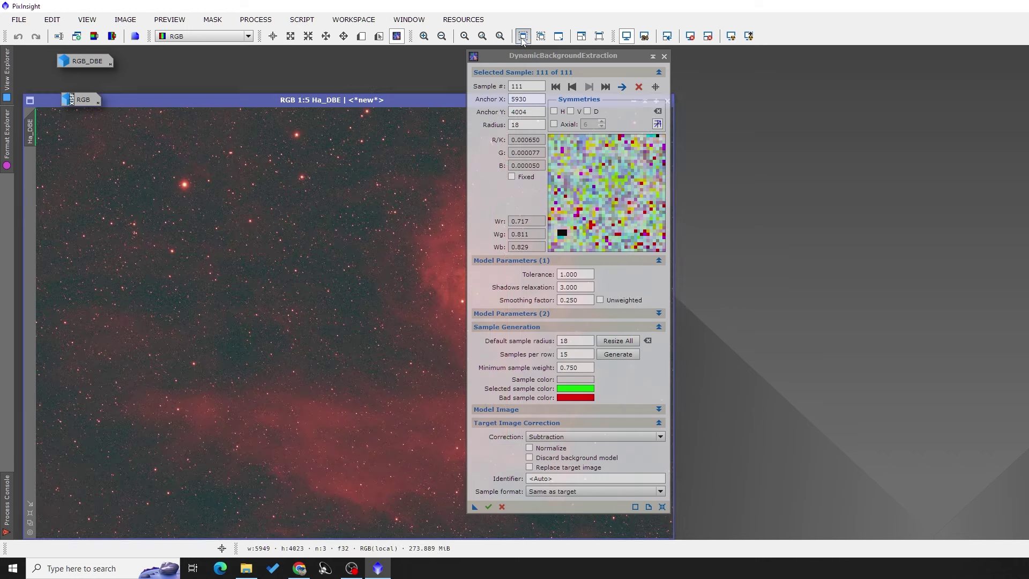
pyautogui.moveTo(603, 53); pyautogui.dragTo(834, 86)
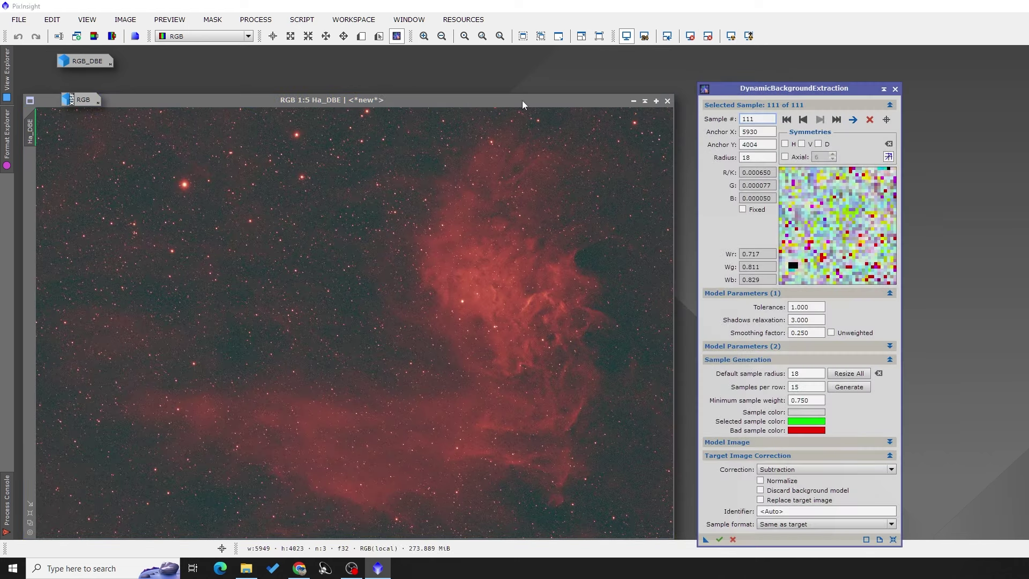
pyautogui.click(439, 102)
pyautogui.moveTo(440, 102); pyautogui.dragTo(459, 88)
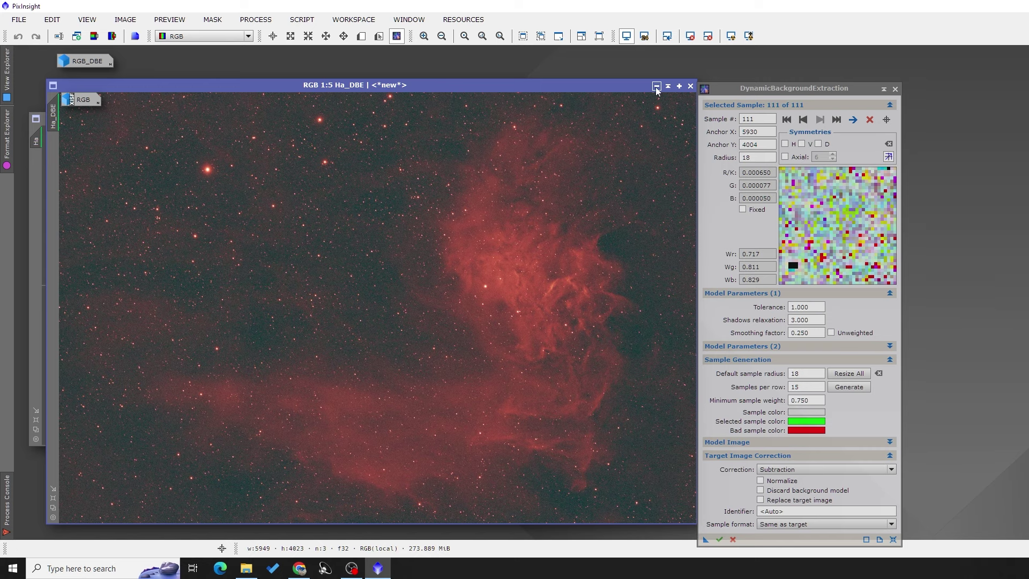
# Step: Minimise RGB_DBE and Ha_DBE to icons placed at the top-left
pyautogui.doubleClick(88, 61)
pyautogui.click(655, 86)
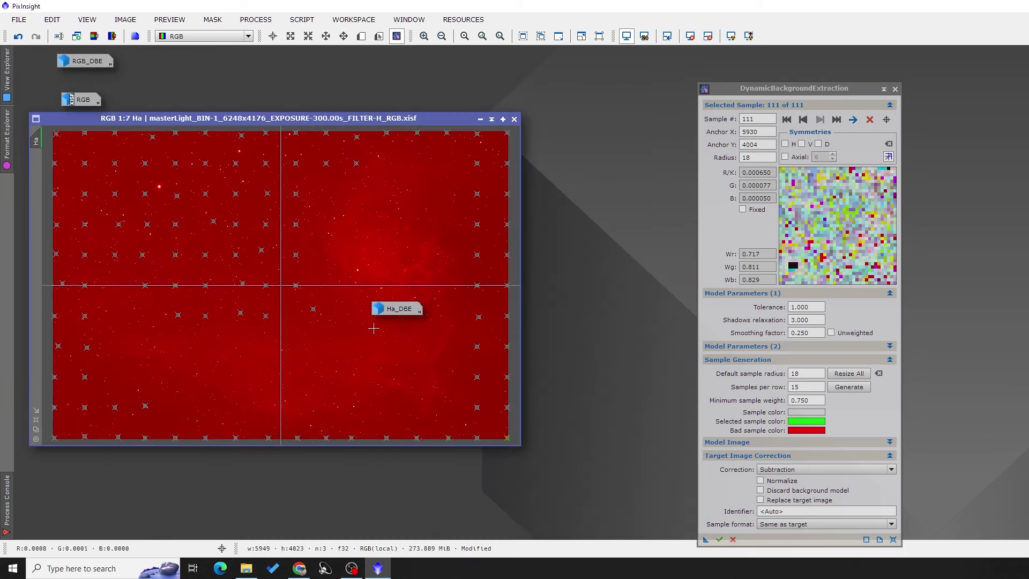
pyautogui.moveTo(385, 313); pyautogui.dragTo(70, 82)
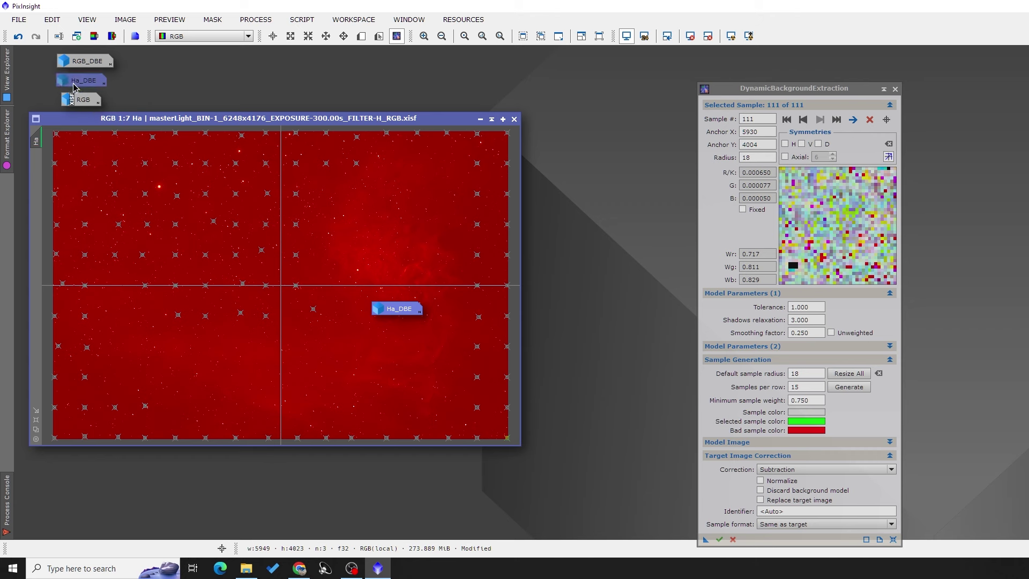
# Step: Cancel the DBE session, keep and iconize the original Ha image, and bring up Ha_DBE
pyautogui.click(895, 89)
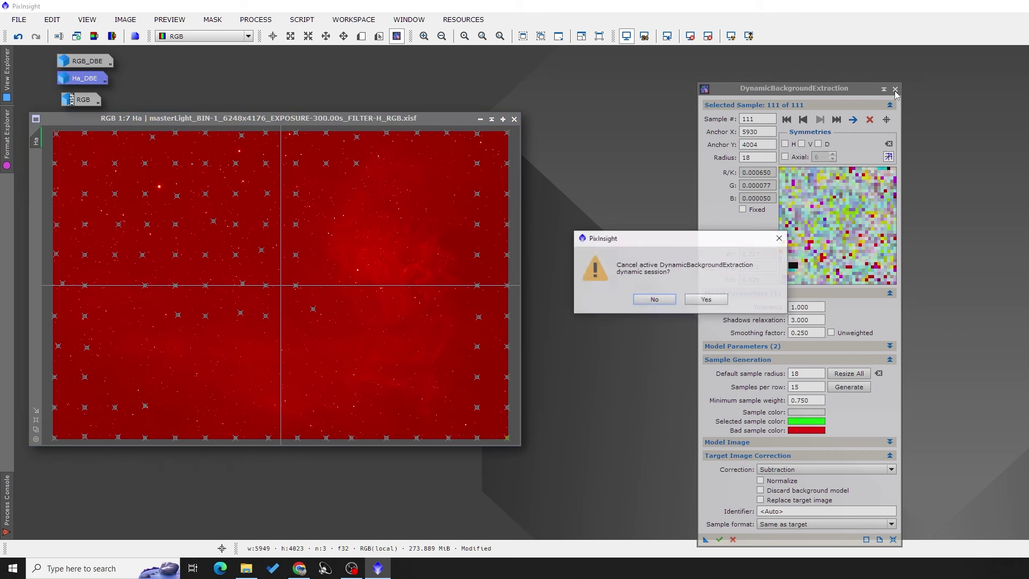
pyautogui.click(705, 299)
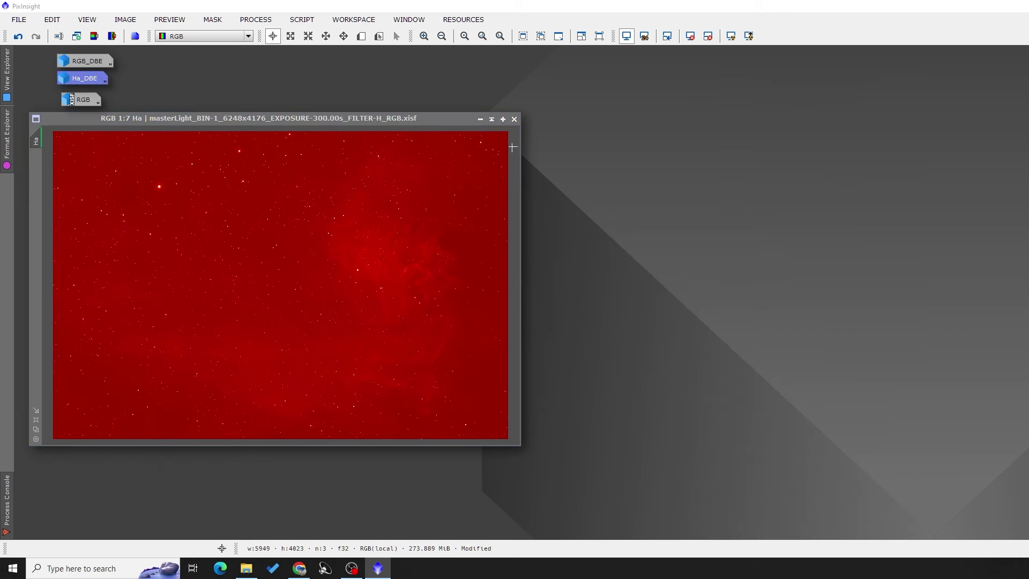
pyautogui.click(514, 119)
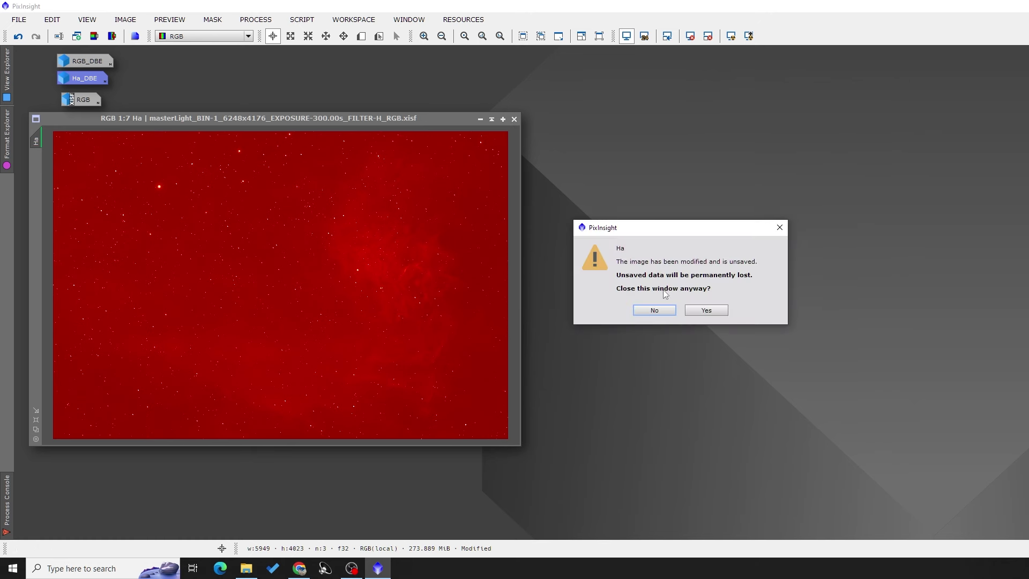
pyautogui.click(664, 310)
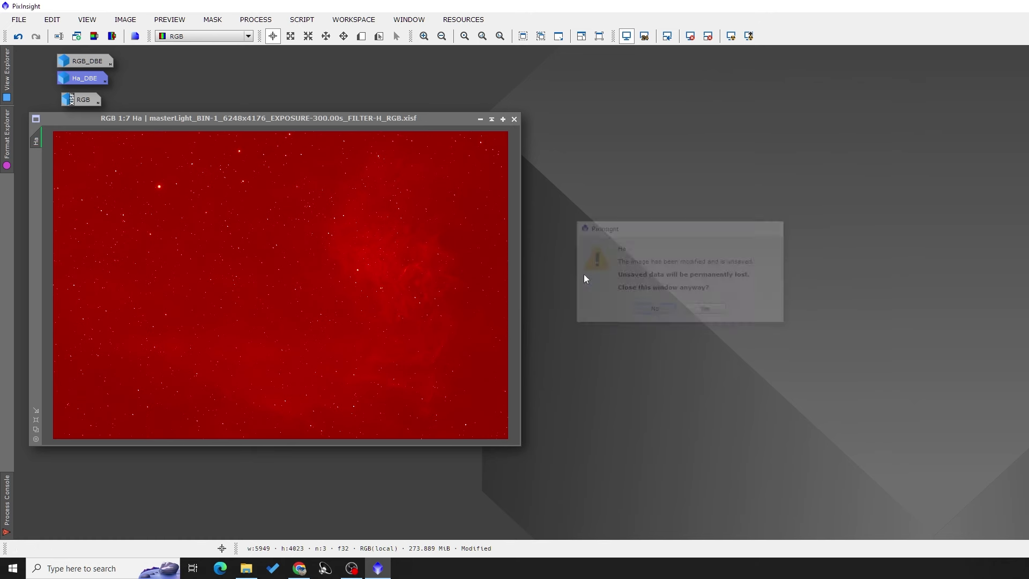
pyautogui.click(479, 119)
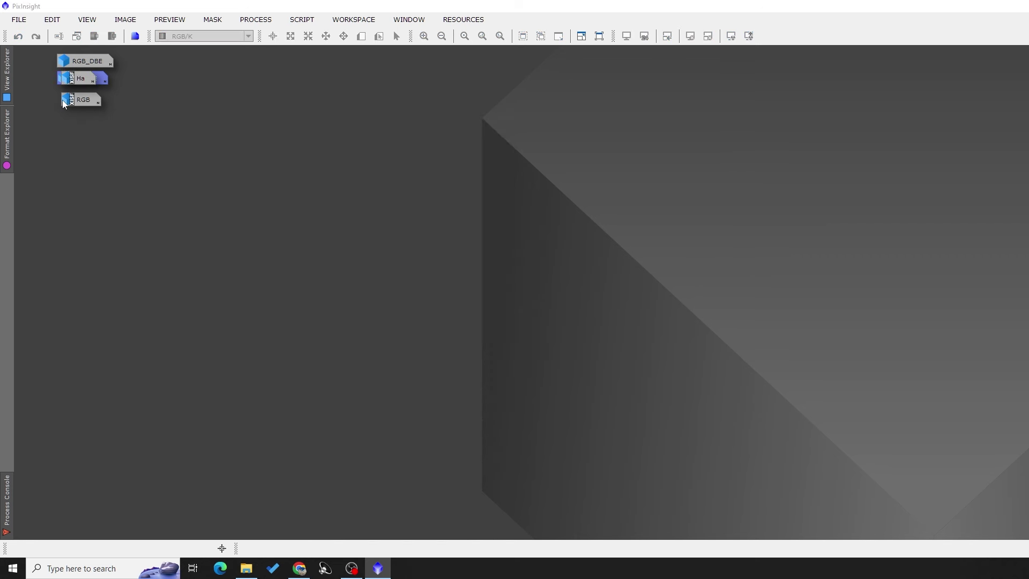
pyautogui.moveTo(78, 77); pyautogui.dragTo(76, 143)
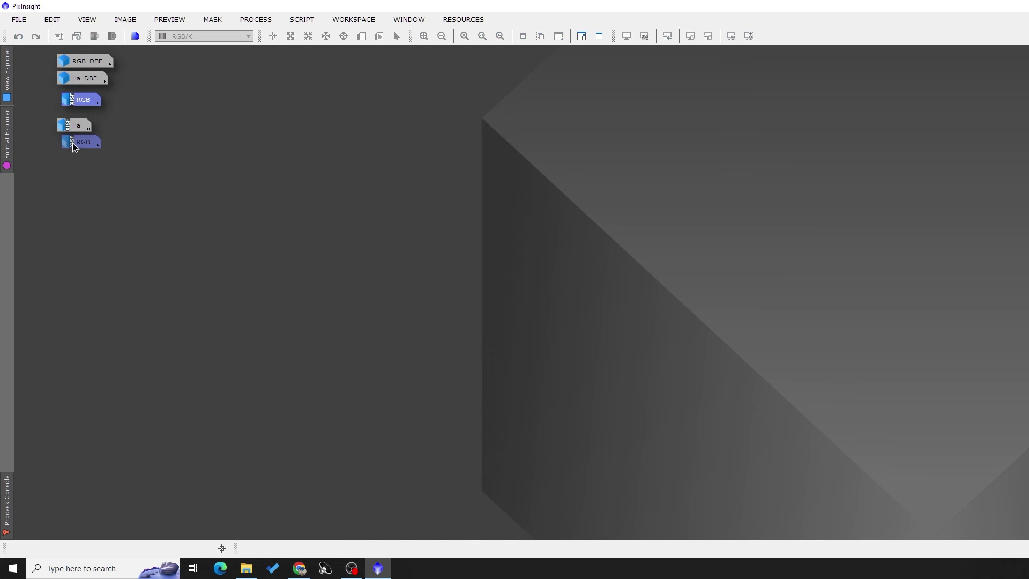
pyautogui.doubleClick(75, 78)
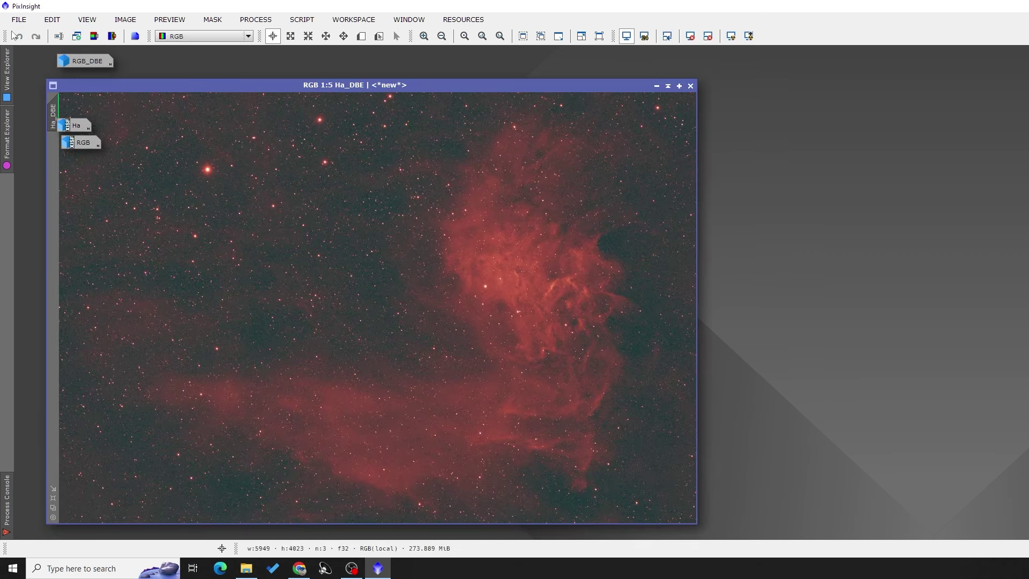
# Step: Save the Ha_DBE image as Ha_DBE.xisf in XISF format and iconize it
pyautogui.click(23, 24)
pyautogui.click(64, 129)
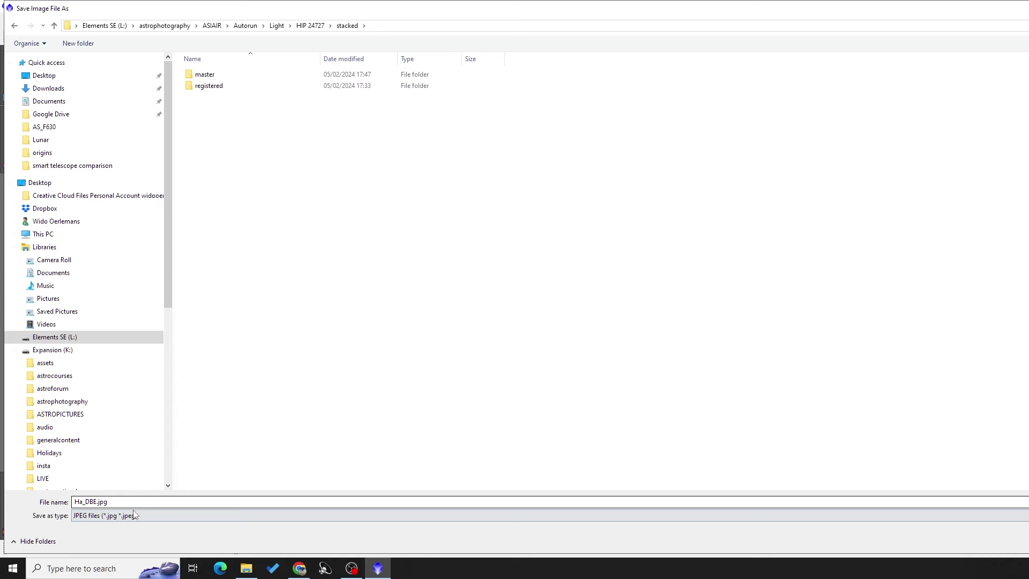
pyautogui.click(107, 515)
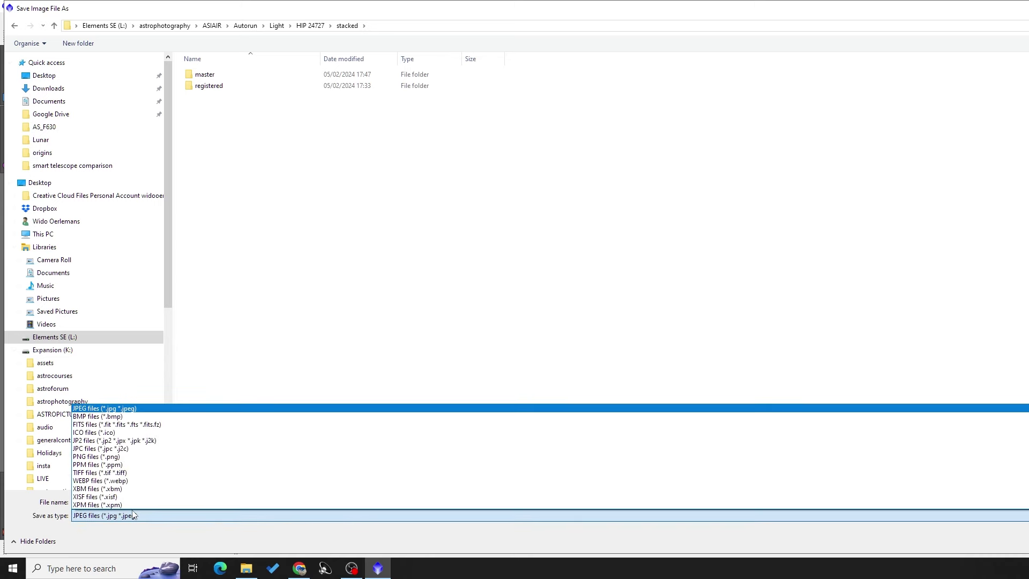
pyautogui.click(107, 497)
pyautogui.click(120, 501)
pyautogui.doubleClick(120, 501)
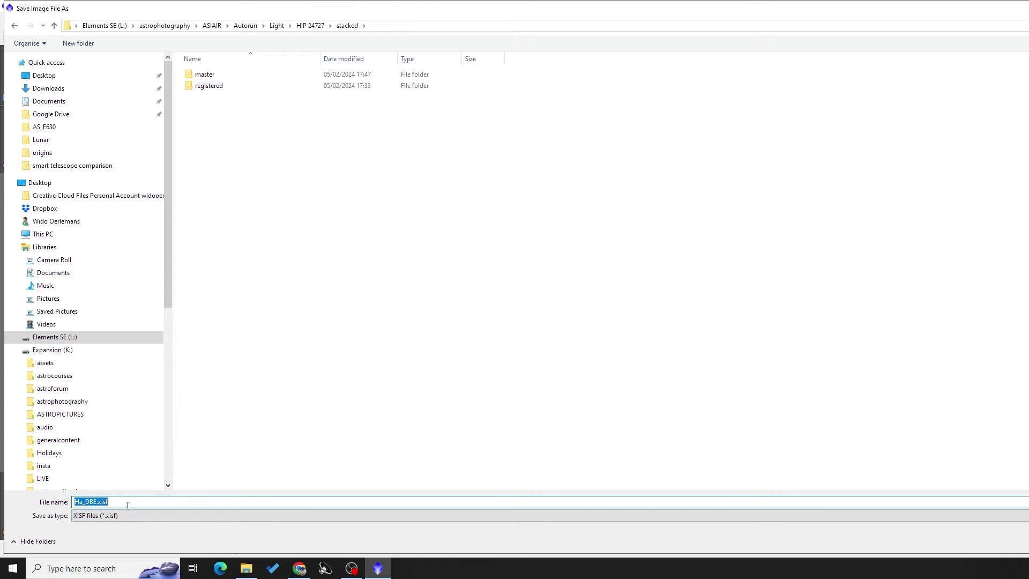
pyautogui.press('Return')
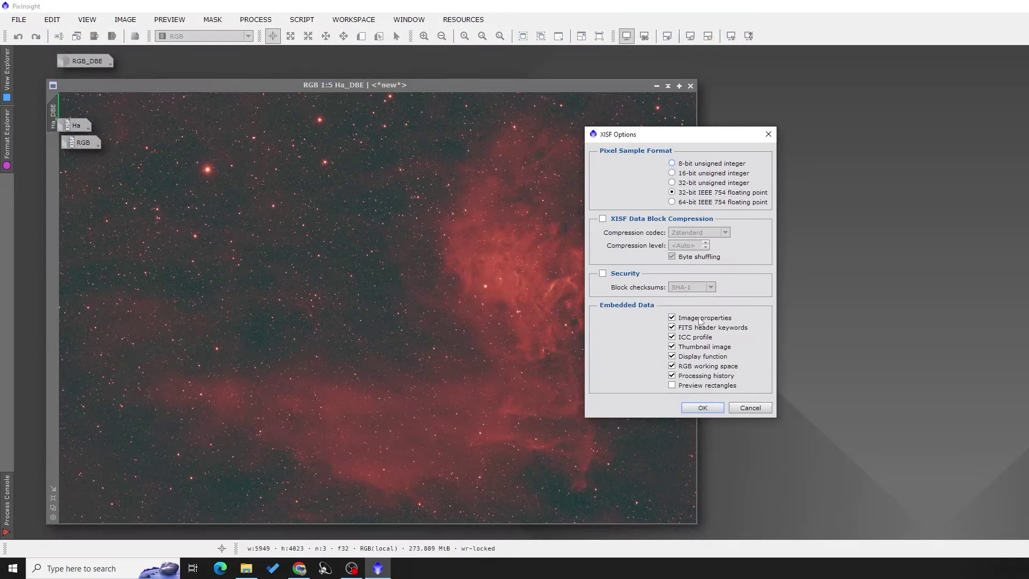
pyautogui.click(703, 406)
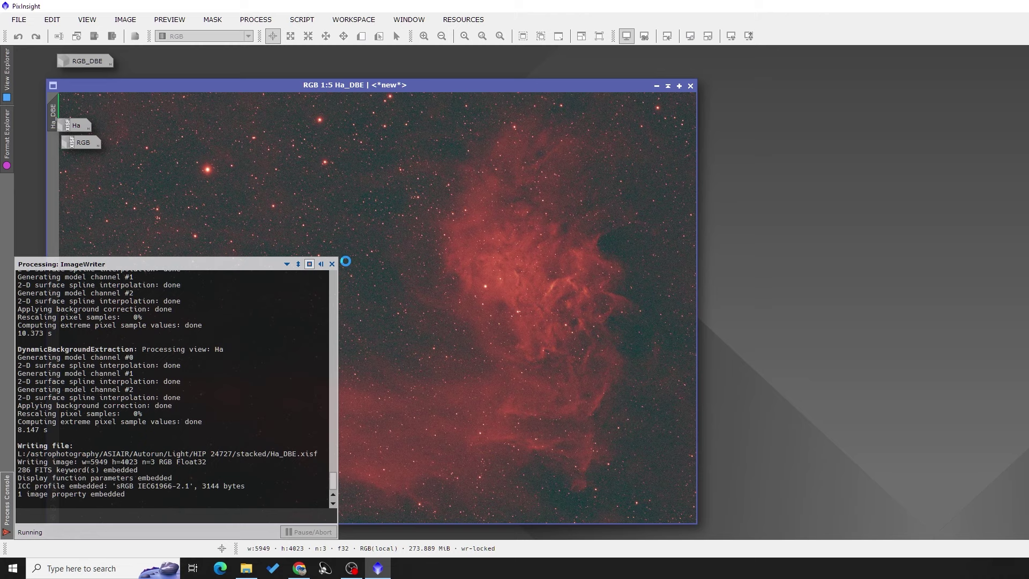
pyautogui.click(656, 86)
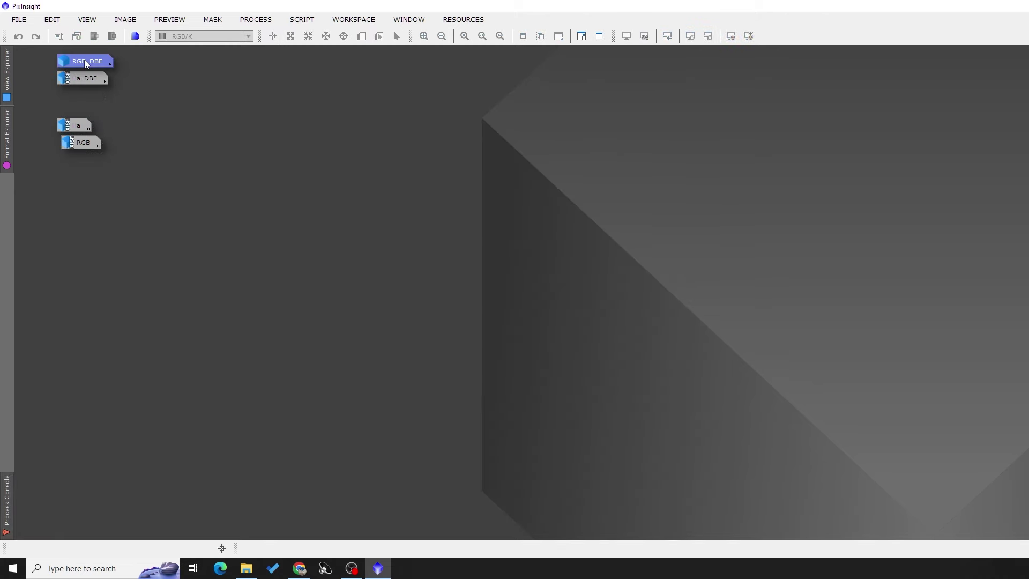
# Step: Save the RGB_DBE image as RGB_DBE.xisf with default XISF options
pyautogui.doubleClick(85, 59)
pyautogui.click(19, 19)
pyautogui.click(33, 124)
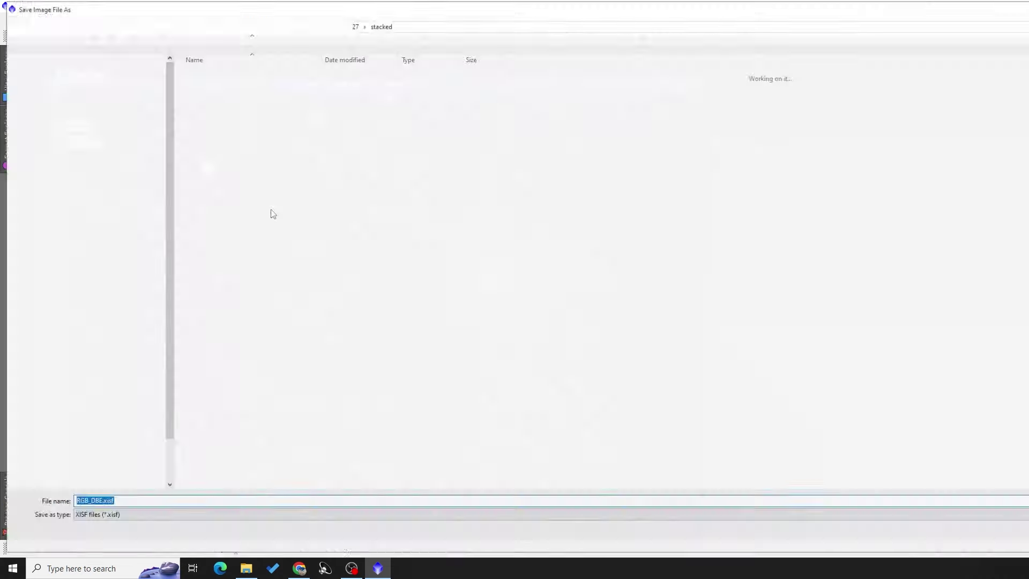
pyautogui.press('Return')
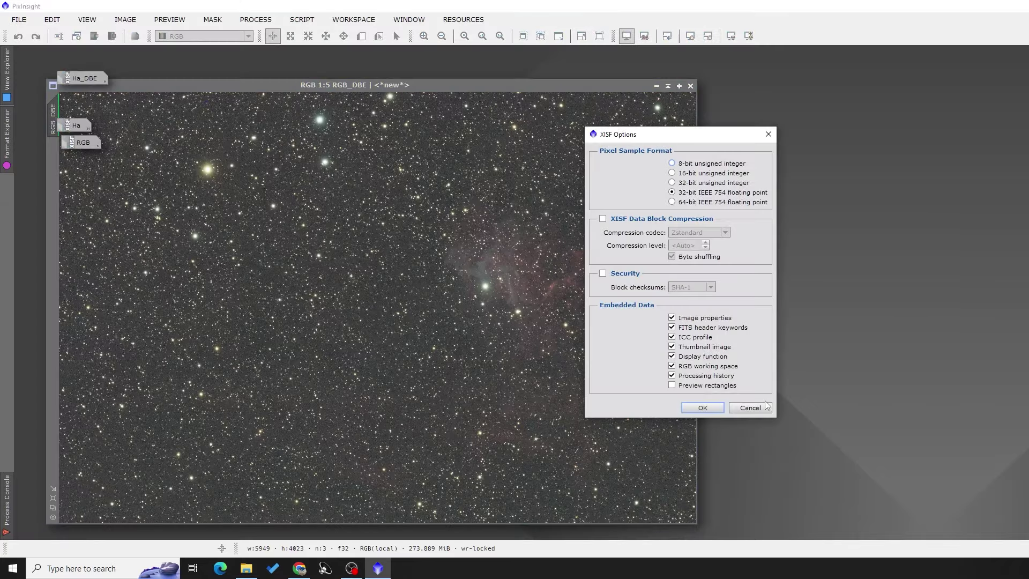
pyautogui.click(702, 406)
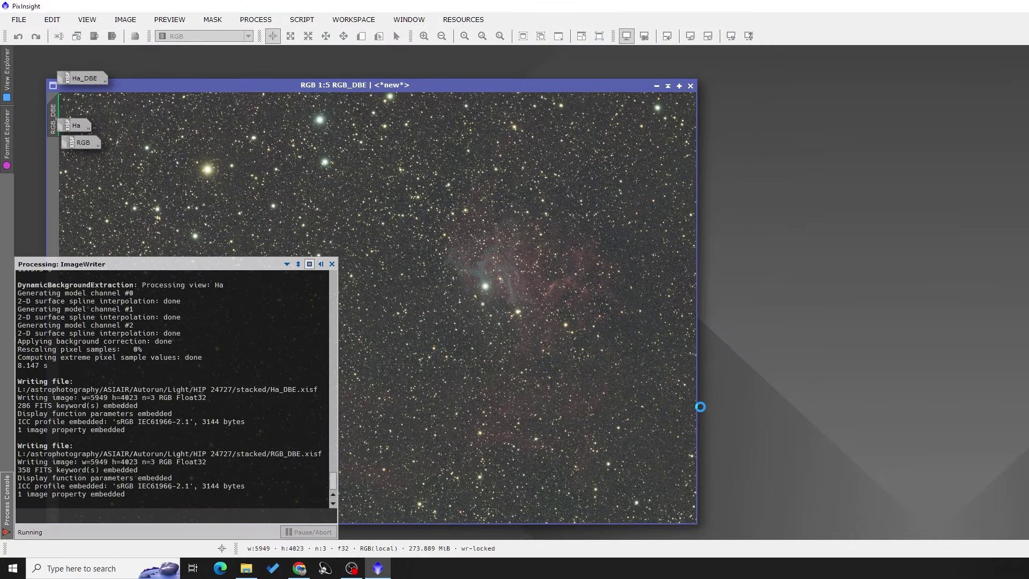
pyautogui.click(656, 86)
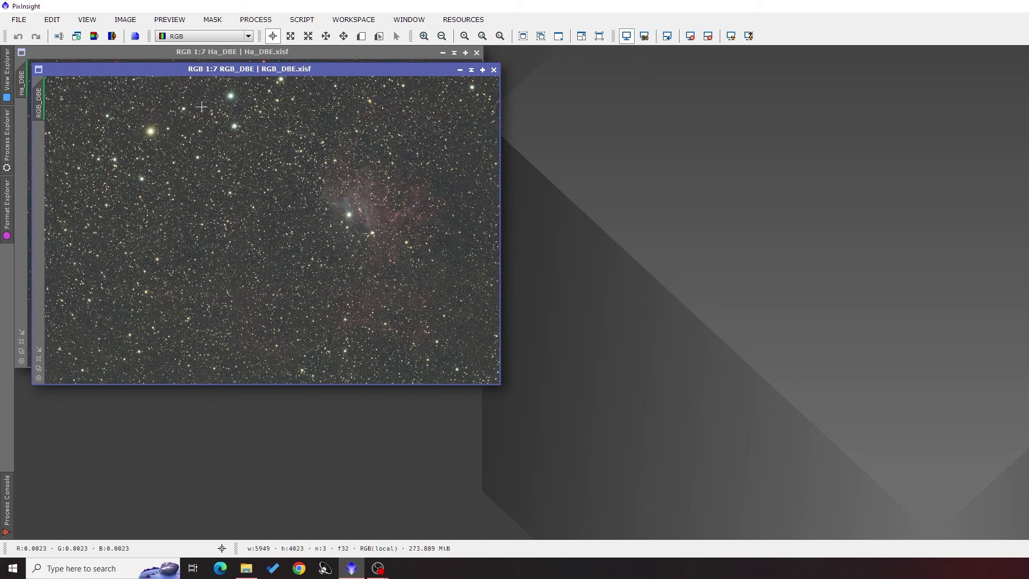
# Step: Open BlurXTerminator from All Processes and place its window beside the RGB_DBE image
pyautogui.click(255, 19)
pyautogui.moveTo(336, 14)
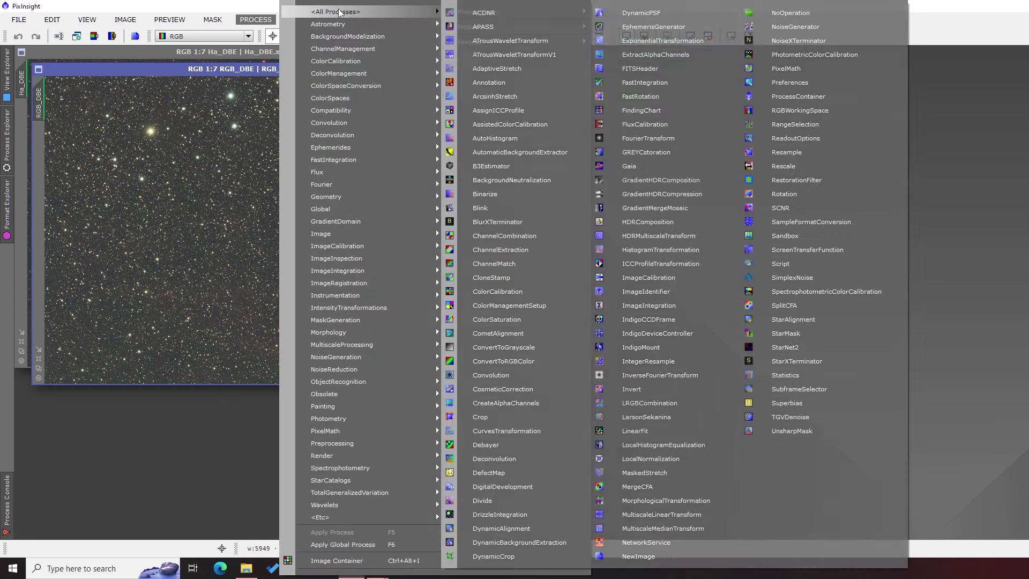
pyautogui.click(493, 221)
pyautogui.moveTo(903, 101); pyautogui.dragTo(585, 71)
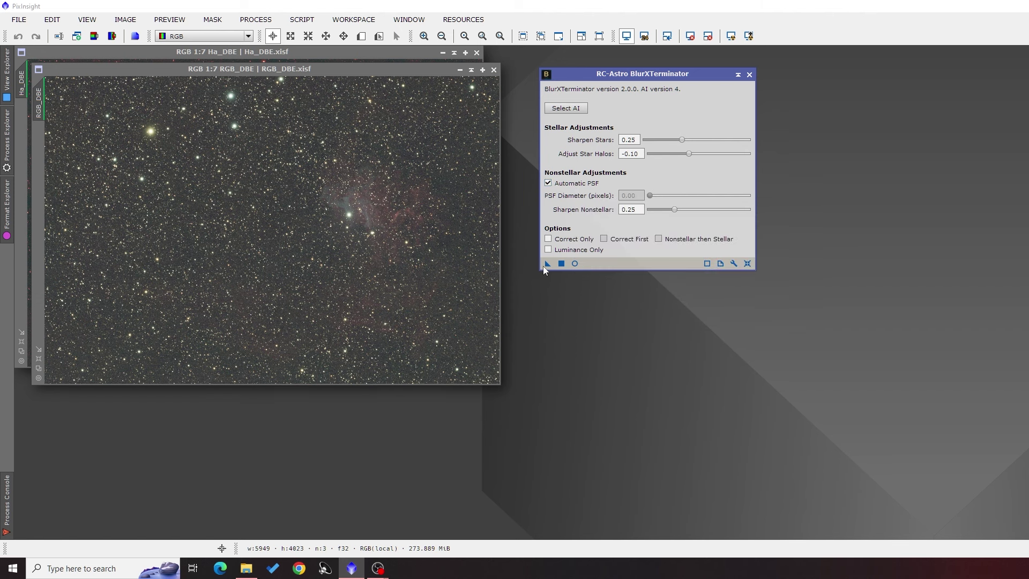
# Step: Change Adjust Star Halos from -0.10 to 0.00 and apply BlurXTerminator to RGB_DBE
pyautogui.click(690, 152)
pyautogui.moveTo(691, 155); pyautogui.dragTo(699, 155)
pyautogui.moveTo(544, 265); pyautogui.dragTo(353, 278)
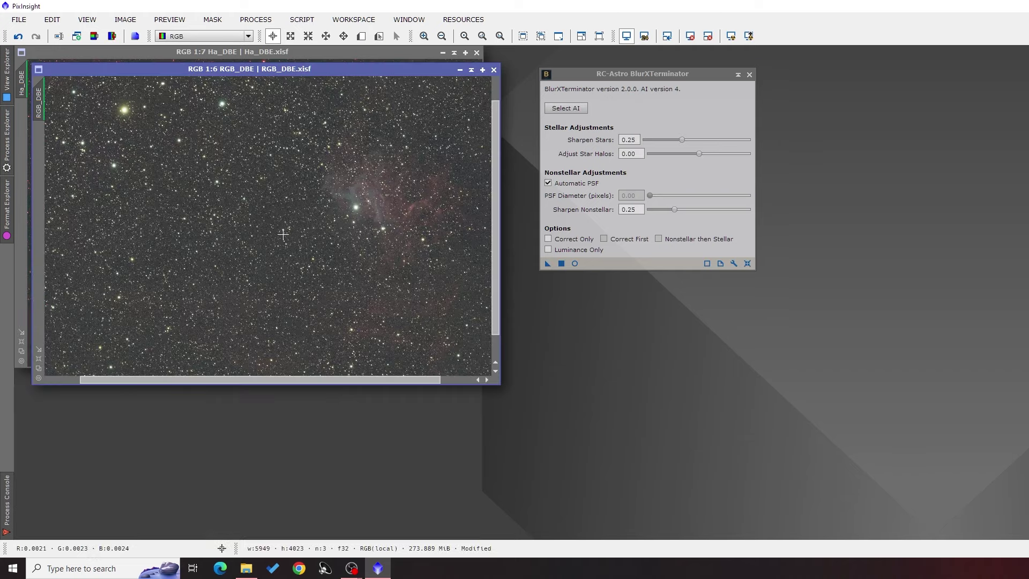
# Step: Compare the sharpened and original RGB_DBE stars with Undo/Redo while zoomed in
pyautogui.moveTo(341, 211); pyautogui.dragTo(361, 256)
pyautogui.scroll(3, 397, 254)
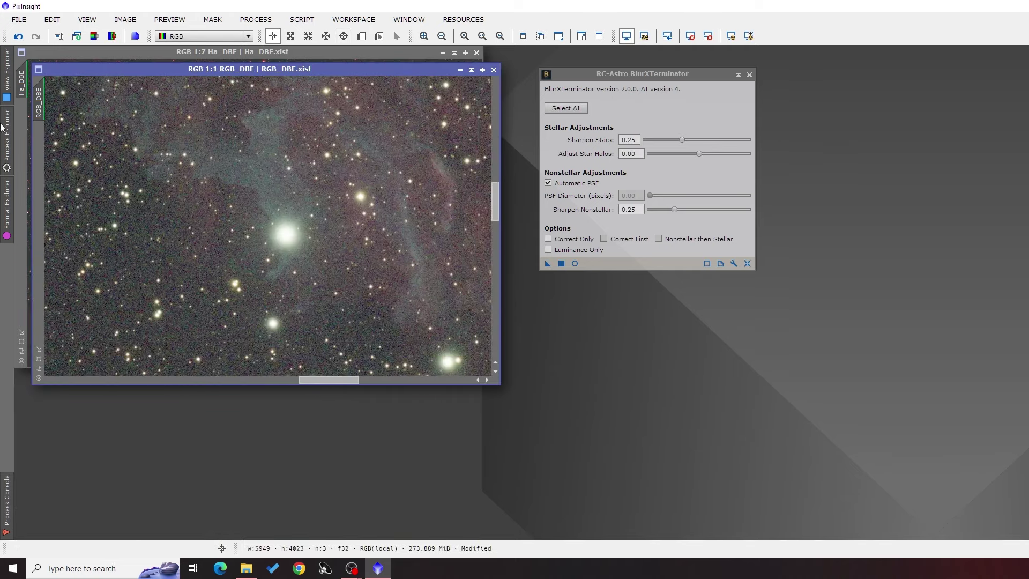
pyautogui.click(18, 37)
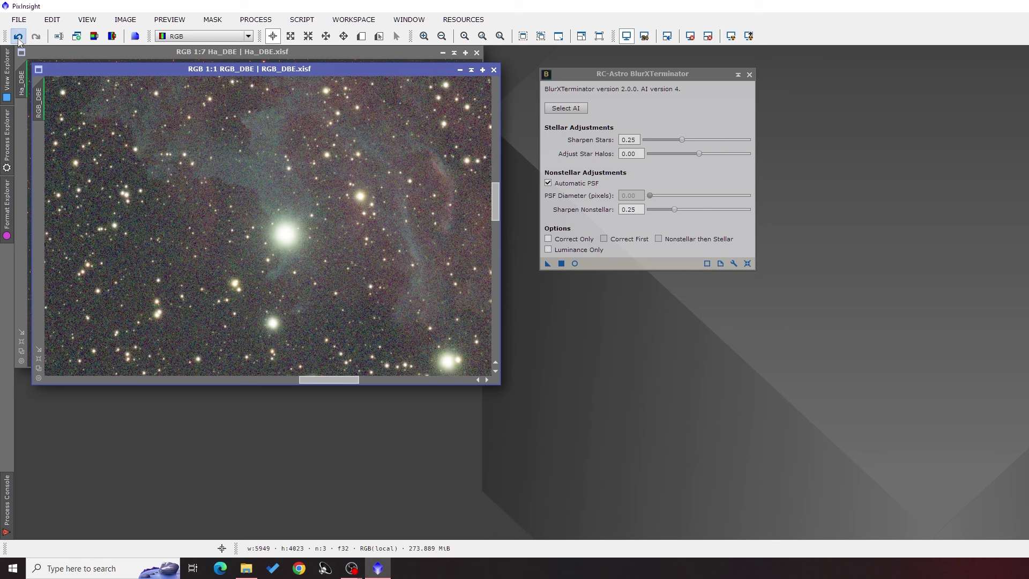
pyautogui.click(37, 36)
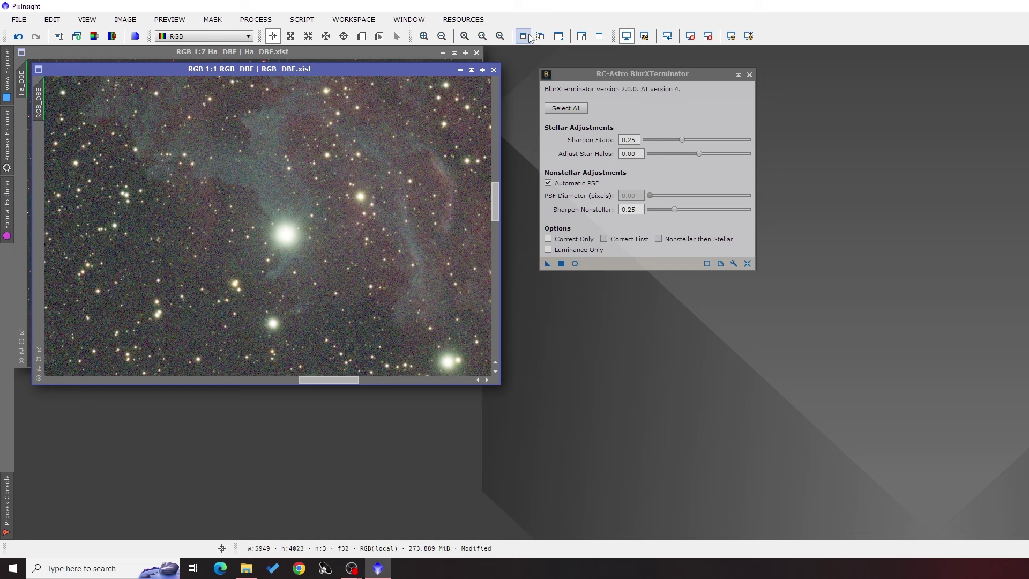
pyautogui.click(498, 40)
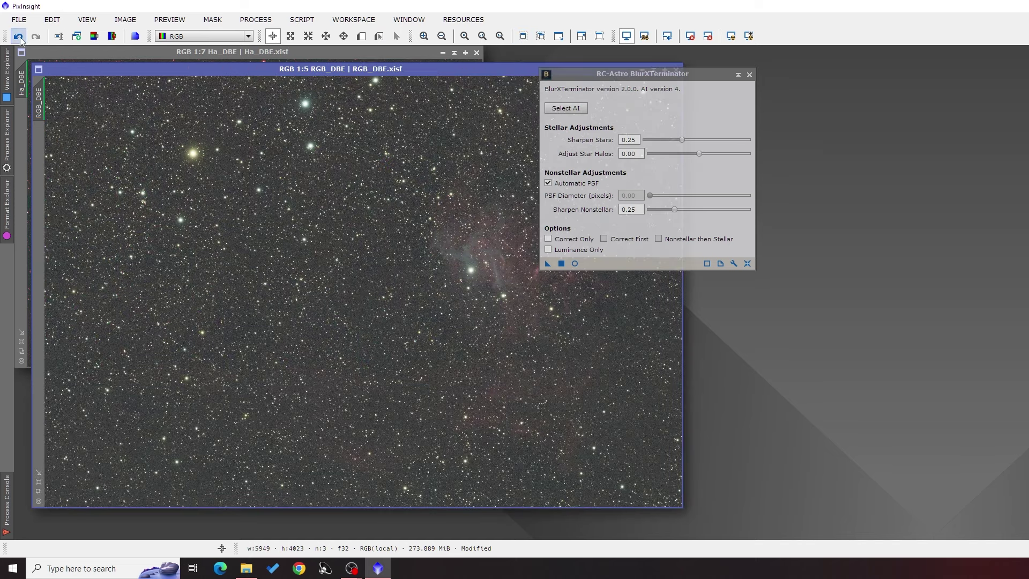
pyautogui.click(19, 40)
pyautogui.scroll(4, 146, 144)
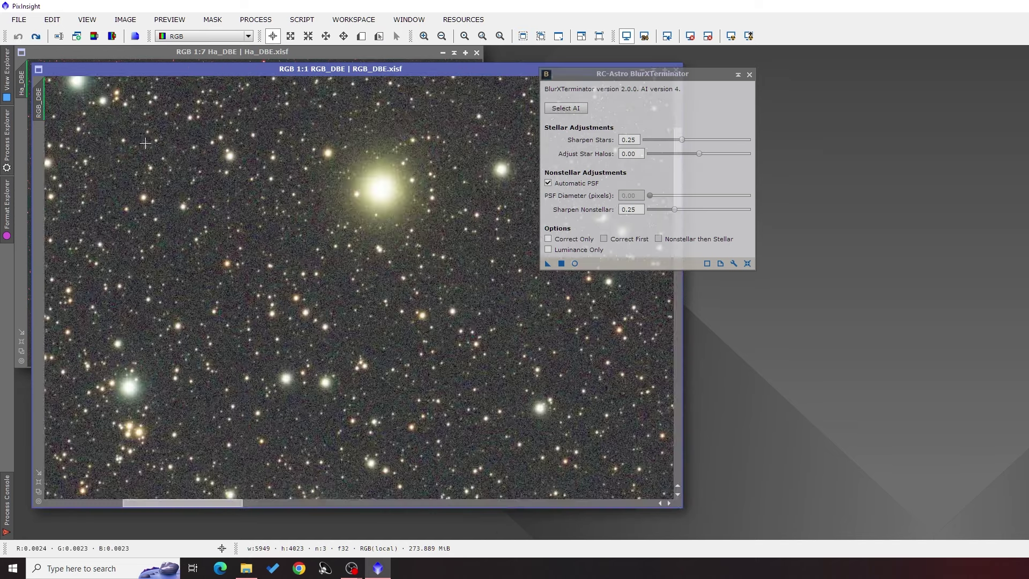
pyautogui.moveTo(237, 192); pyautogui.dragTo(268, 267)
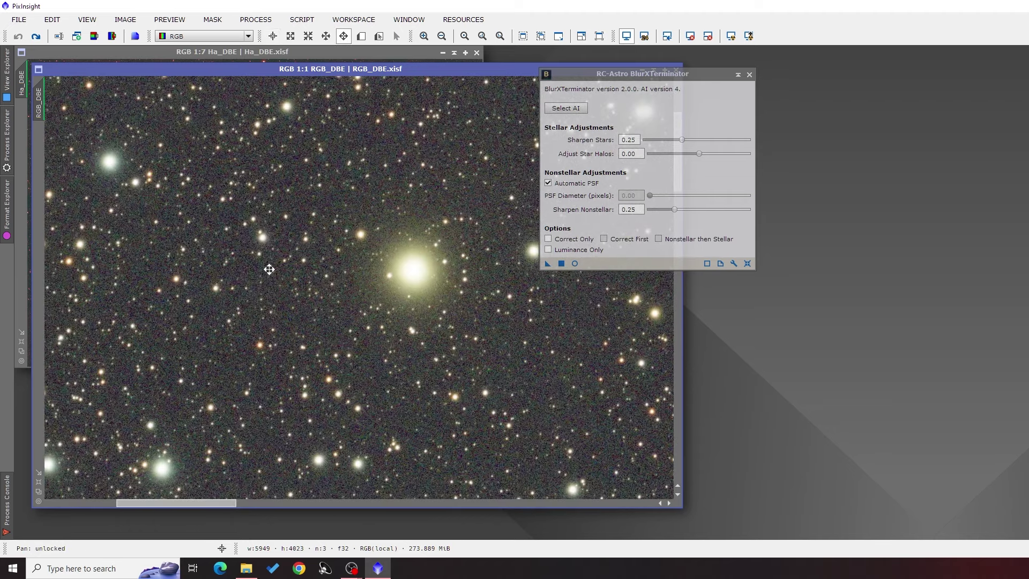
pyautogui.click(36, 37)
pyautogui.click(19, 36)
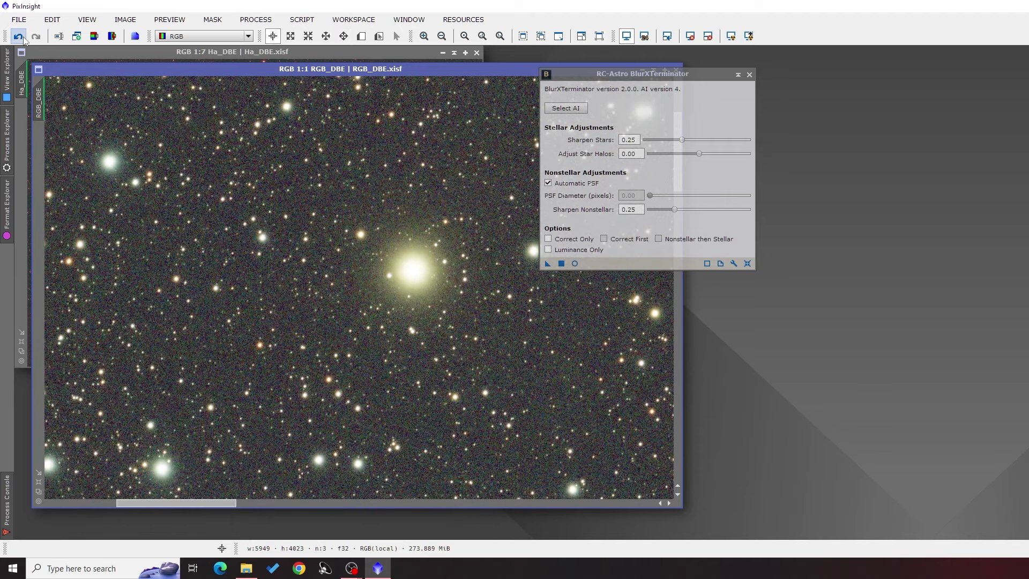
pyautogui.click(35, 37)
pyautogui.moveTo(117, 110); pyautogui.dragTo(188, 195)
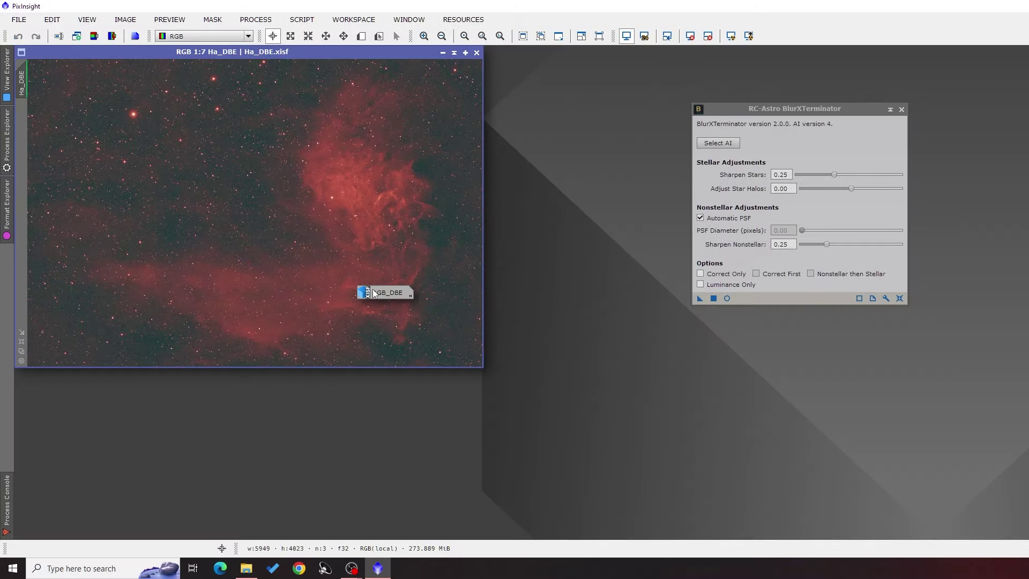
# Step: Set BlurXTerminator to Sharpen Stars 0.00 and Sharpen Nonstellar 0.35 for the Ha_DBE image
pyautogui.moveTo(375, 294); pyautogui.dragTo(120, 404)
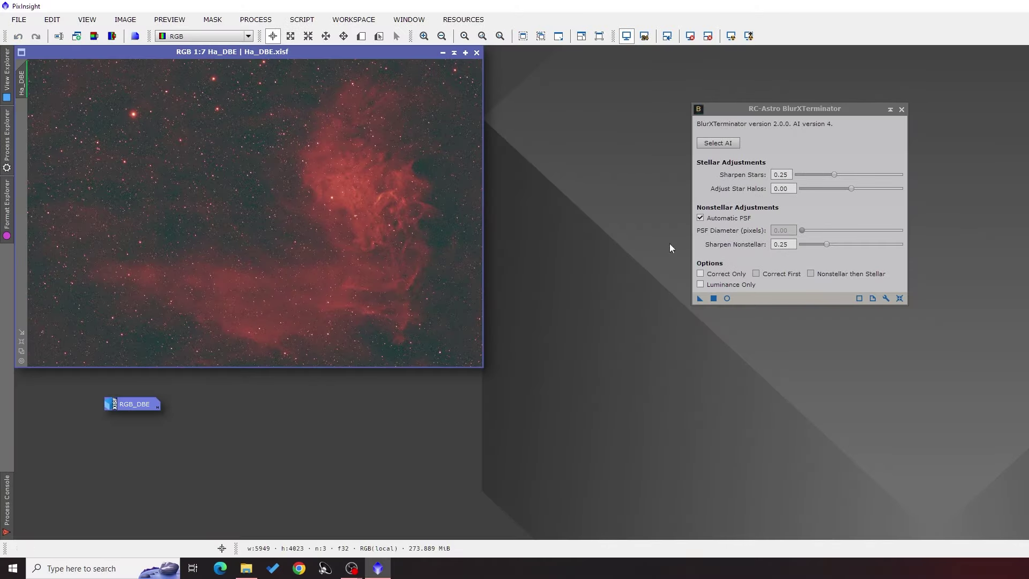
pyautogui.moveTo(749, 109); pyautogui.dragTo(592, 95)
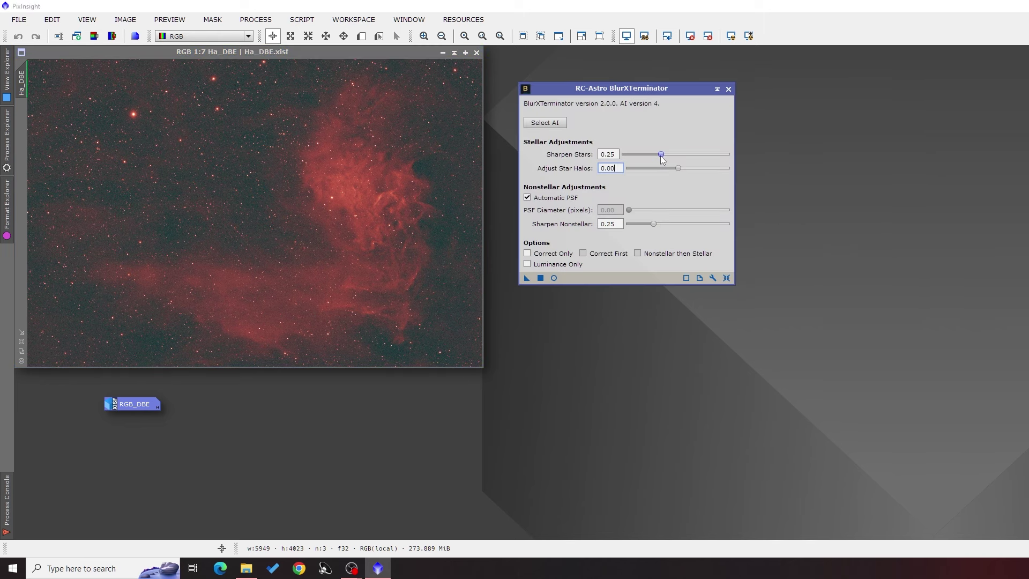
pyautogui.moveTo(662, 155); pyautogui.dragTo(623, 161)
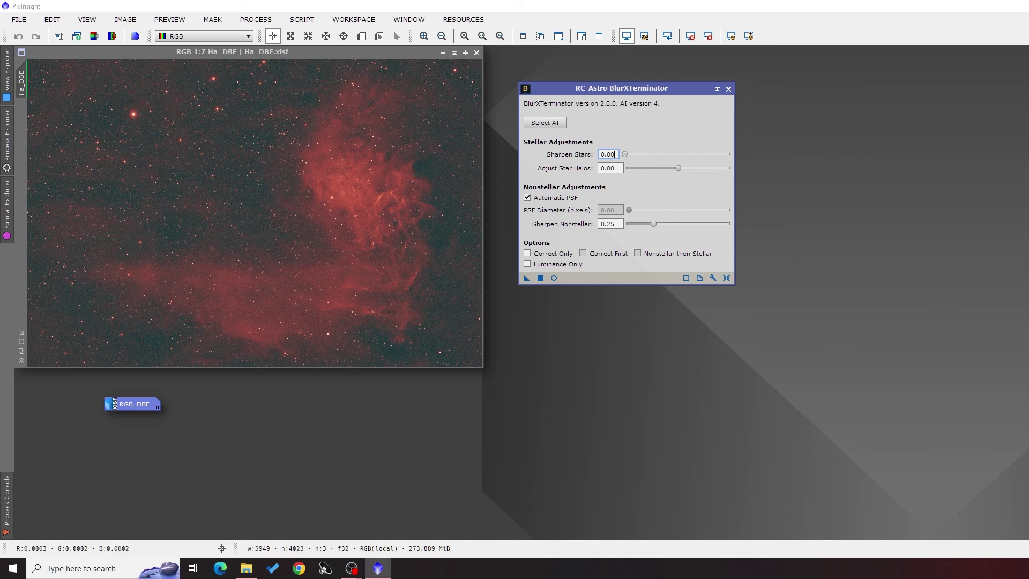
pyautogui.click(342, 192)
pyautogui.scroll(3, 348, 195)
pyautogui.scroll(3, 351, 196)
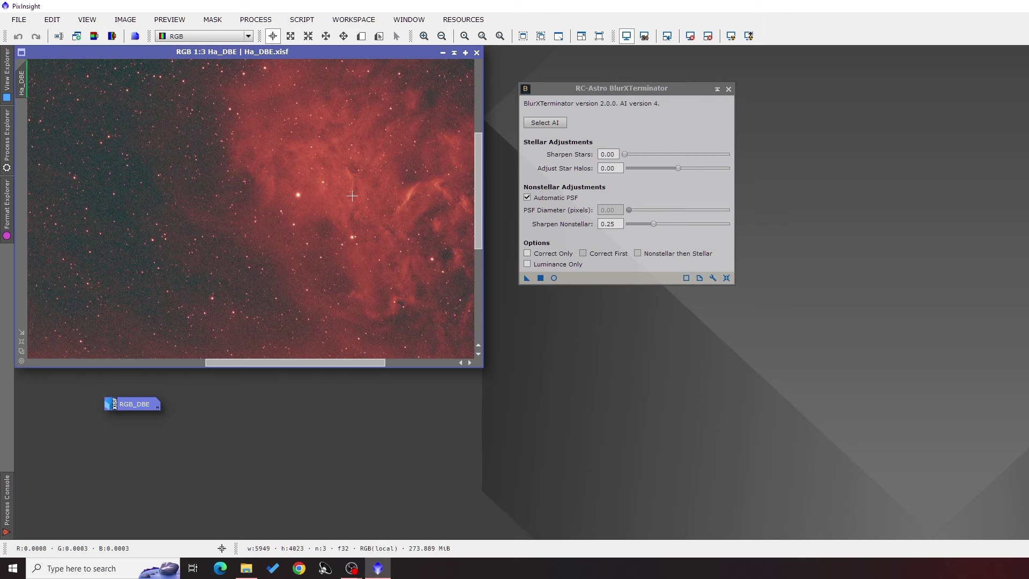
pyautogui.scroll(-1, 352, 196)
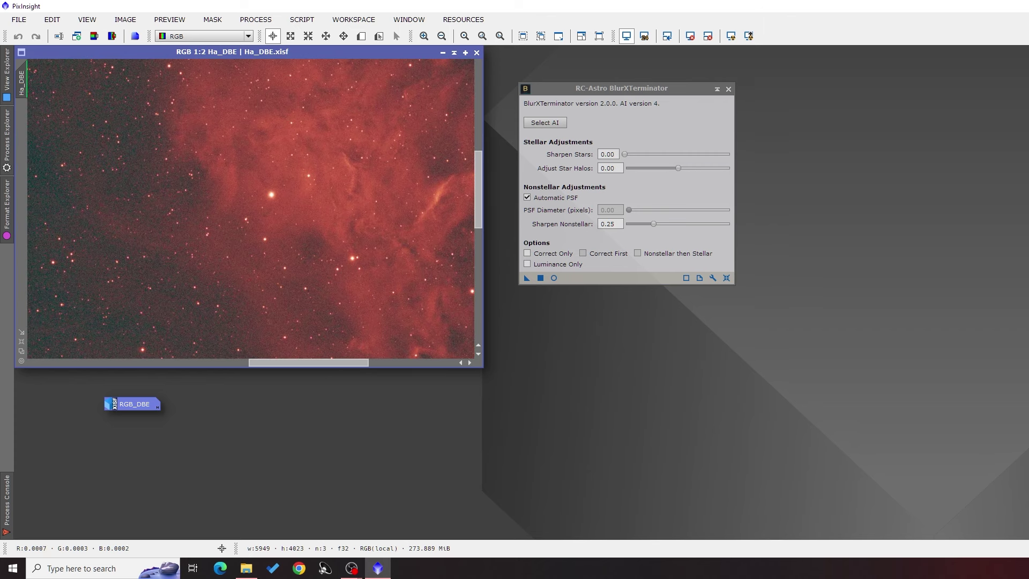
pyautogui.moveTo(653, 223); pyautogui.dragTo(660, 223)
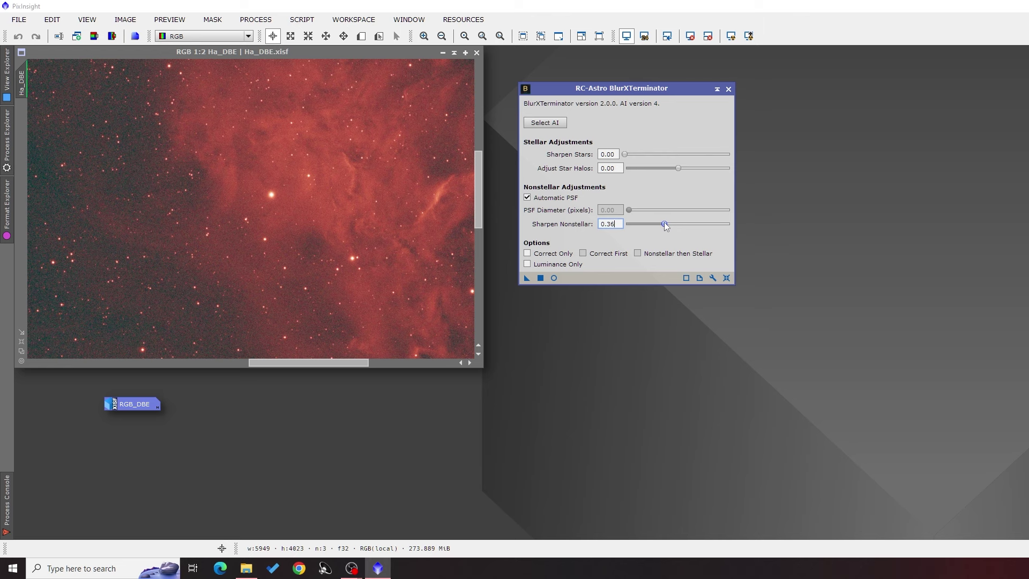
# Step: Apply BlurXTerminator to Ha_DBE and compare before and after with Undo/Redo
pyautogui.moveTo(524, 280); pyautogui.dragTo(321, 209)
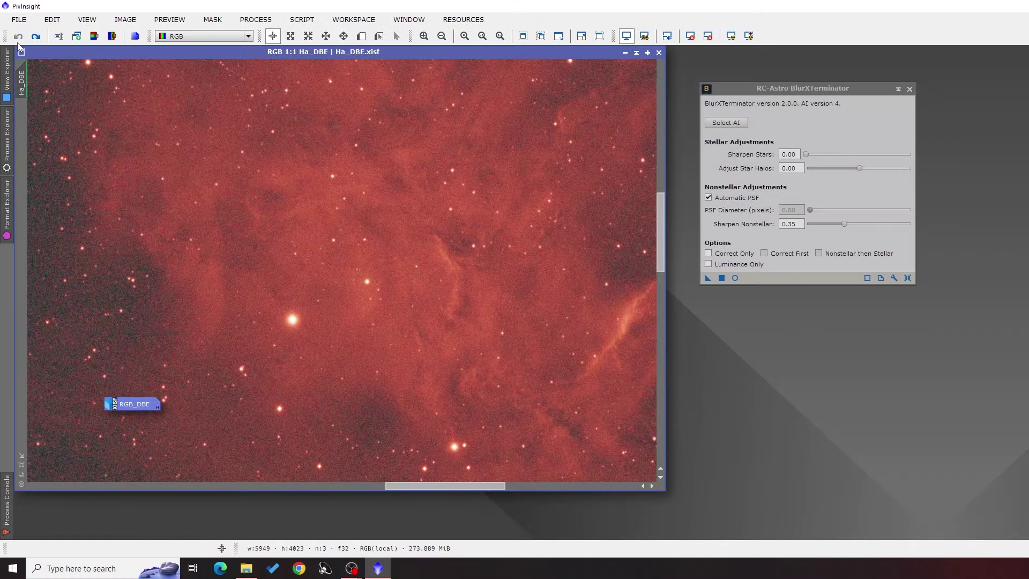
pyautogui.click(34, 37)
pyautogui.hotkey('ctrl', 'z')
pyautogui.click(35, 37)
pyautogui.click(15, 39)
pyautogui.click(36, 37)
pyautogui.scroll(-1, 307, 232)
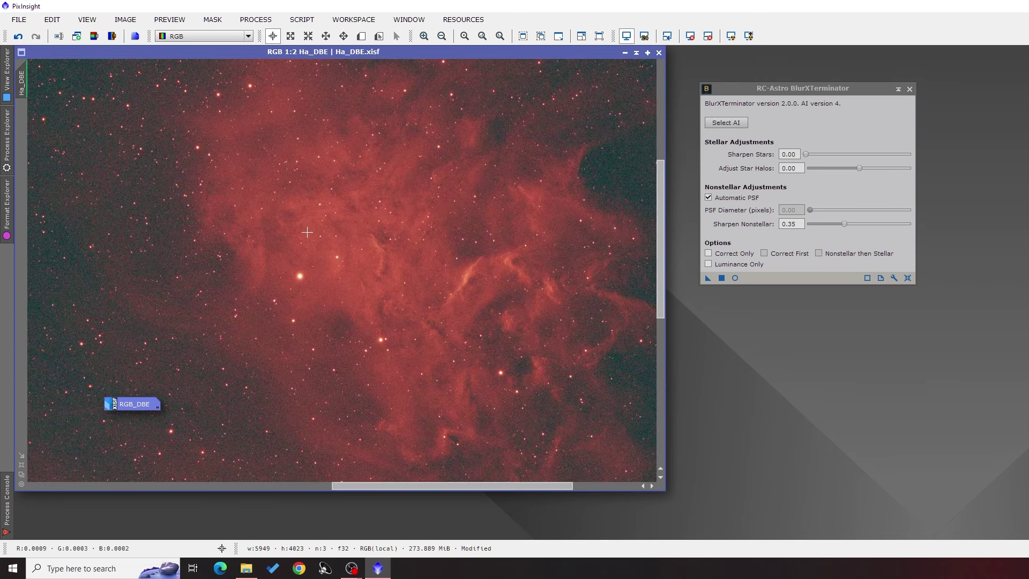
pyautogui.scroll(-1, 307, 232)
pyautogui.scroll(-2, 307, 232)
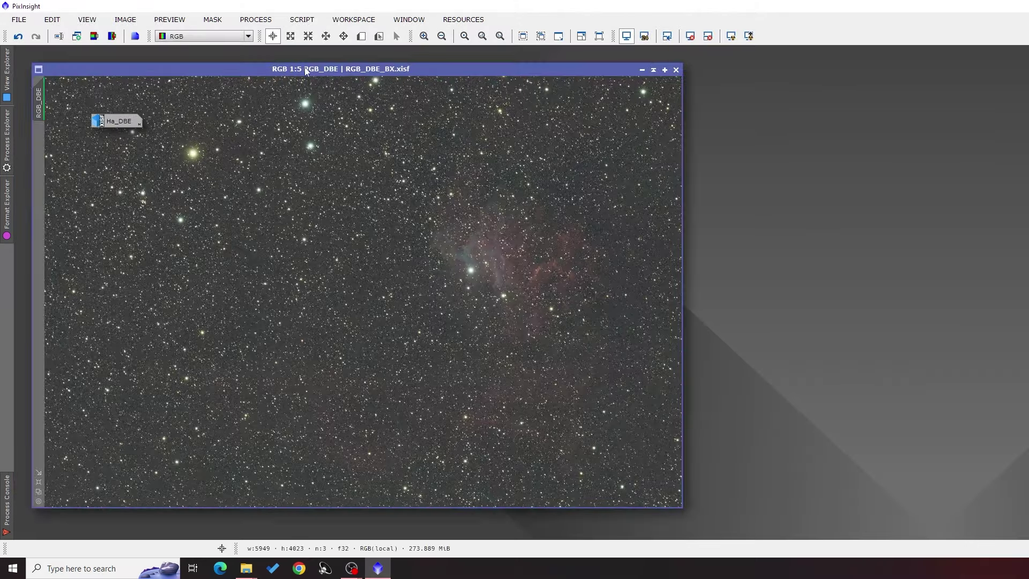
# Step: Move the RGB_DBE image window toward the centre of the workspace
pyautogui.moveTo(305, 67); pyautogui.dragTo(472, 81)
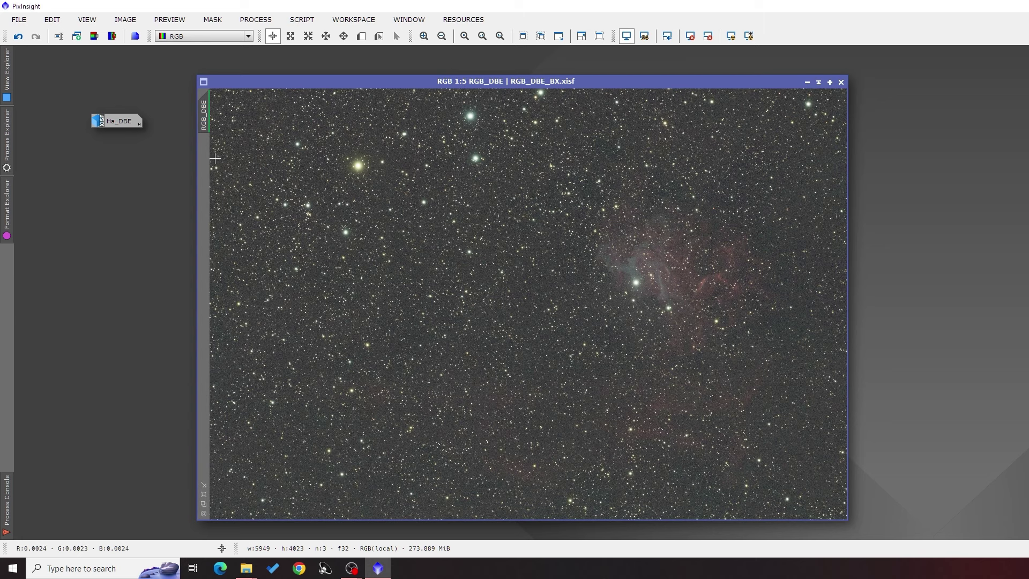
# Step: Extract the CIE L* luminance RGB_DBE_L from RGB_DBE and open ScreenTransferFunction in the top-left
pyautogui.click(94, 36)
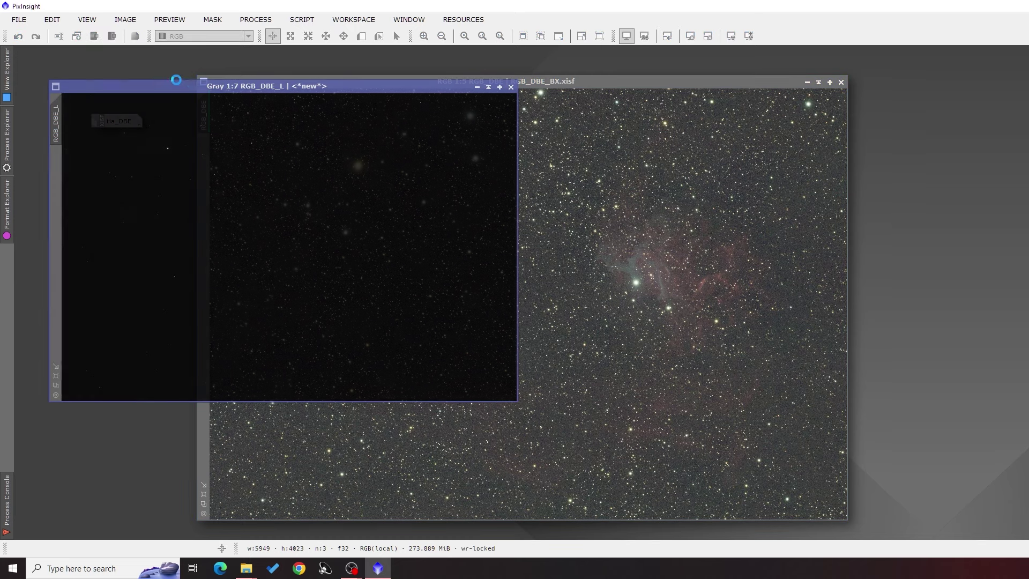
pyautogui.moveTo(203, 86); pyautogui.dragTo(423, 101)
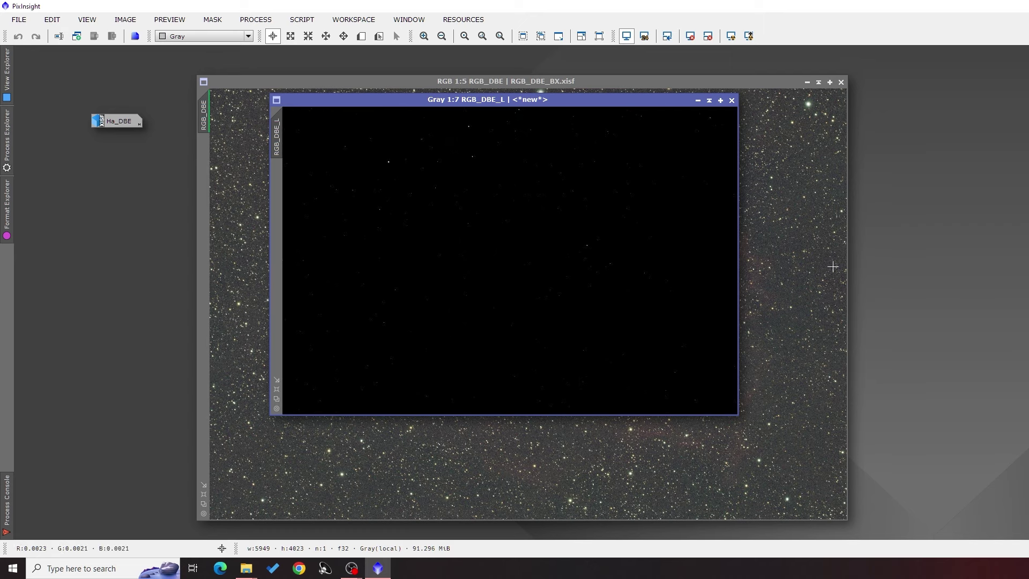
pyautogui.click(256, 22)
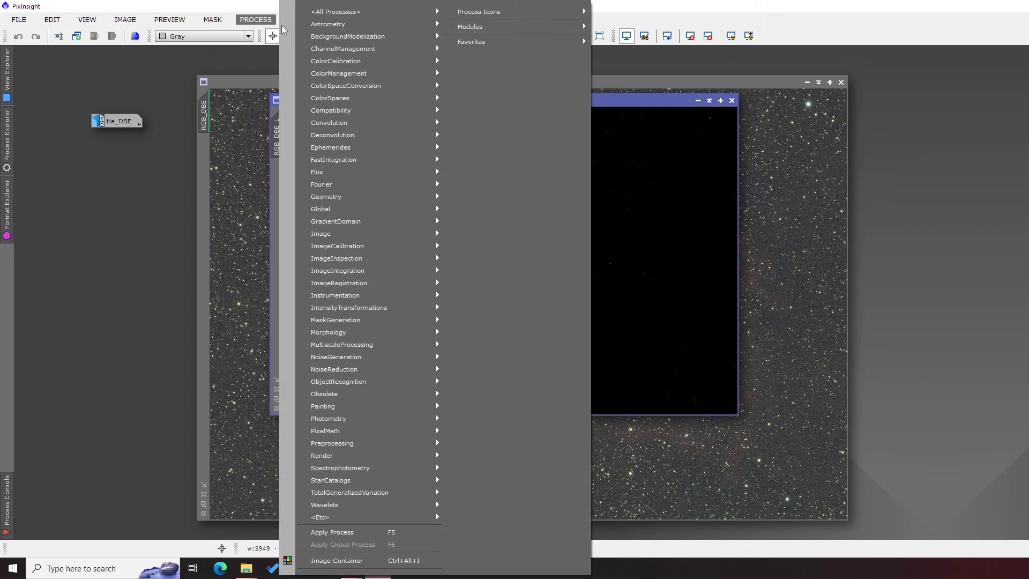
pyautogui.moveTo(304, 14)
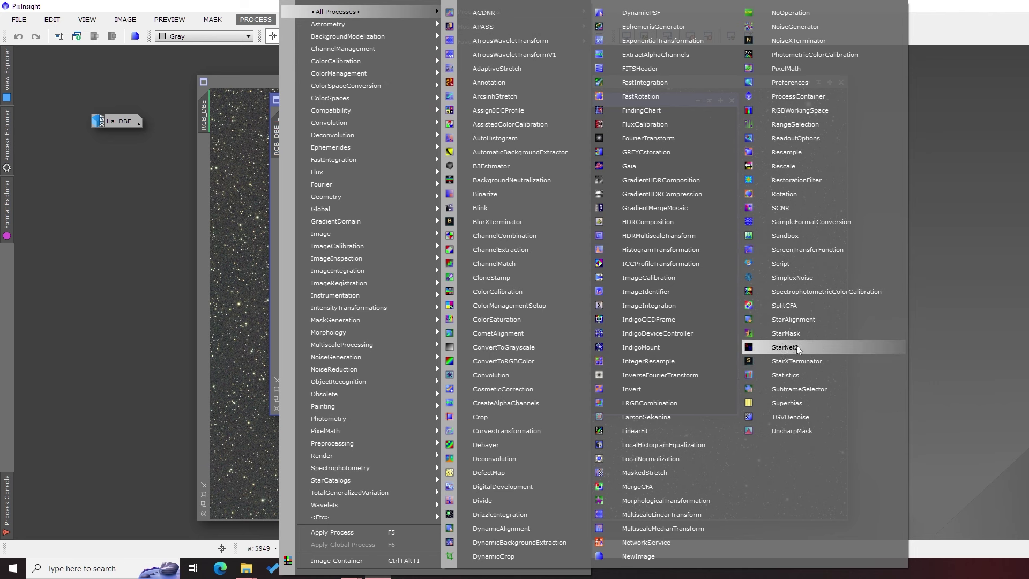
pyautogui.click(793, 250)
pyautogui.moveTo(756, 244); pyautogui.dragTo(384, 58)
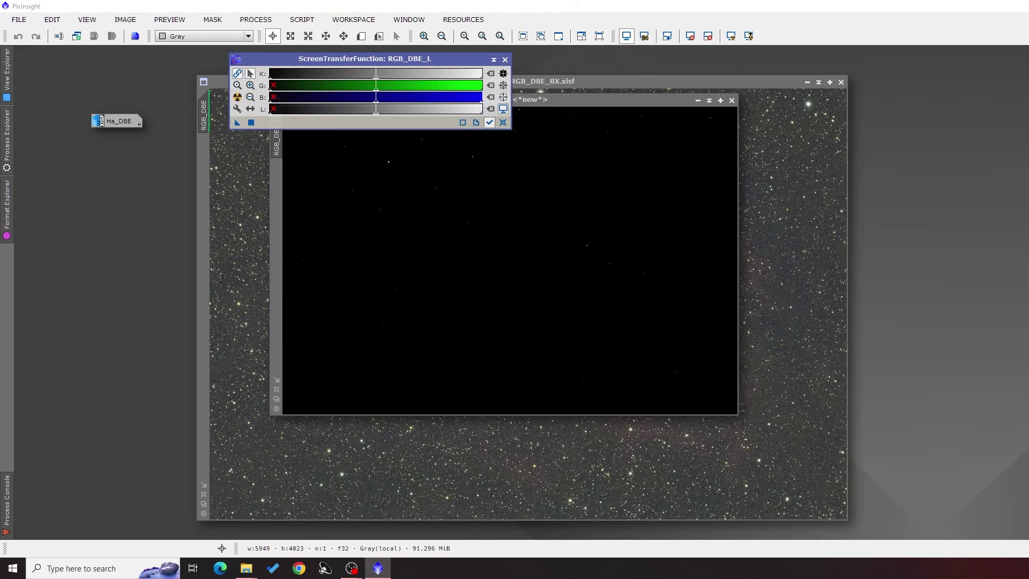
pyautogui.click(250, 20)
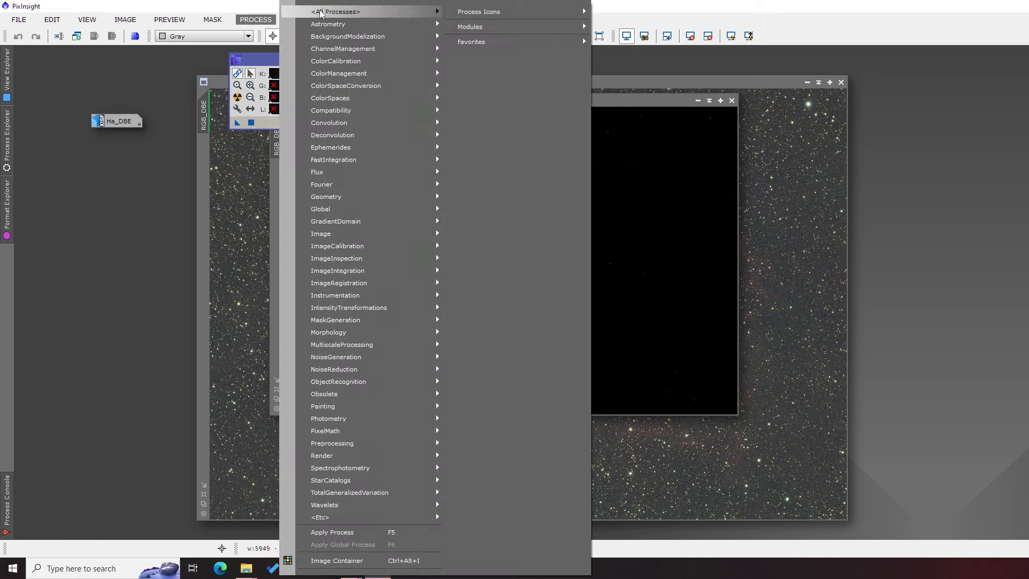
# Step: Open and collapse HistogramTransformation, then STF auto-stretch RGB_DBE_L for display
pyautogui.moveTo(407, 12)
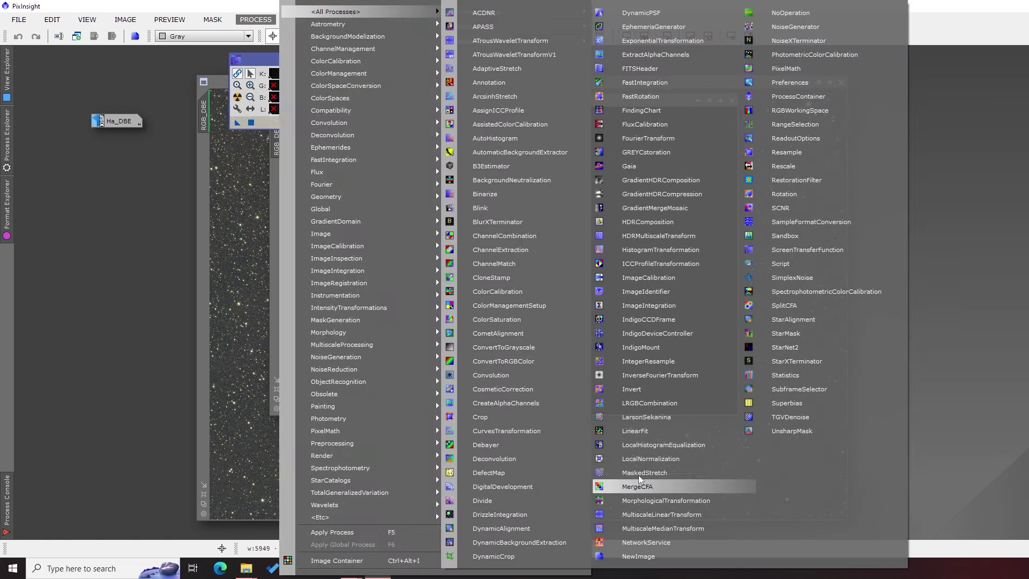
pyautogui.click(660, 249)
pyautogui.moveTo(973, 147); pyautogui.dragTo(565, 87)
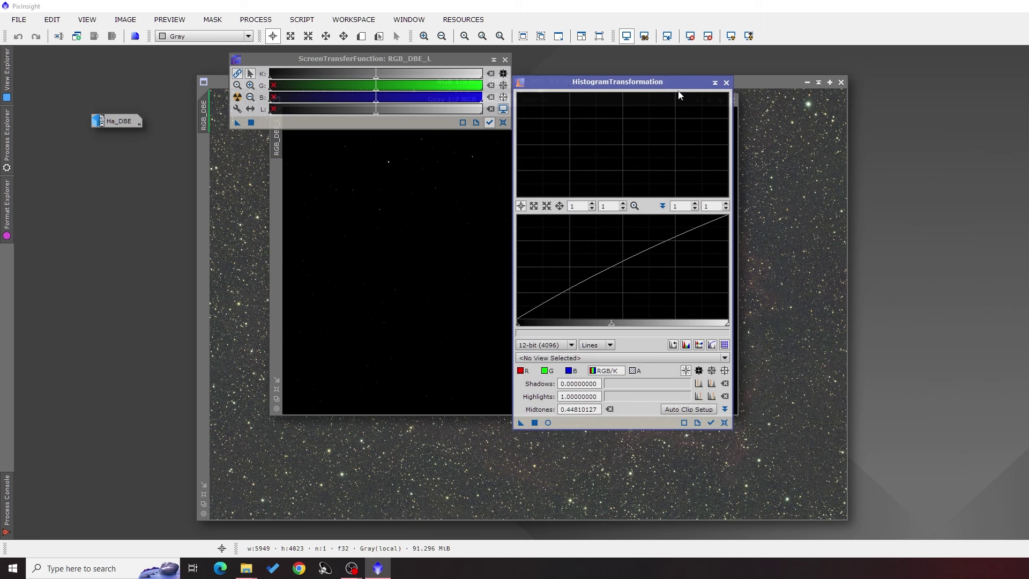
pyautogui.click(715, 83)
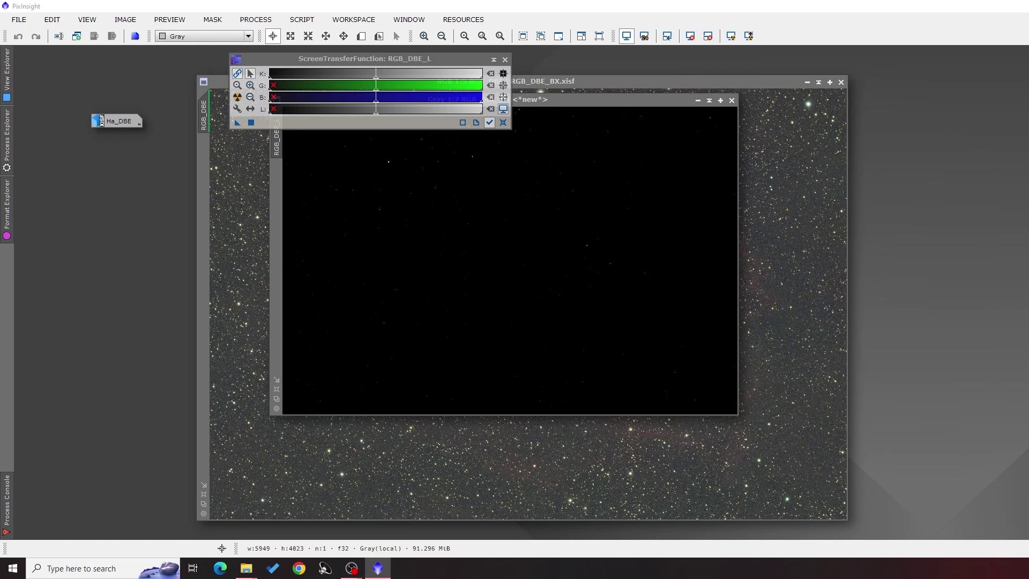
pyautogui.moveTo(841, 293); pyautogui.dragTo(563, 60)
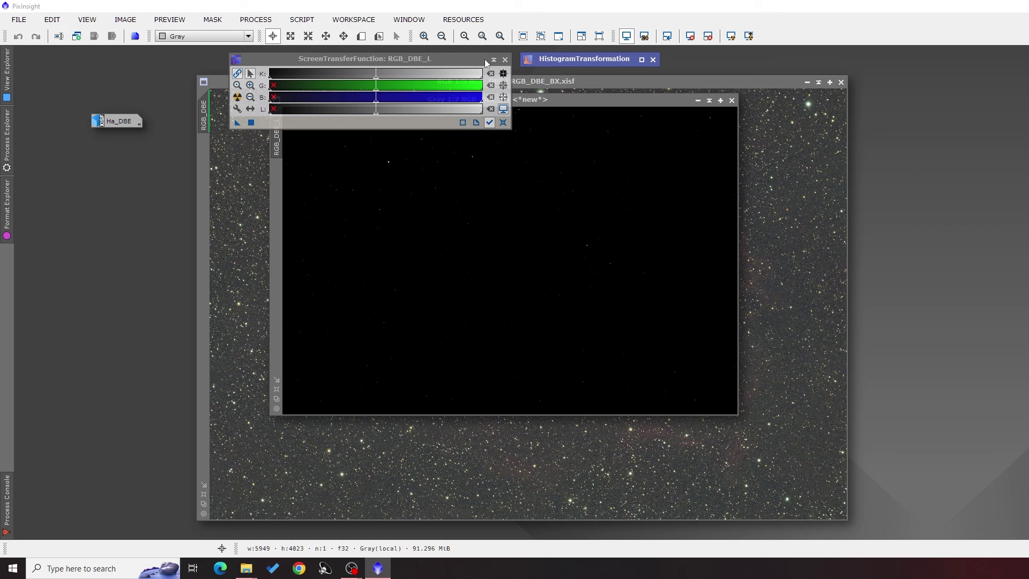
pyautogui.click(237, 97)
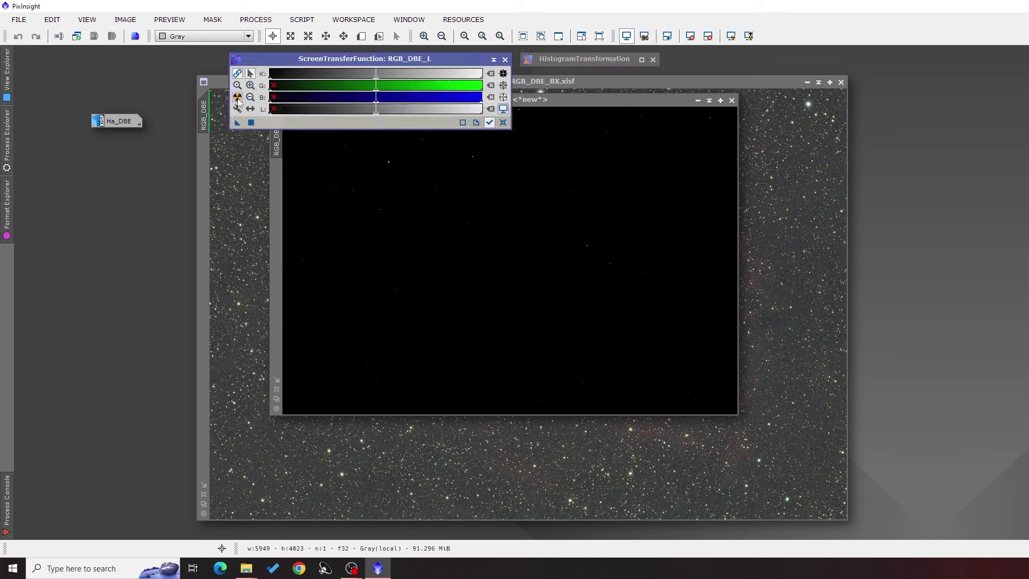
pyautogui.click(578, 60)
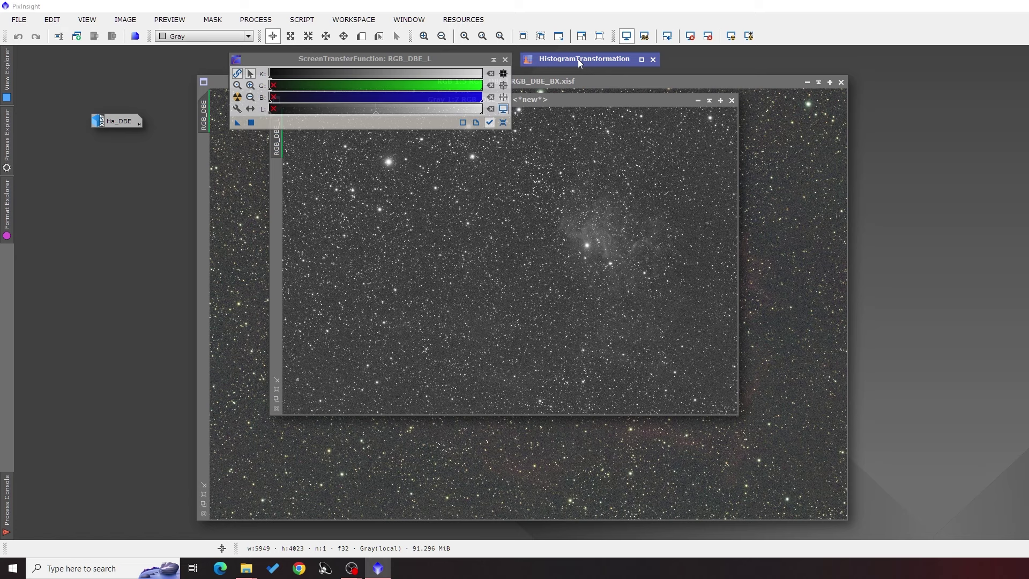
# Step: Load the STF auto-stretch into HistogramTransformation, apply it to RGB_DBE_L, and reset the screen stretch
pyautogui.doubleClick(578, 59)
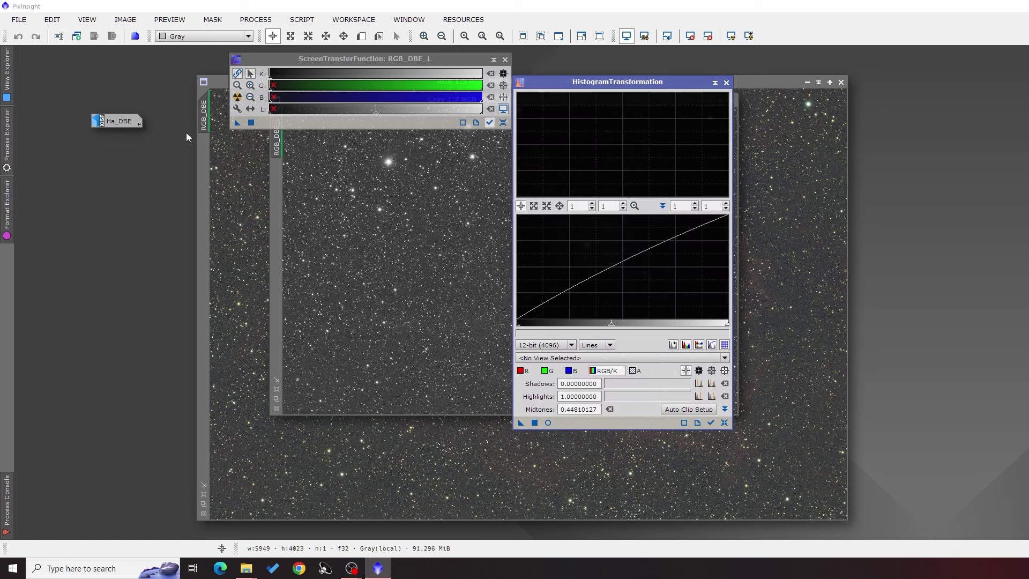
pyautogui.moveTo(235, 123); pyautogui.dragTo(590, 423)
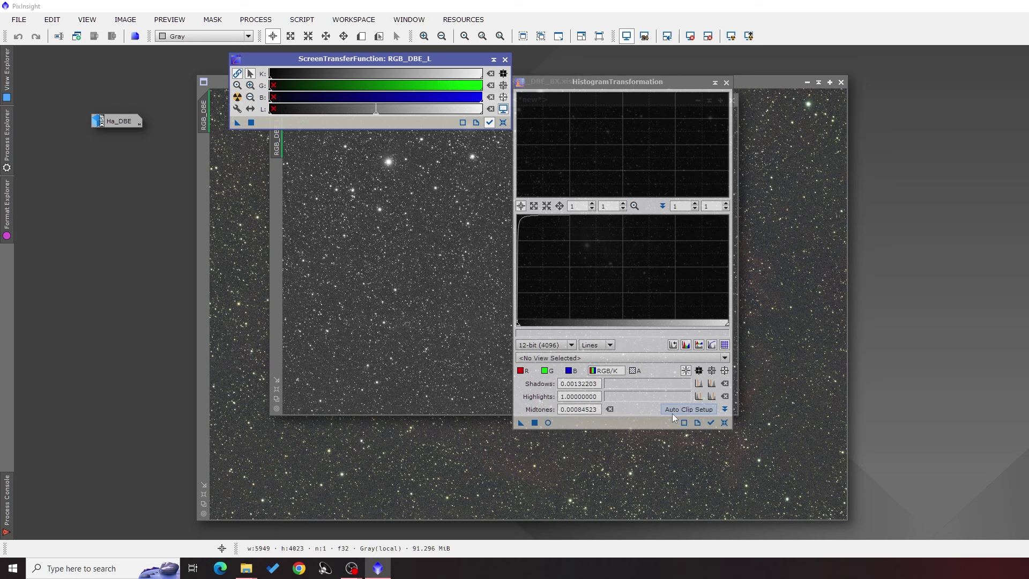
pyautogui.click(578, 206)
pyautogui.write('5')
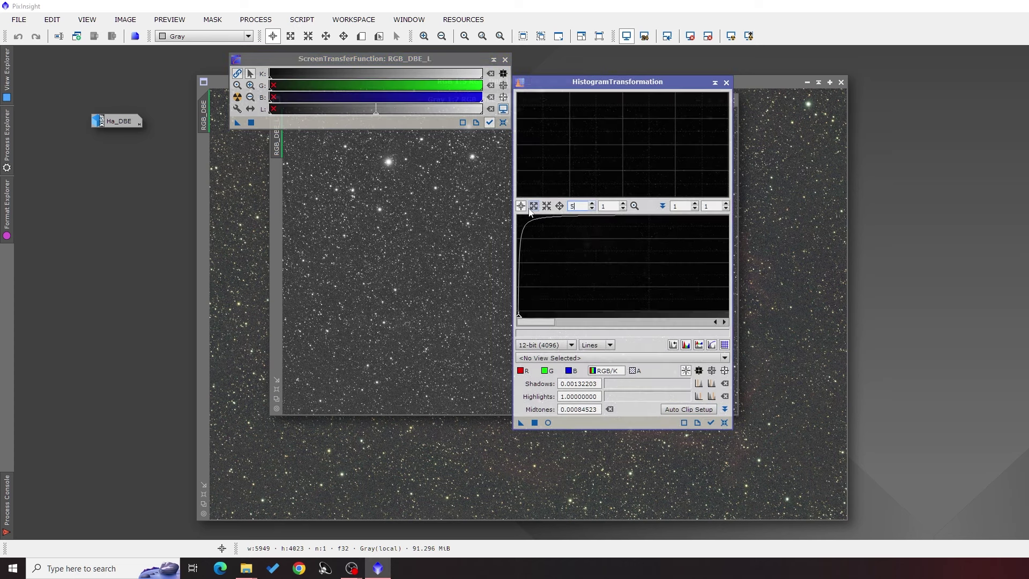
pyautogui.write('0')
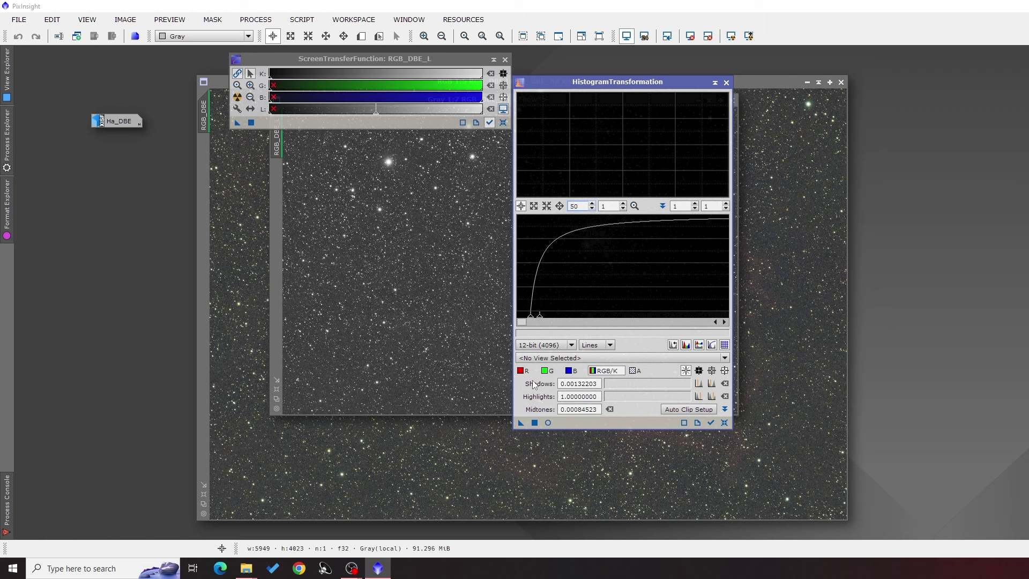
pyautogui.click(537, 422)
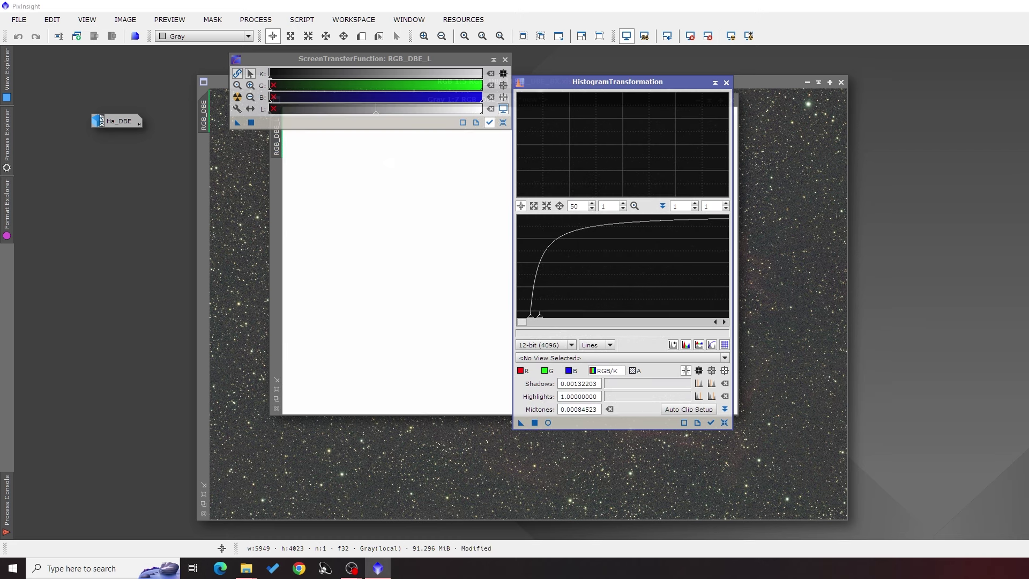
pyautogui.click(627, 36)
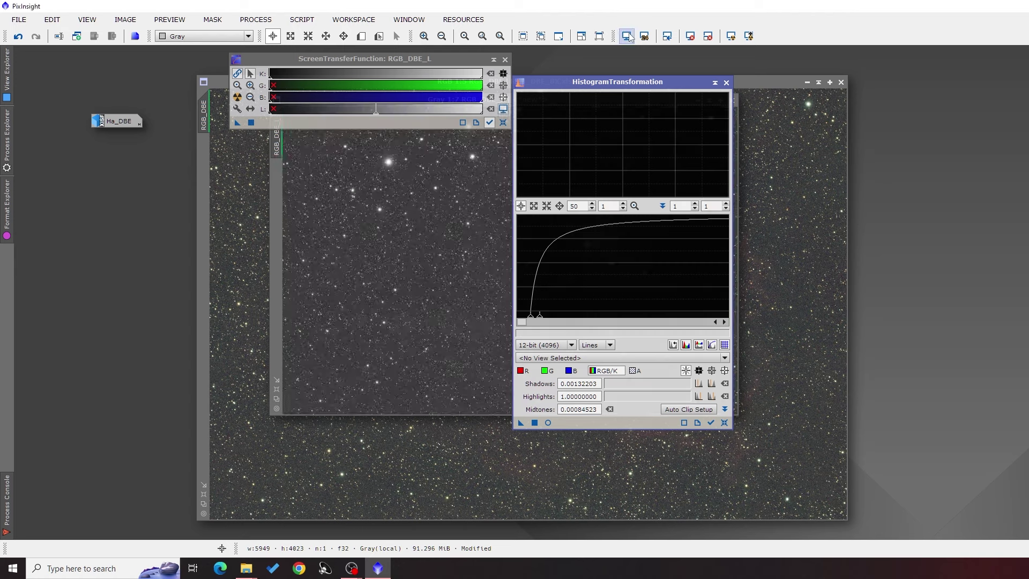
pyautogui.click(716, 81)
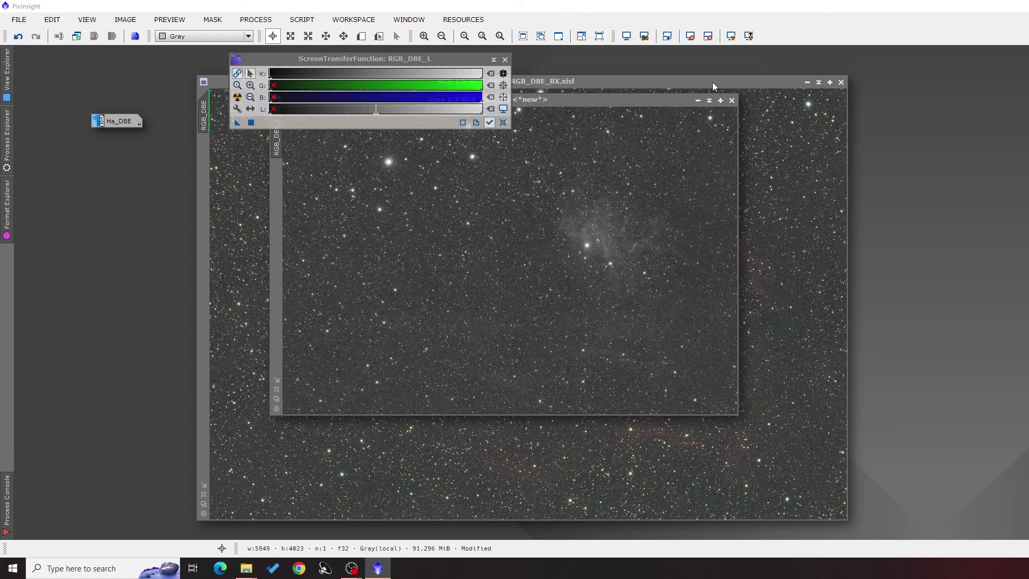
pyautogui.click(494, 59)
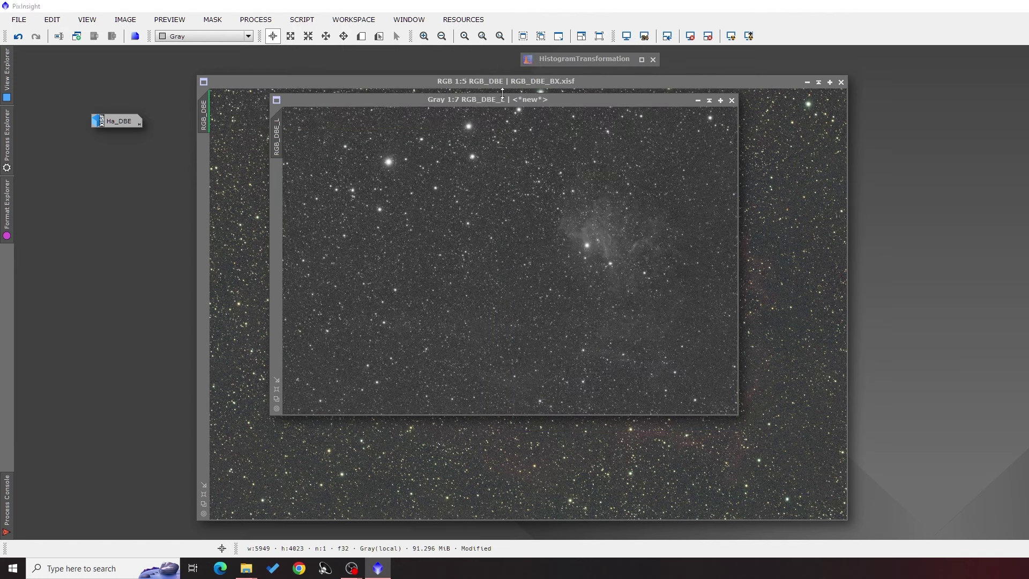
# Step: Open CurvesTransformation and arrange it side by side with RGB_DBE_L
pyautogui.moveTo(483, 99); pyautogui.dragTo(462, 102)
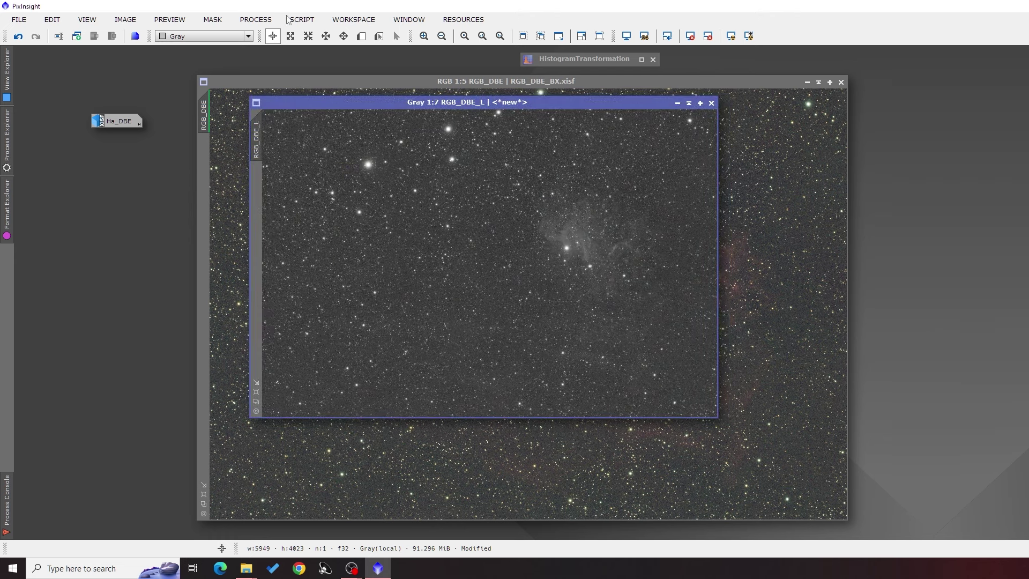
pyautogui.click(256, 19)
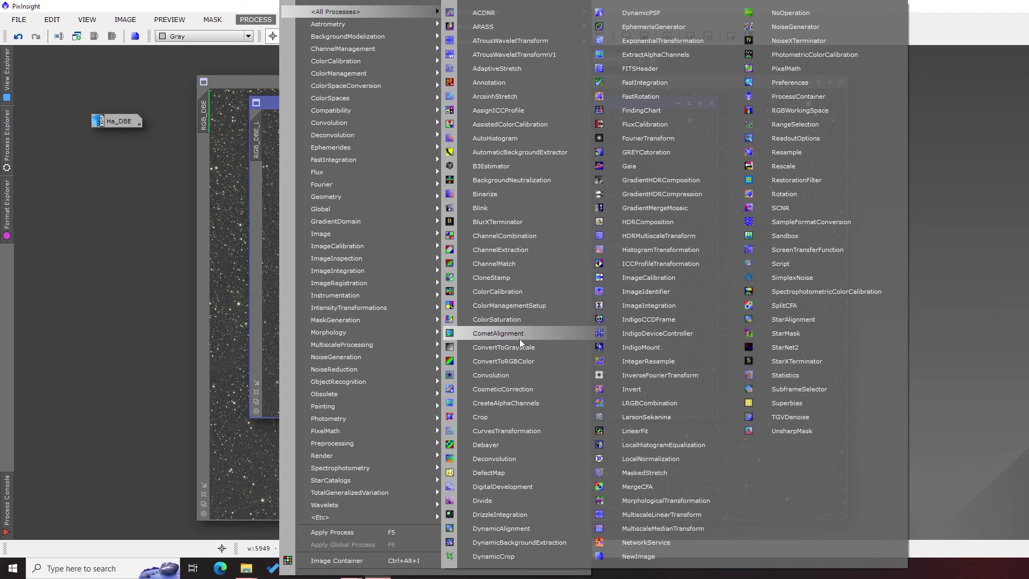
pyautogui.click(516, 431)
pyautogui.moveTo(981, 145); pyautogui.dragTo(633, 90)
pyautogui.moveTo(489, 103); pyautogui.dragTo(318, 71)
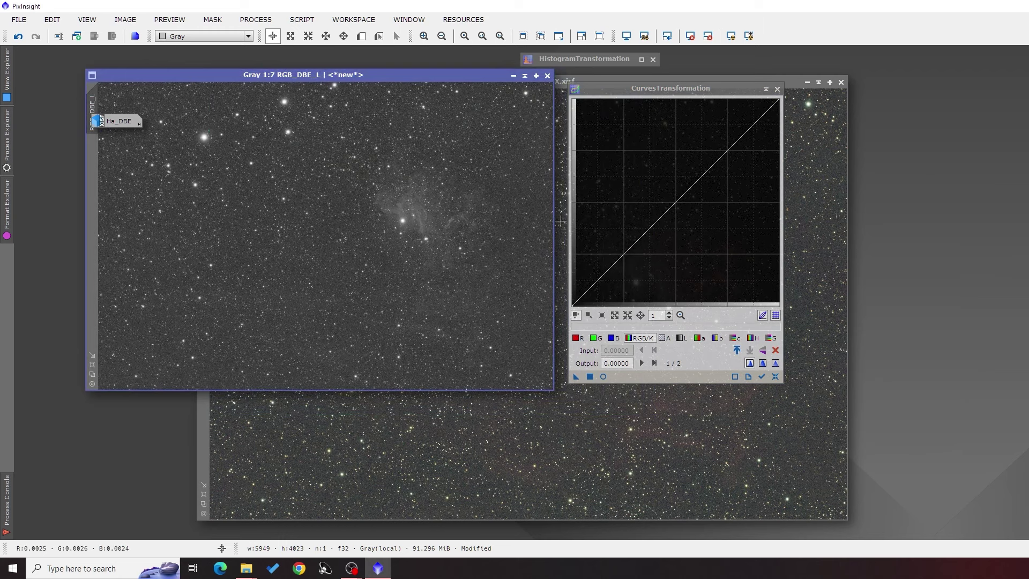
# Step: Start an S-curve in real-time preview, lifting the upper midtones and pulling down the shadows
pyautogui.click(604, 376)
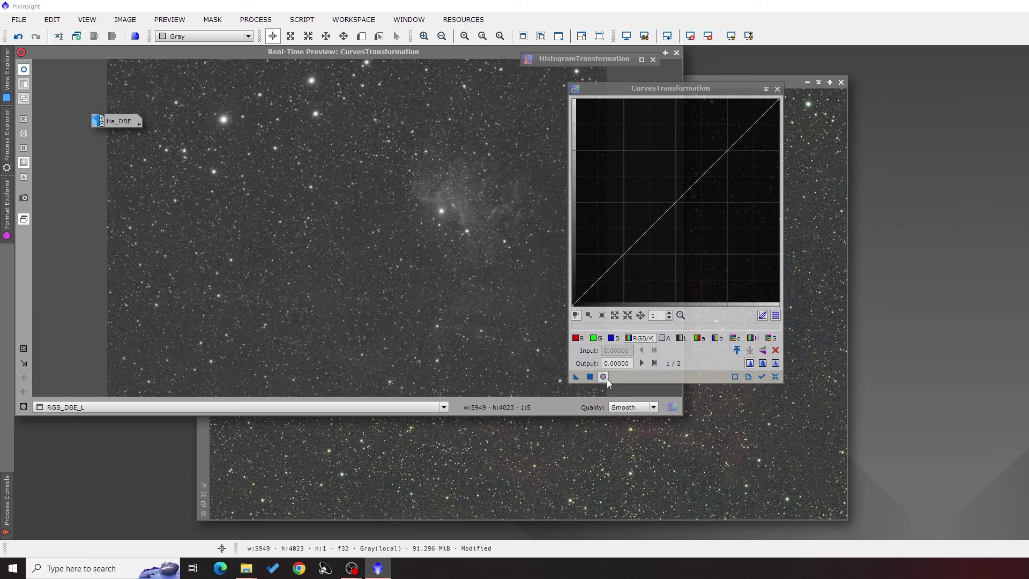
pyautogui.moveTo(696, 182); pyautogui.dragTo(696, 148)
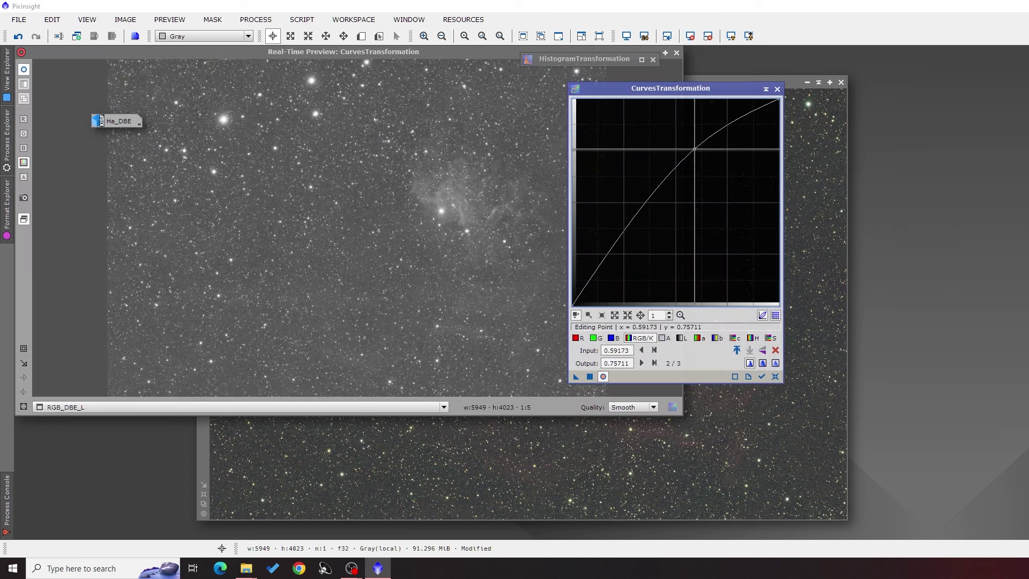
pyautogui.click(326, 306)
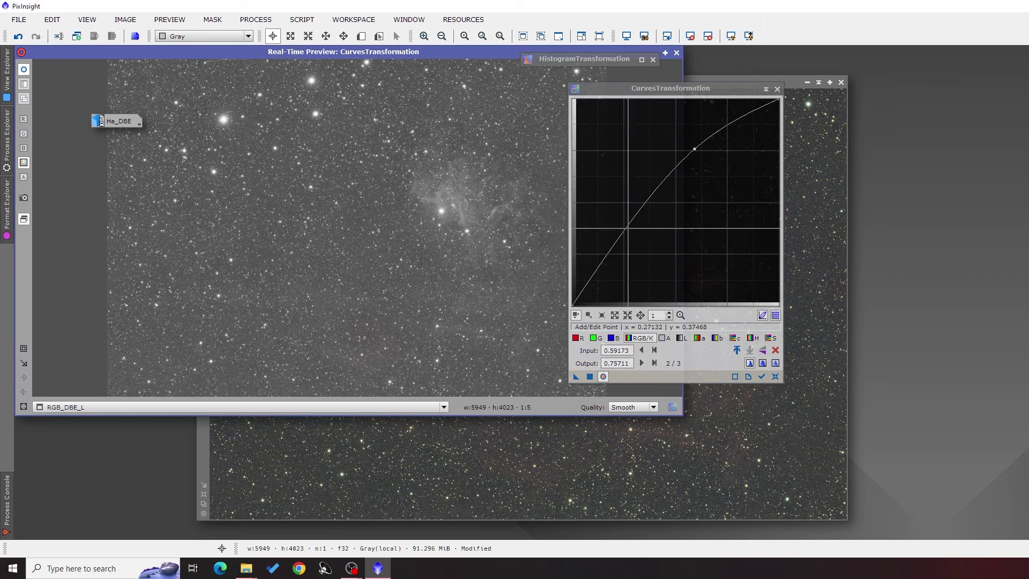
pyautogui.click(618, 248)
pyautogui.moveTo(618, 249); pyautogui.dragTo(630, 259)
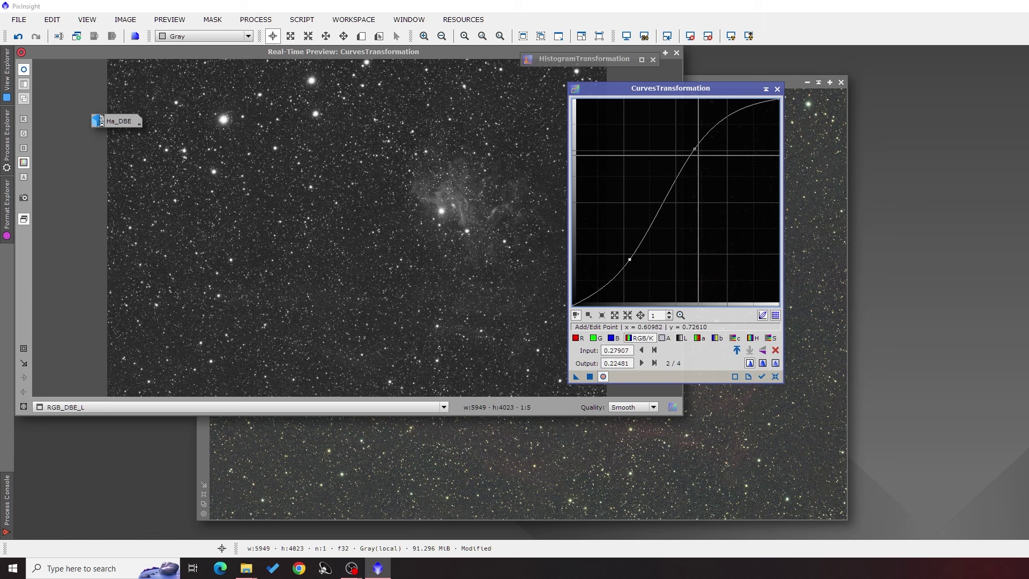
pyautogui.click(462, 209)
# Step: Refine the S-curve with a middle point and apply it to RGB_DBE_L
pyautogui.click(694, 149)
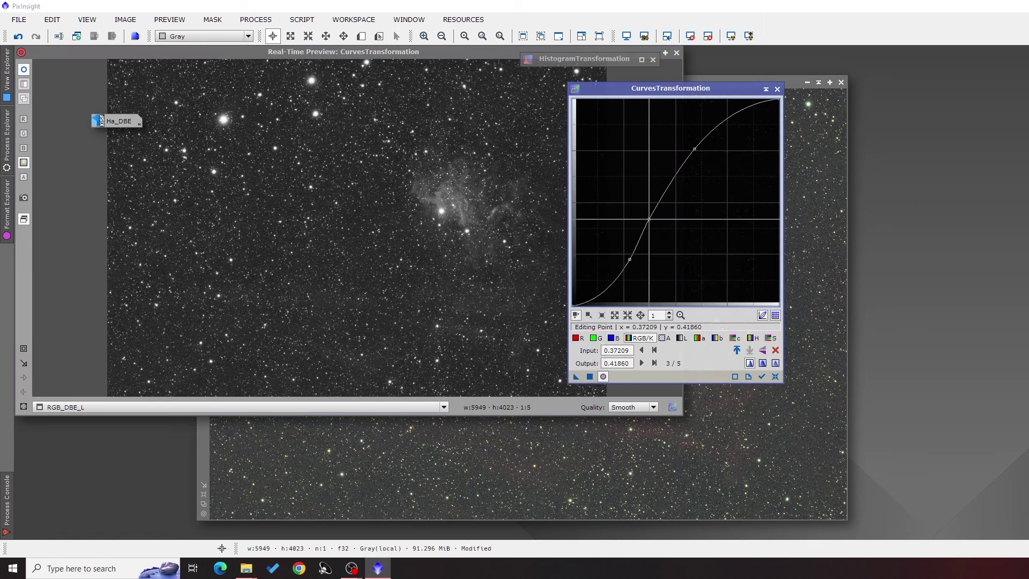
pyautogui.moveTo(694, 149); pyautogui.dragTo(682, 160)
pyautogui.click(657, 201)
pyautogui.moveTo(658, 200); pyautogui.dragTo(659, 201)
pyautogui.click(603, 376)
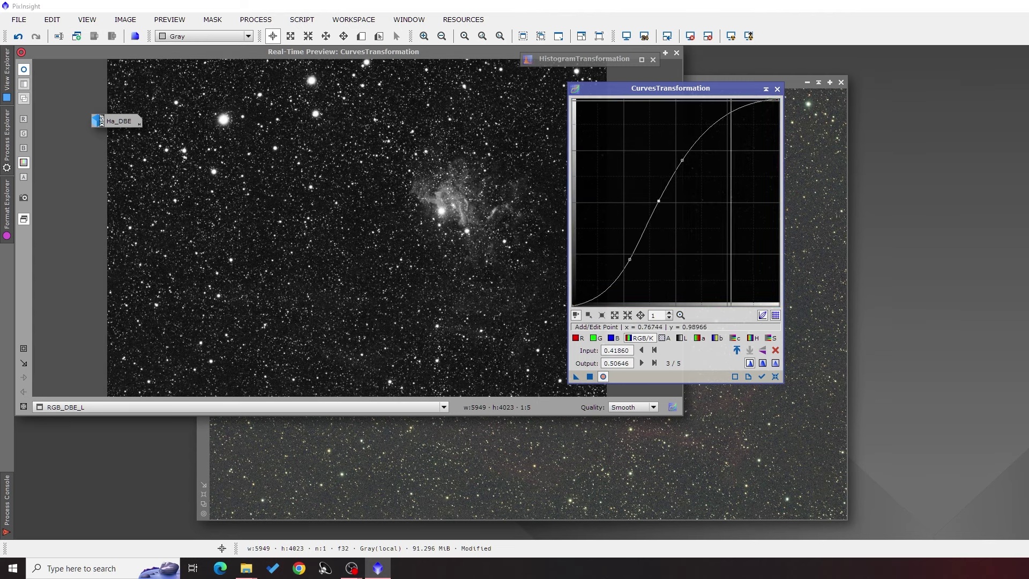
pyautogui.click(766, 91)
pyautogui.moveTo(162, 51); pyautogui.dragTo(516, 125)
# Step: Rename the RGB_DBE_L image identifier to mask
pyautogui.moveTo(405, 84); pyautogui.dragTo(662, 146)
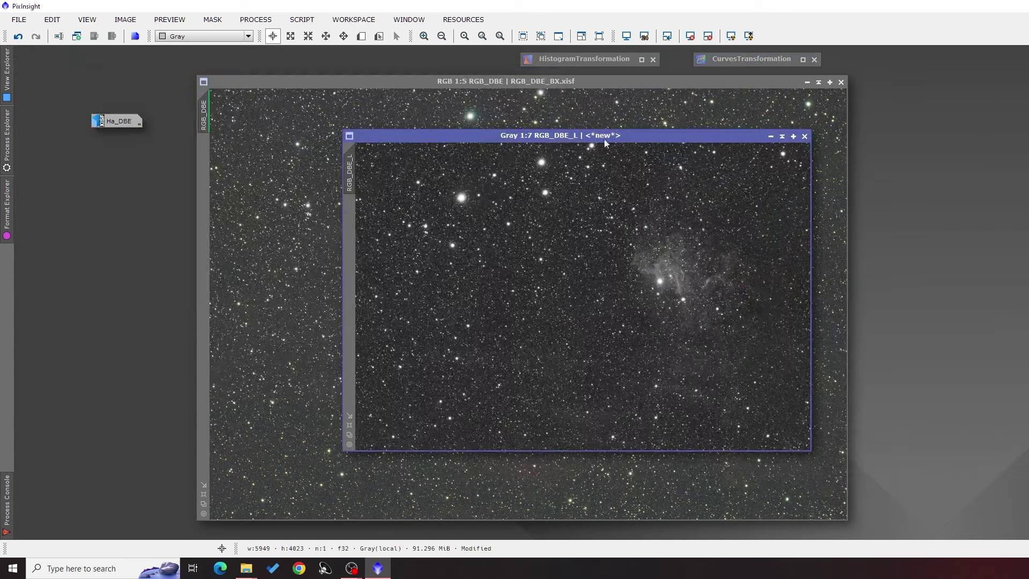
pyautogui.rightClick(354, 171)
pyautogui.click(403, 211)
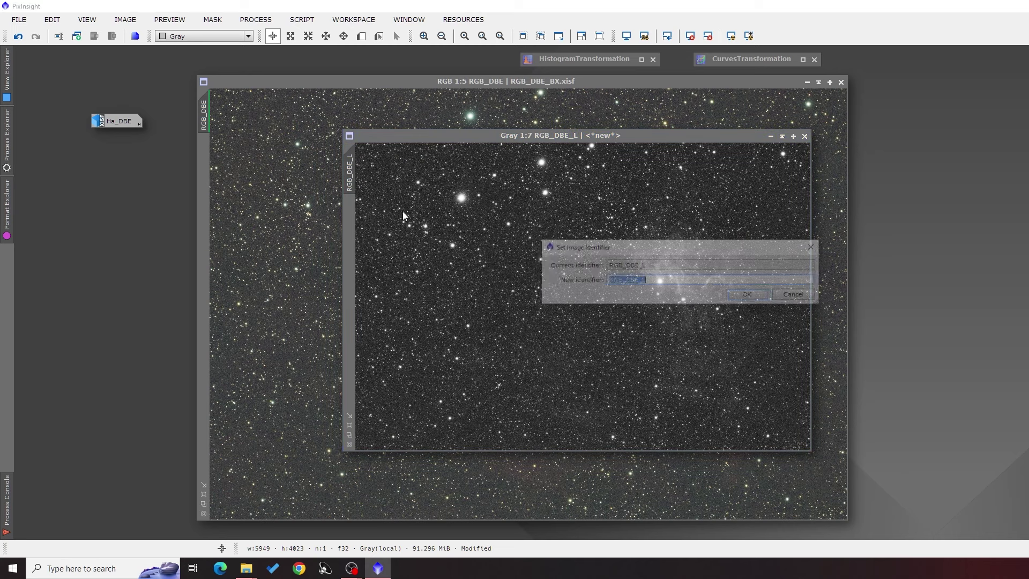
pyautogui.write('mask')
pyautogui.press('Return')
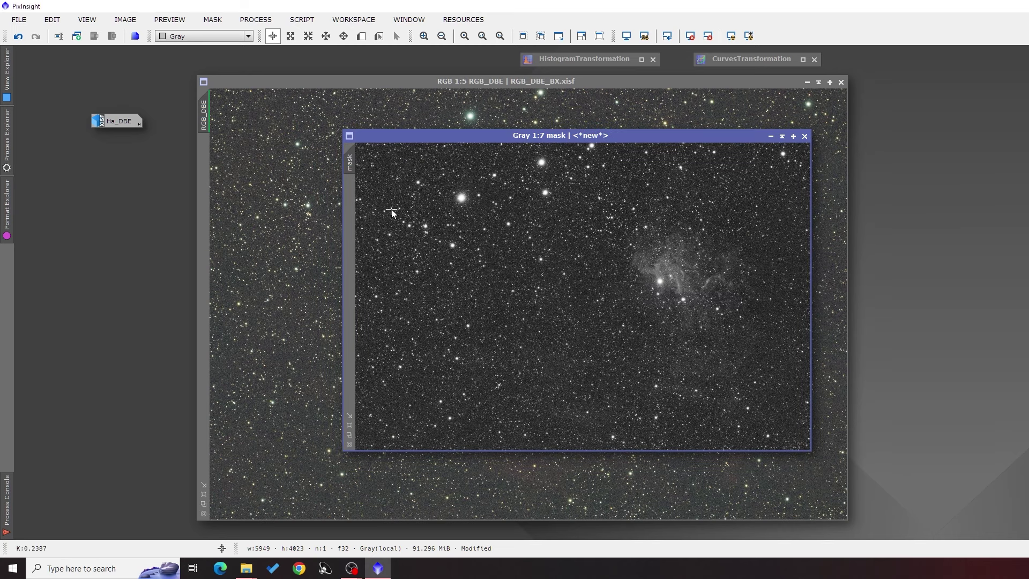
# Step: Apply mask to RGB_DBE, iconize it, invert the mask, and hide the overlay
pyautogui.moveTo(349, 161); pyautogui.dragTo(202, 153)
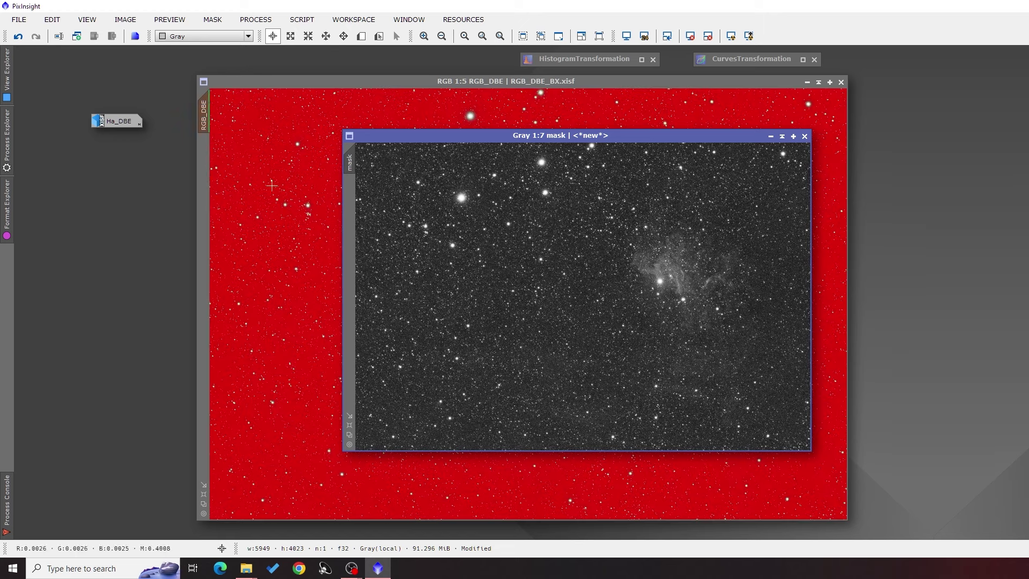
pyautogui.click(771, 137)
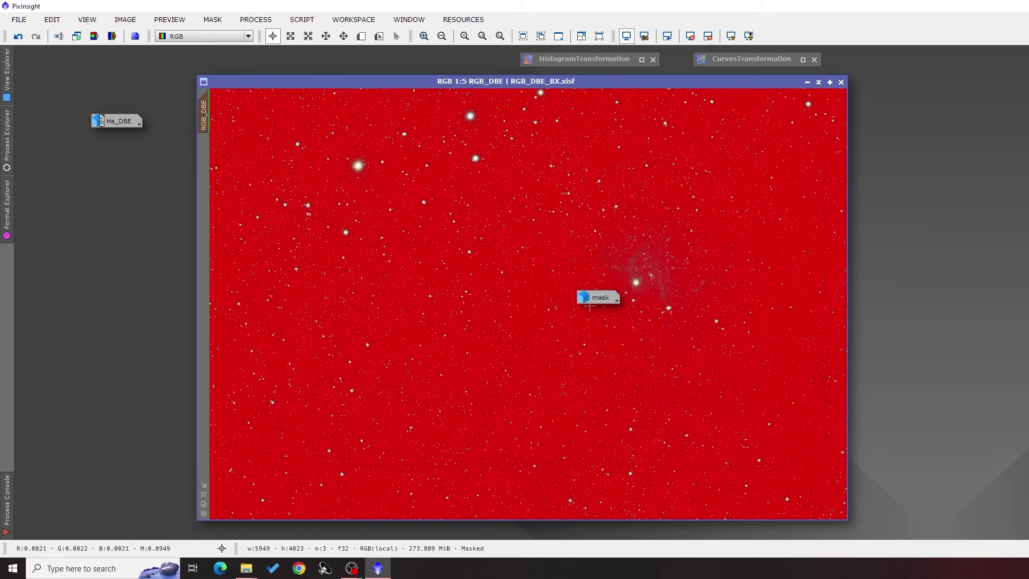
pyautogui.moveTo(590, 300); pyautogui.dragTo(83, 210)
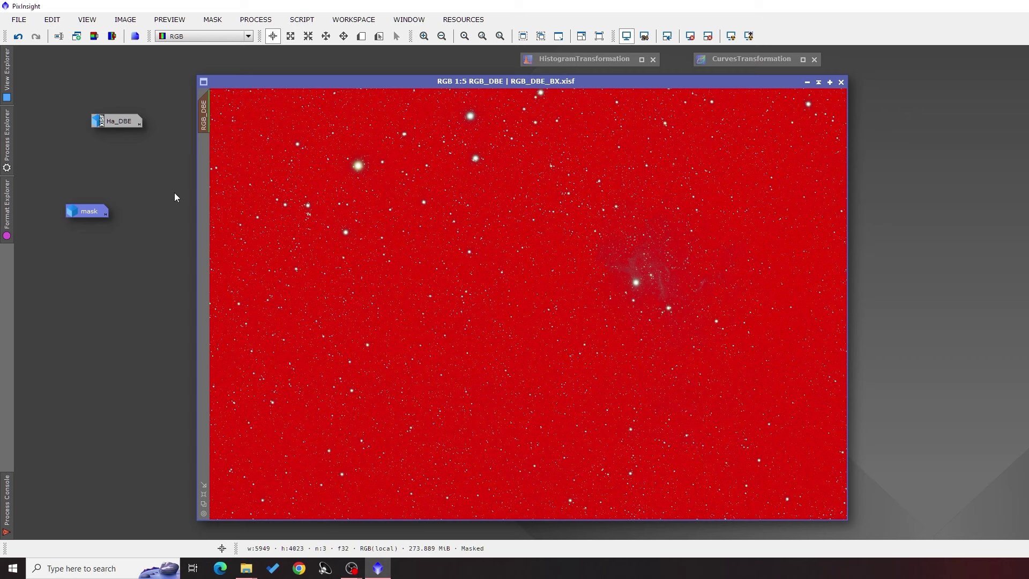
pyautogui.click(212, 19)
pyautogui.click(221, 64)
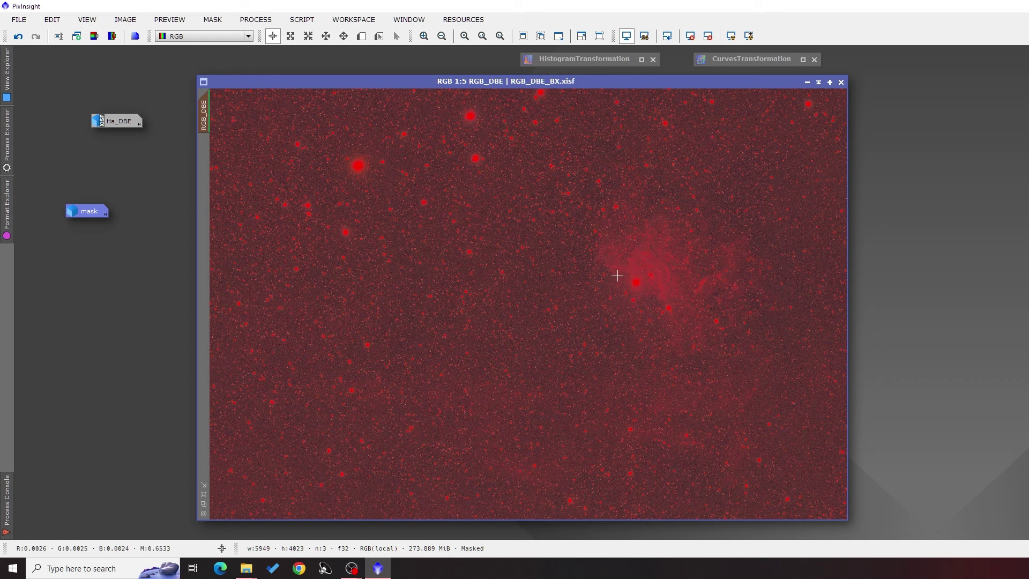
pyautogui.hotkey('ctrl', 'k')
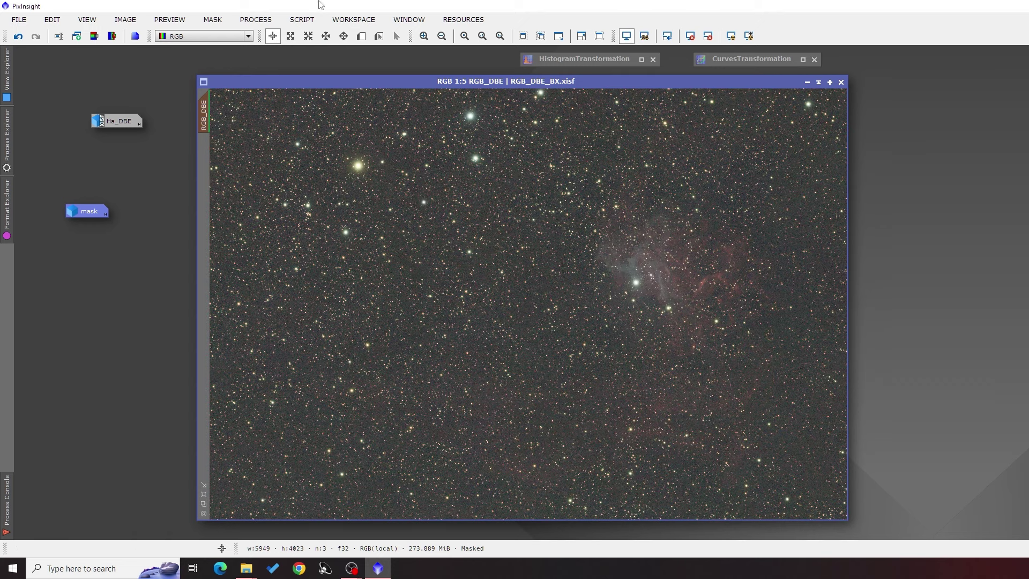
# Step: Apply MultiscaleLinearTransform to RGB_DBE with Target set to RGB/K components, after reviewing layers 2–4
pyautogui.click(255, 20)
pyautogui.moveTo(343, 12)
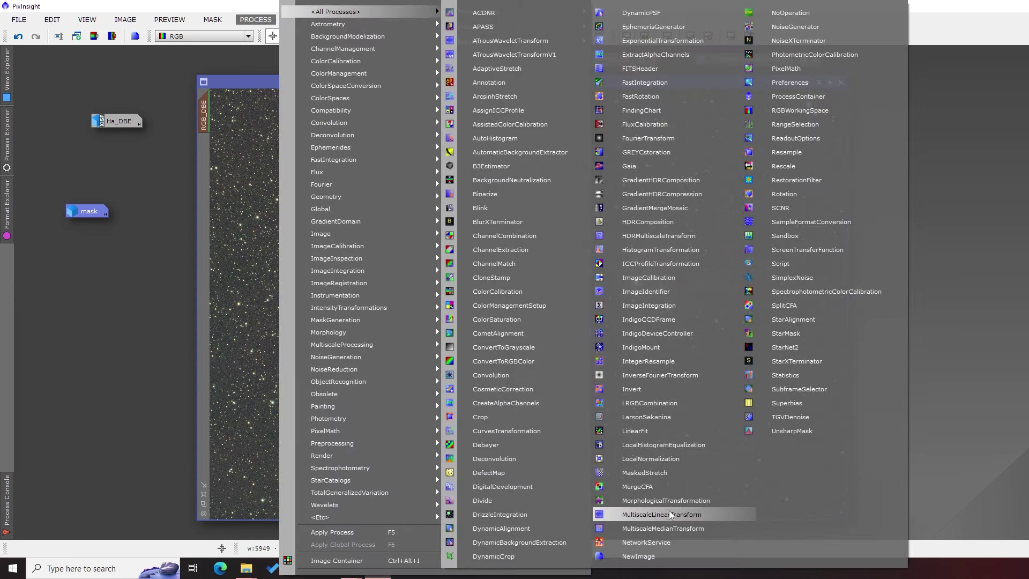
pyautogui.click(654, 519)
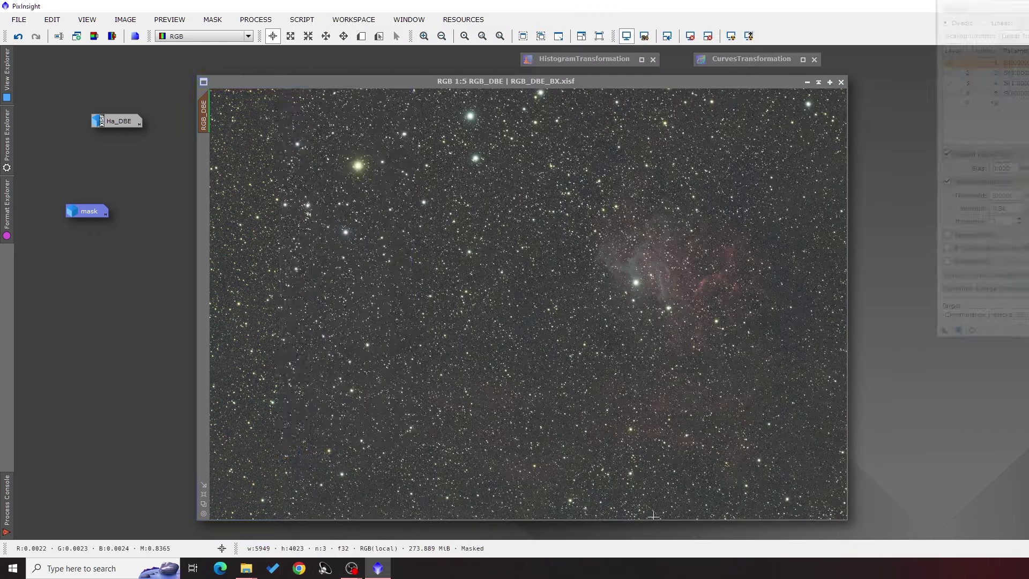
pyautogui.moveTo(162, 101); pyautogui.dragTo(646, 88)
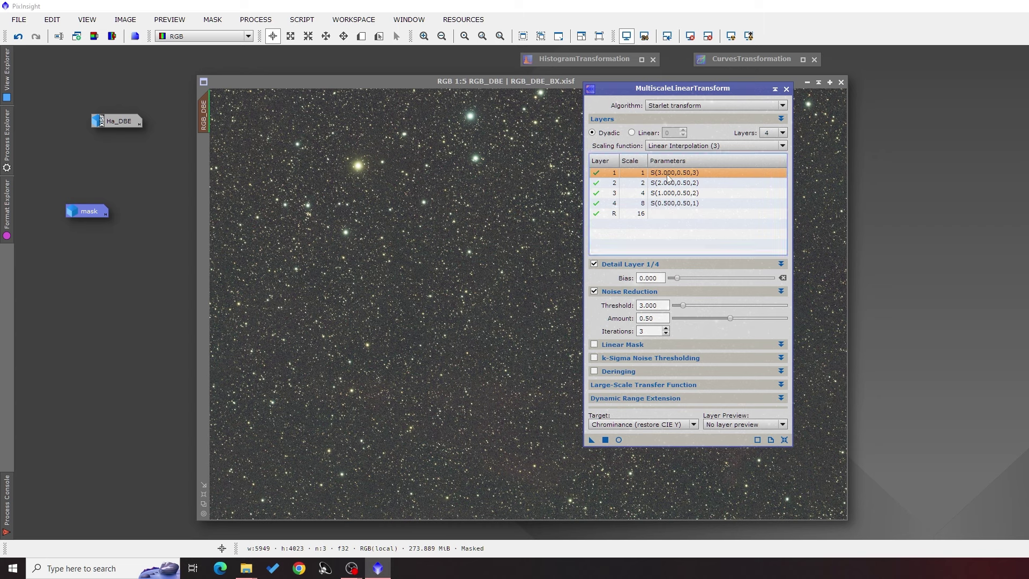
pyautogui.click(674, 185)
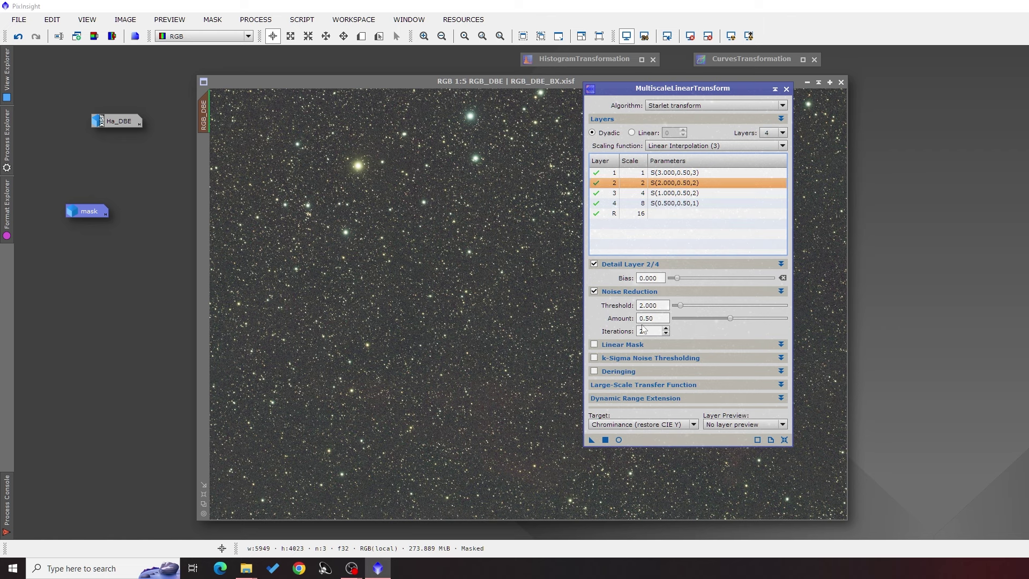
pyautogui.click(678, 195)
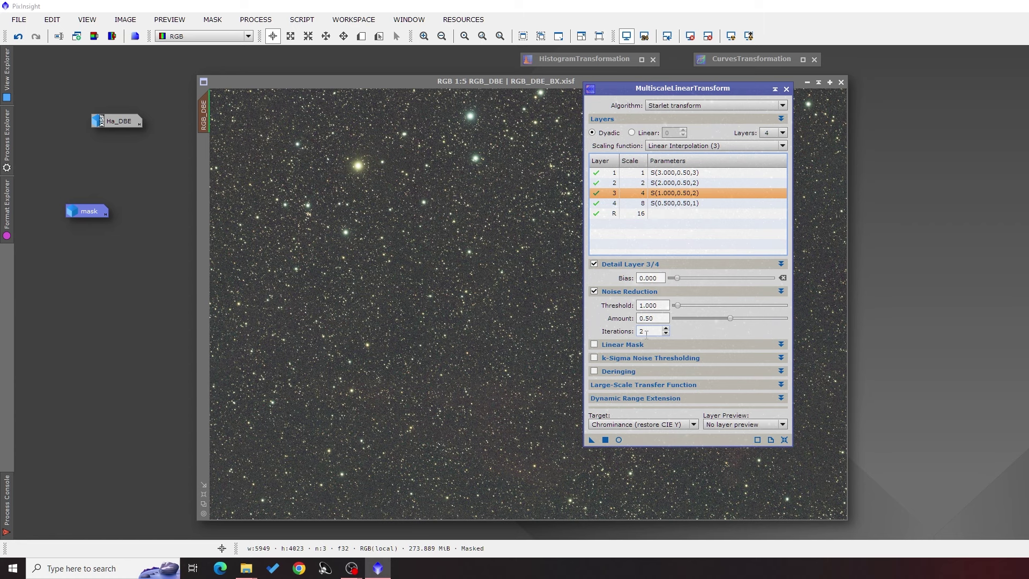
pyautogui.click(663, 206)
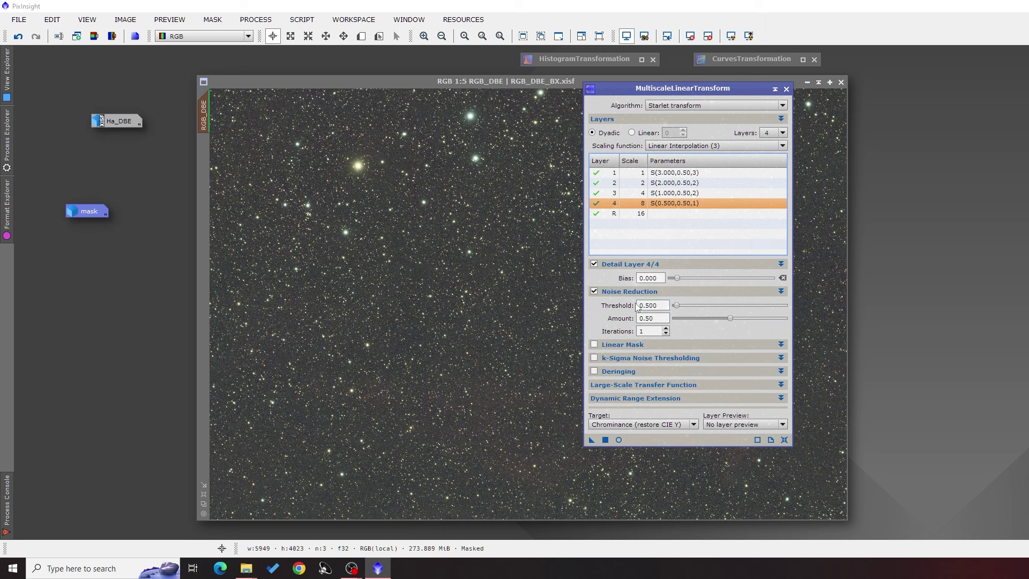
pyautogui.click(606, 427)
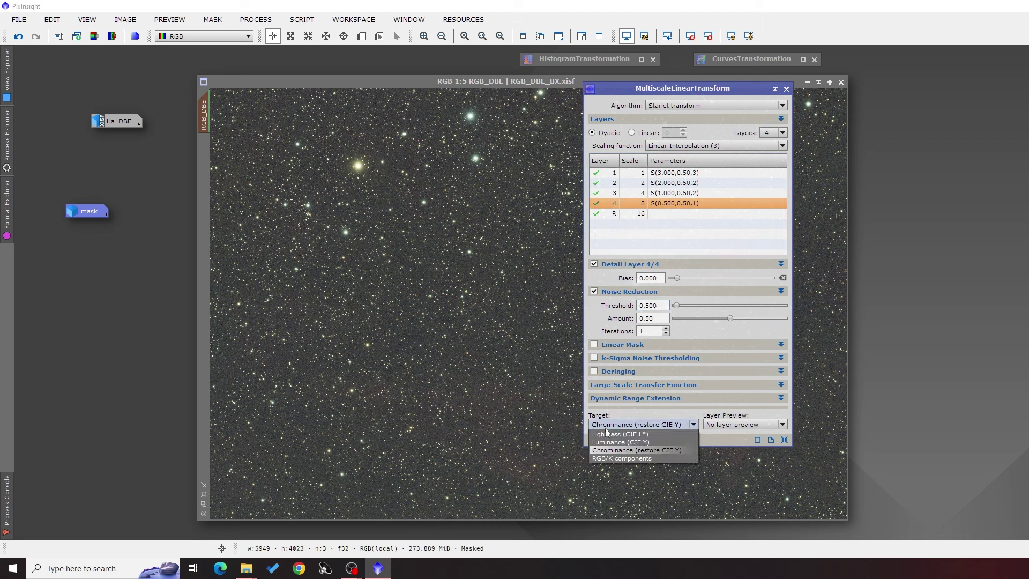
pyautogui.click(620, 458)
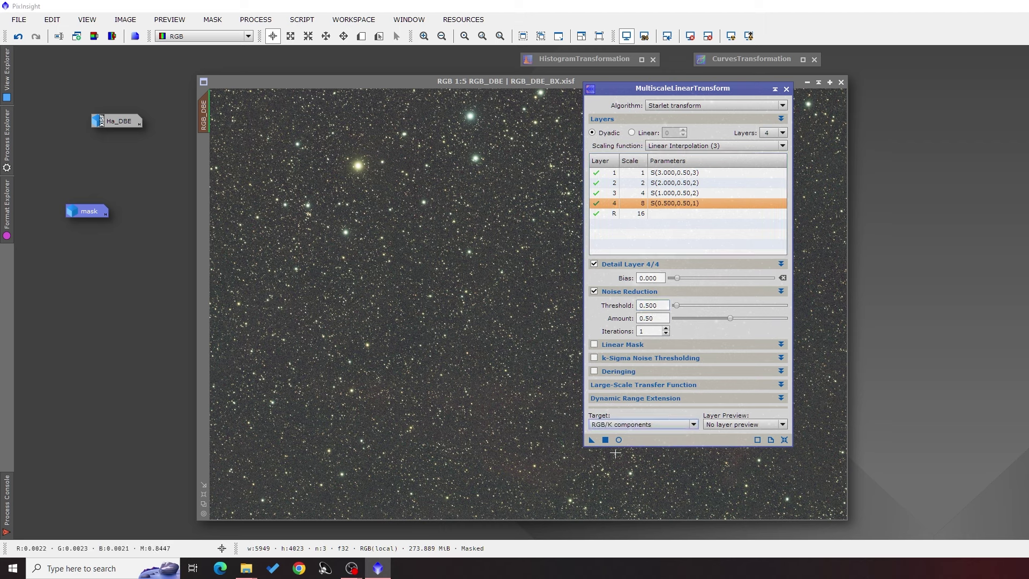
pyautogui.click(591, 440)
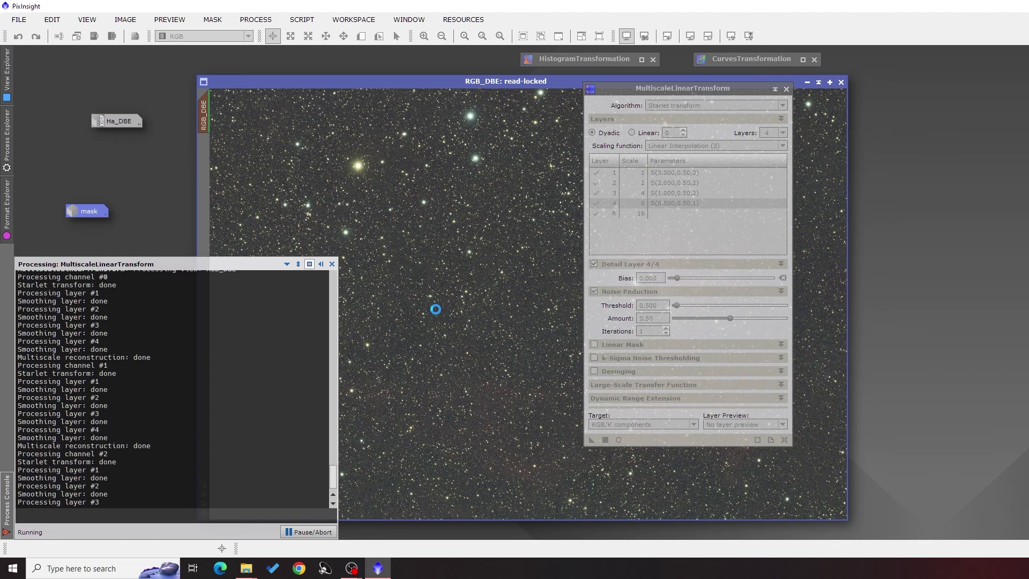
# Step: Compare RGB_DBE before and after noise reduction by toggling undo and redo across regions
pyautogui.scroll(7, 503, 294)
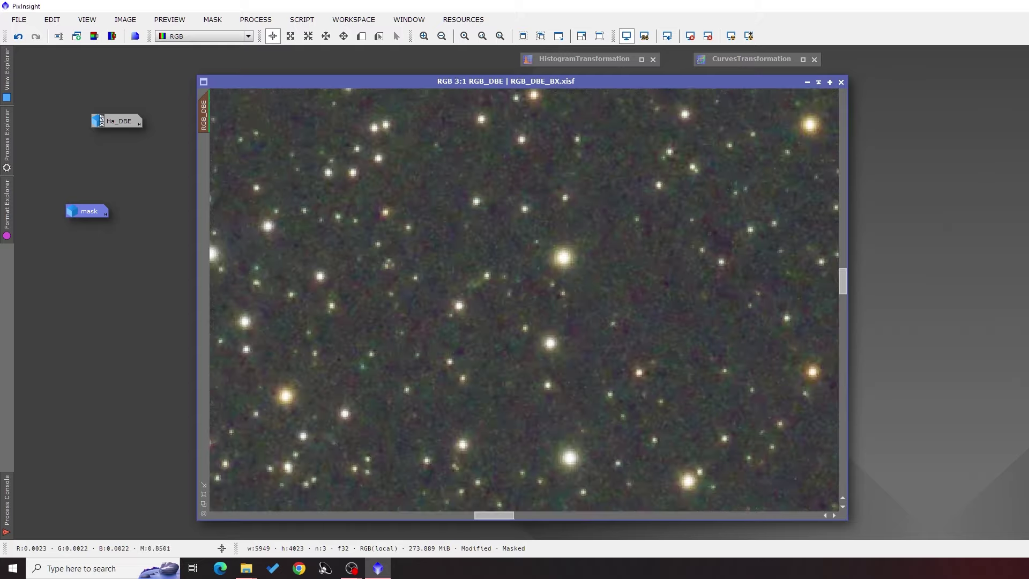
pyautogui.click(18, 36)
pyautogui.click(35, 36)
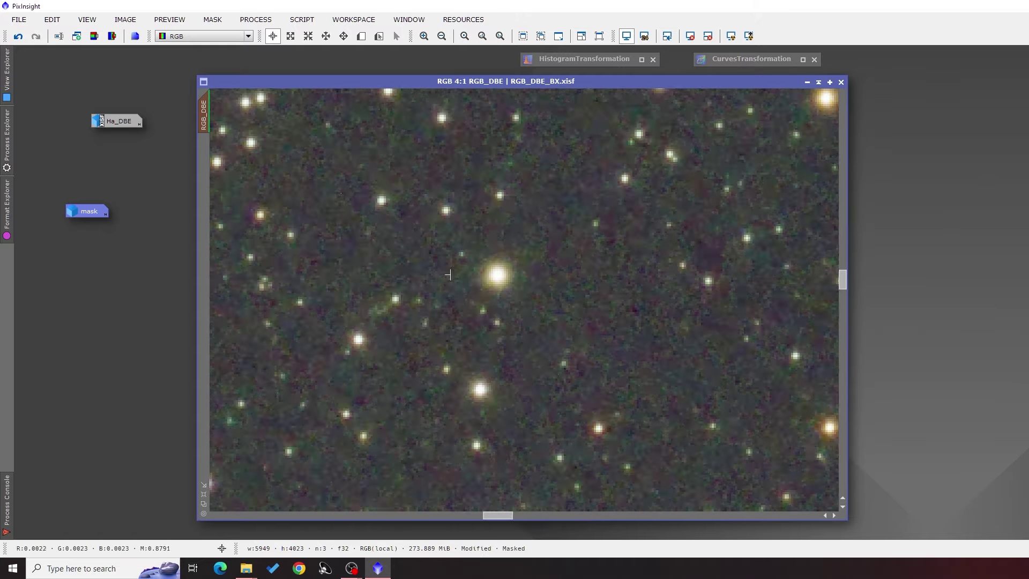
pyautogui.click(343, 36)
pyautogui.scroll(-3, 443, 337)
pyautogui.scroll(1, 610, 265)
pyautogui.click(273, 36)
pyautogui.click(17, 36)
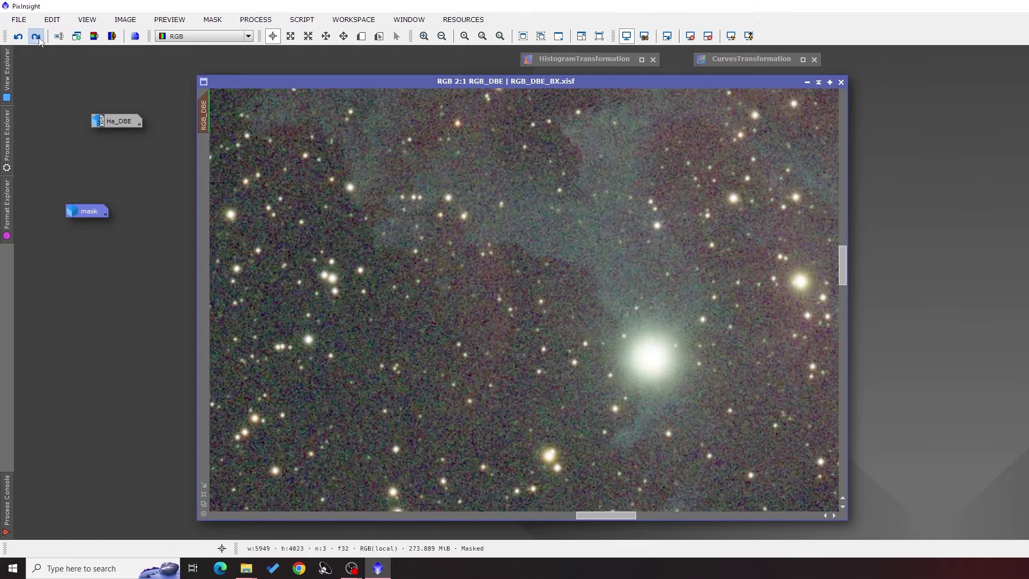
pyautogui.click(35, 36)
pyautogui.scroll(-2, 711, 261)
pyautogui.moveTo(711, 261); pyautogui.dragTo(562, 264)
pyautogui.click(18, 36)
pyautogui.click(36, 36)
pyautogui.scroll(1, 579, 288)
pyautogui.click(17, 36)
pyautogui.click(36, 36)
pyautogui.scroll(-2, 414, 290)
pyautogui.scroll(2, 413, 290)
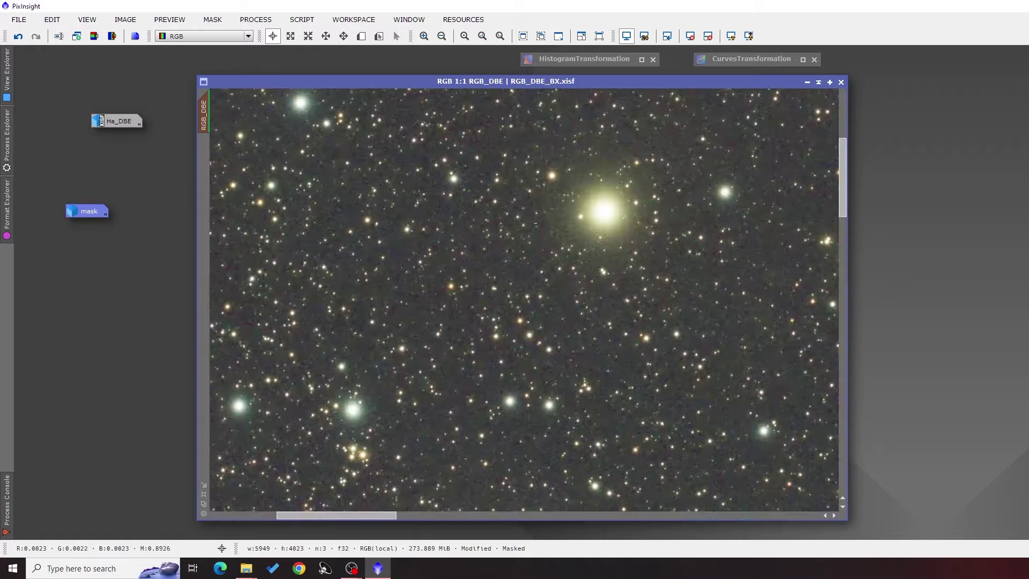
pyautogui.click(18, 36)
pyautogui.click(35, 36)
pyautogui.click(17, 36)
pyautogui.click(36, 37)
pyautogui.scroll(-5, 505, 331)
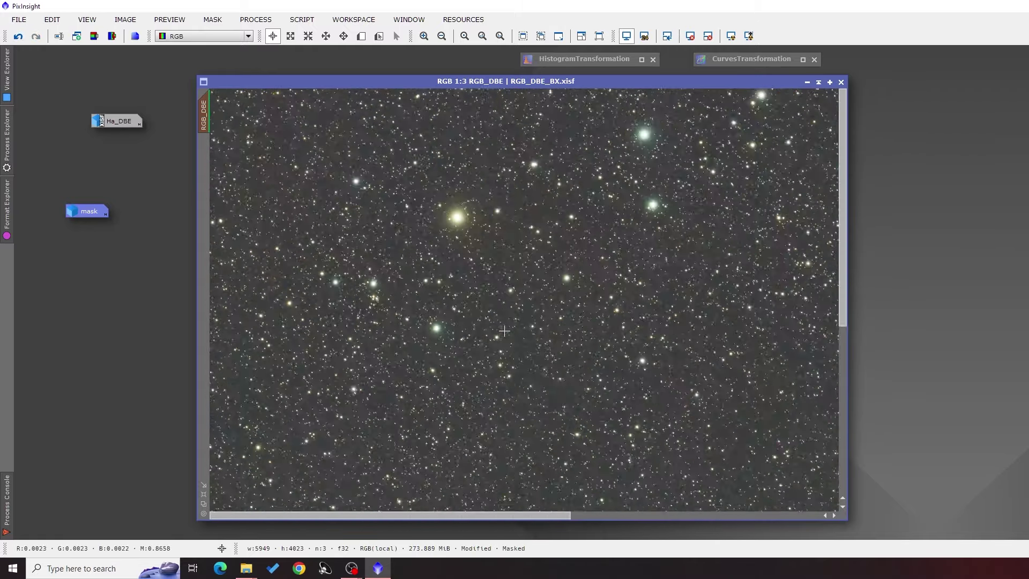
# Step: Remove the mask from RGB_DBE and minimize the image
pyautogui.click(212, 19)
pyautogui.click(224, 63)
pyautogui.click(807, 84)
# Step: Rename the grey Ha luminance copy to MaskHa and apply it as Ha_DBE's mask
pyautogui.doubleClick(116, 120)
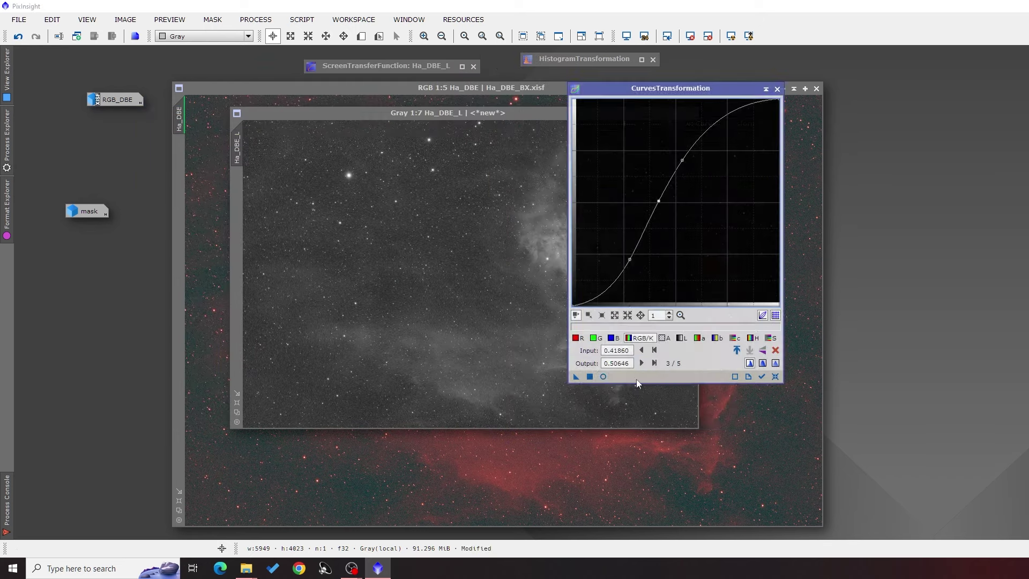
pyautogui.click(603, 377)
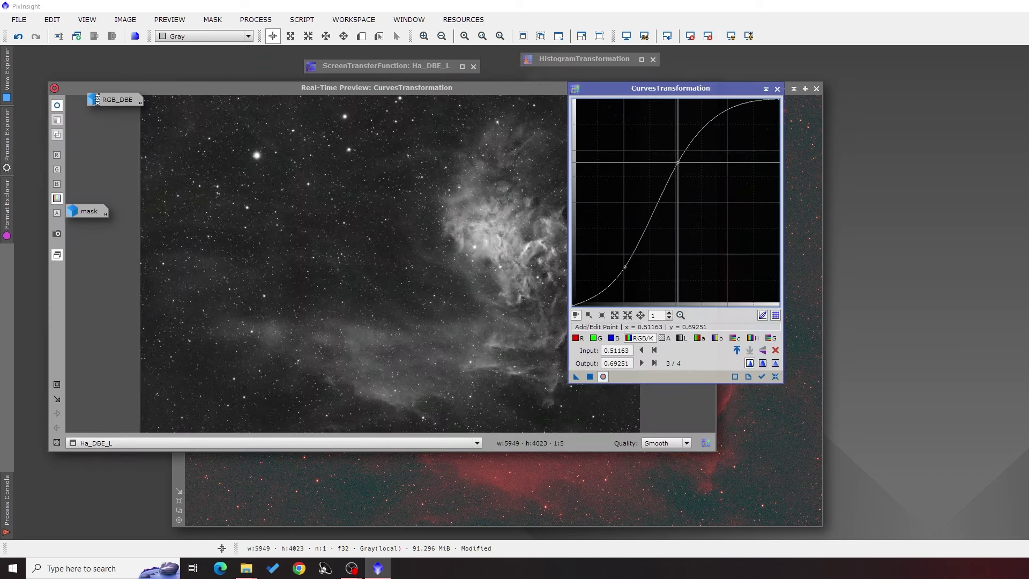
pyautogui.click(765, 89)
pyautogui.rightClick(343, 169)
pyautogui.click(378, 213)
pyautogui.write('MaskHa')
pyautogui.press('Return')
pyautogui.moveTo(340, 153); pyautogui.dragTo(291, 161)
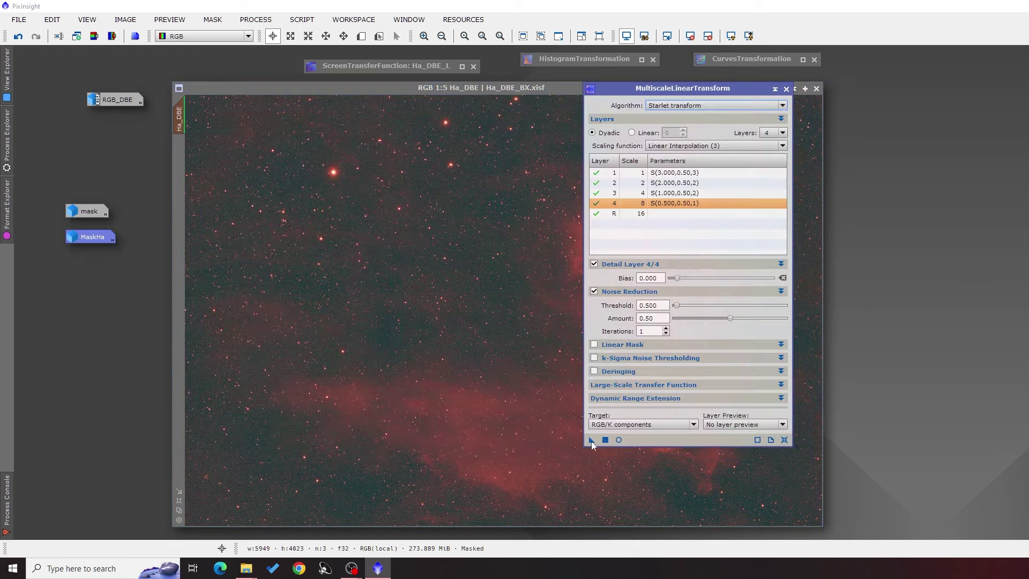
# Step: Apply MultiscaleLinearTransform noise reduction to Ha_DBE, then compare before and after with undo/redo
pyautogui.click(591, 439)
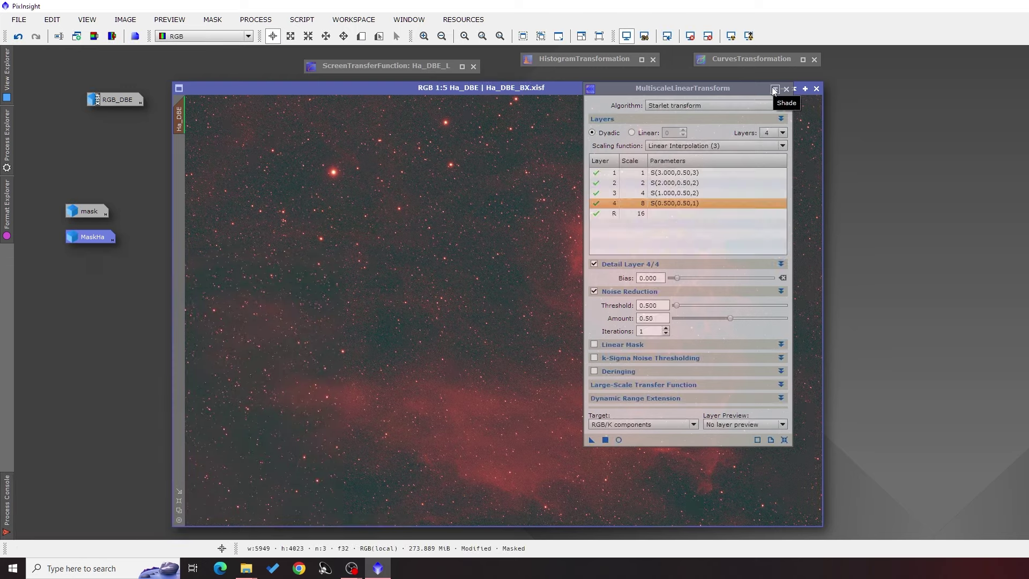
pyautogui.click(786, 89)
pyautogui.scroll(5, 508, 308)
pyautogui.click(18, 35)
pyautogui.click(36, 36)
pyautogui.click(17, 36)
pyautogui.click(36, 36)
pyautogui.scroll(-1, 354, 352)
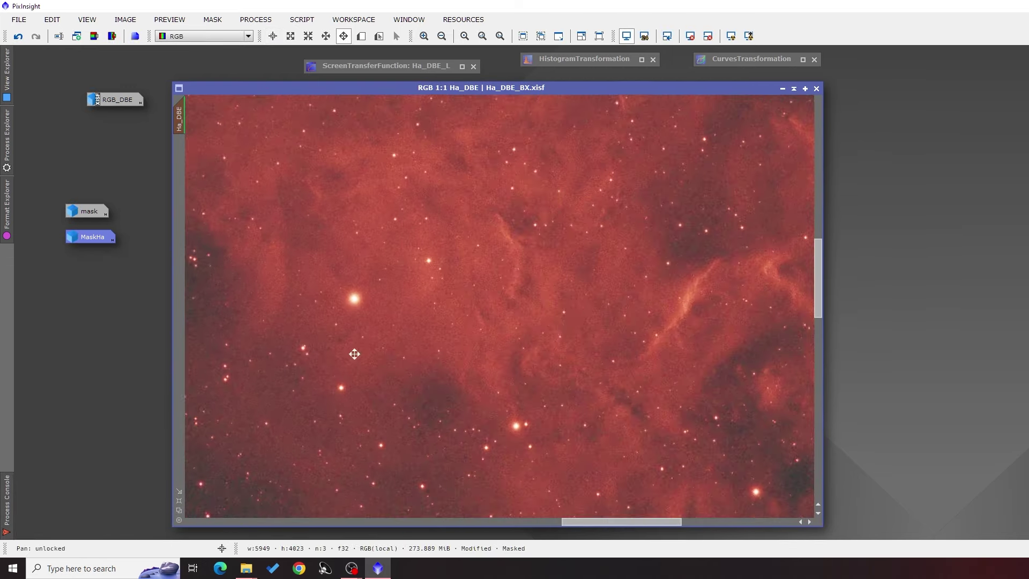
pyautogui.click(18, 36)
pyautogui.click(36, 36)
pyautogui.click(18, 36)
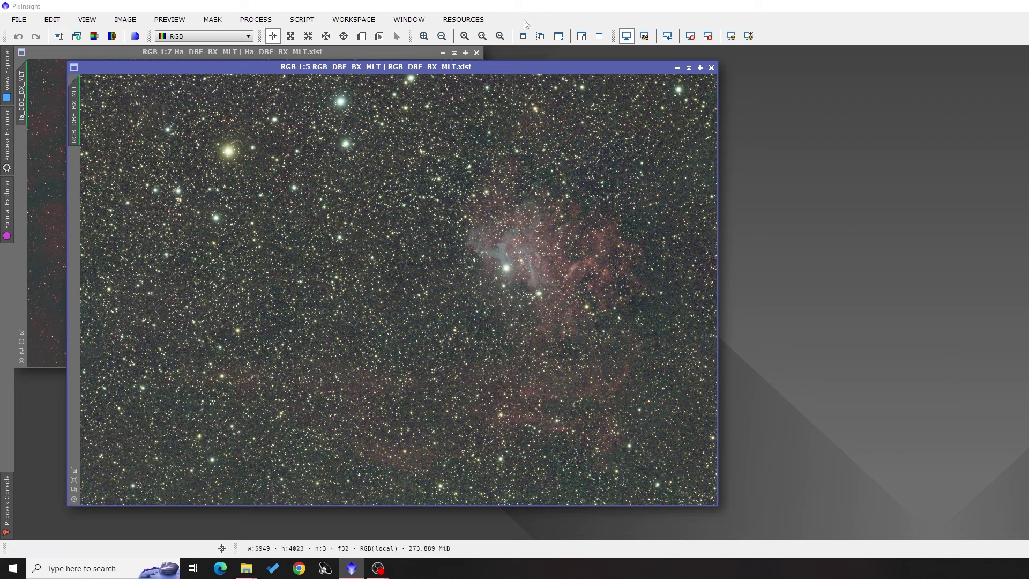
# Step: Open ScreenTransferFunction and reset the display so RGB_DBE_BX_MLT shows unstretched
pyautogui.click(627, 36)
pyautogui.click(627, 37)
pyautogui.click(632, 42)
pyautogui.click(631, 42)
pyautogui.click(255, 19)
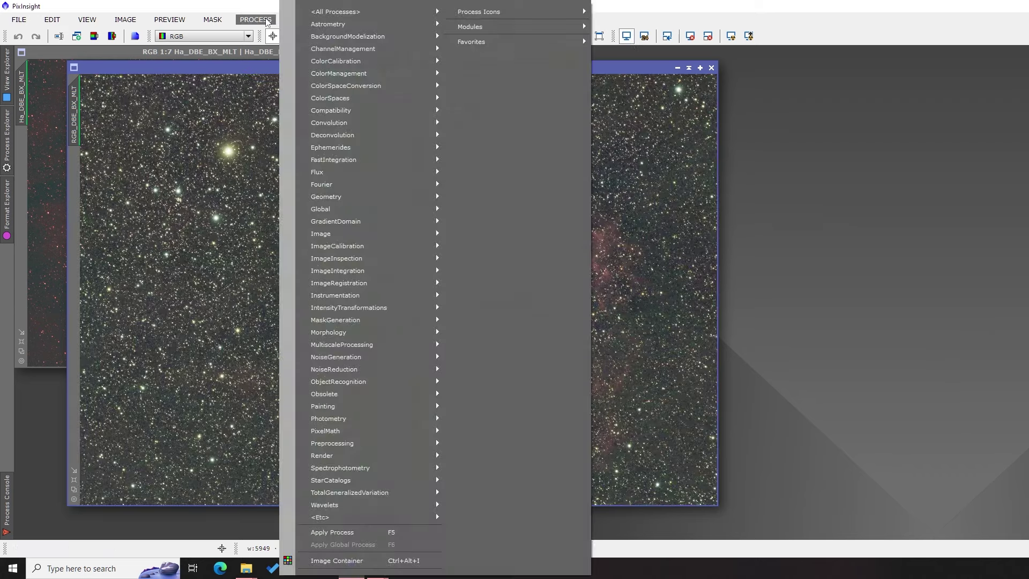
pyautogui.moveTo(434, 11)
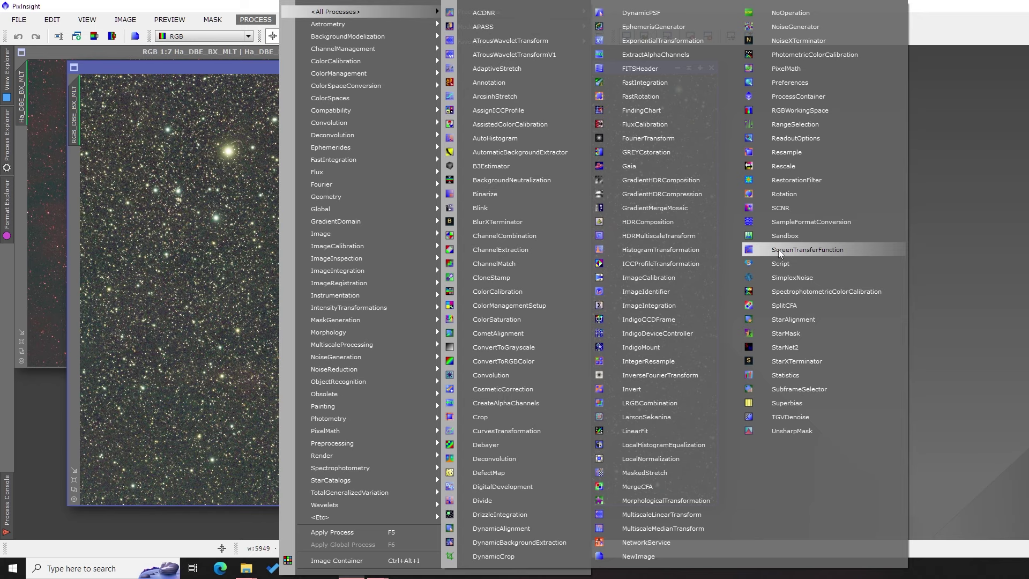
pyautogui.click(816, 248)
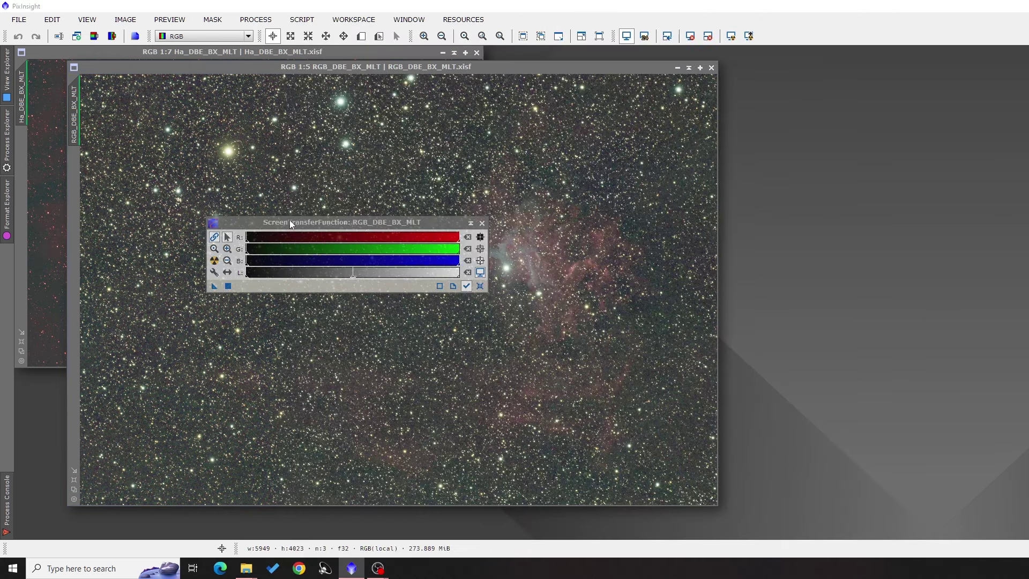
pyautogui.hotkey('ctrl', 'F12')
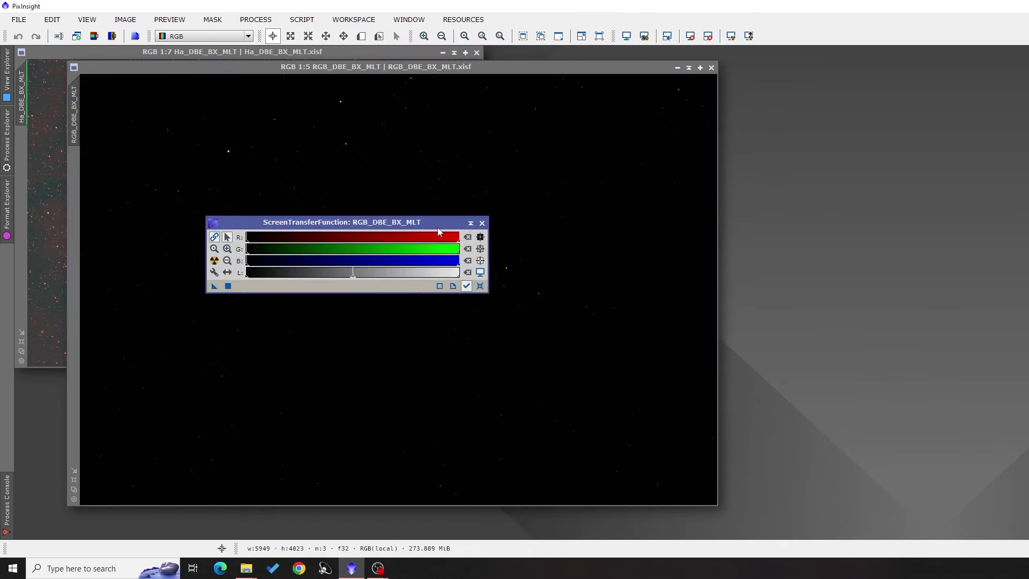
# Step: Open HistogramTransformation and position it beside the RGB image
pyautogui.click(256, 19)
pyautogui.moveTo(335, 11)
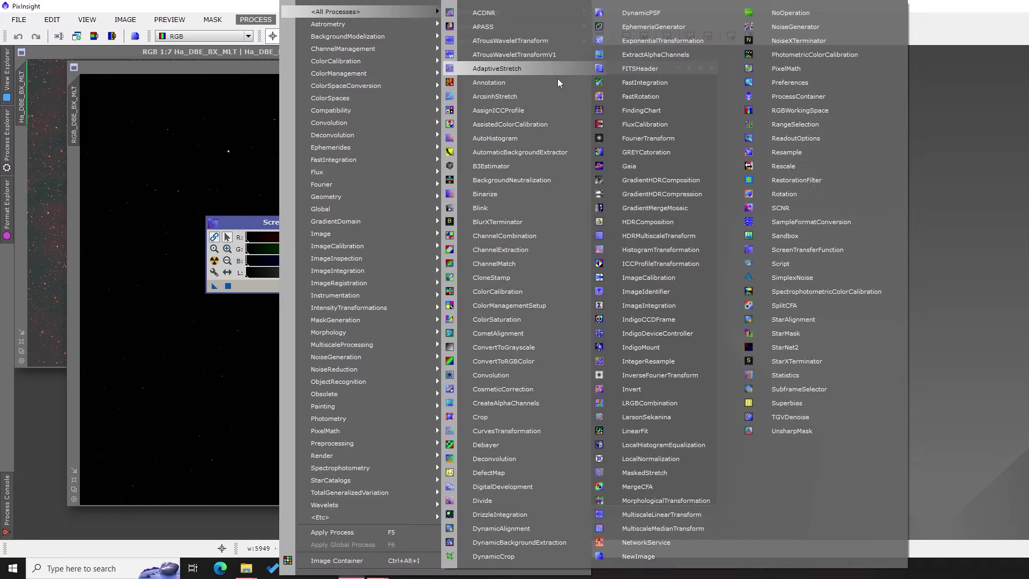
pyautogui.click(665, 249)
pyautogui.moveTo(748, 101); pyautogui.dragTo(724, 100)
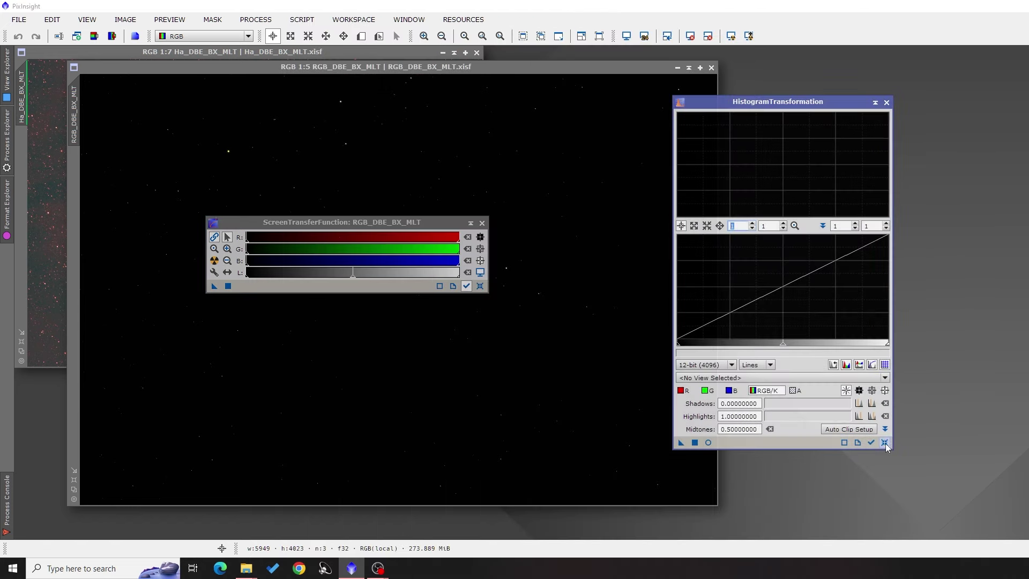
# Step: Transfer the RGB auto-stretch into HistogramTransformation and view it in Real-Time Preview with STF off
pyautogui.click(214, 261)
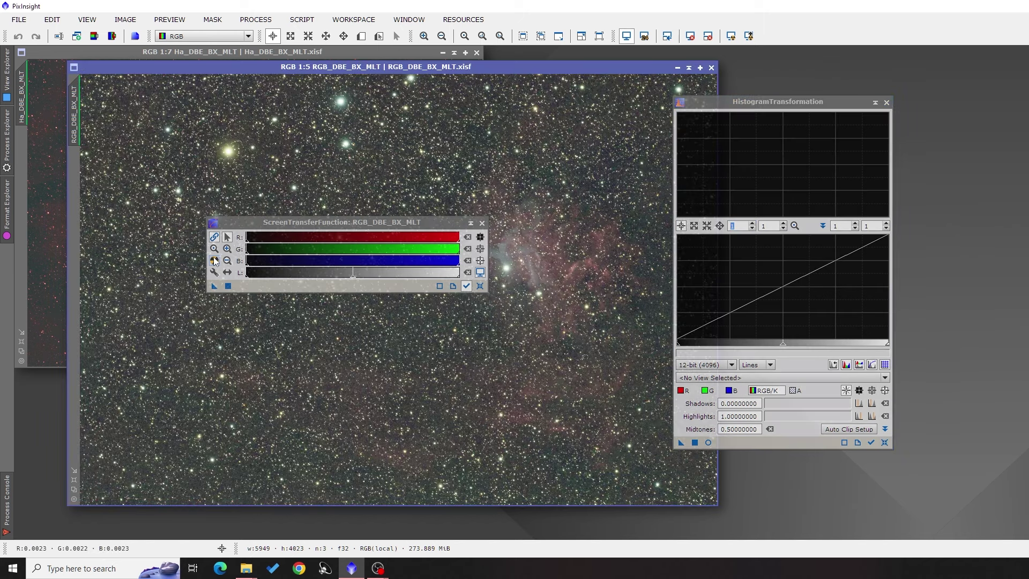
pyautogui.moveTo(215, 286); pyautogui.dragTo(768, 443)
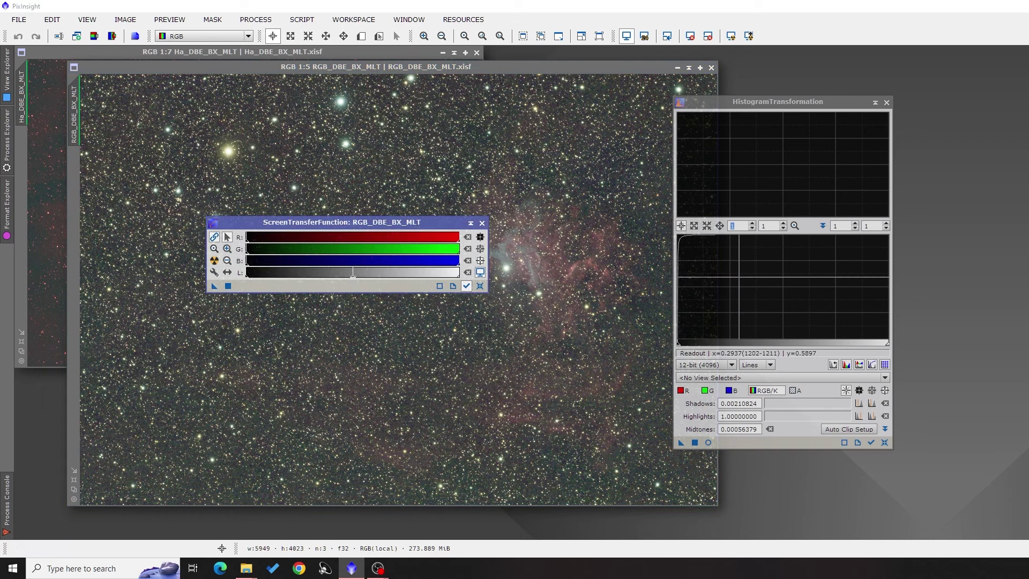
pyautogui.click(737, 226)
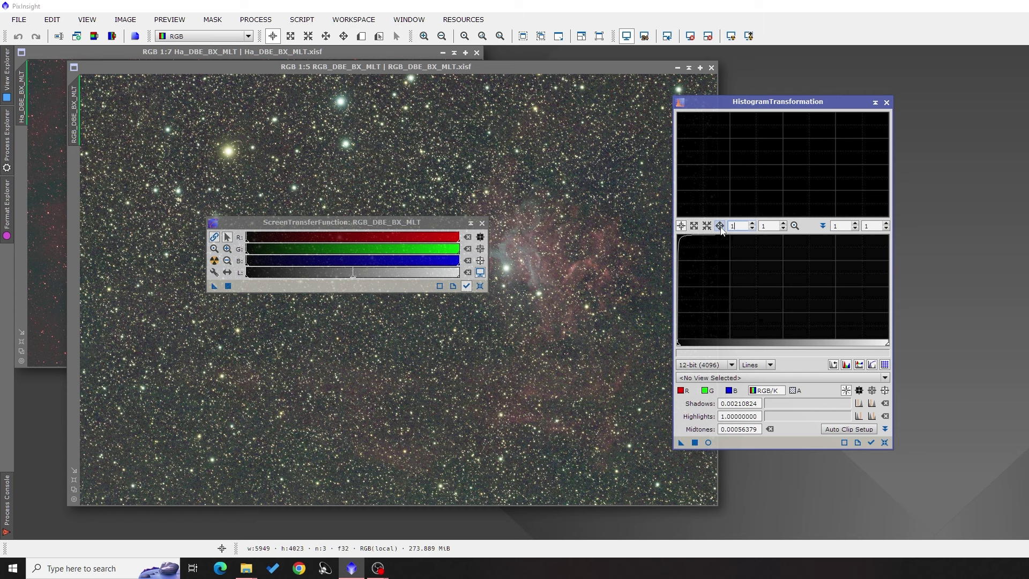
pyautogui.write('00')
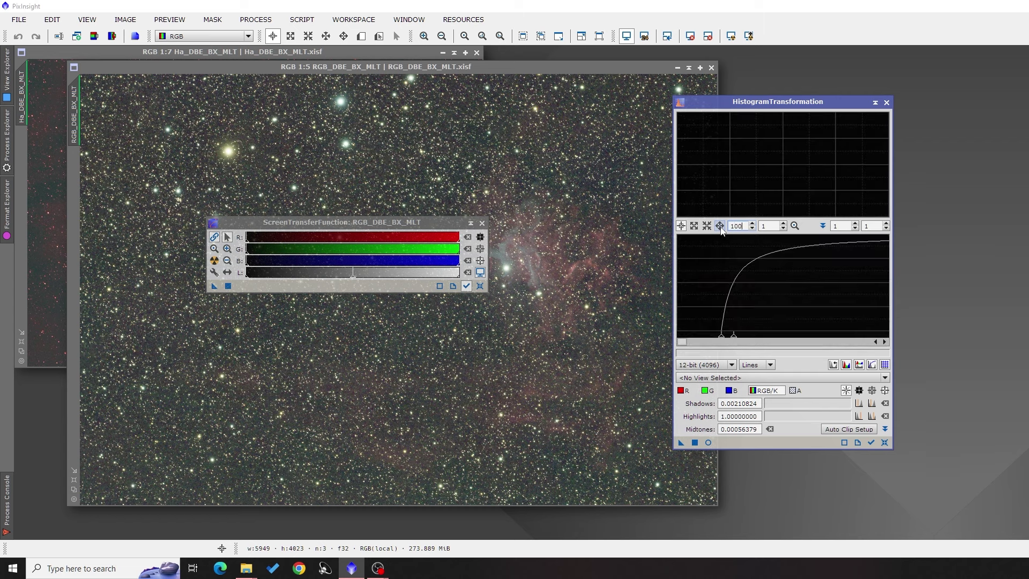
pyautogui.click(628, 37)
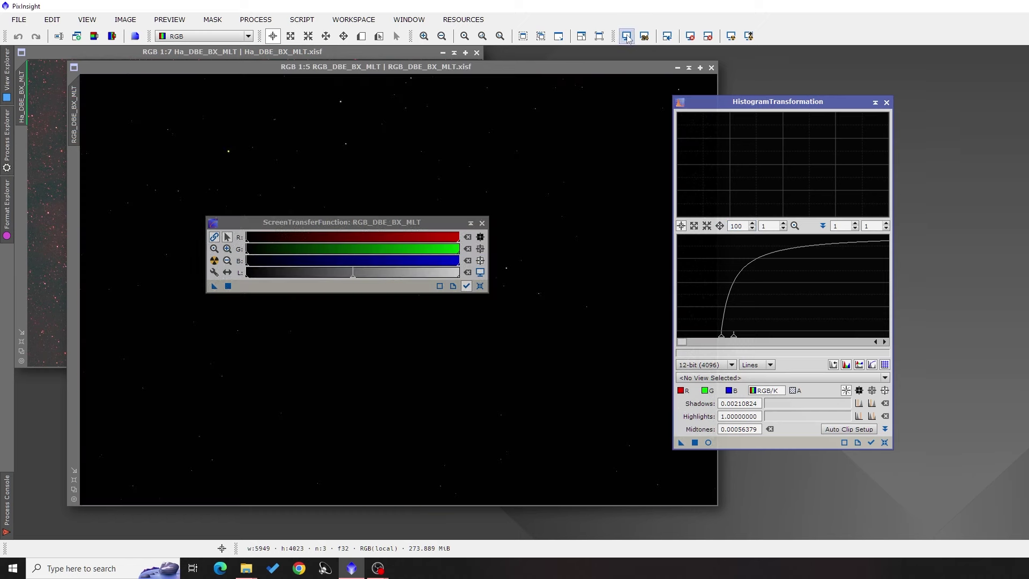
pyautogui.click(708, 442)
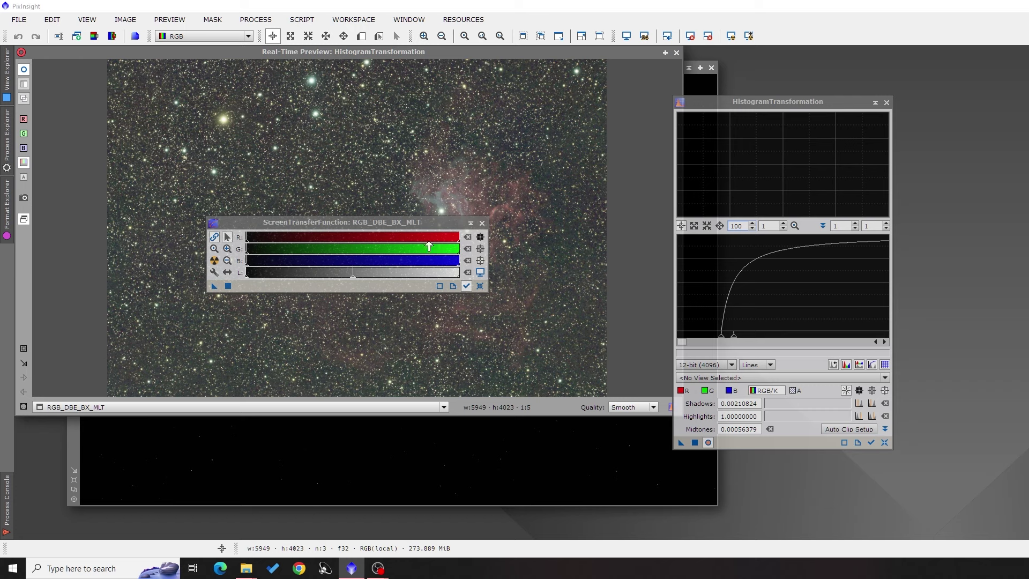
pyautogui.click(469, 223)
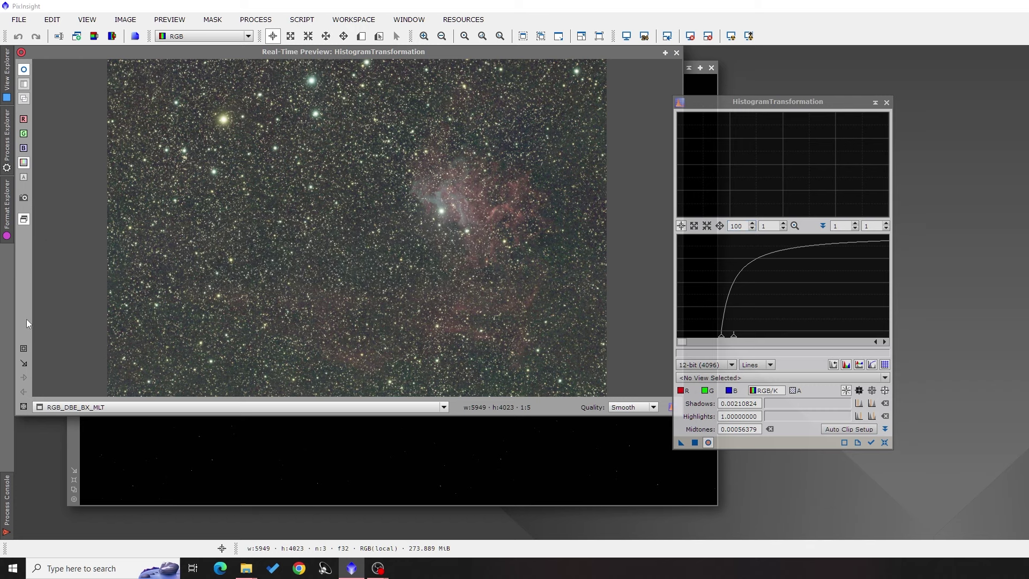
# Step: Tweak midtones to 0.00064572 with shadows 0.00210824, and apply the stretch permanently to RGB
pyautogui.click(23, 348)
pyautogui.moveTo(351, 97); pyautogui.dragTo(568, 316)
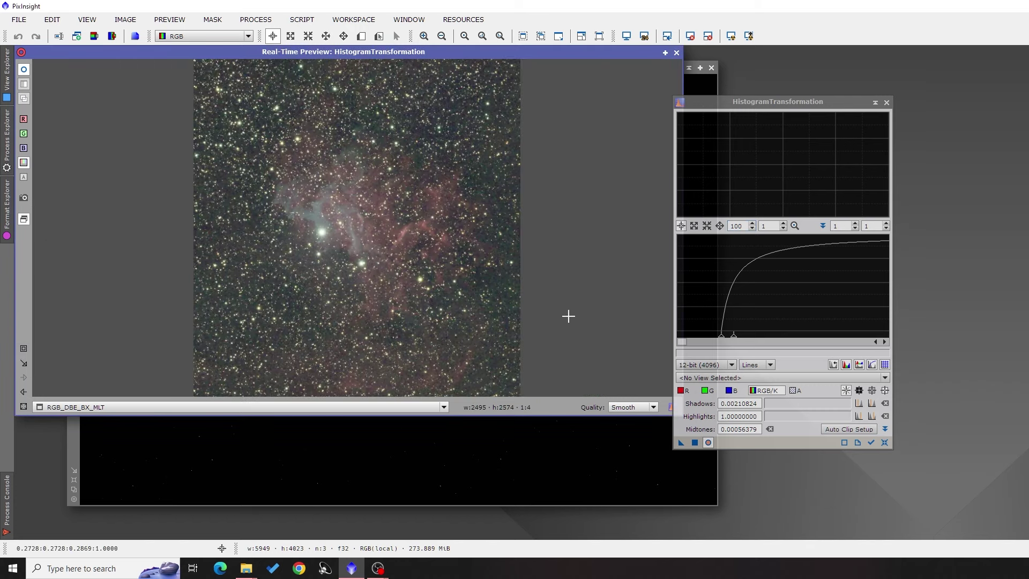
pyautogui.click(733, 337)
pyautogui.moveTo(733, 340); pyautogui.dragTo(737, 339)
pyautogui.moveTo(734, 338); pyautogui.dragTo(735, 339)
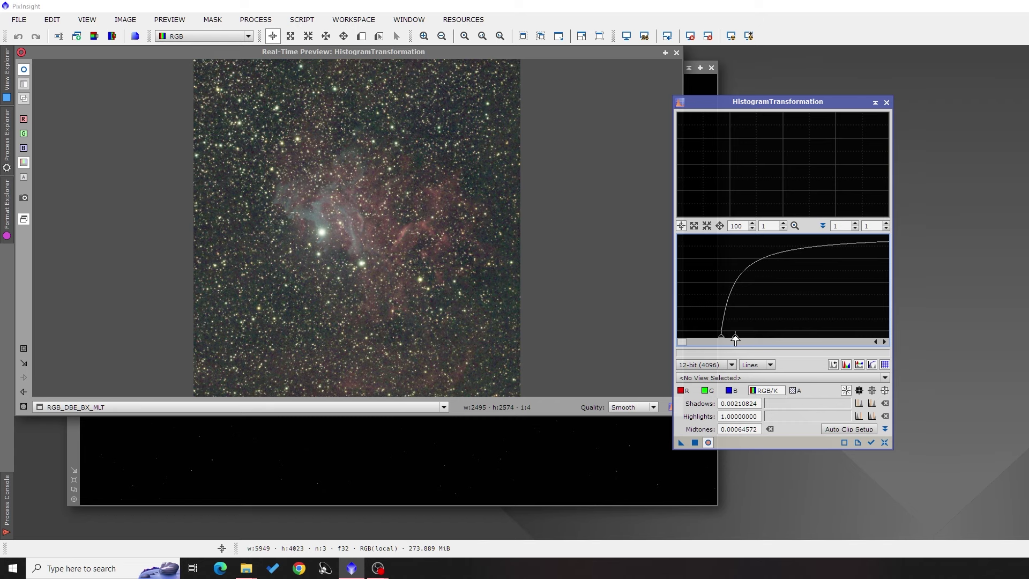
pyautogui.click(23, 392)
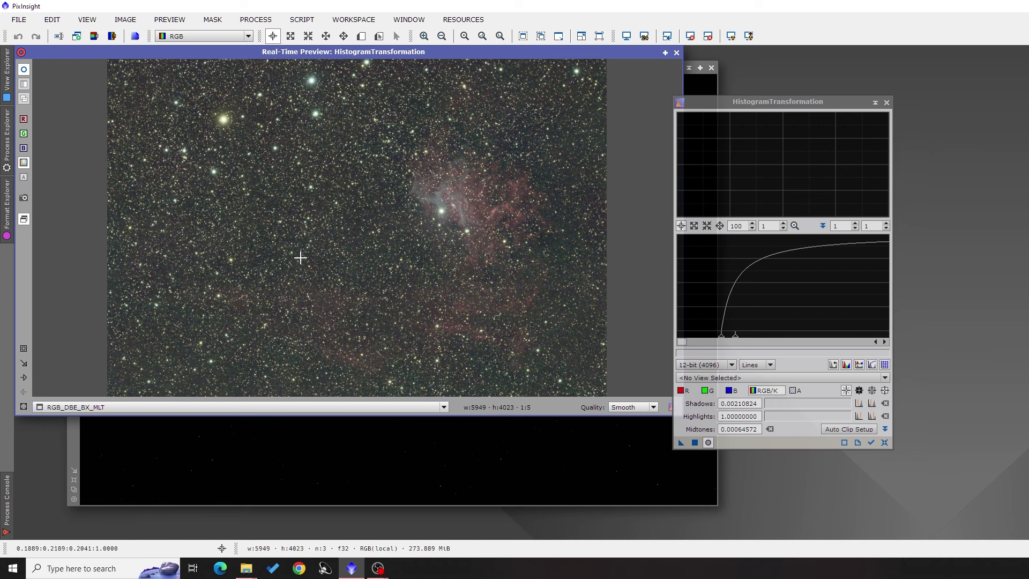
pyautogui.click(708, 443)
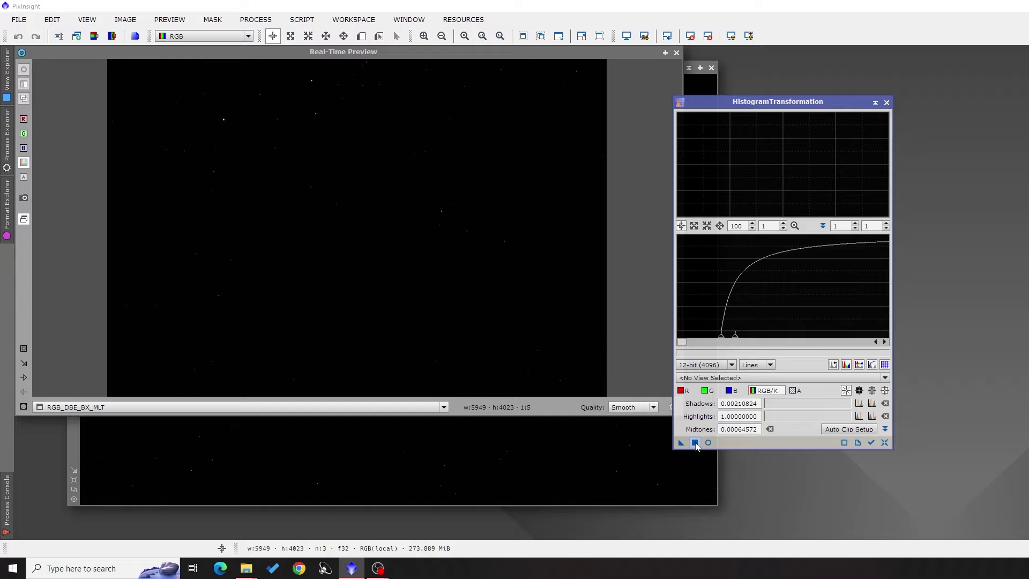
pyautogui.click(695, 442)
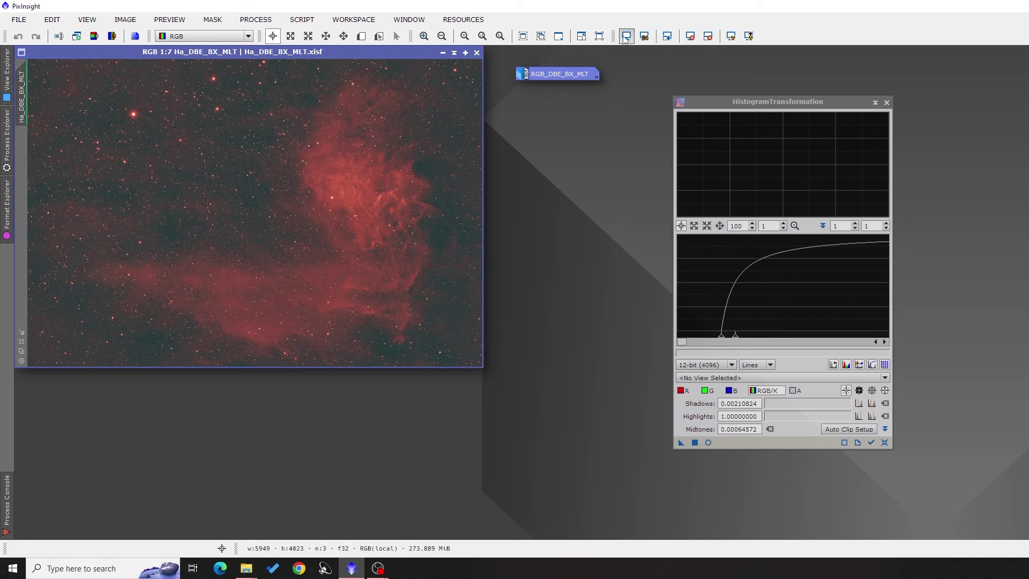
pyautogui.click(626, 36)
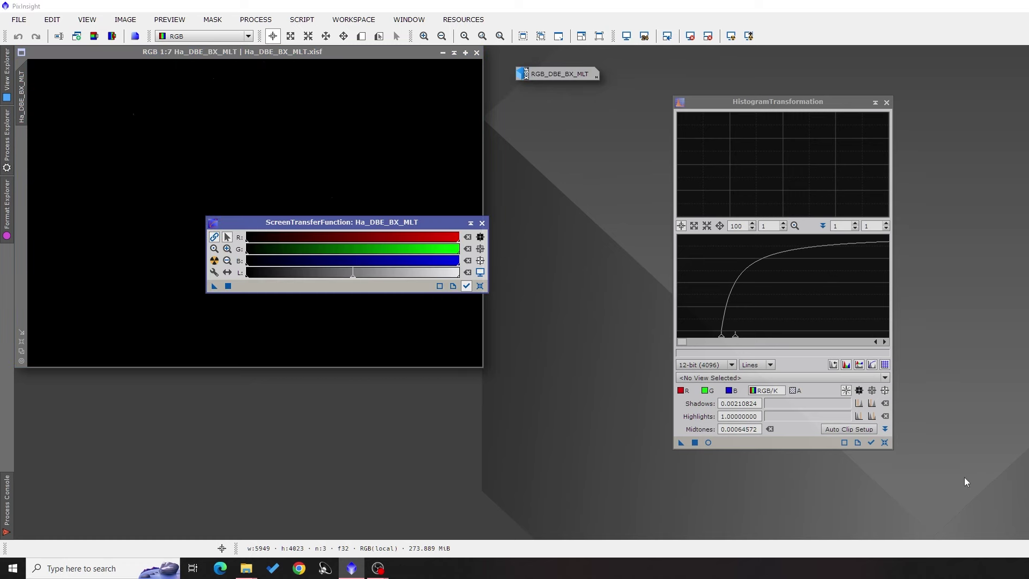
# Step: Reset HistogramTransformation, transfer the Ha auto-stretch into it, and open a live preview
pyautogui.moveTo(750, 101); pyautogui.dragTo(661, 95)
pyautogui.click(214, 260)
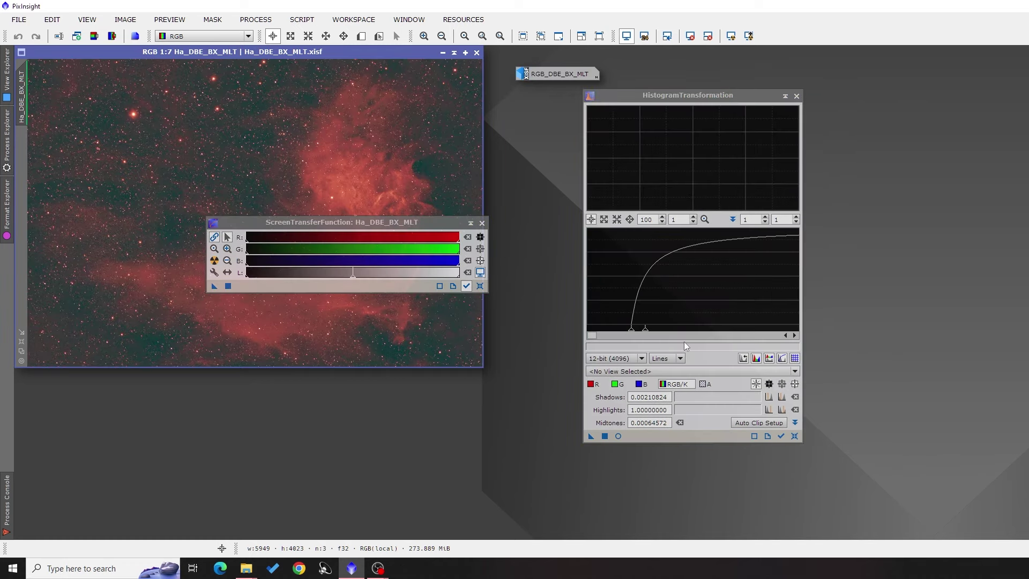
pyautogui.click(794, 436)
pyautogui.moveTo(214, 286); pyautogui.dragTo(595, 284)
pyautogui.click(626, 36)
pyautogui.click(482, 223)
pyautogui.click(618, 436)
# Step: Fine-tune Ha midtones to 0.00023594 (shadows 0.00018077) and apply the stretch permanently
pyautogui.moveTo(379, 96); pyautogui.dragTo(535, 234)
pyautogui.scroll(1, 625, 300)
pyautogui.moveTo(618, 333); pyautogui.dragTo(628, 333)
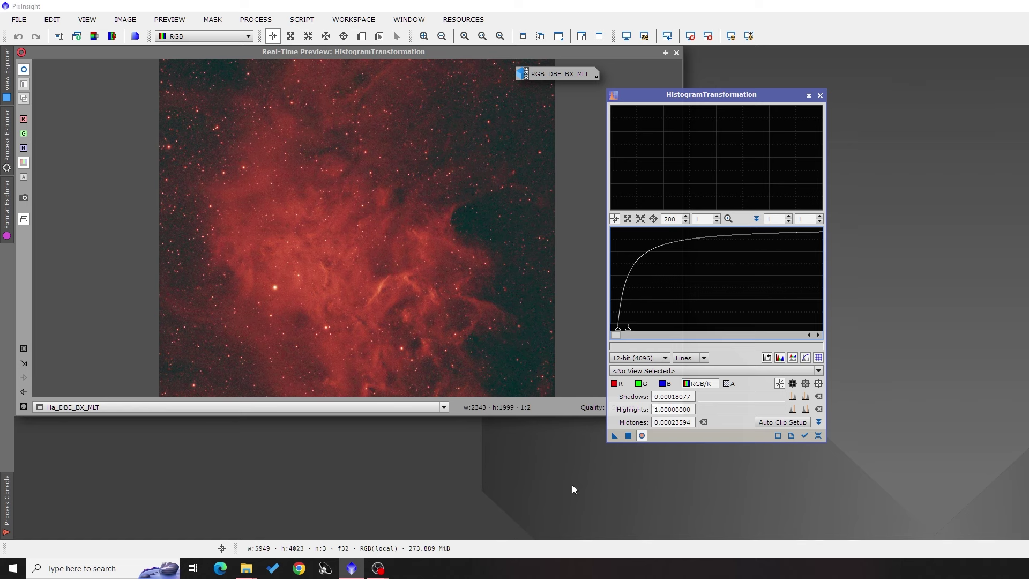
pyautogui.click(642, 436)
pyautogui.click(641, 436)
pyautogui.click(642, 436)
pyautogui.click(628, 436)
pyautogui.click(820, 95)
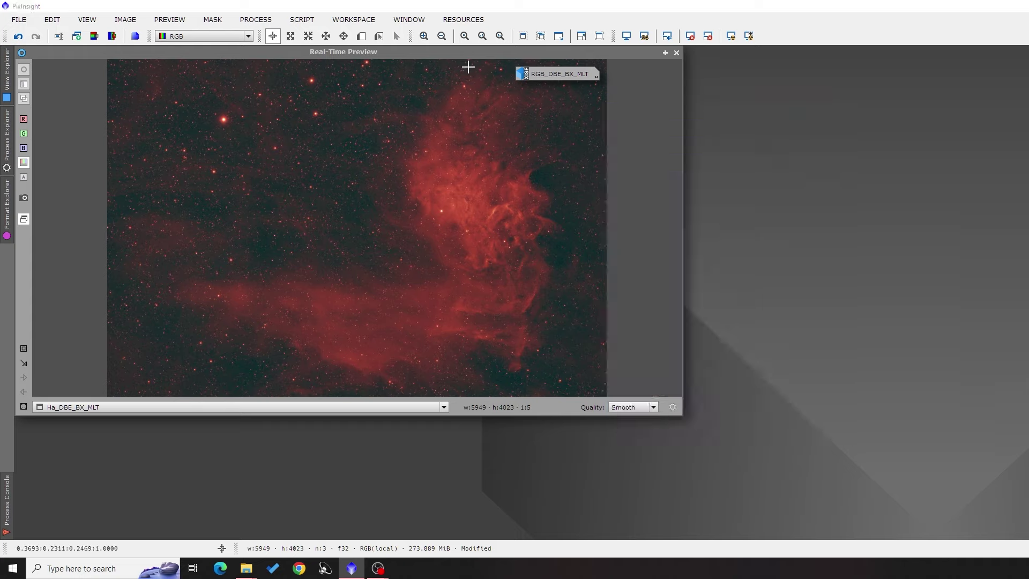
pyautogui.click(19, 19)
pyautogui.click(32, 124)
# Step: Create a nonlinear folder and save the stretched Ha image in it as Ha.xisf
pyautogui.rightClick(262, 280)
pyautogui.moveTo(290, 390)
pyautogui.click(394, 392)
pyautogui.write('nonlinear')
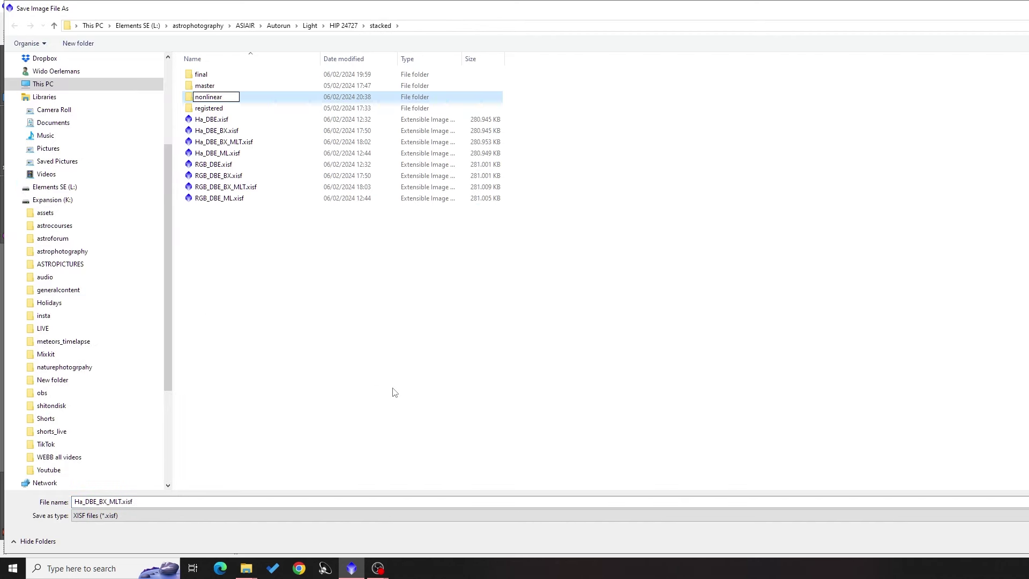
pyautogui.press('Return')
pyautogui.press('Return')
pyautogui.doubleClick(103, 502)
pyautogui.write('Ha')
pyautogui.press('Return')
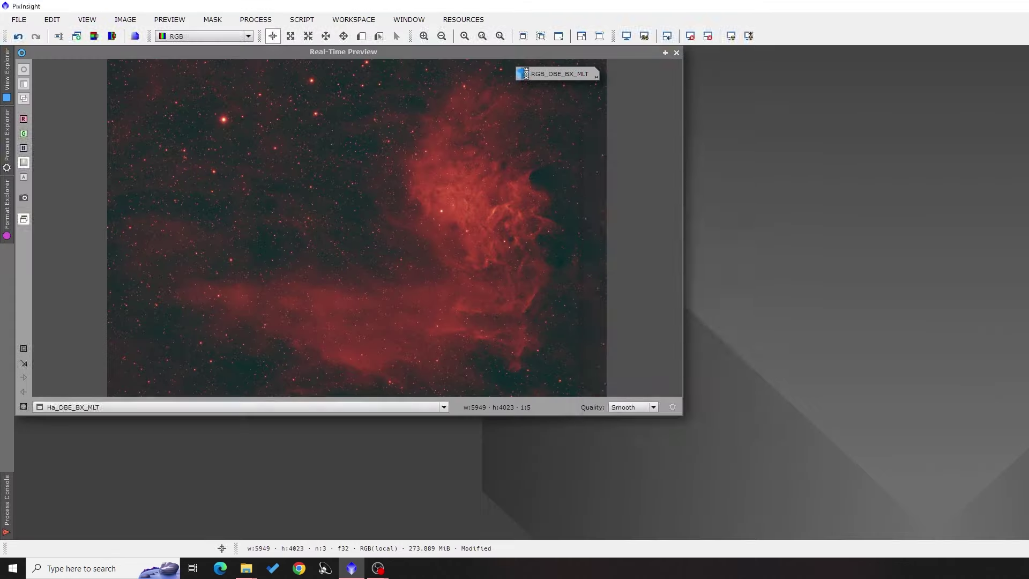
pyautogui.click(699, 407)
# Step: Save the stretched RGB image as RGB.xisf in the nonlinear folder
pyautogui.doubleClick(558, 73)
pyautogui.click(19, 20)
pyautogui.click(187, 127)
pyautogui.doubleClick(204, 97)
pyautogui.doubleClick(105, 502)
pyautogui.write('RGB')
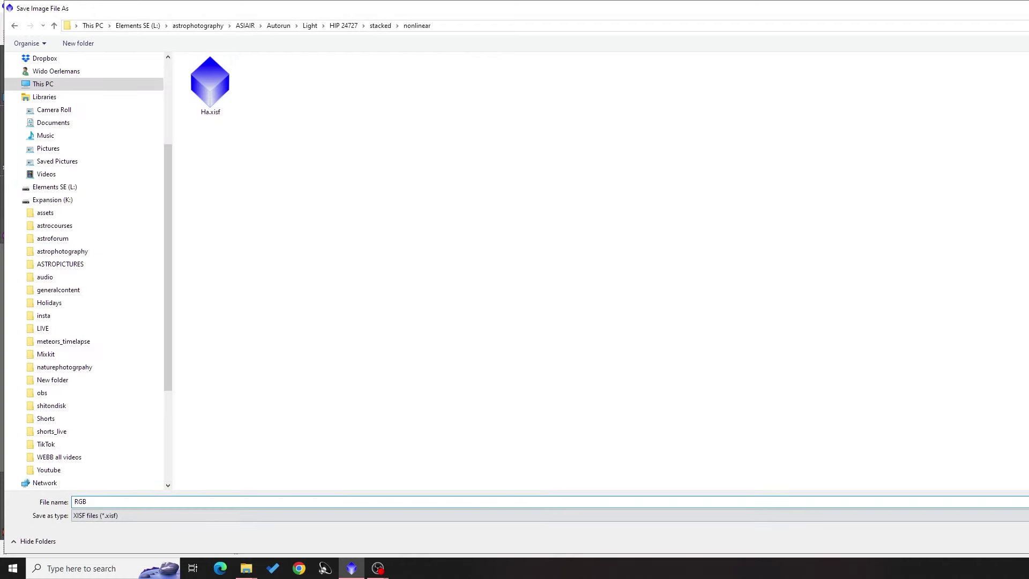
pyautogui.press('Return')
pyautogui.click(698, 408)
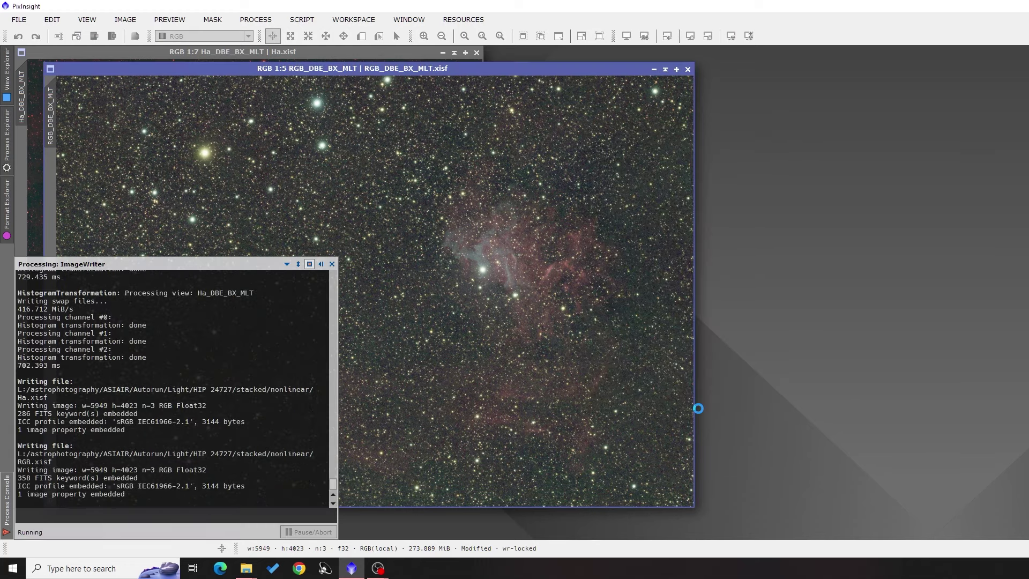
pyautogui.click(331, 54)
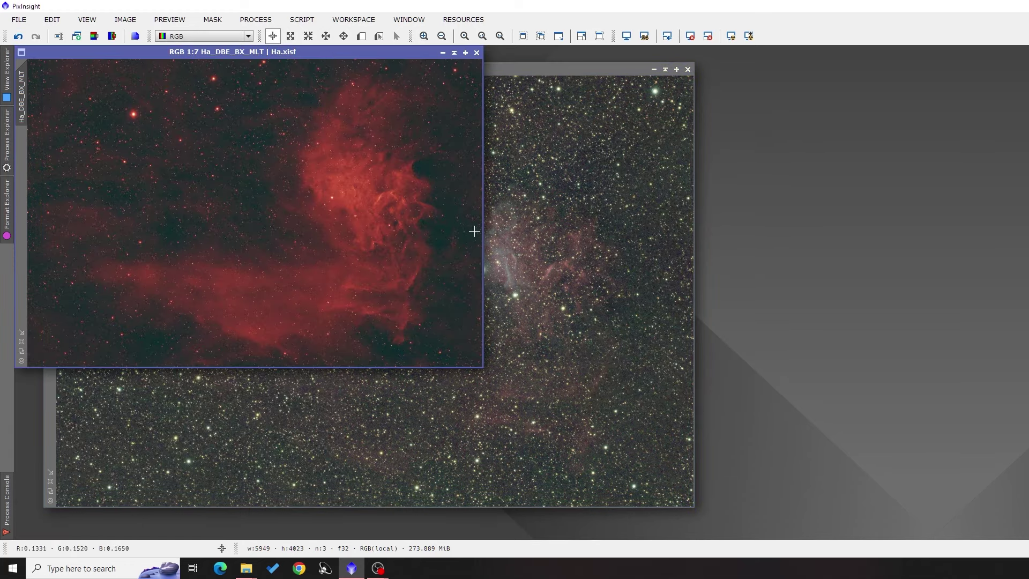
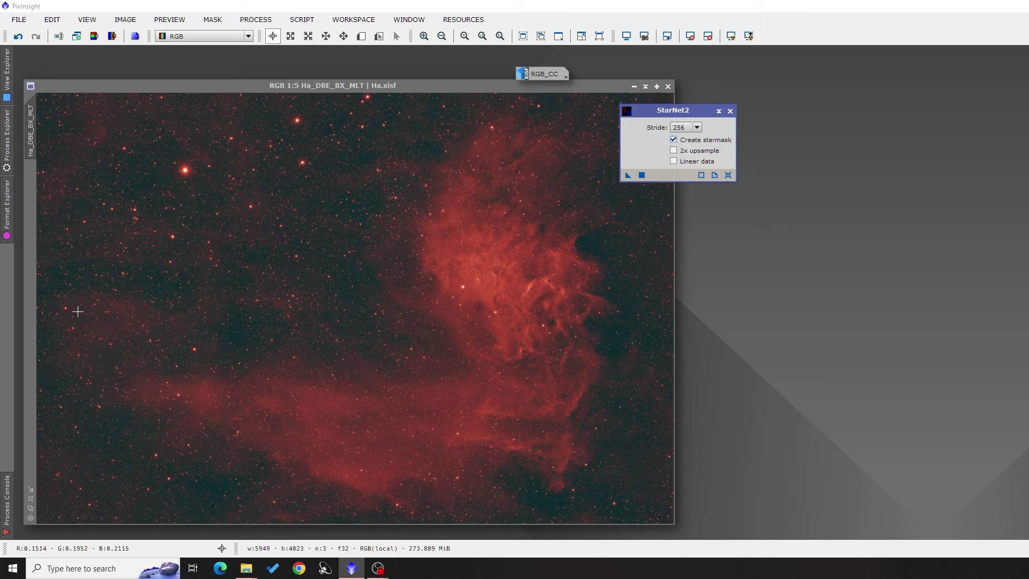
# Step: Run StarNet2 with Create starmask on the Ha image, then iconize star_mask and set it aside
pyautogui.click(627, 175)
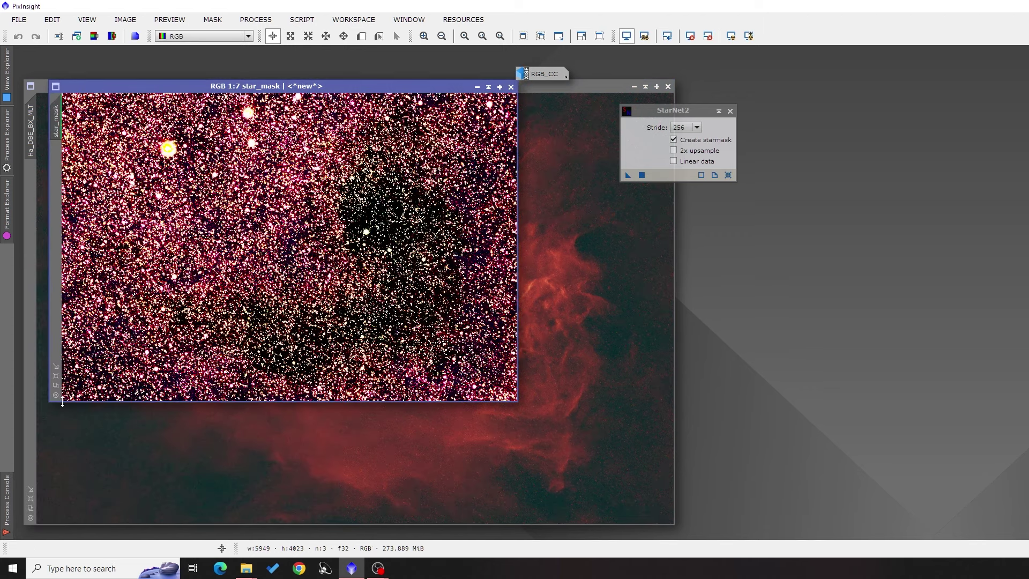
pyautogui.click(473, 87)
pyautogui.moveTo(292, 248); pyautogui.dragTo(101, 62)
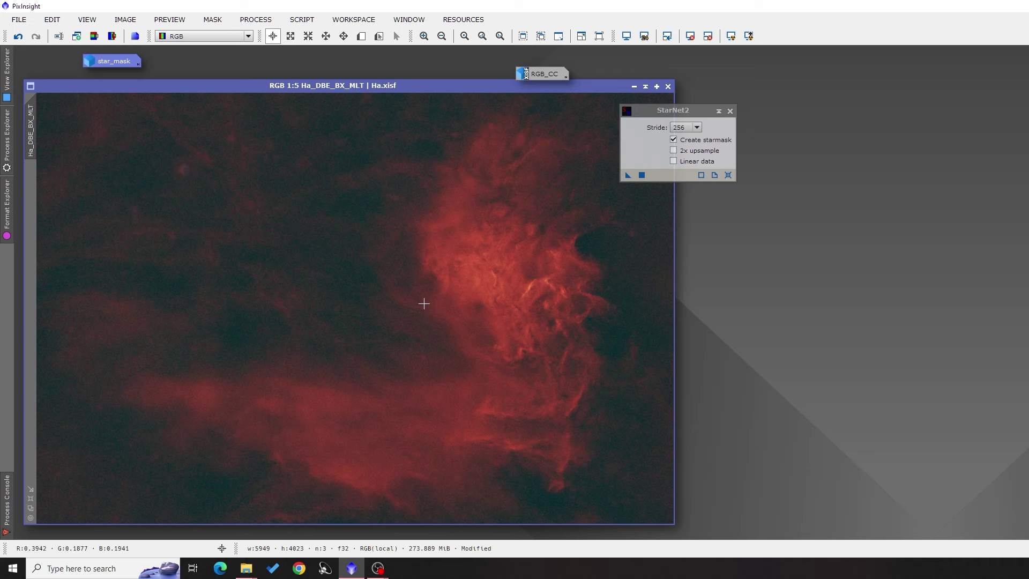
pyautogui.scroll(-4, 423, 303)
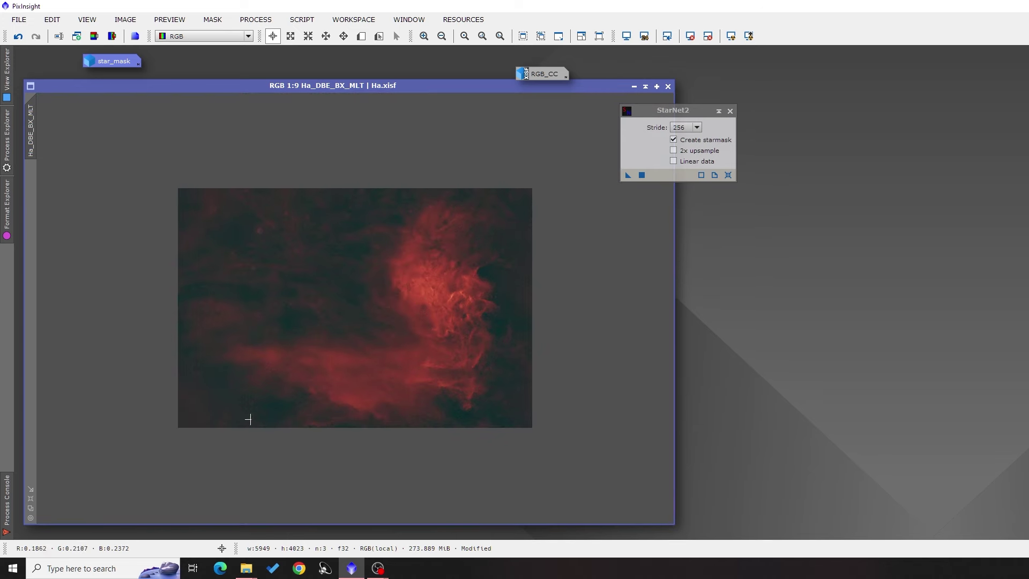
pyautogui.scroll(4, 425, 363)
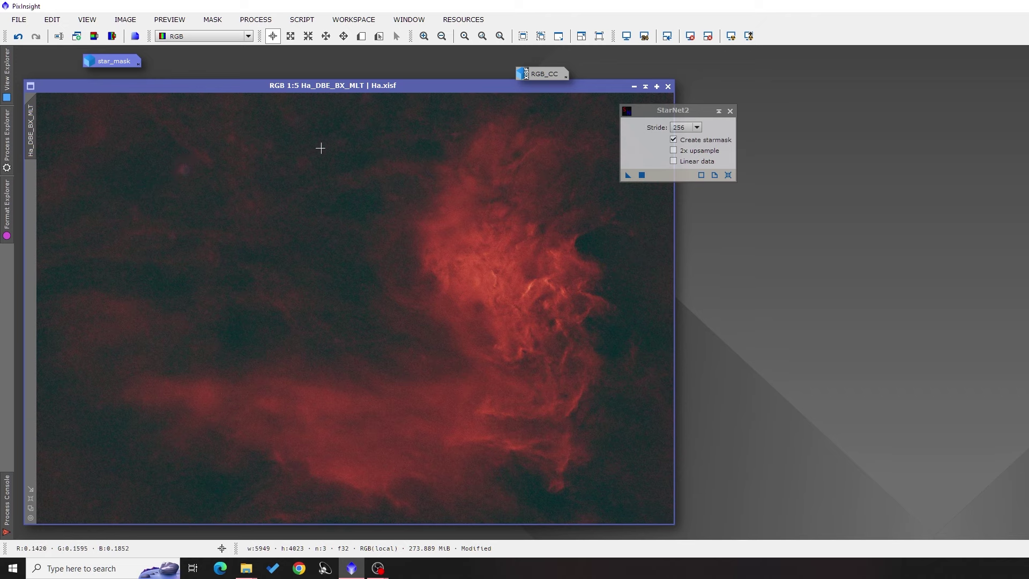
# Step: Bring up CloneStamp and frame the leftover pinkish blob on the starless Ha image at 1:1
pyautogui.click(255, 20)
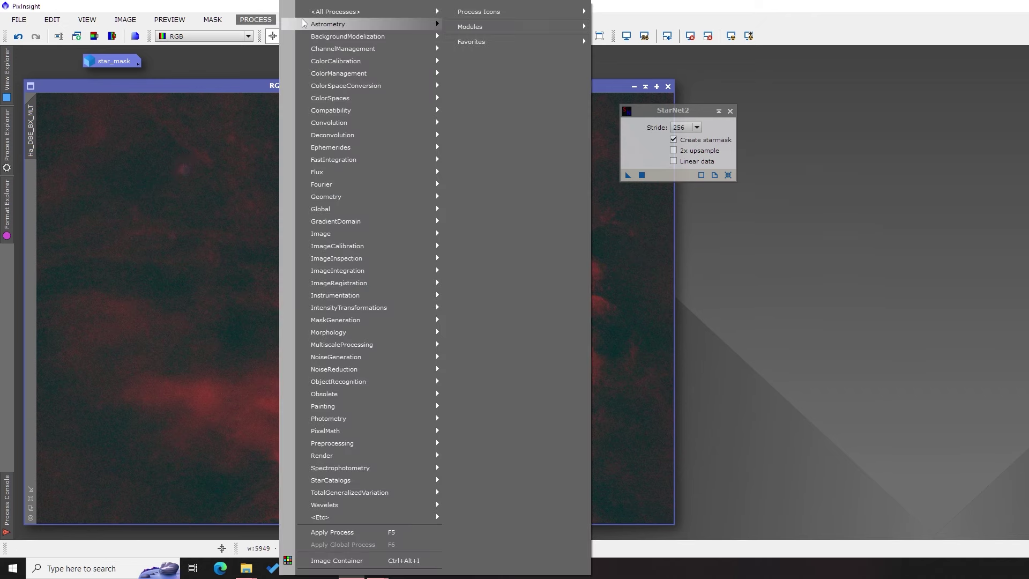
pyautogui.moveTo(316, 12)
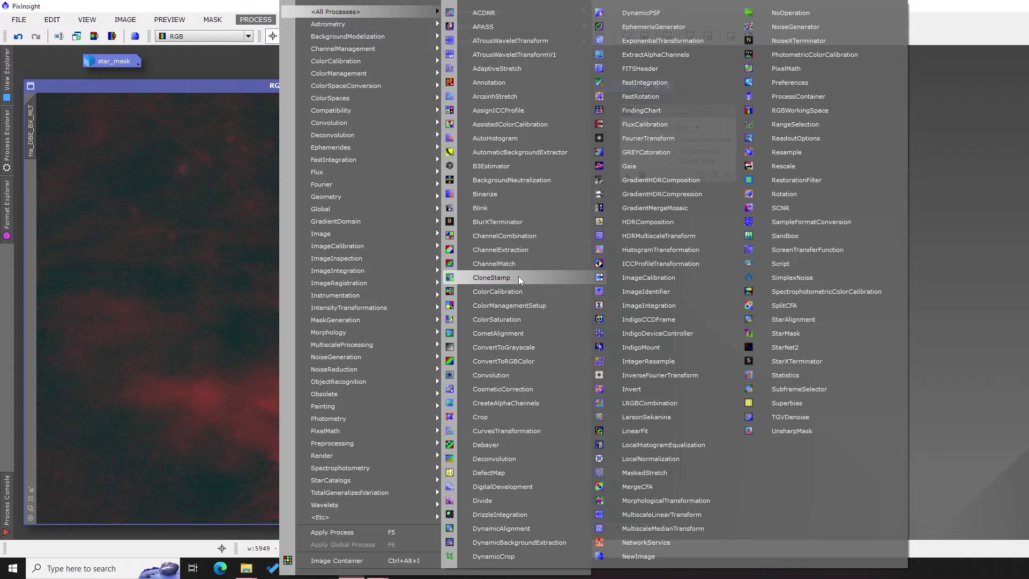
pyautogui.click(519, 277)
pyautogui.moveTo(720, 235); pyautogui.dragTo(576, 278)
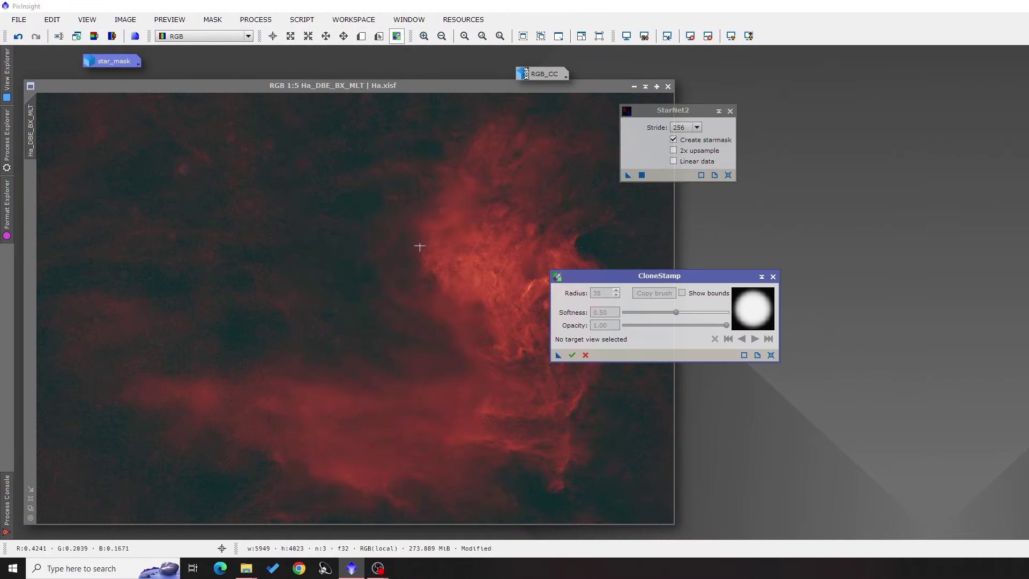
pyautogui.scroll(4, 206, 184)
pyautogui.moveTo(207, 184); pyautogui.dragTo(358, 327)
pyautogui.click(624, 353)
pyautogui.click(337, 322)
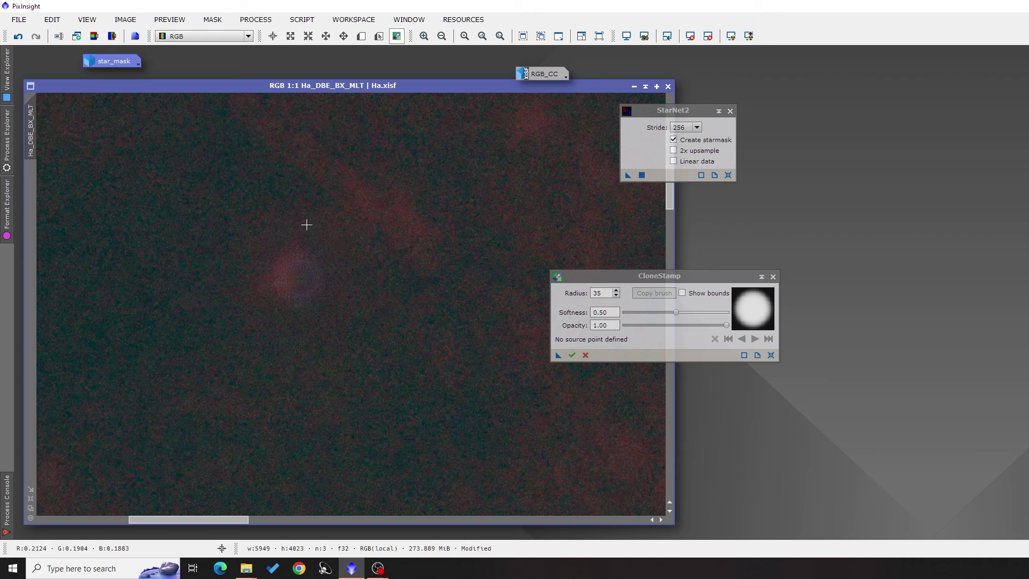
# Step: Set a clone source in clean sky with brush radius 50, test a stamp, then undo it
pyautogui.keyDown('ctrl'); pyautogui.click(350, 250); pyautogui.keyUp('ctrl')
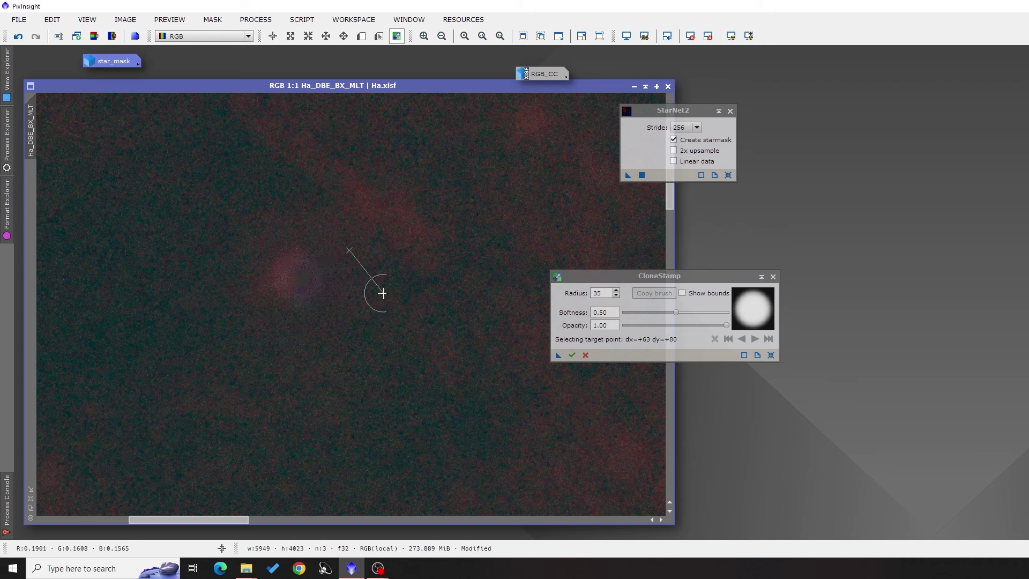
pyautogui.doubleClick(594, 293)
pyautogui.write('55')
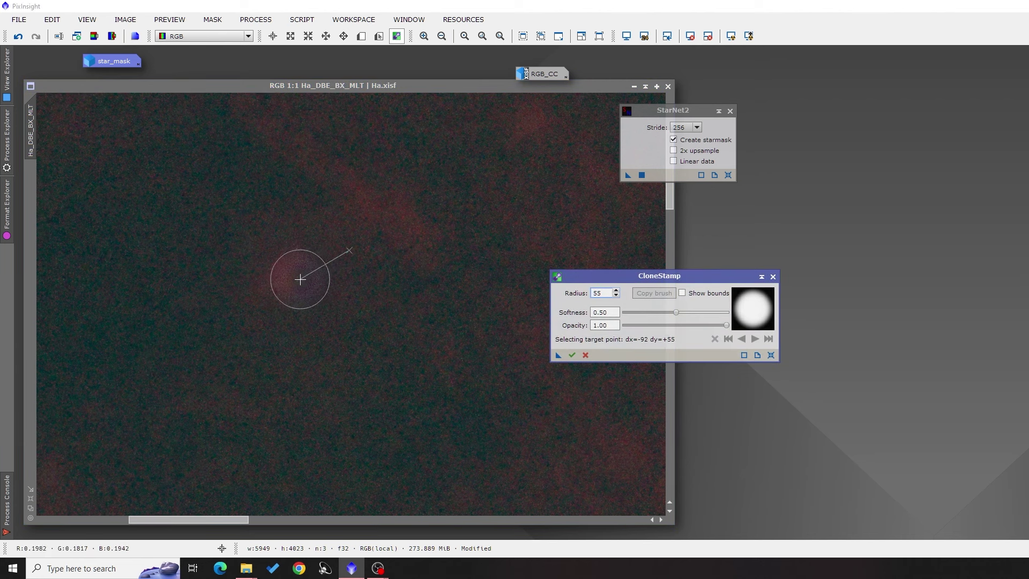
pyautogui.click(603, 298)
pyautogui.press('BackSpace')
pyautogui.write('0')
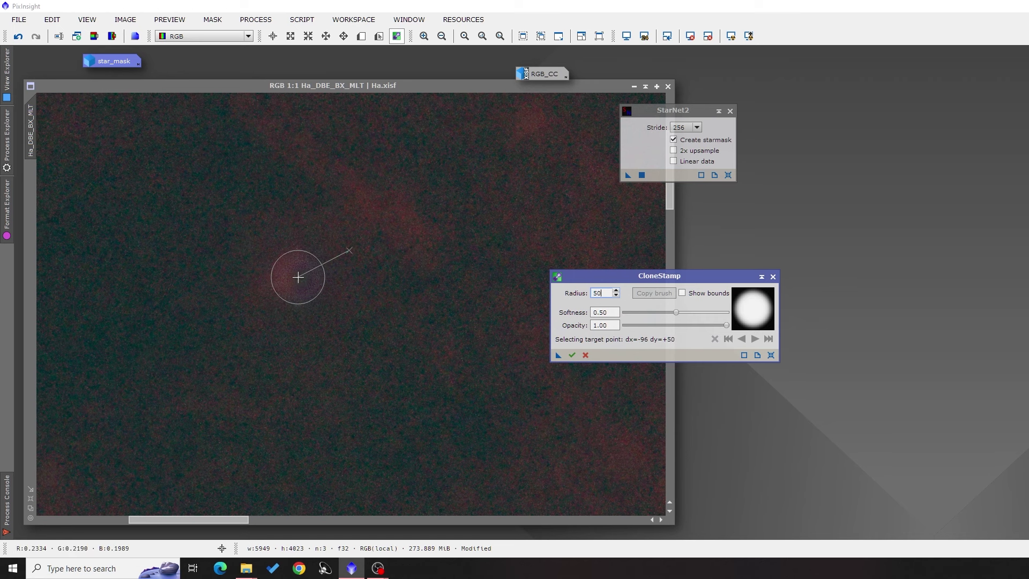
pyautogui.click(298, 277)
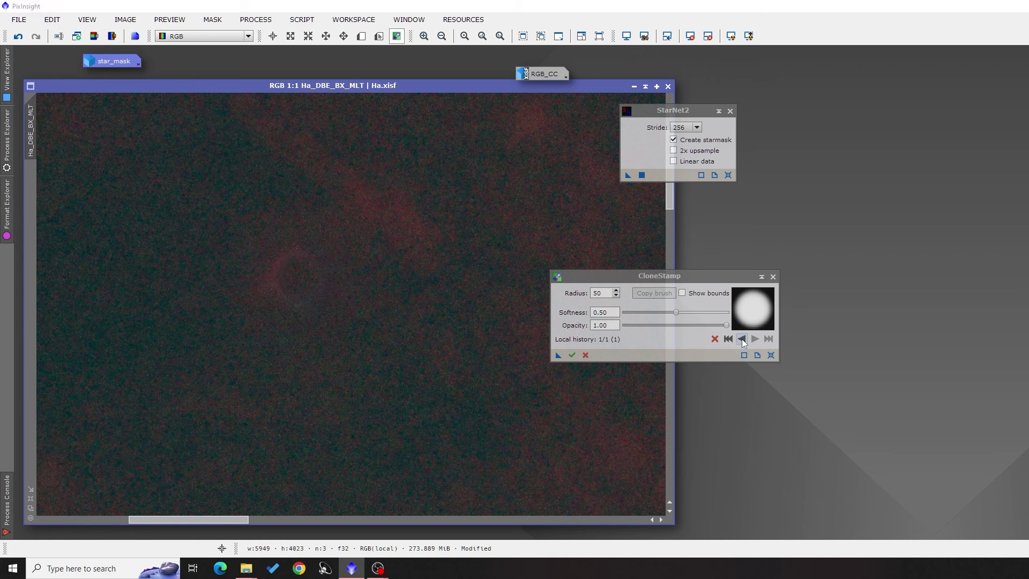
pyautogui.click(741, 338)
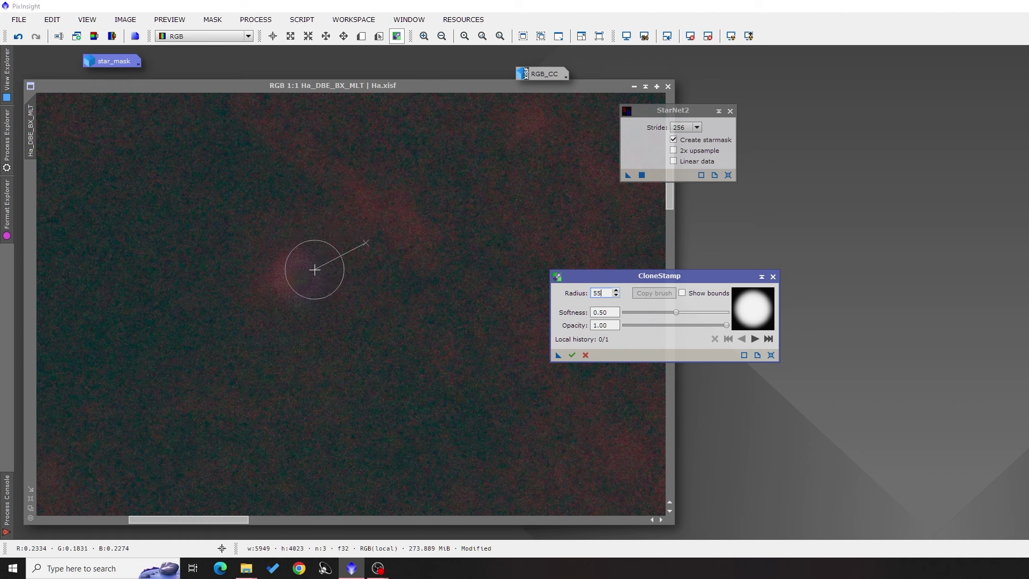
# Step: Stamp clean background sky over the pinkish blob and its edges, then end the CloneStamp session
pyautogui.keyDown('ctrl'); pyautogui.click(356, 331); pyautogui.keyUp('ctrl')
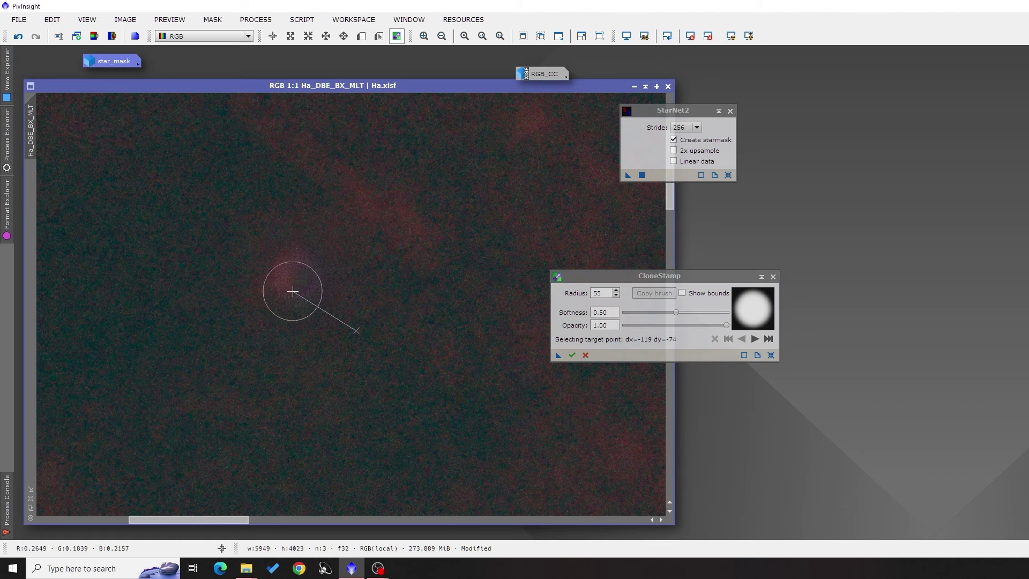
pyautogui.click(301, 275)
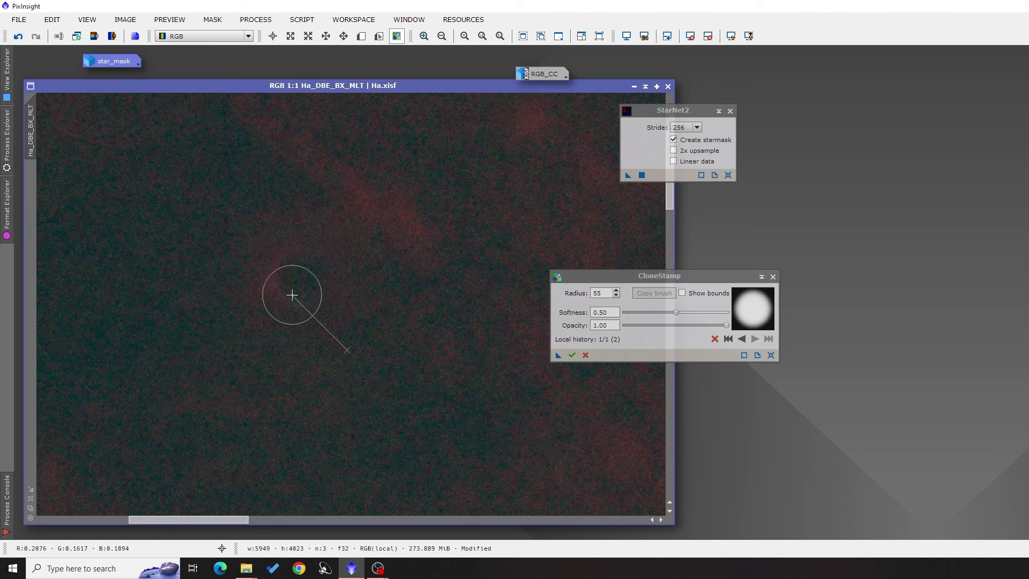
pyautogui.click(290, 276)
pyautogui.click(308, 275)
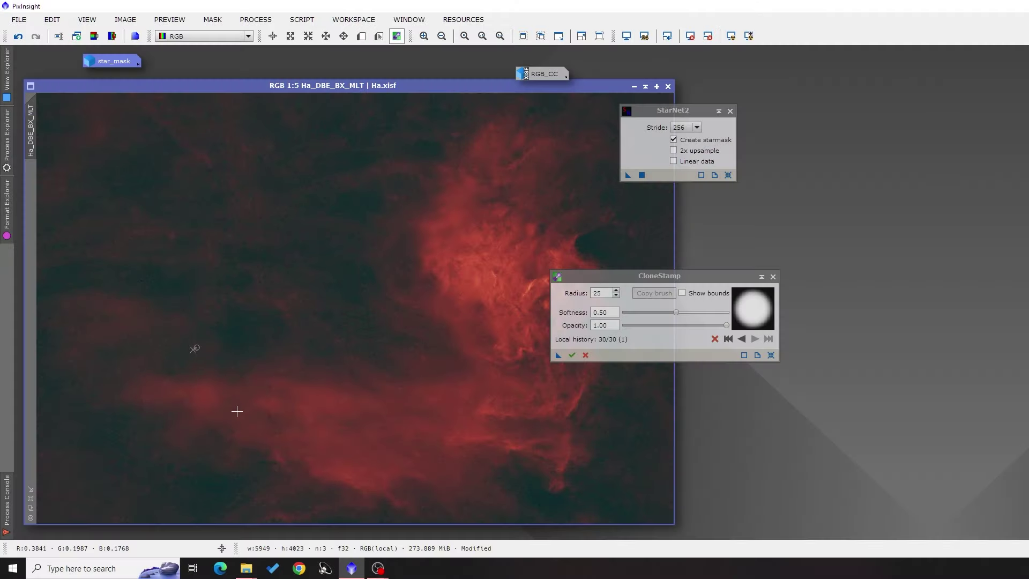
pyautogui.scroll(-1, 237, 411)
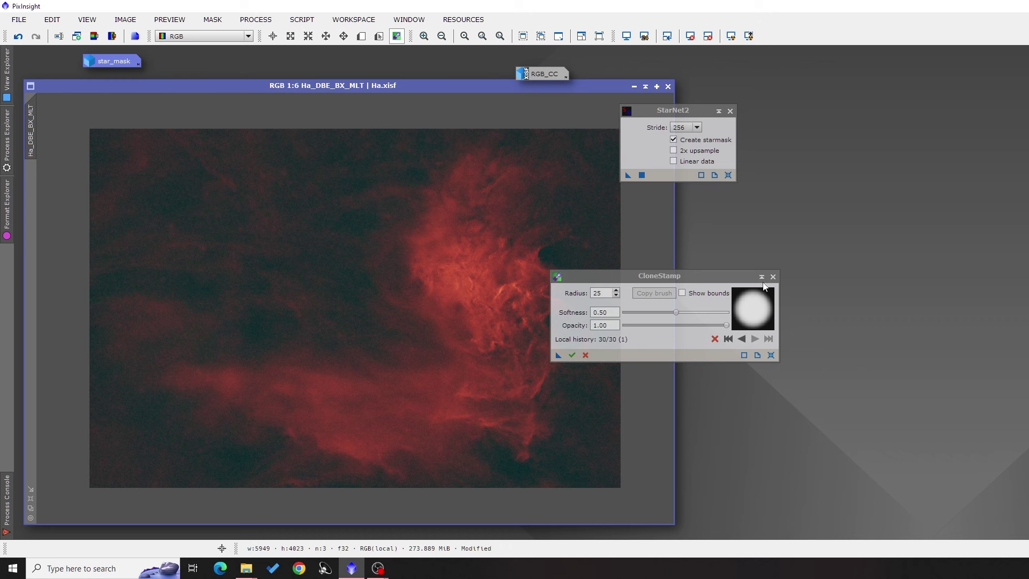
pyautogui.click(584, 356)
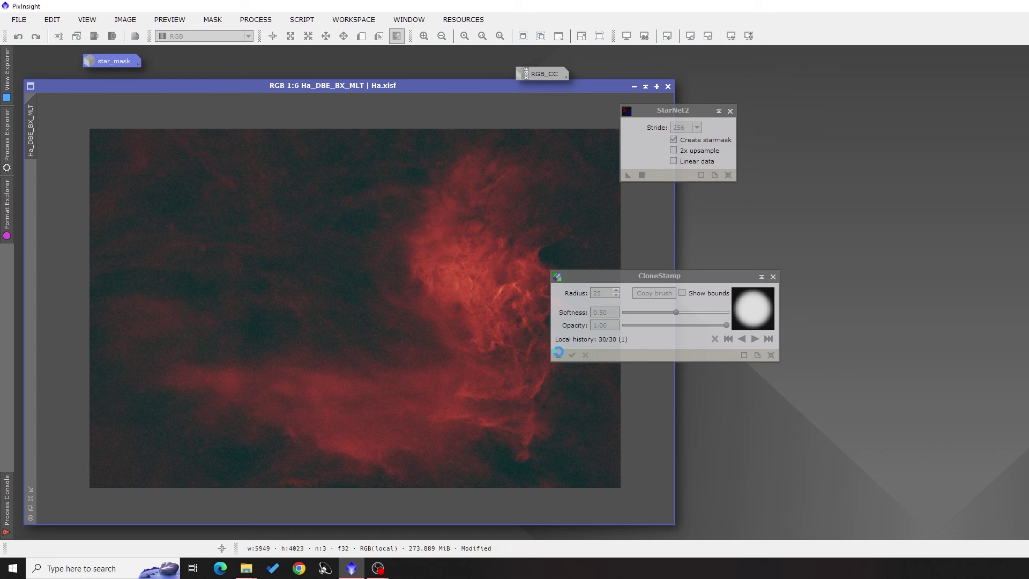
pyautogui.click(761, 277)
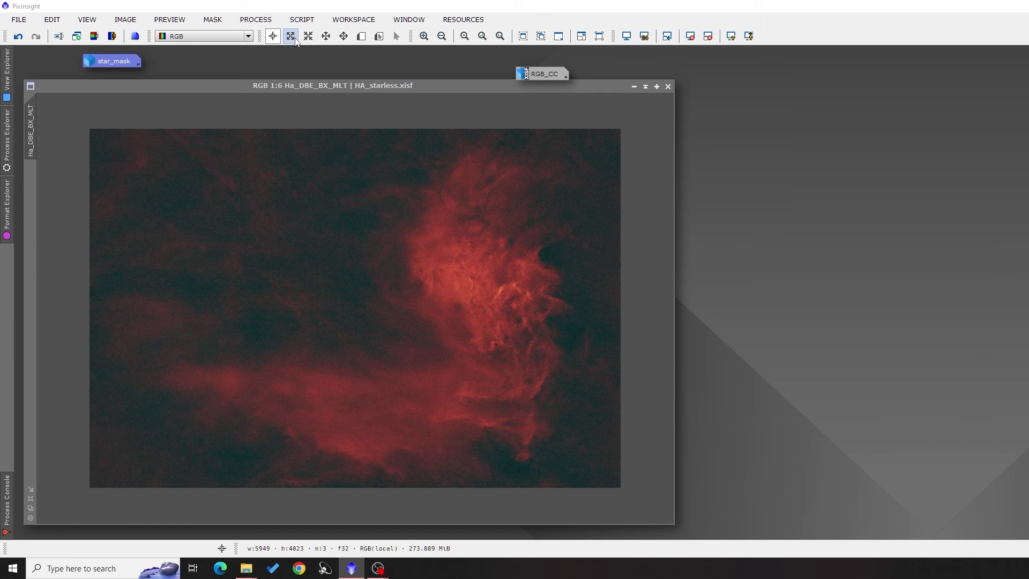
# Step: Extract the CIE L* lightness of the starless Ha image as Ha_DBE_BX_MLT_L and zoom it to fit
pyautogui.moveTo(308, 88); pyautogui.dragTo(330, 85)
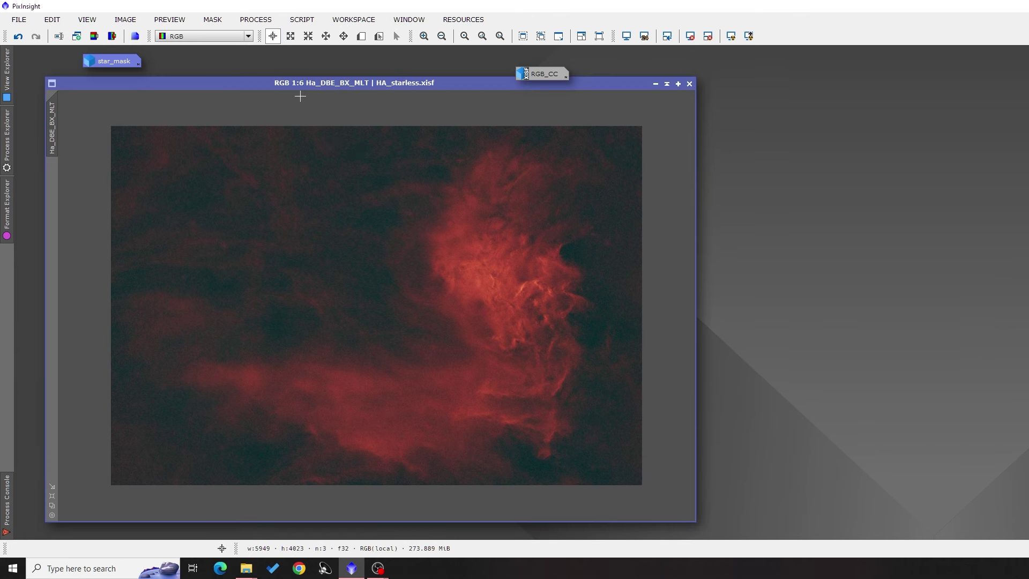
pyautogui.click(94, 37)
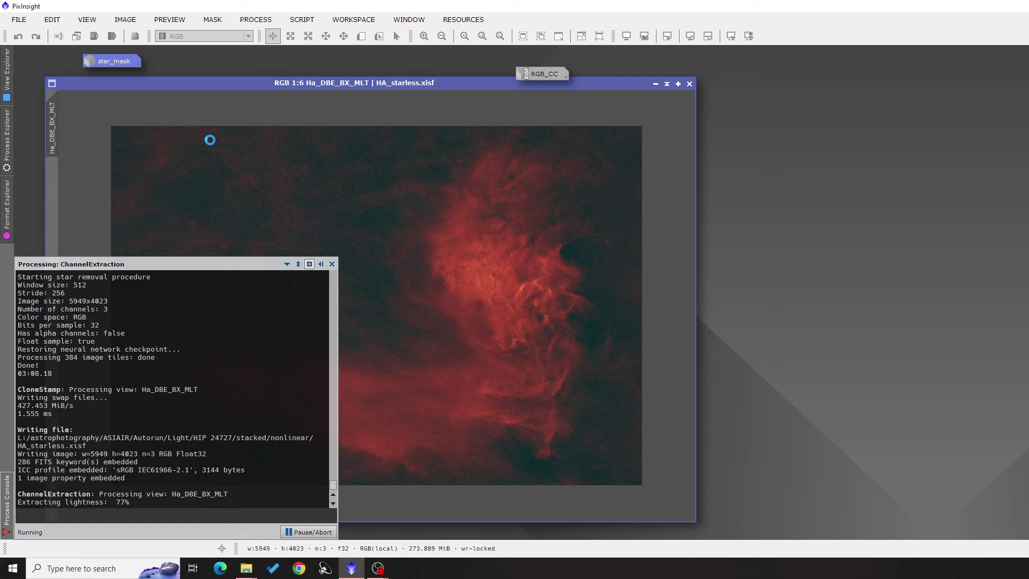
pyautogui.moveTo(271, 110); pyautogui.dragTo(343, 105)
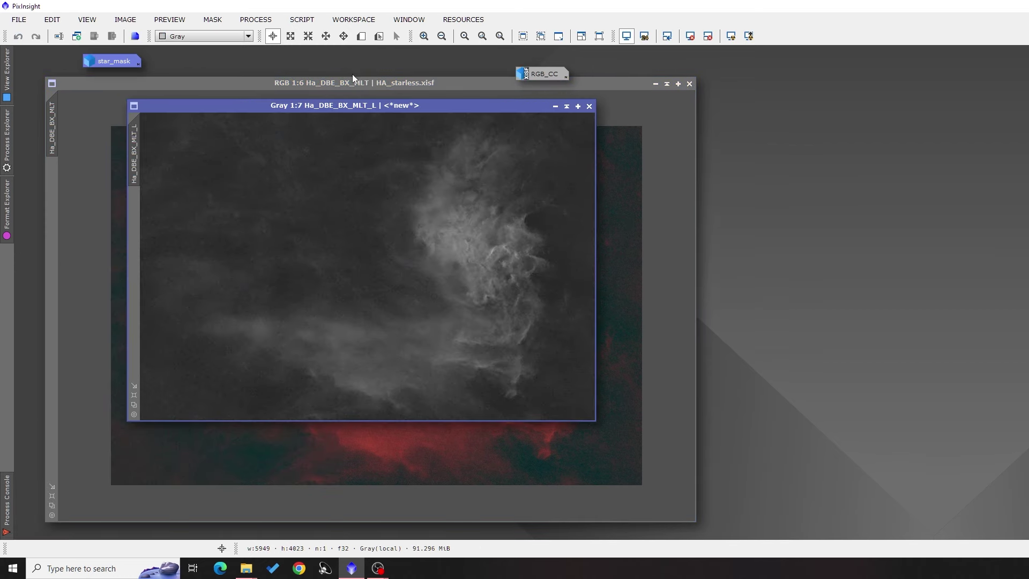
pyautogui.click(524, 36)
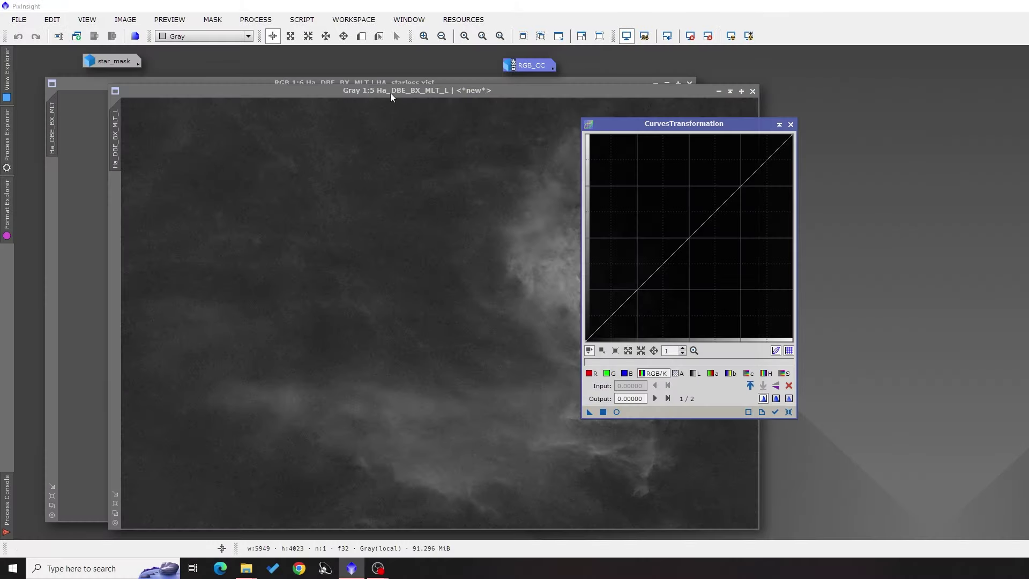
# Step: Stretch the lightness copy with curves, raising the midtones to brighten the nebulosity
pyautogui.moveTo(391, 96); pyautogui.dragTo(307, 76)
pyautogui.moveTo(625, 125); pyautogui.dragTo(662, 118)
pyautogui.moveTo(6, 482)
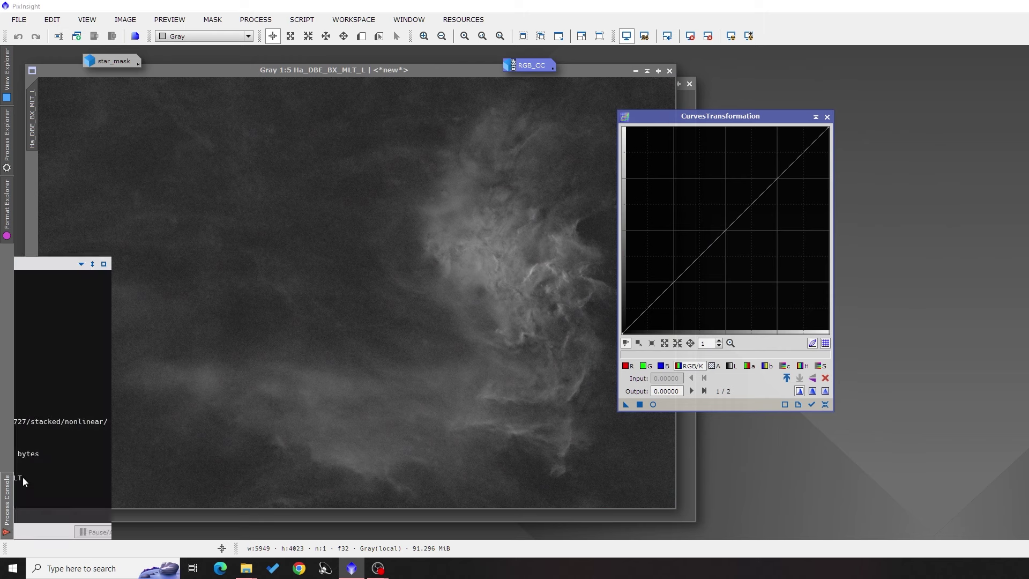
pyautogui.click(652, 405)
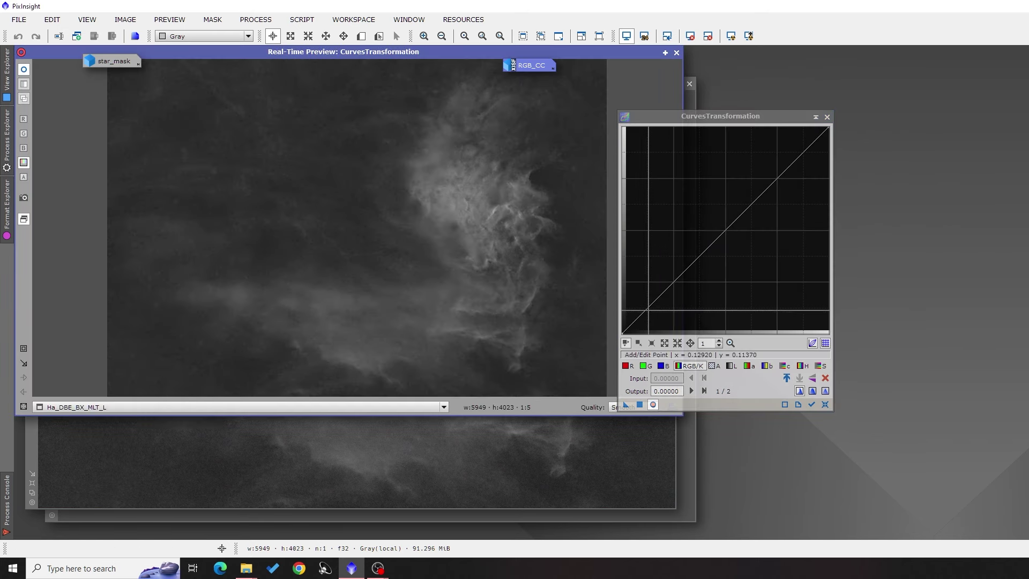
pyautogui.click(651, 305)
pyautogui.moveTo(177, 375); pyautogui.dragTo(502, 209)
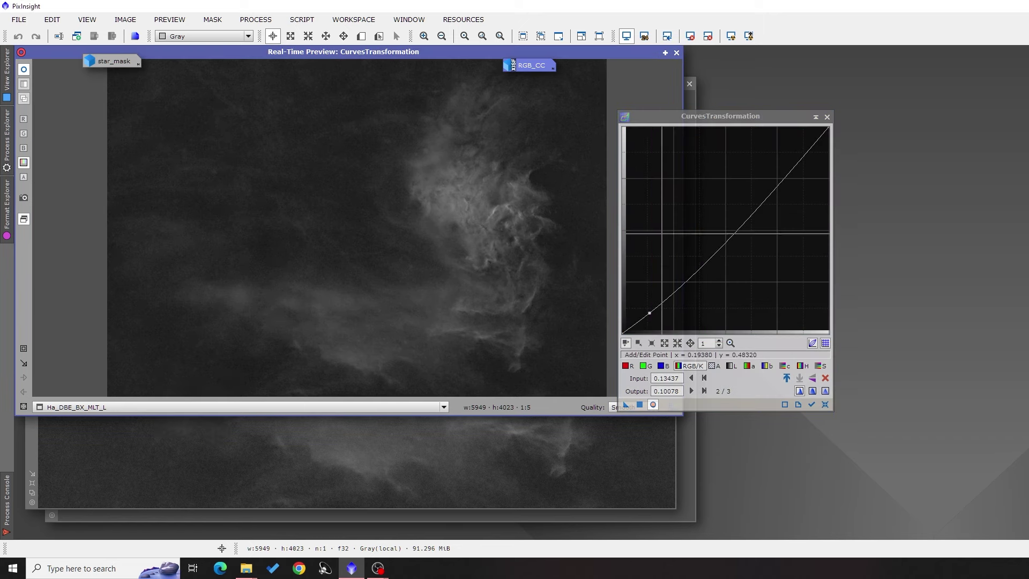
pyautogui.moveTo(693, 275); pyautogui.dragTo(693, 252)
pyautogui.moveTo(533, 245); pyautogui.dragTo(464, 196)
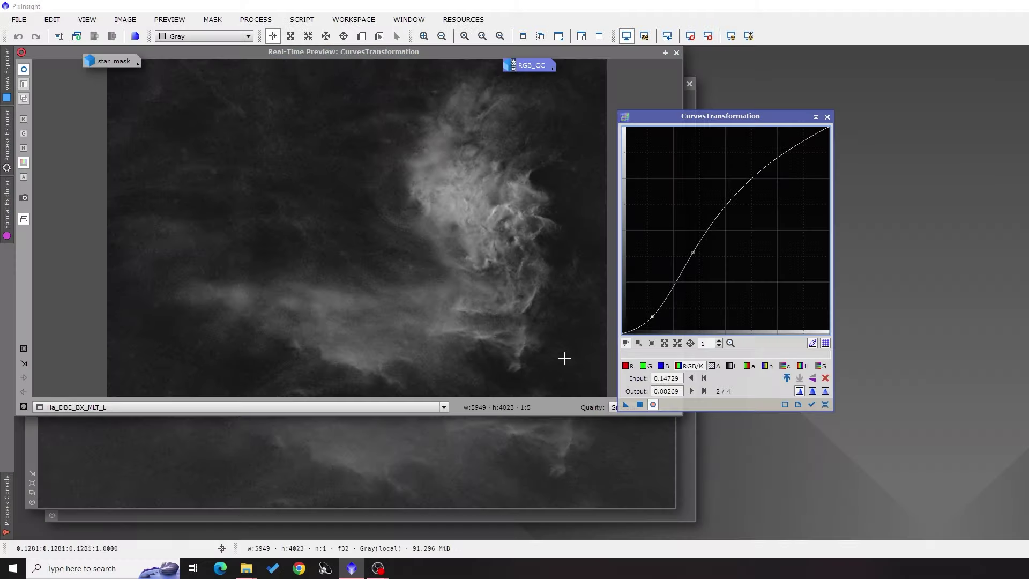
pyautogui.moveTo(626, 404); pyautogui.dragTo(617, 220)
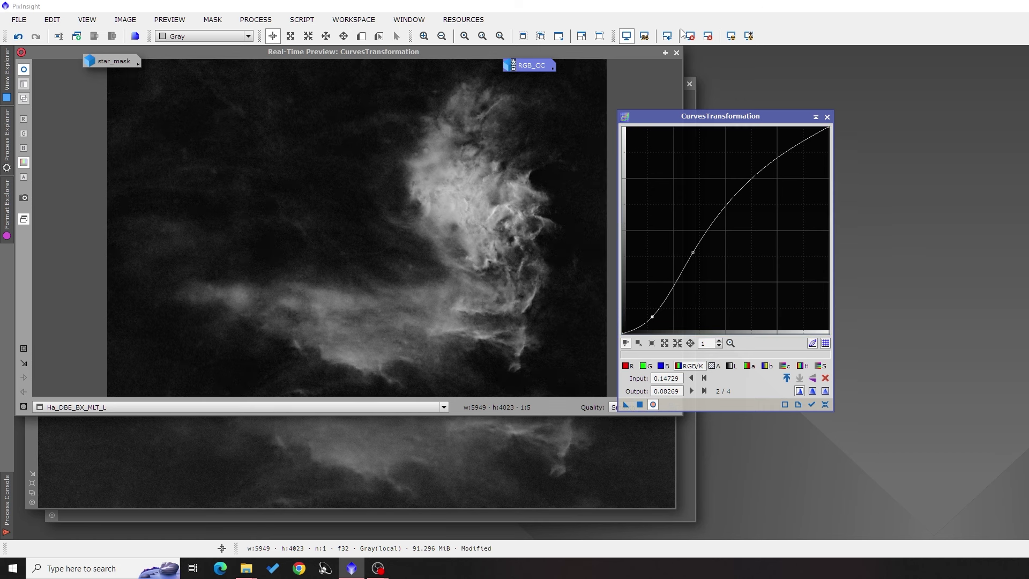
pyautogui.click(653, 404)
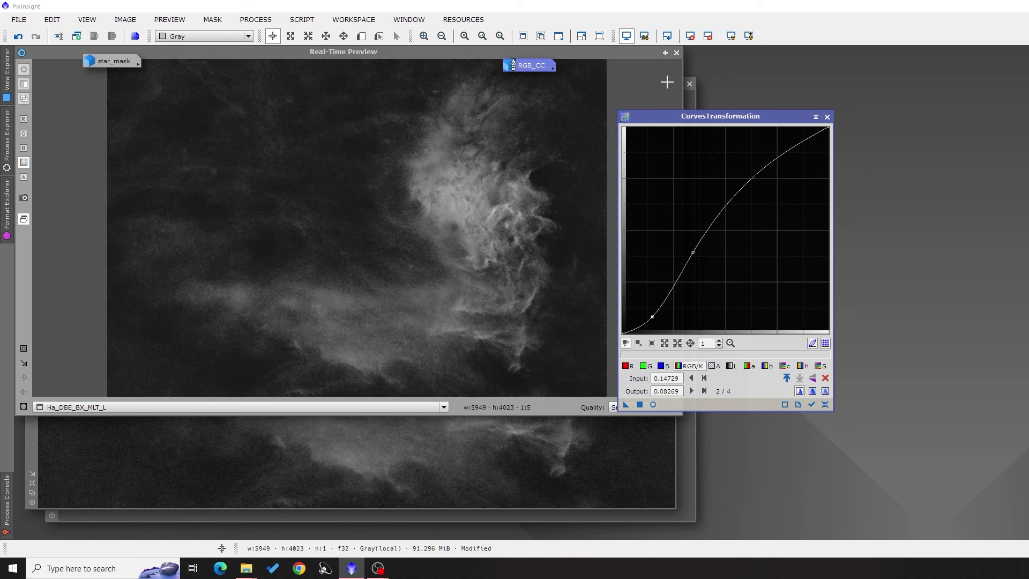
pyautogui.click(676, 53)
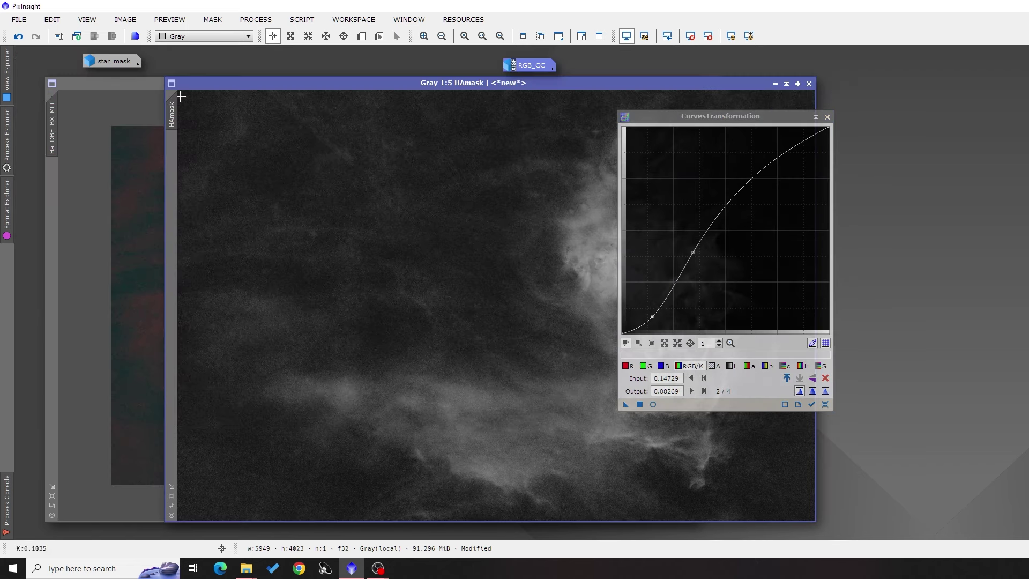
# Step: Apply HAmask as the mask on the starless Ha image and iconize it in the top row
pyautogui.moveTo(172, 113); pyautogui.dragTo(52, 185)
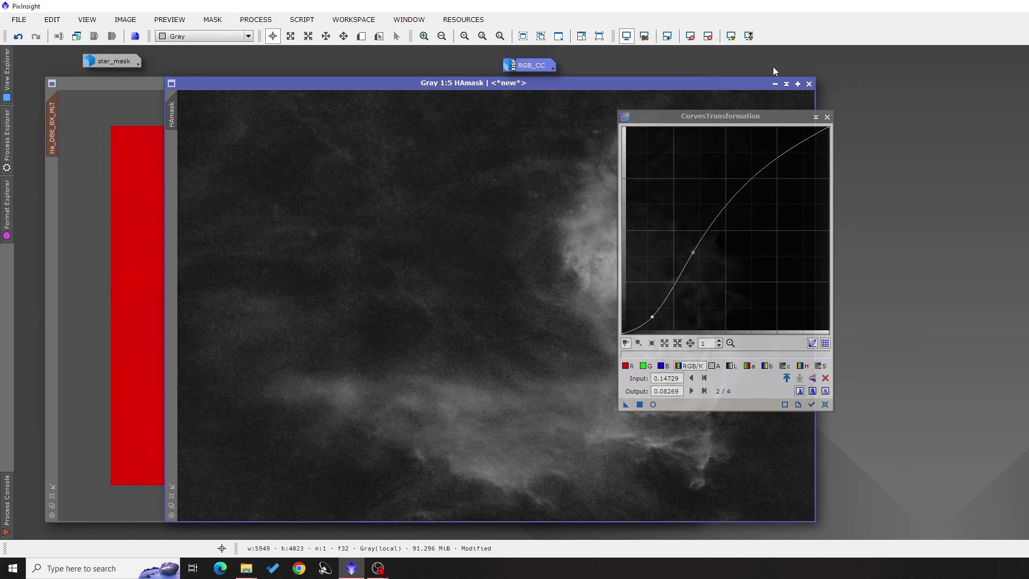
pyautogui.click(774, 85)
pyautogui.moveTo(507, 308); pyautogui.dragTo(213, 71)
pyautogui.click(213, 19)
# Step: Hide the mask overlay and apply MultiscaleLinearTransform noise reduction, target RGB/K, to the starless image
pyautogui.click(230, 92)
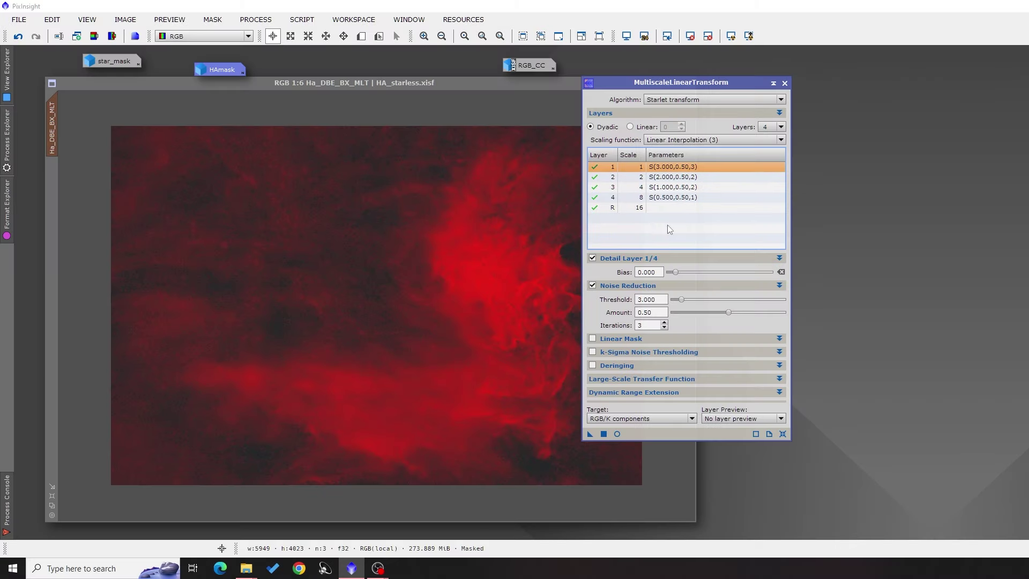
pyautogui.click(600, 419)
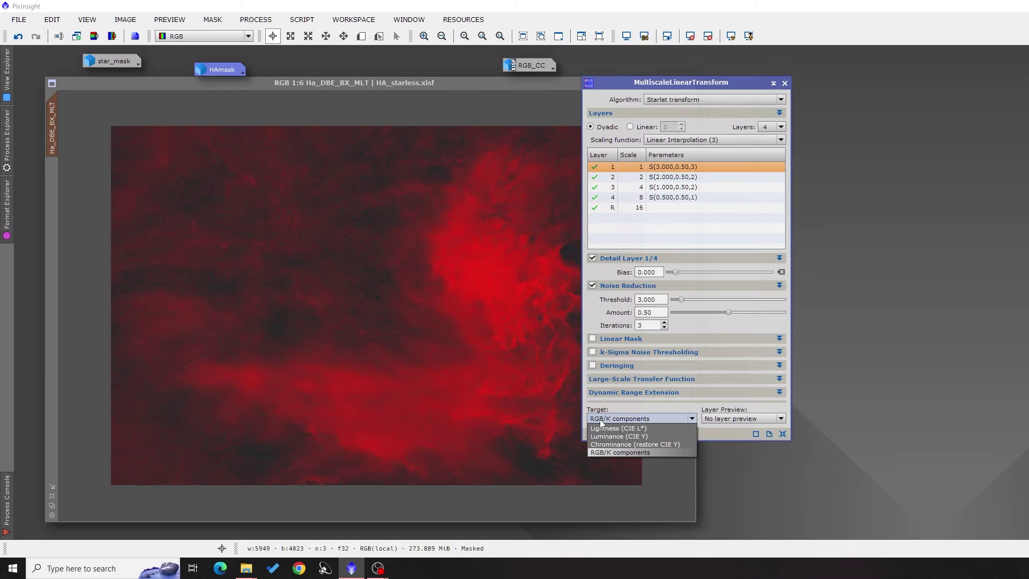
pyautogui.click(616, 453)
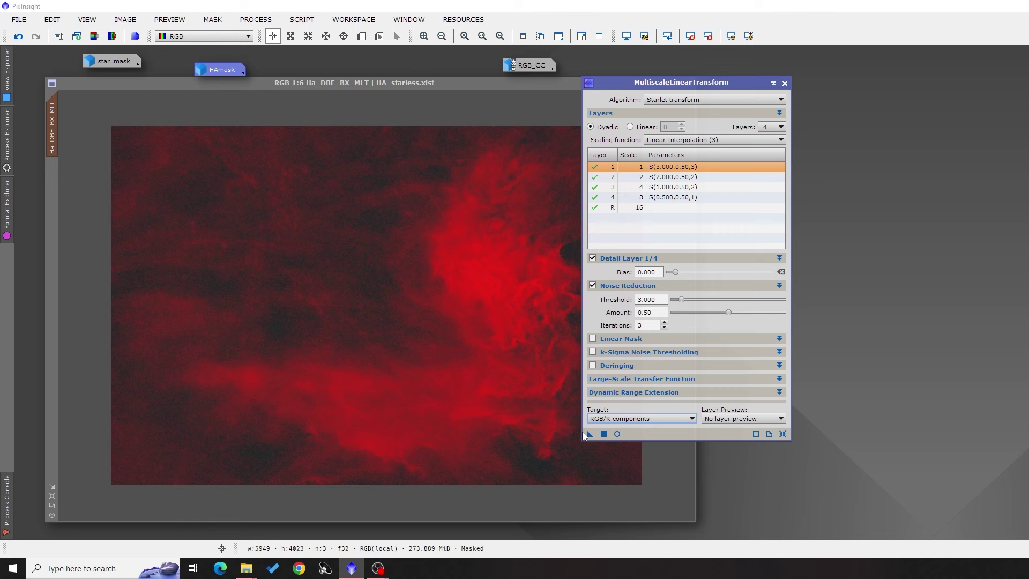
pyautogui.moveTo(588, 435); pyautogui.dragTo(313, 249)
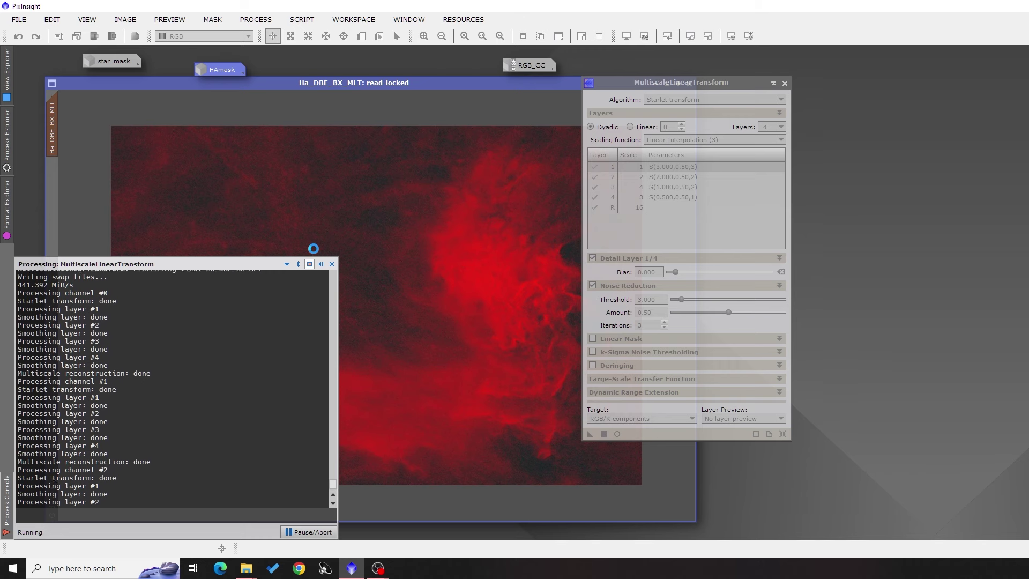
pyautogui.scroll(4, 321, 250)
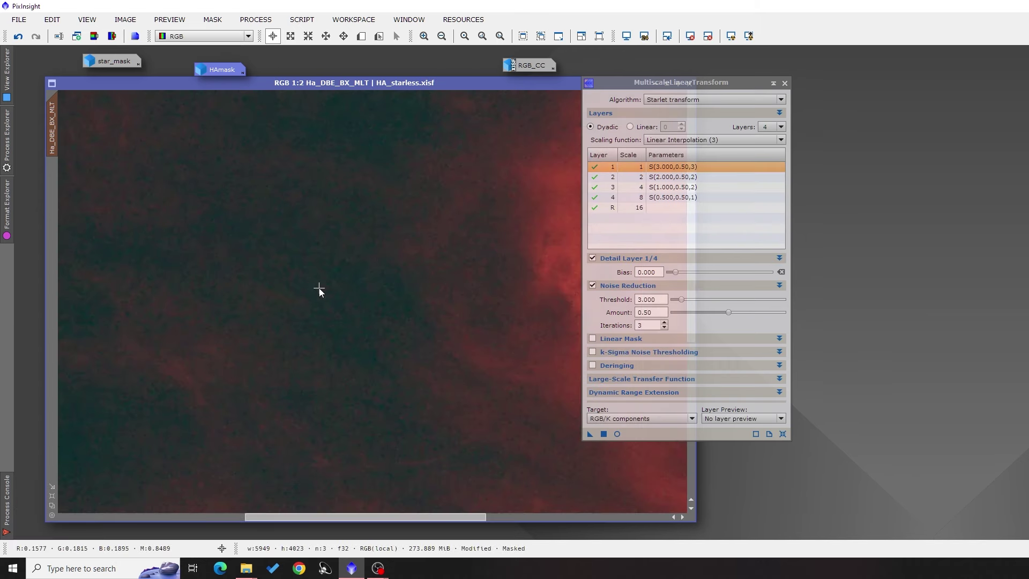
pyautogui.press('space')
pyautogui.moveTo(319, 289); pyautogui.dragTo(391, 326)
# Step: Compare before and after the noise reduction with undo and redo, leaving it applied
pyautogui.click(17, 37)
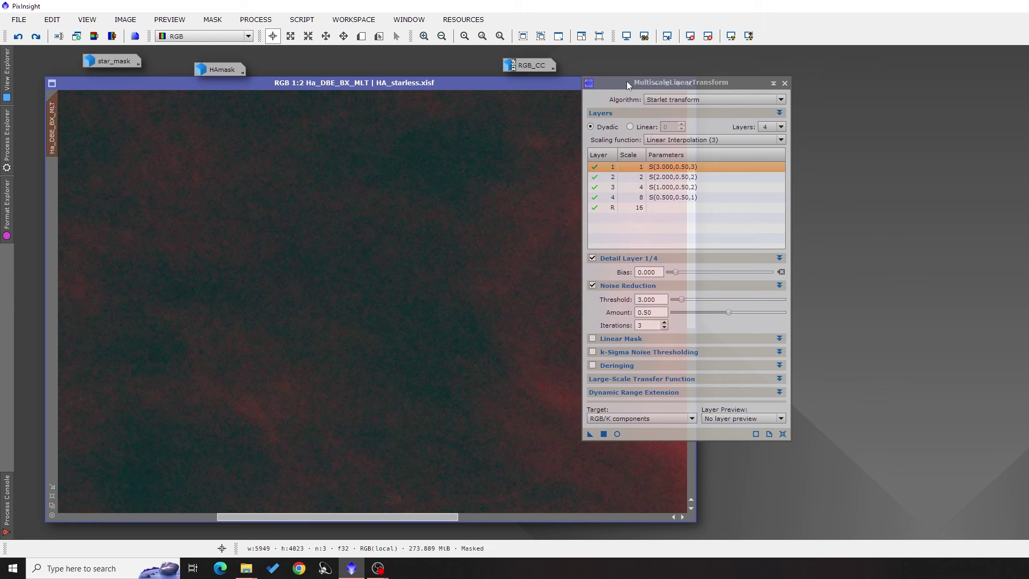
pyautogui.moveTo(628, 85); pyautogui.dragTo(721, 111)
pyautogui.scroll(1, 414, 241)
pyautogui.click(38, 38)
pyautogui.click(17, 38)
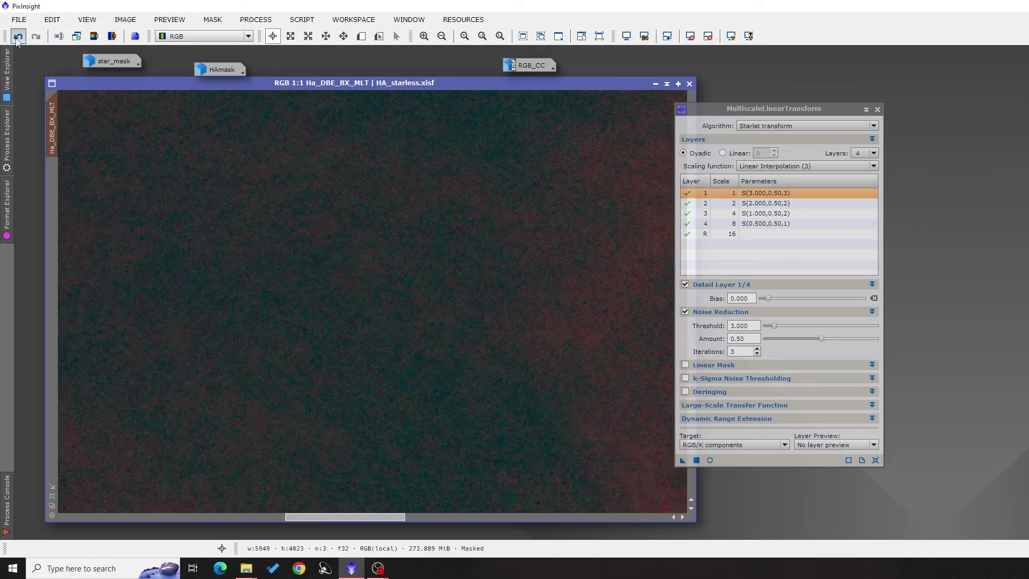
pyautogui.click(36, 37)
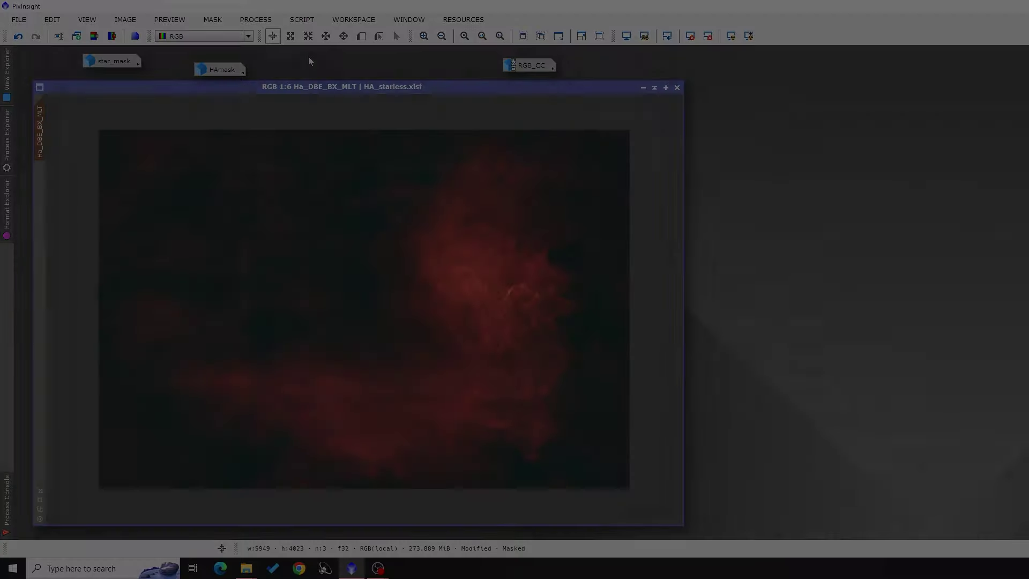
# Step: Apply a CurvesTransformation with the shadow point pulled down to darken the starless Ha background
pyautogui.click(256, 19)
pyautogui.moveTo(418, 12)
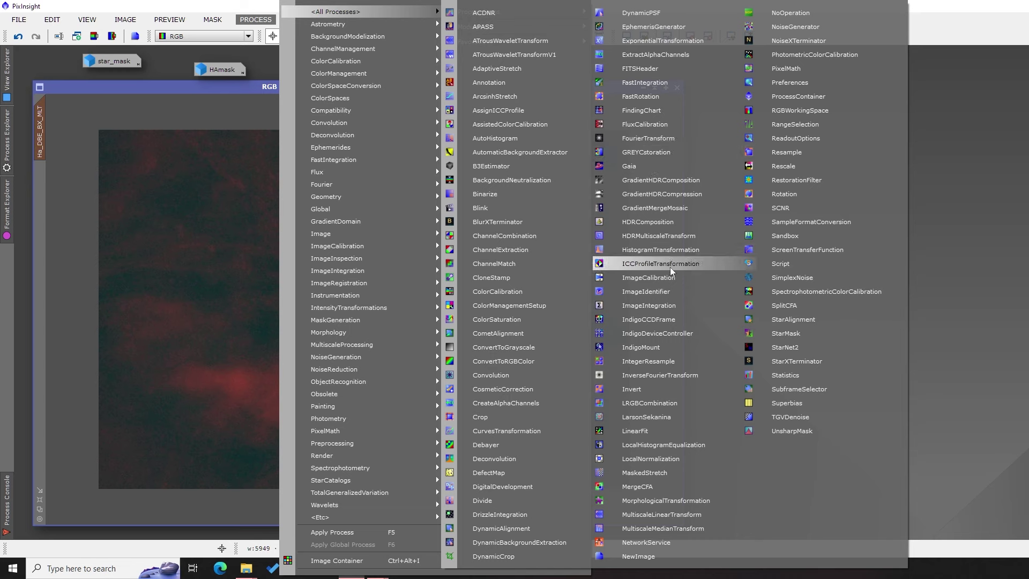
pyautogui.click(517, 432)
pyautogui.moveTo(680, 104); pyautogui.dragTo(524, 127)
pyautogui.click(511, 413)
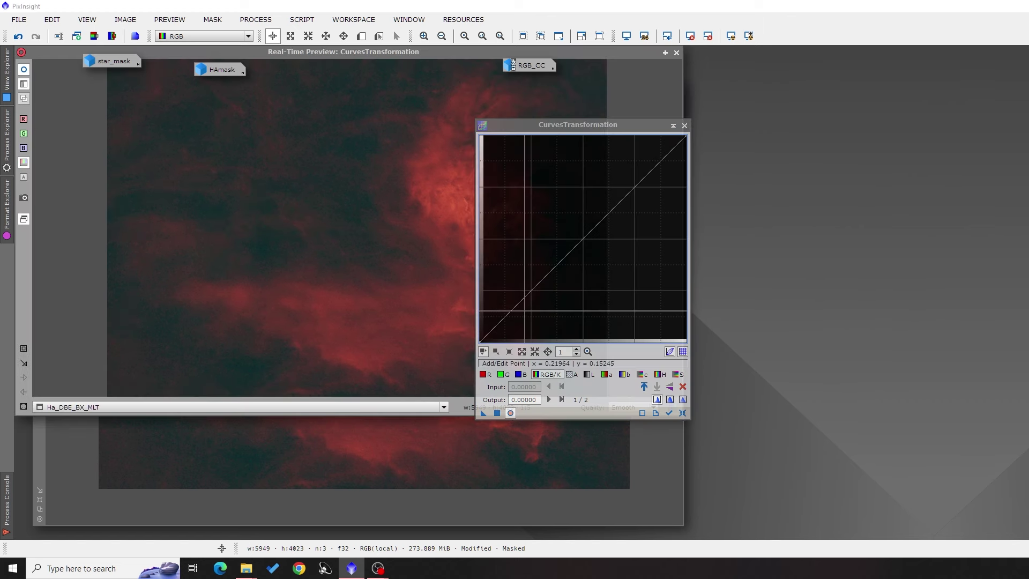
pyautogui.click(158, 369)
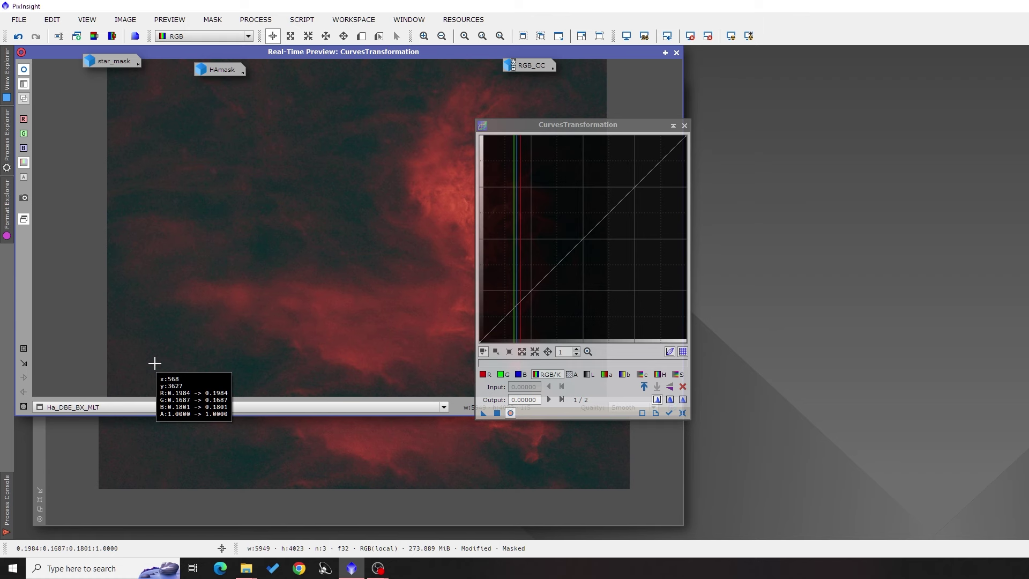
pyautogui.click(520, 311)
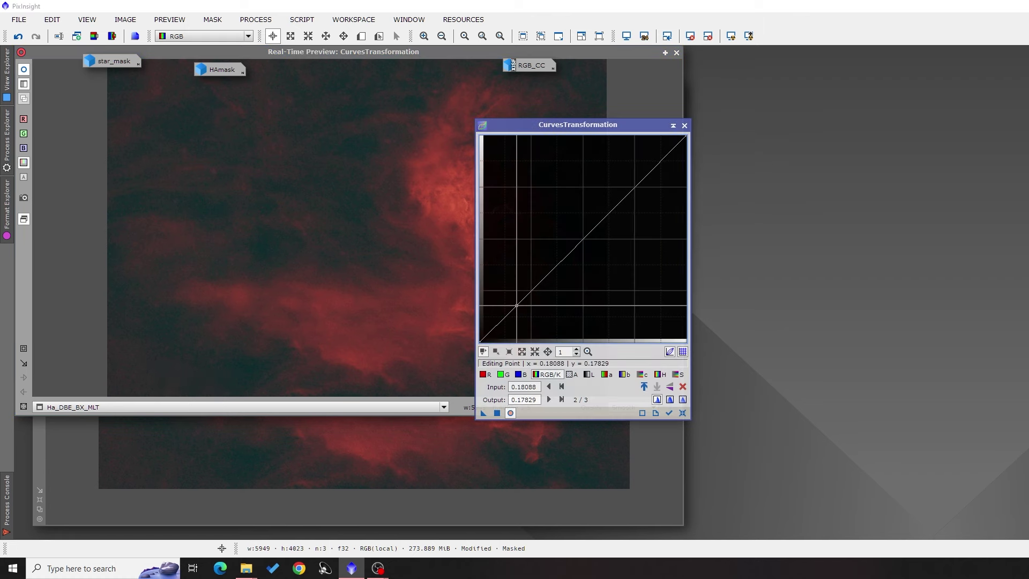
pyautogui.moveTo(520, 311); pyautogui.dragTo(520, 315)
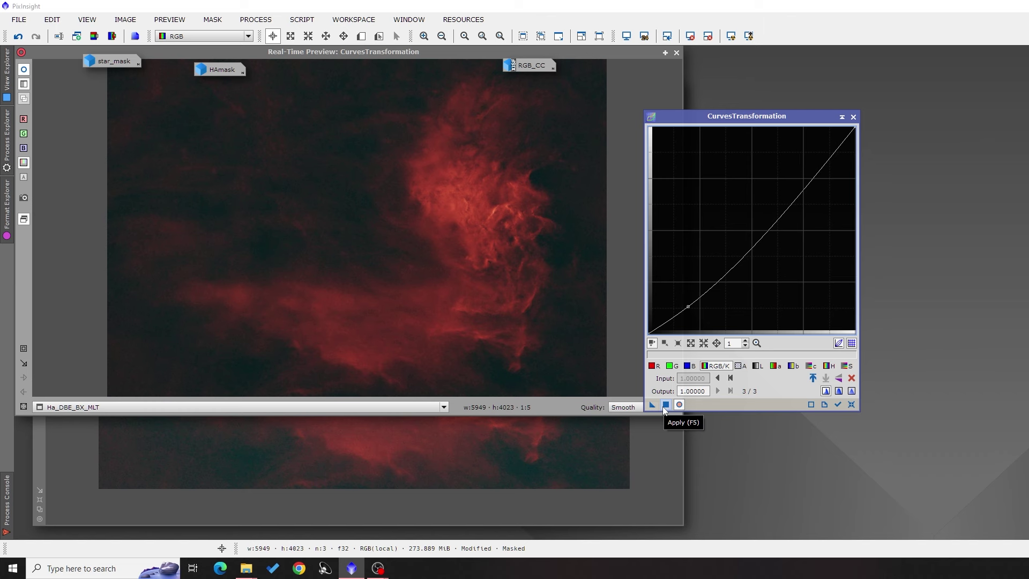
pyautogui.click(665, 405)
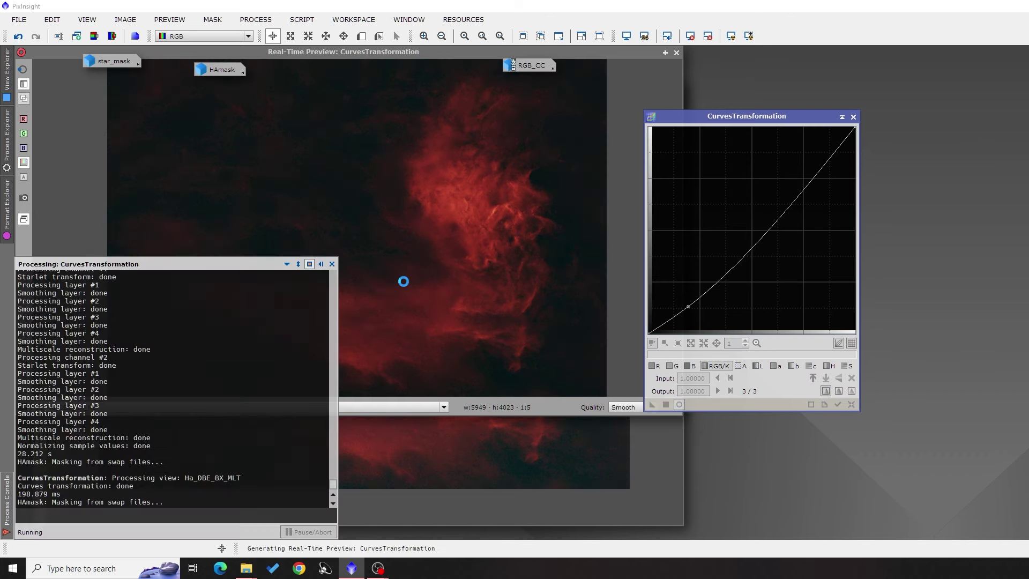
pyautogui.click(680, 405)
# Step: Apply HDRMultiscaleTransform with 7 layers, 1 iteration and To lightness to the starless image
pyautogui.click(256, 19)
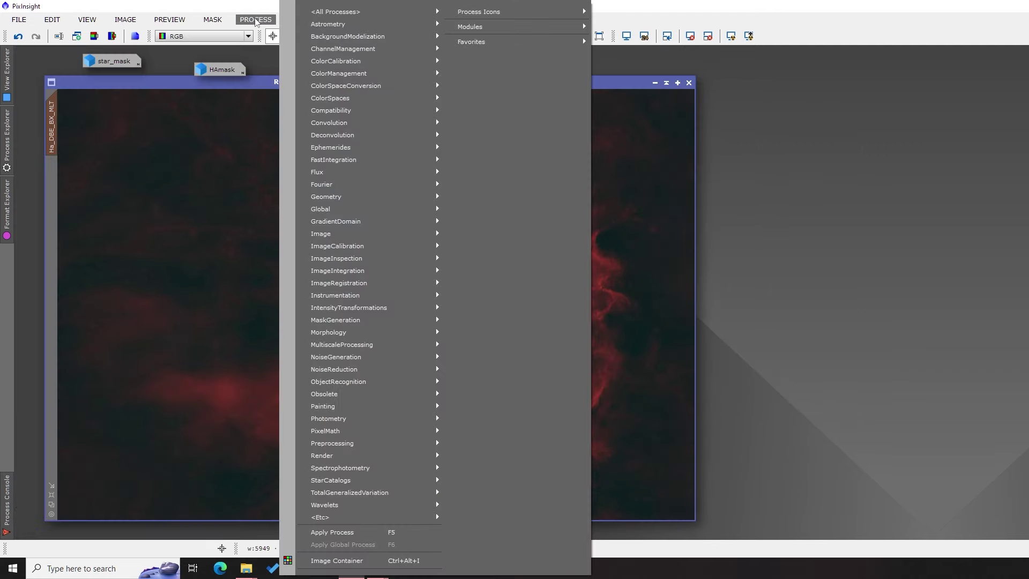
pyautogui.moveTo(322, 15)
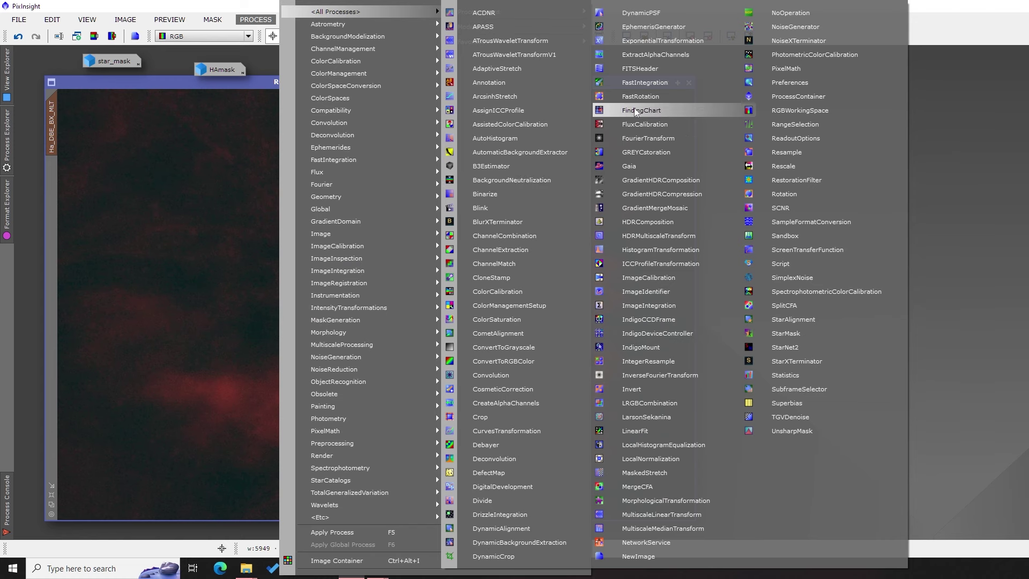
pyautogui.click(658, 236)
pyautogui.moveTo(965, 229); pyautogui.dragTo(470, 178)
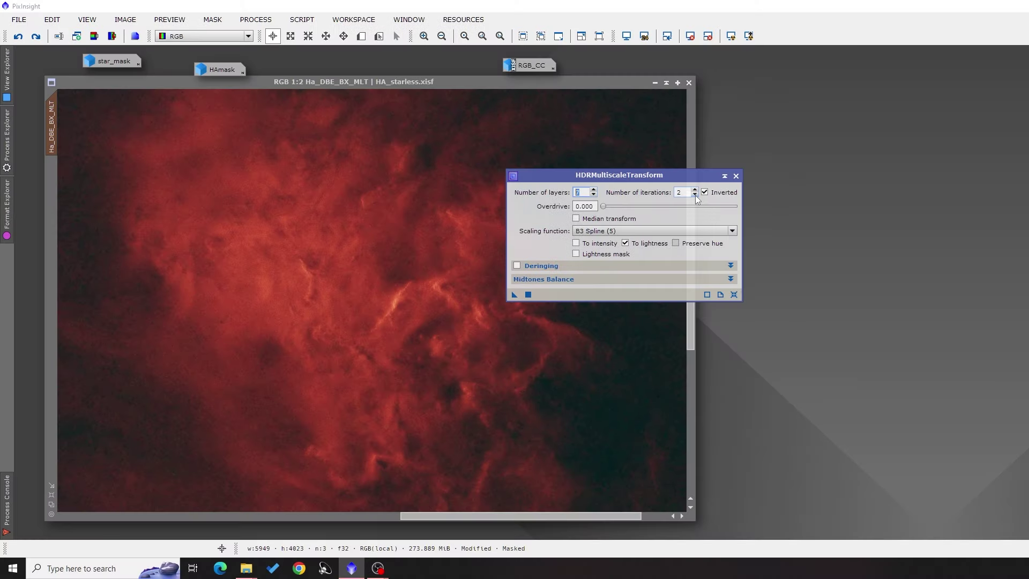
pyautogui.click(695, 195)
pyautogui.moveTo(516, 294); pyautogui.dragTo(400, 290)
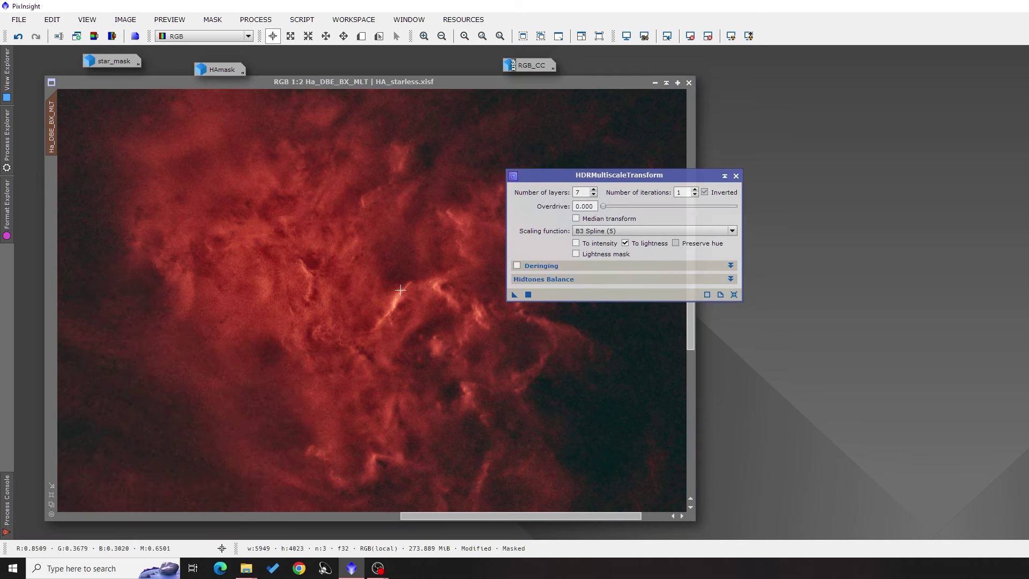
# Step: Compare the HDR result against the original using undo and redo
pyautogui.click(16, 38)
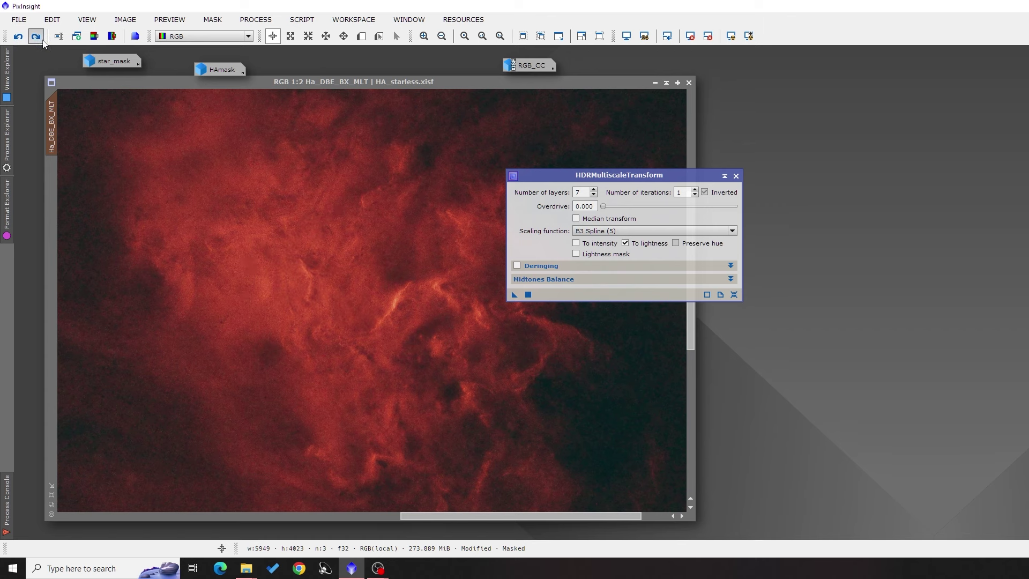
pyautogui.click(36, 36)
pyautogui.scroll(-1, 172, 202)
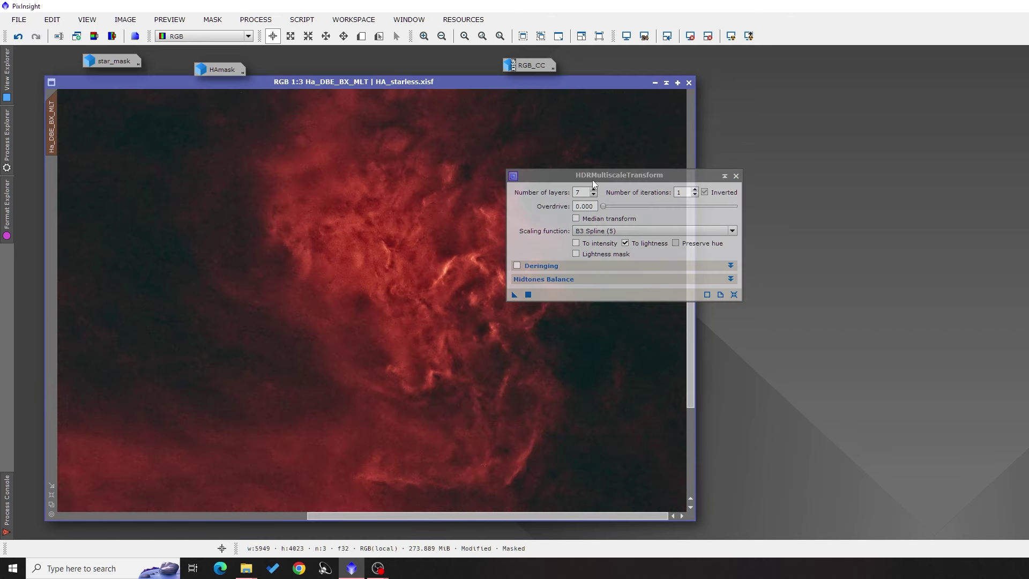
pyautogui.moveTo(593, 179); pyautogui.dragTo(777, 208)
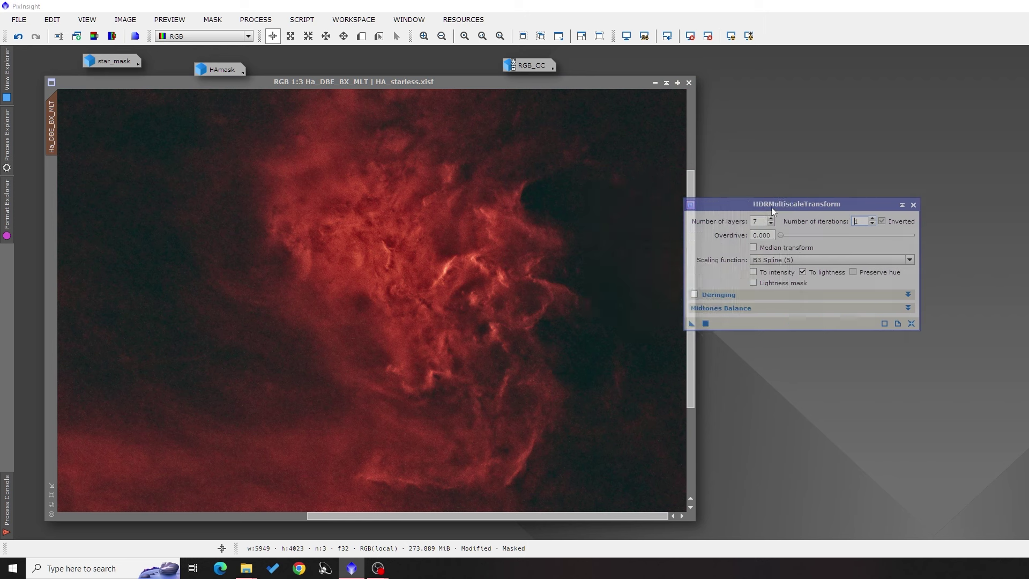
pyautogui.click(18, 38)
pyautogui.scroll(-2, 135, 154)
# Step: Remove the HAmask from the starless Ha image
pyautogui.click(213, 19)
pyautogui.click(224, 48)
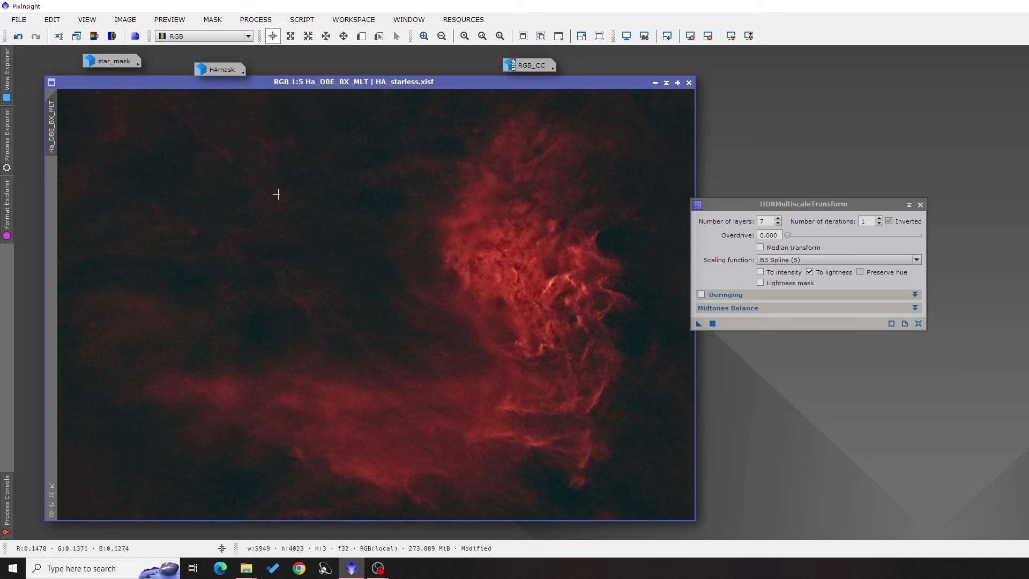
pyautogui.moveTo(772, 203); pyautogui.dragTo(803, 200)
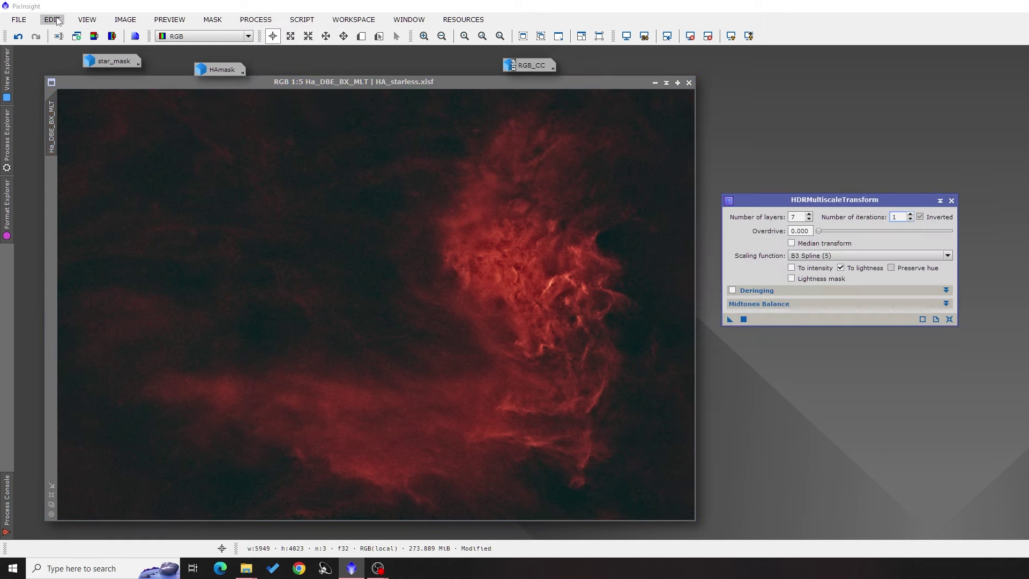
pyautogui.click(19, 19)
# Step: Save the starless Ha image as HA_starless_done.xisf with the default XISF options
pyautogui.click(73, 124)
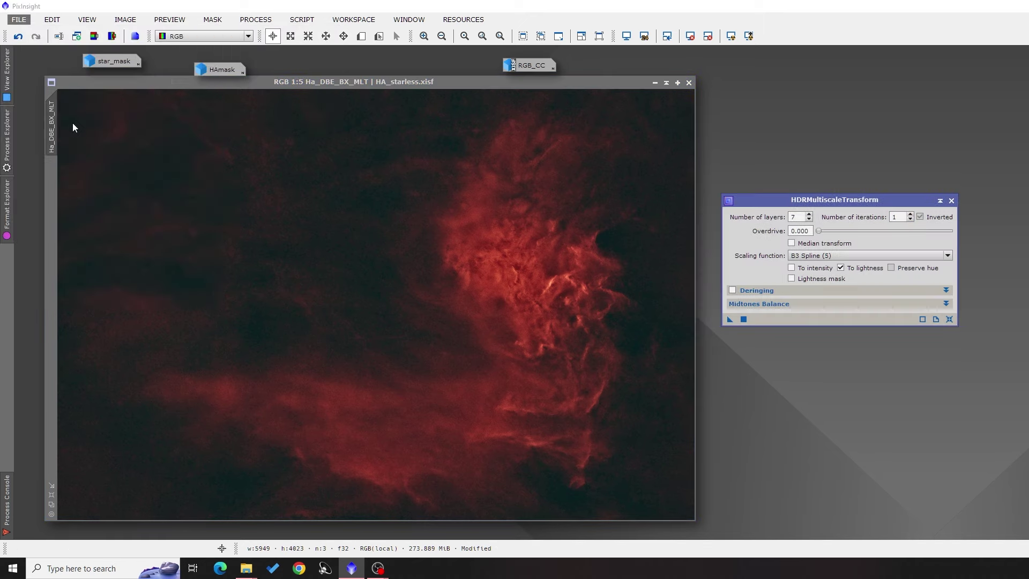
pyautogui.press('End')
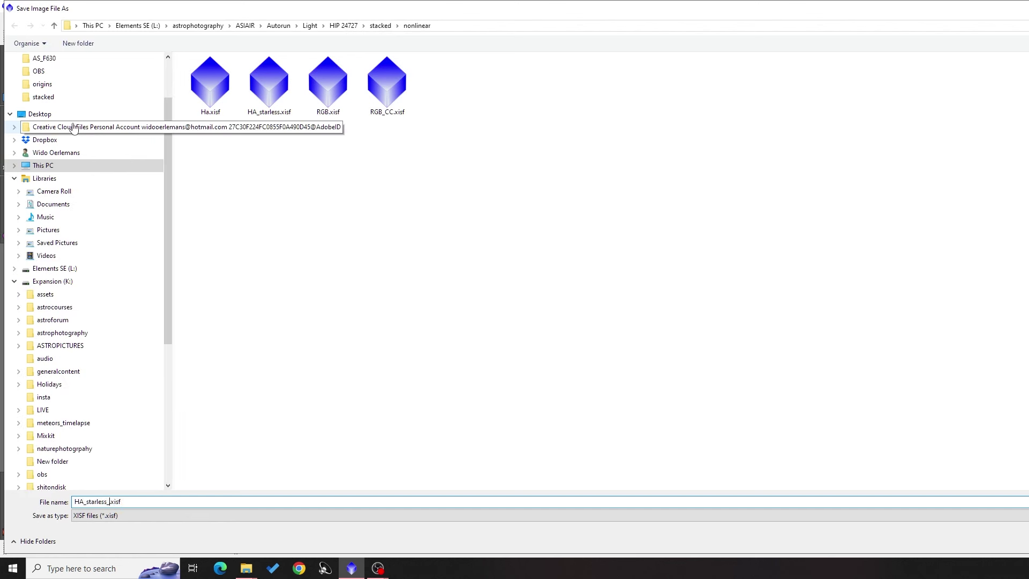
pyautogui.write('_done')
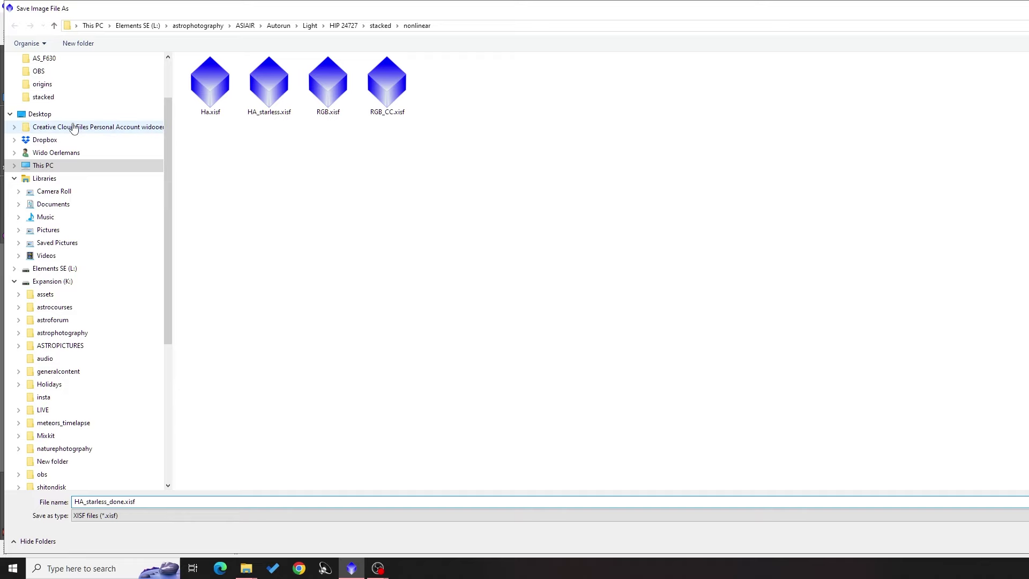
pyautogui.press('Return')
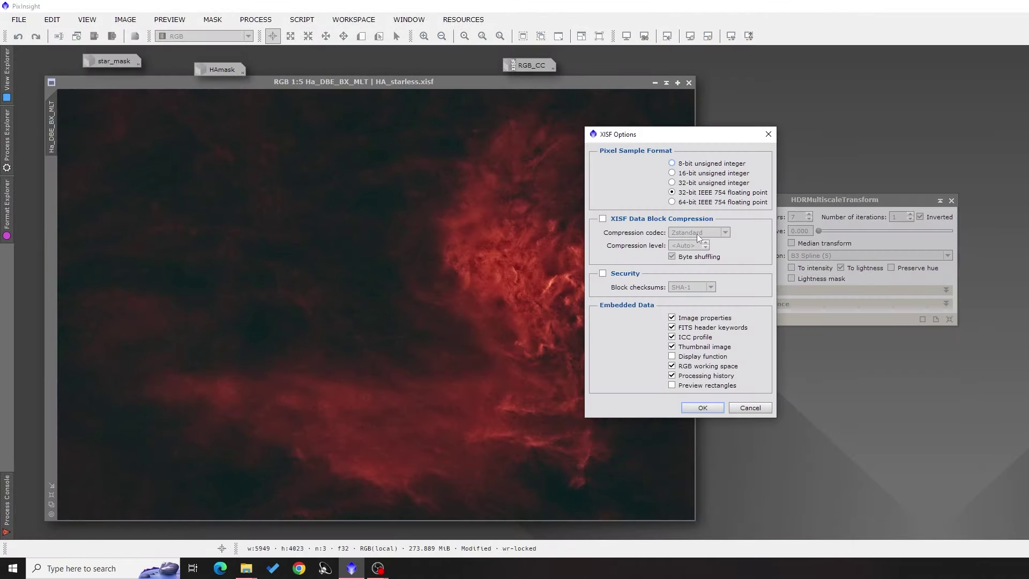
pyautogui.click(708, 407)
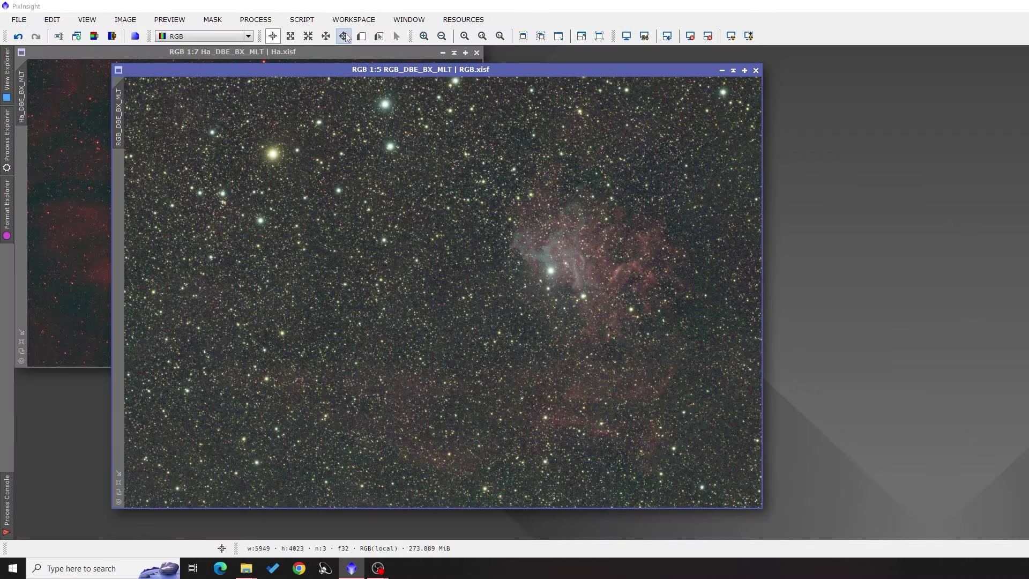
# Step: Brighten the RGB_DBE_BX_MLT screen rendering and shift its window slightly up-left
pyautogui.click(523, 37)
pyautogui.moveTo(525, 67); pyautogui.dragTo(521, 61)
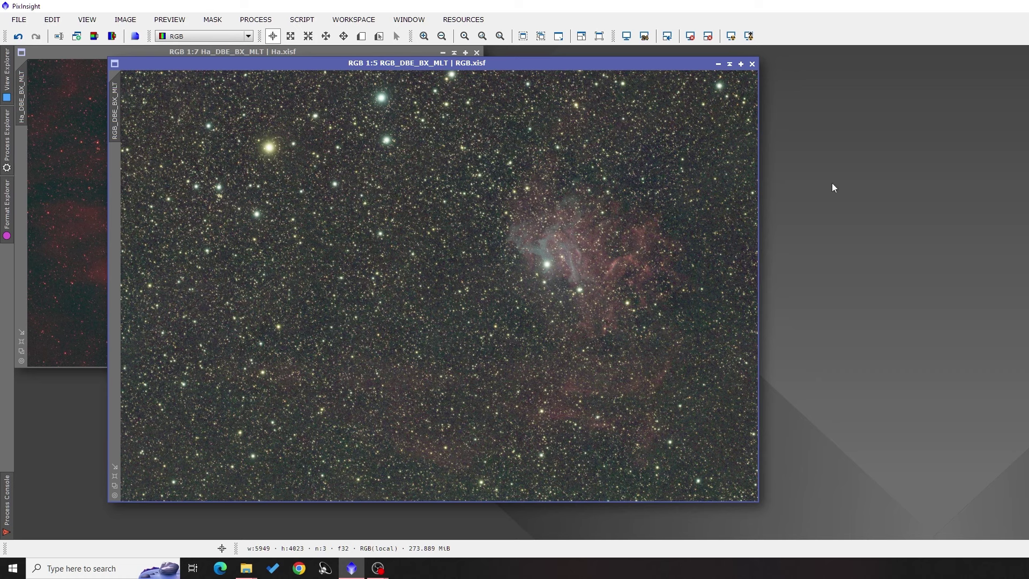
# Step: Bring up BackgroundNeutralization and place its panel off the nebula
pyautogui.click(256, 19)
pyautogui.moveTo(326, 16)
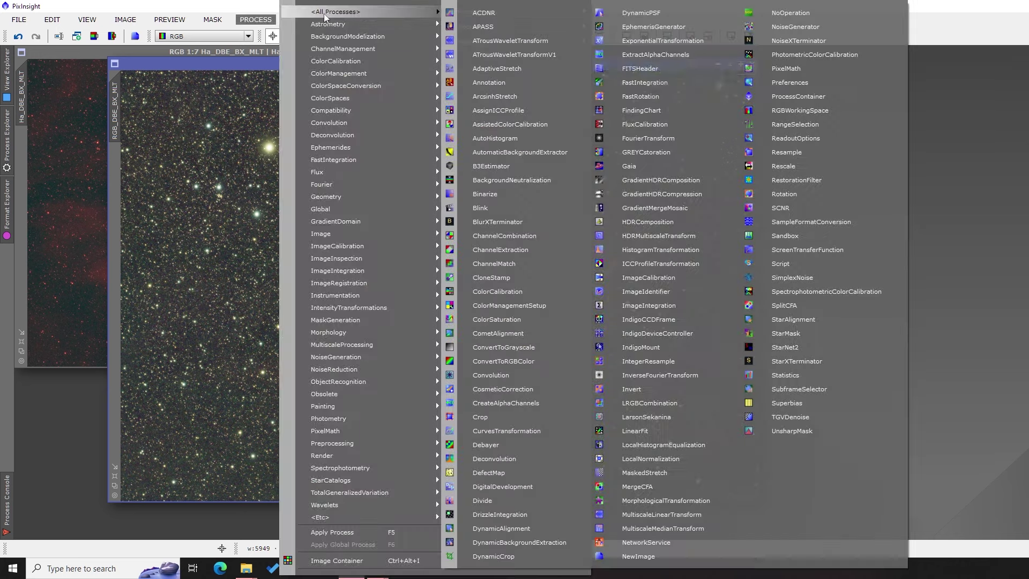
pyautogui.click(520, 180)
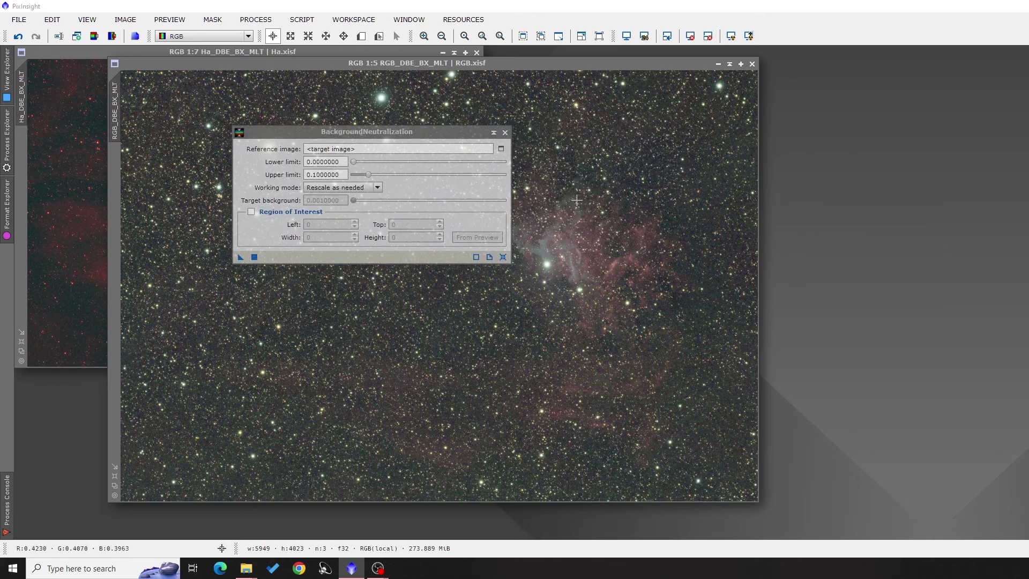
pyautogui.moveTo(361, 128); pyautogui.dragTo(781, 143)
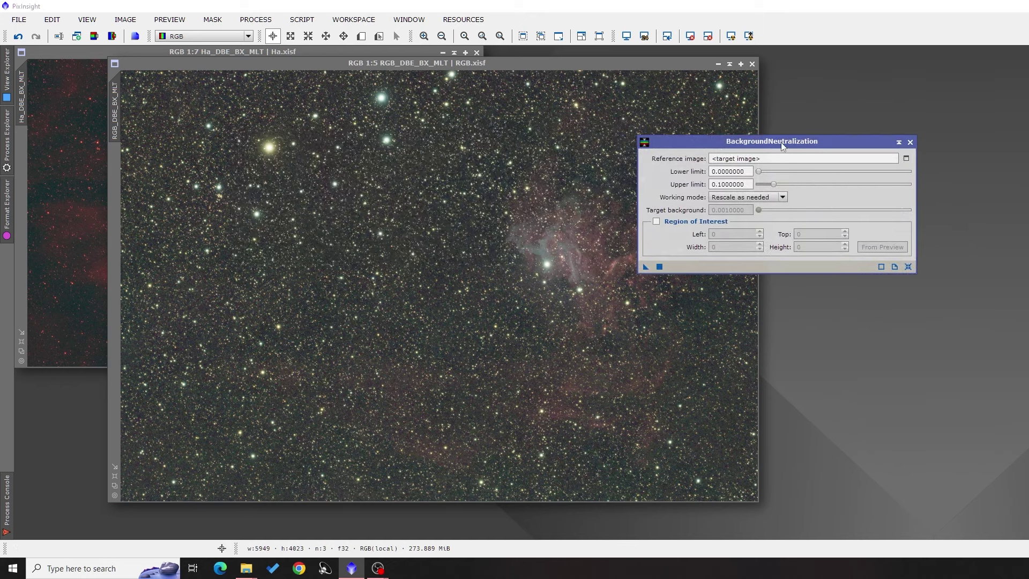
# Step: Create Preview01 over a star-free patch of background sky on the RGB image
pyautogui.scroll(3, 461, 279)
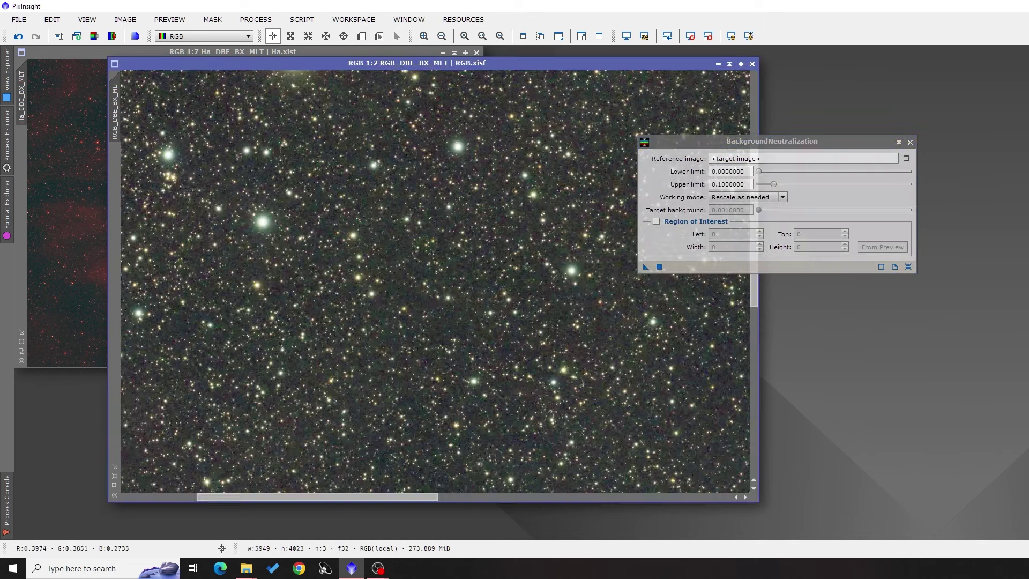
pyautogui.moveTo(395, 334); pyautogui.dragTo(425, 222)
pyautogui.scroll(2, 424, 226)
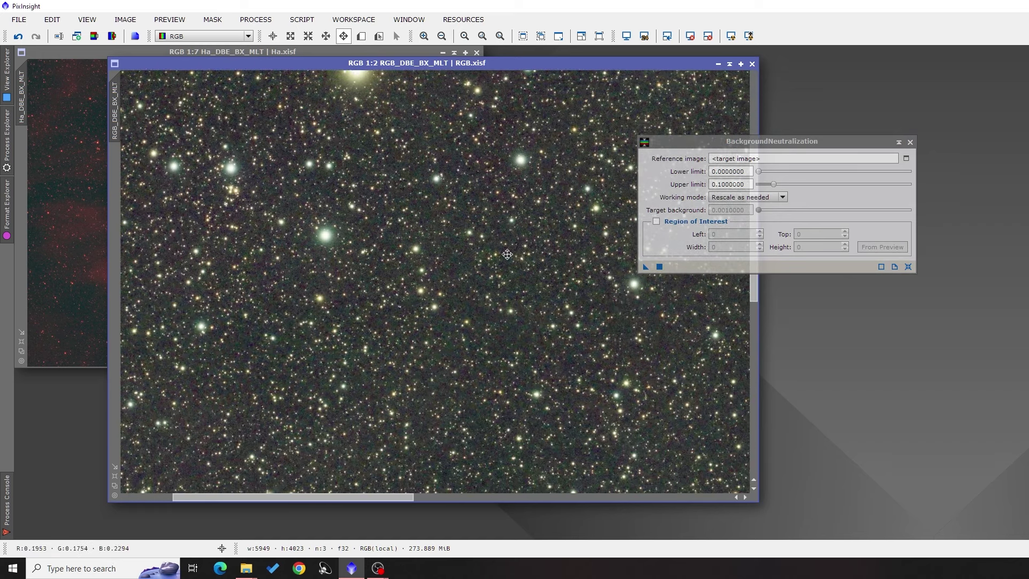
pyautogui.scroll(3, 416, 245)
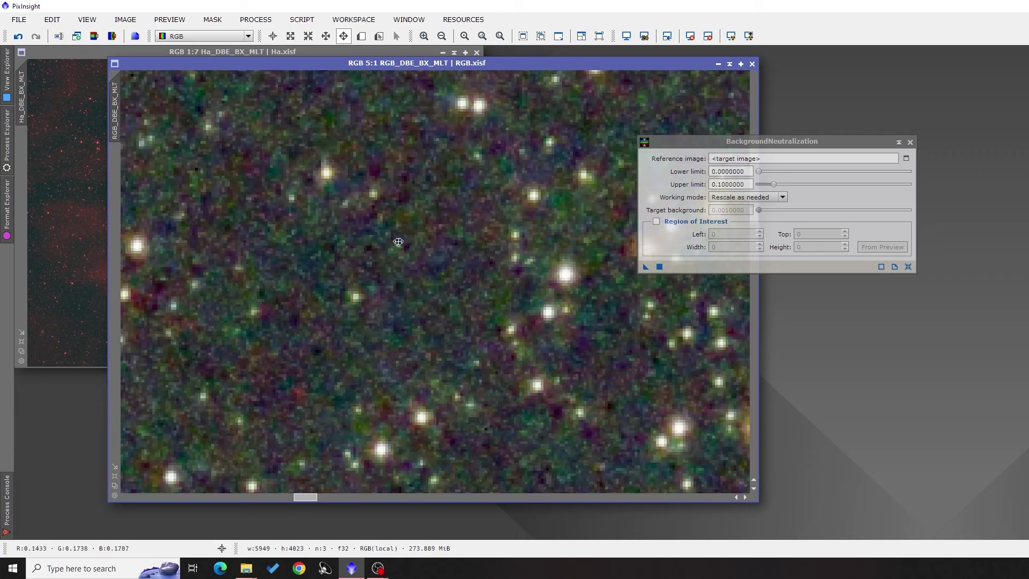
pyautogui.click(362, 36)
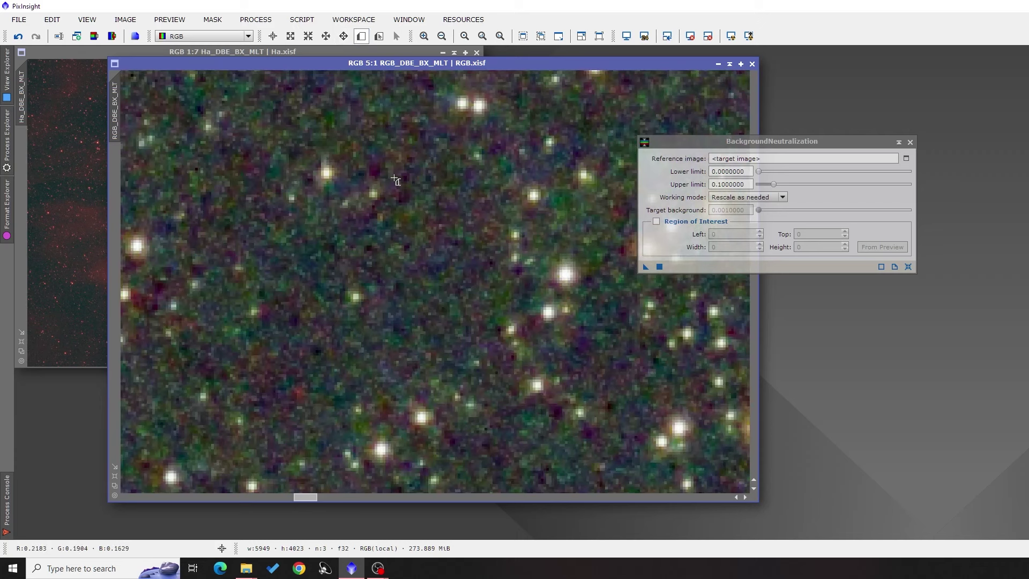
pyautogui.moveTo(394, 153); pyautogui.dragTo(487, 355)
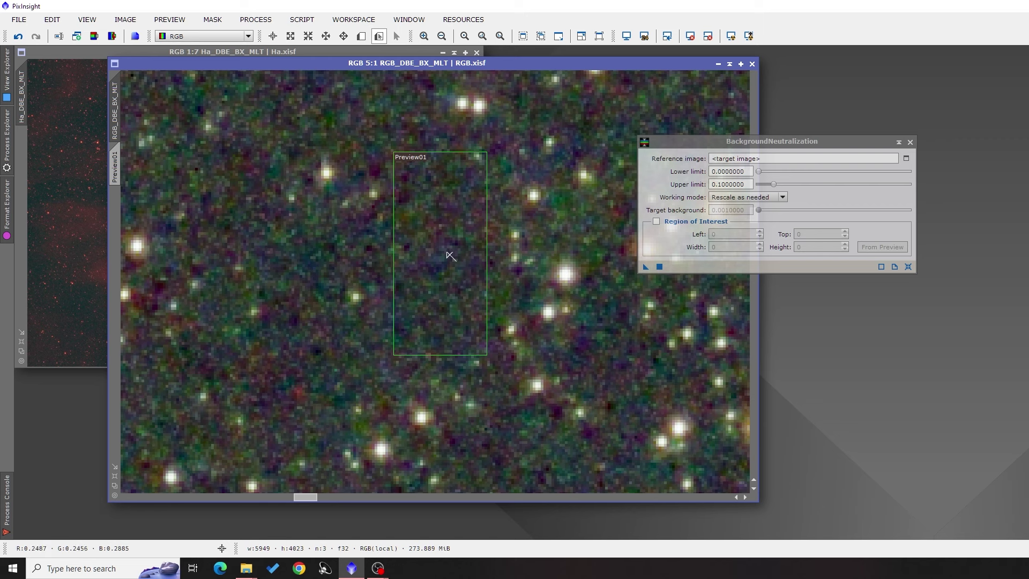
pyautogui.moveTo(446, 252); pyautogui.dragTo(446, 259)
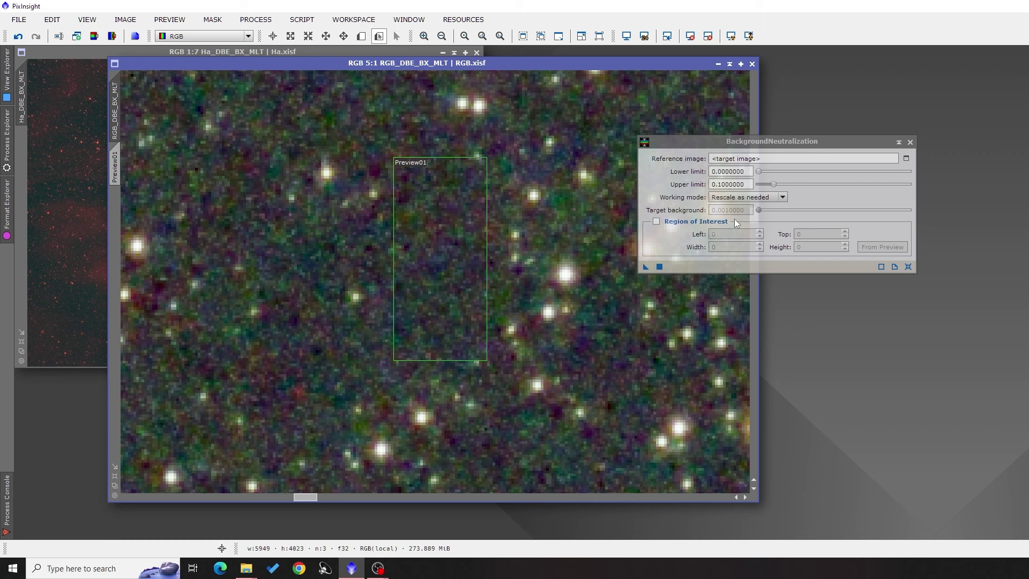
# Step: Set Preview01 as the reference image and apply BackgroundNeutralization to the RGB image
pyautogui.click(906, 158)
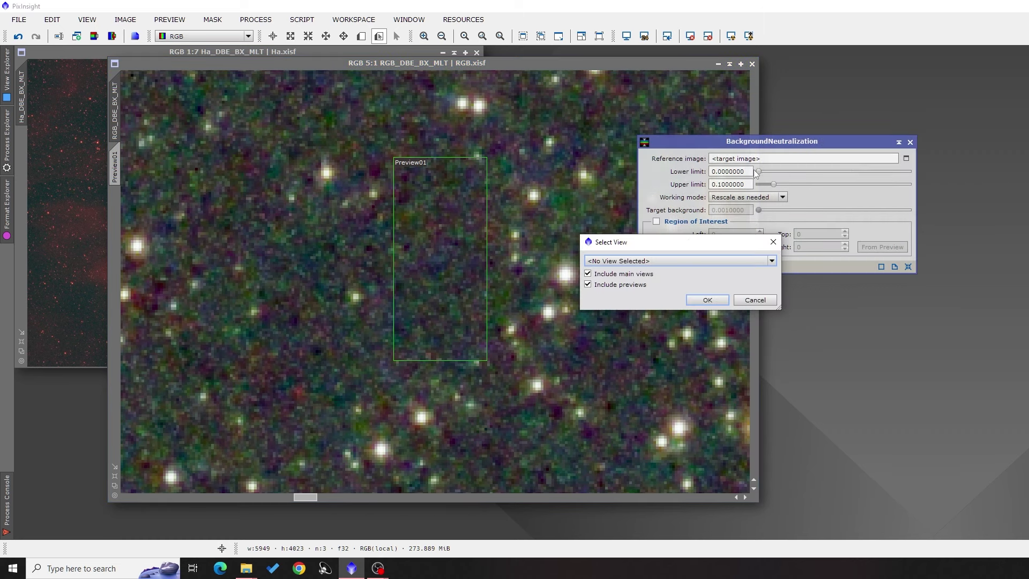
pyautogui.click(680, 256)
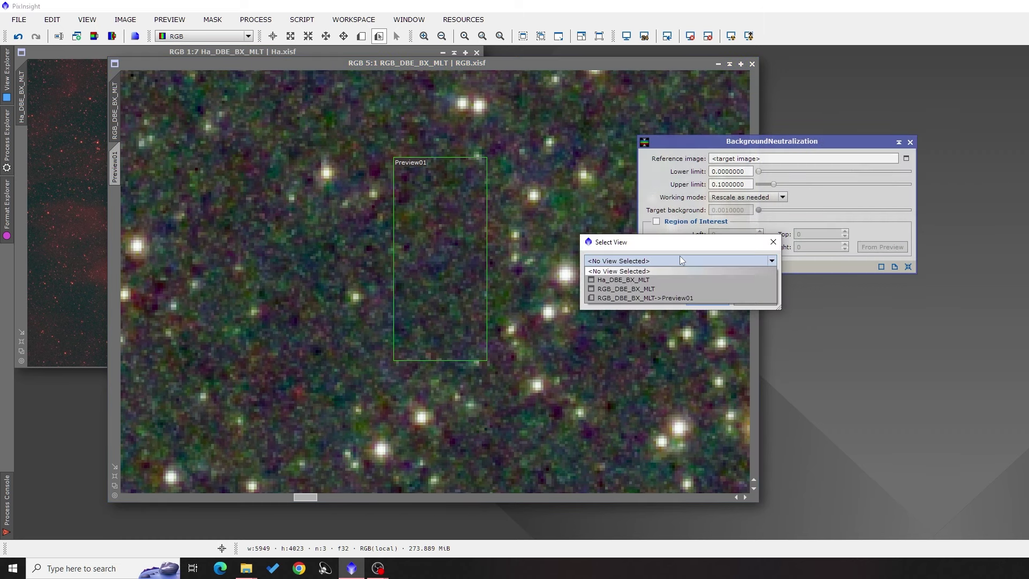
pyautogui.click(650, 299)
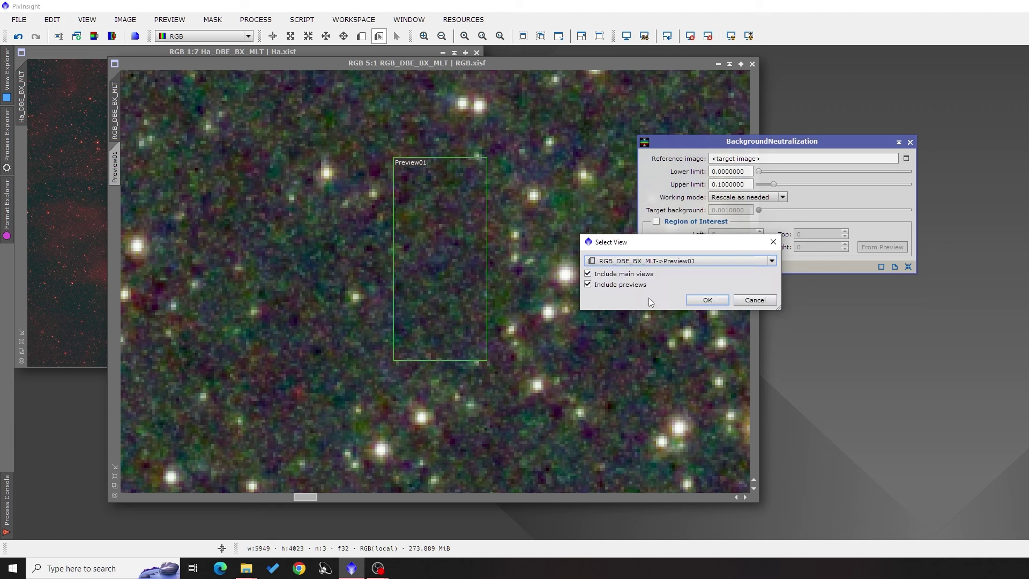
pyautogui.click(710, 295)
pyautogui.click(356, 245)
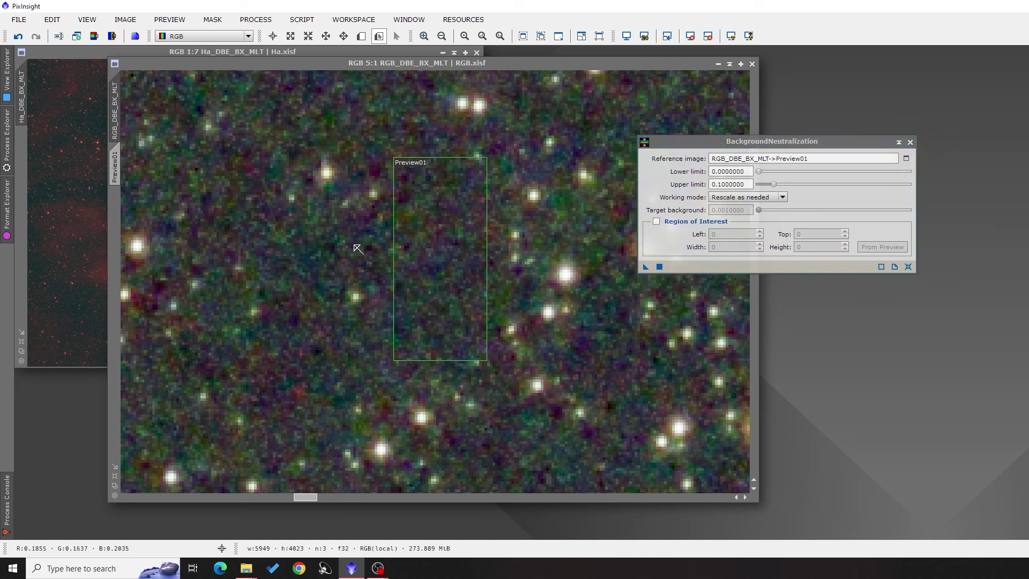
pyautogui.scroll(-8, 358, 248)
pyautogui.scroll(-1, 358, 248)
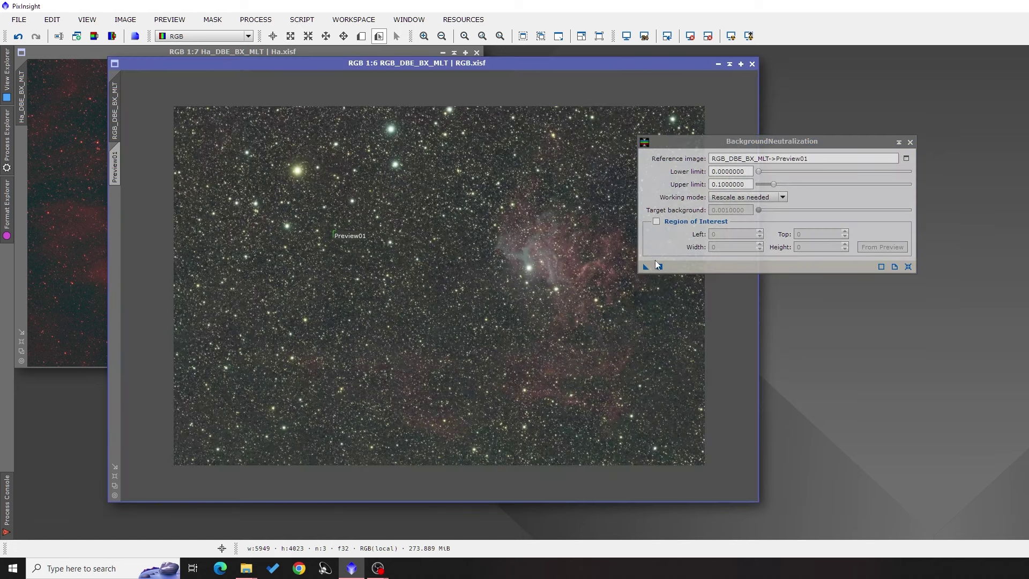
pyautogui.click(659, 267)
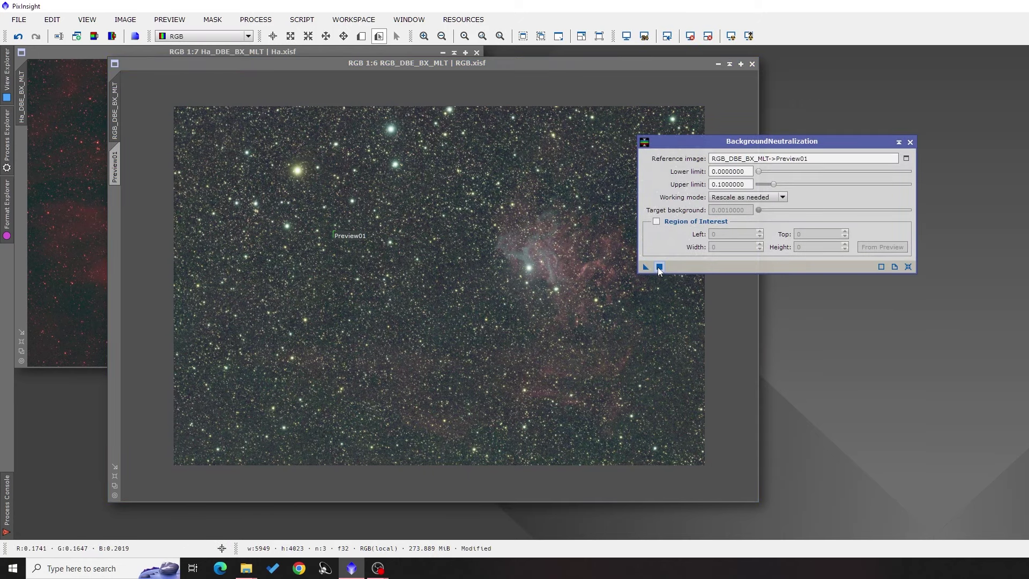
# Step: Close BackgroundNeutralization, frame the nebula as Preview02, and open the full process list
pyautogui.click(910, 143)
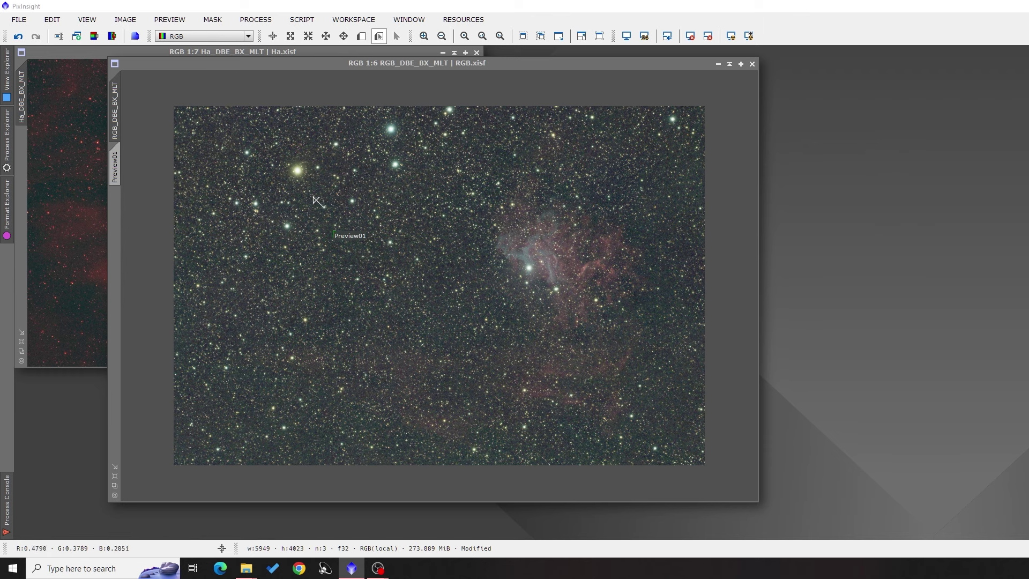
pyautogui.click(367, 36)
pyautogui.moveTo(472, 189); pyautogui.dragTo(659, 432)
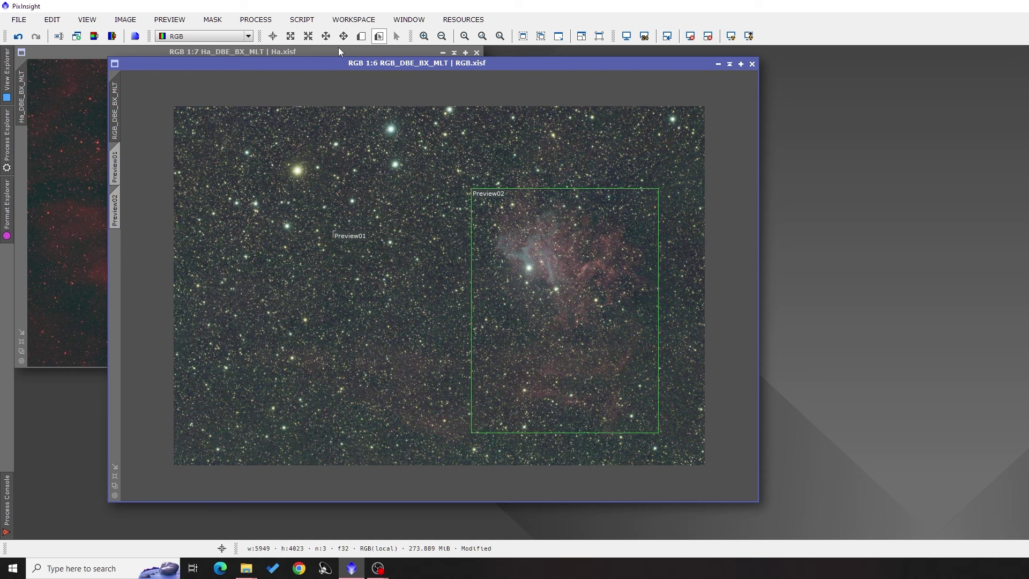
pyautogui.click(256, 20)
pyautogui.moveTo(429, 11)
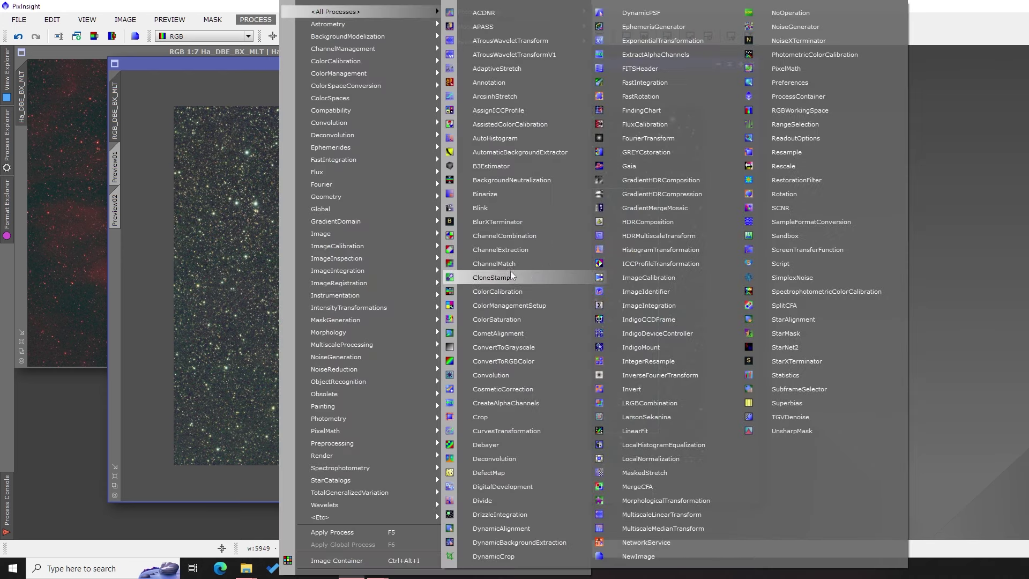
# Step: Open ColorCalibration and set Preview02 as the white reference image
pyautogui.click(513, 290)
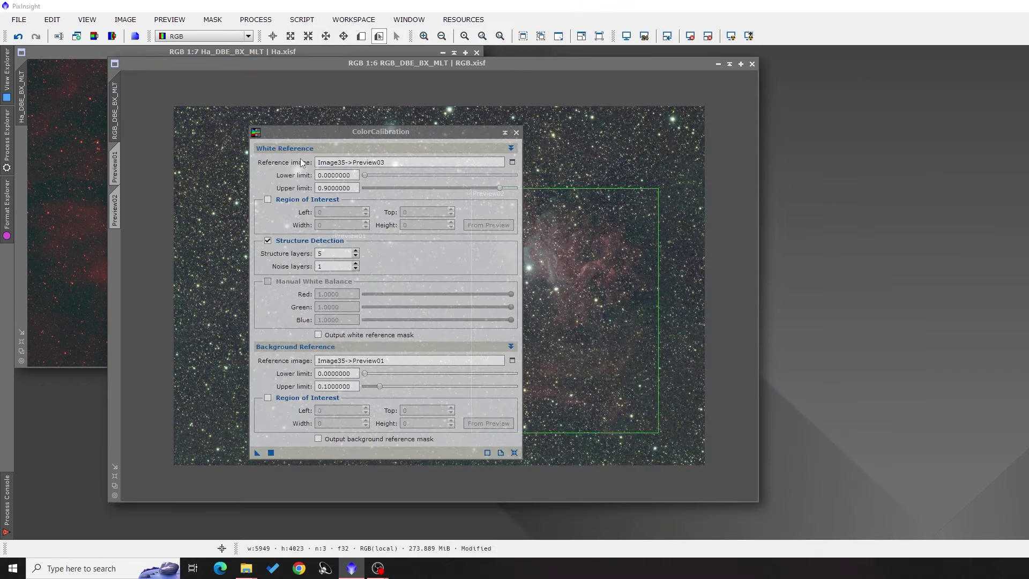
pyautogui.moveTo(322, 131); pyautogui.dragTo(640, 115)
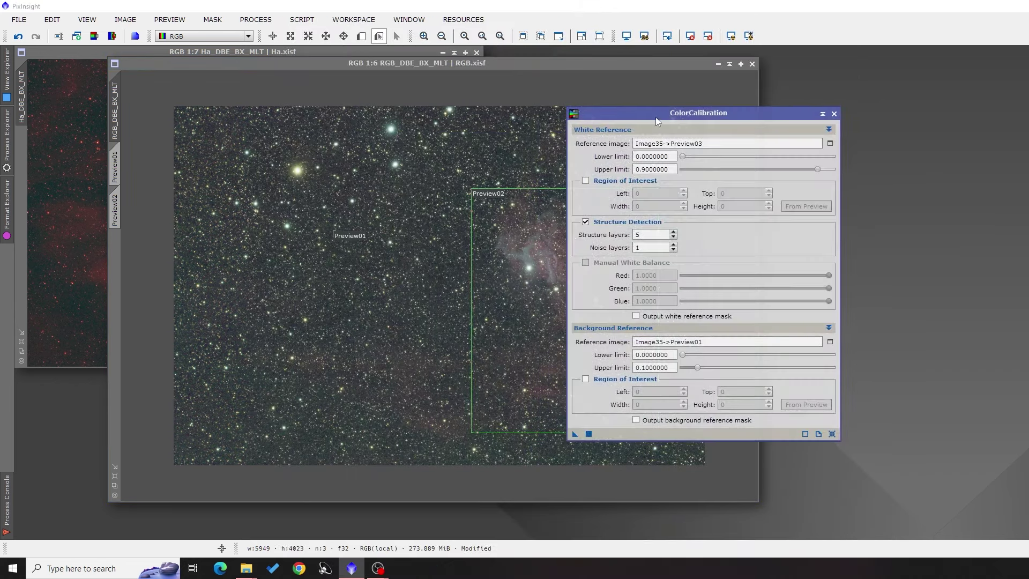
pyautogui.click(831, 143)
pyautogui.click(746, 259)
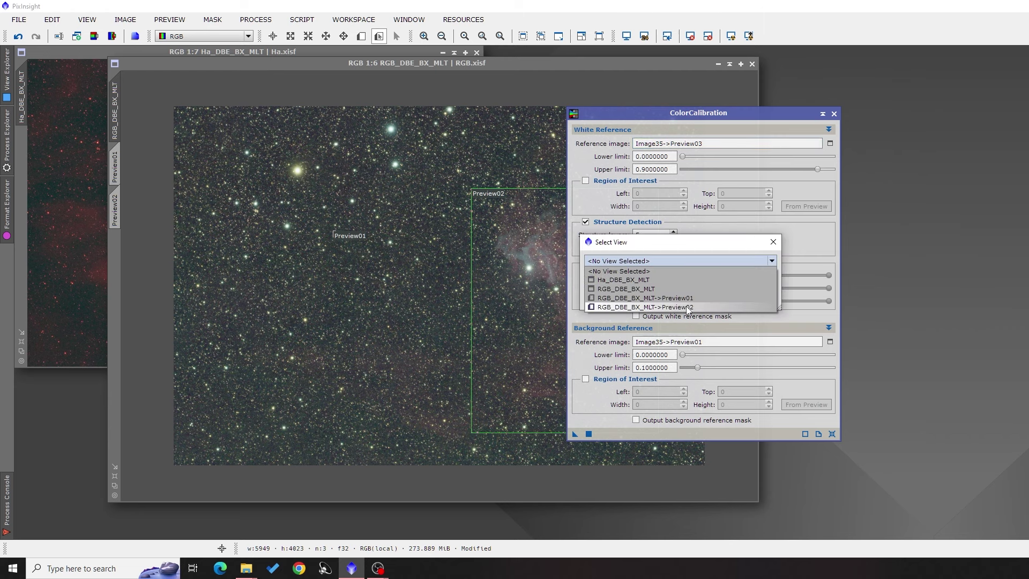
pyautogui.click(688, 307)
pyautogui.click(718, 294)
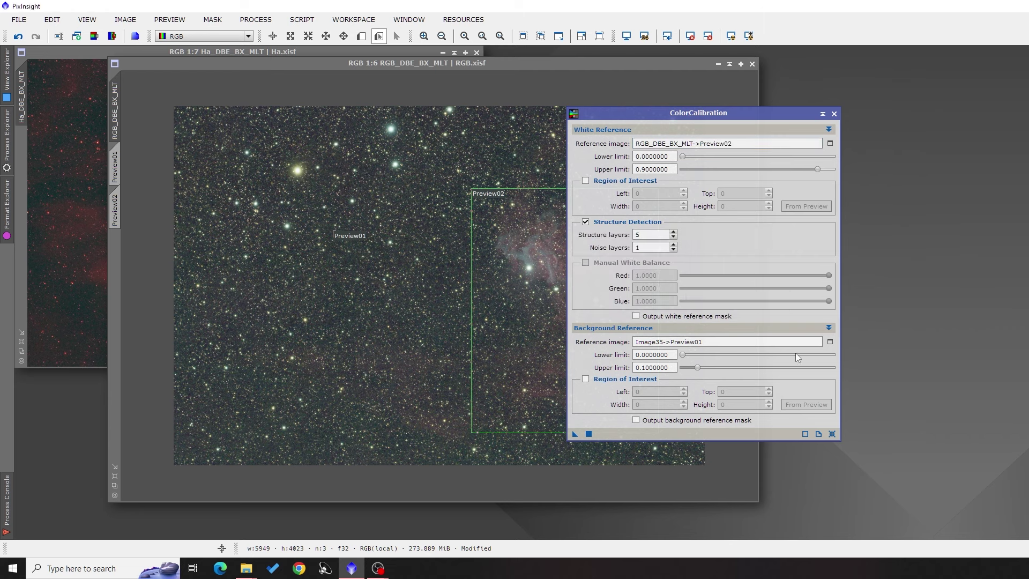
# Step: Set Preview01 as the background reference, apply the calibration to RGB_DBE_BX_MLT, and close the dialog
pyautogui.click(831, 342)
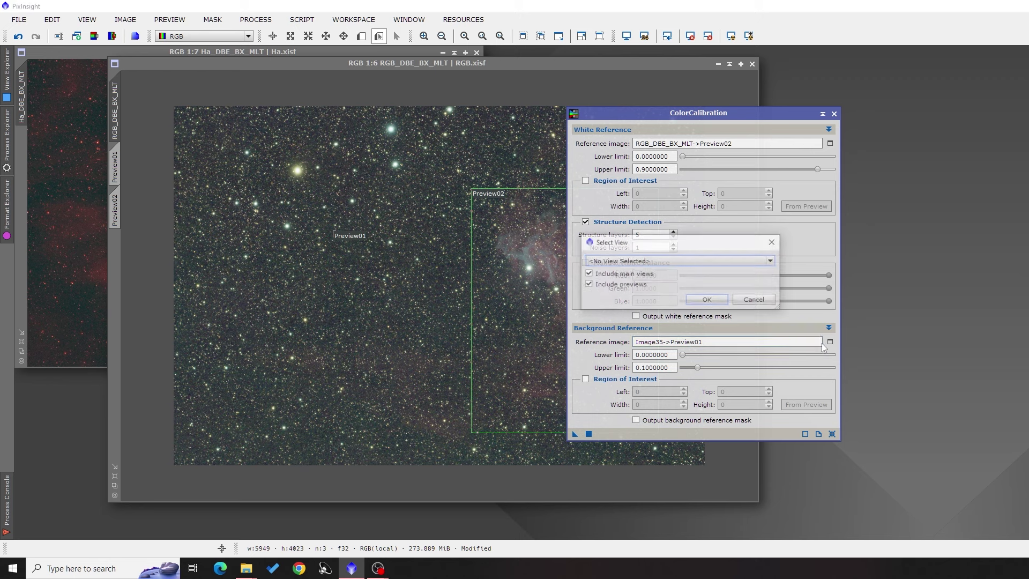
pyautogui.click(588, 274)
pyautogui.click(633, 261)
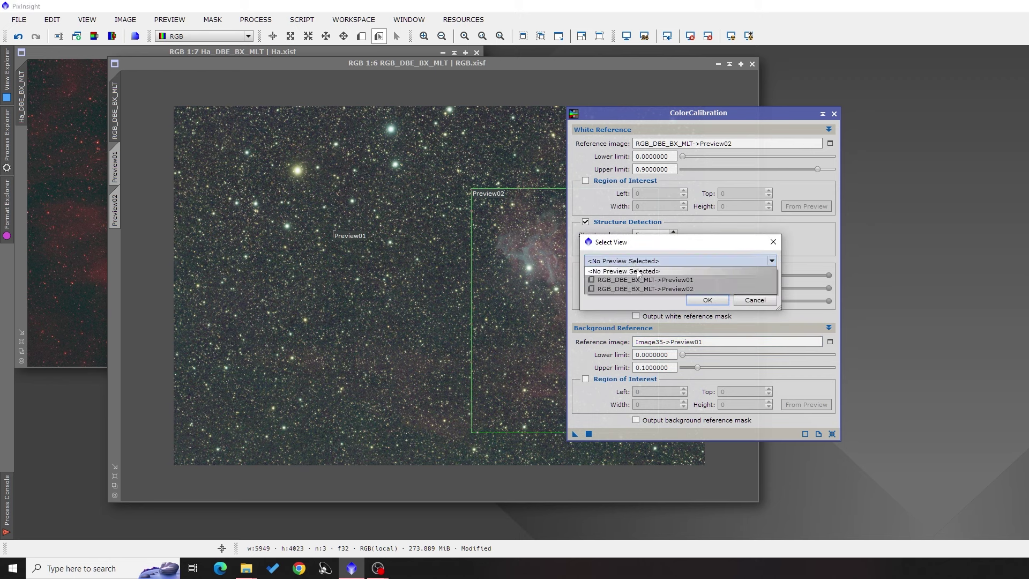
pyautogui.click(643, 281)
pyautogui.click(706, 301)
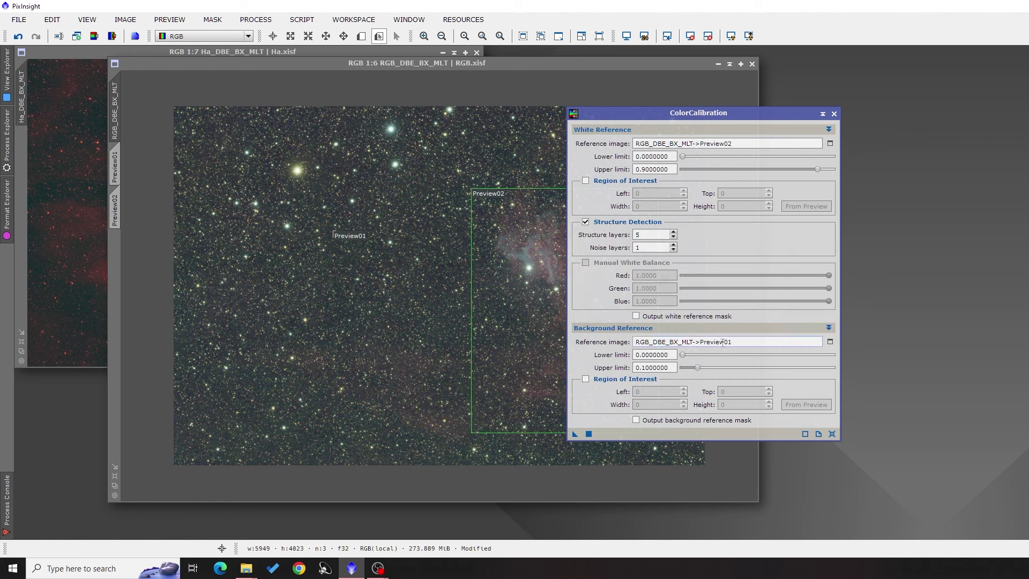
pyautogui.click(588, 434)
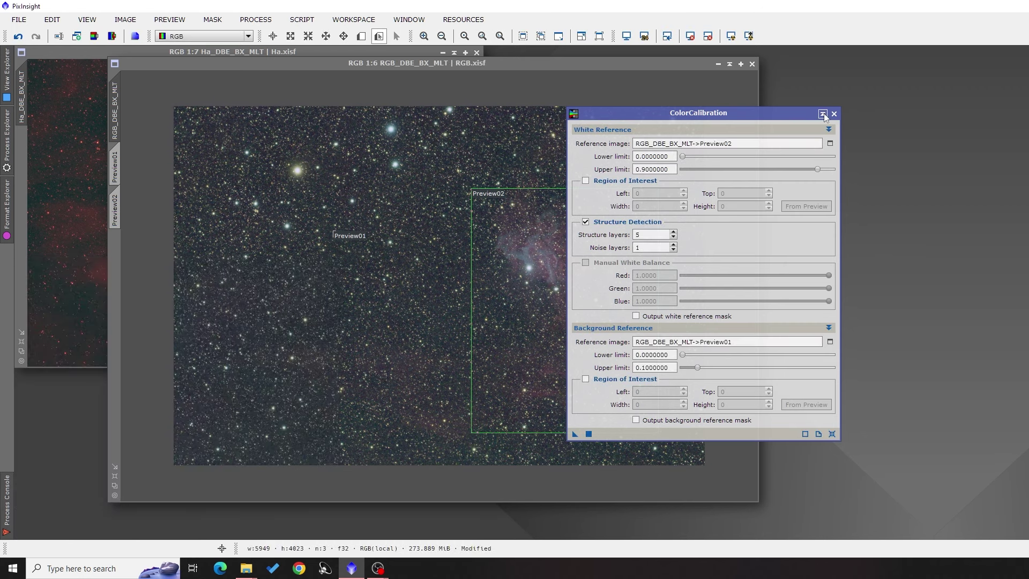
pyautogui.click(824, 114)
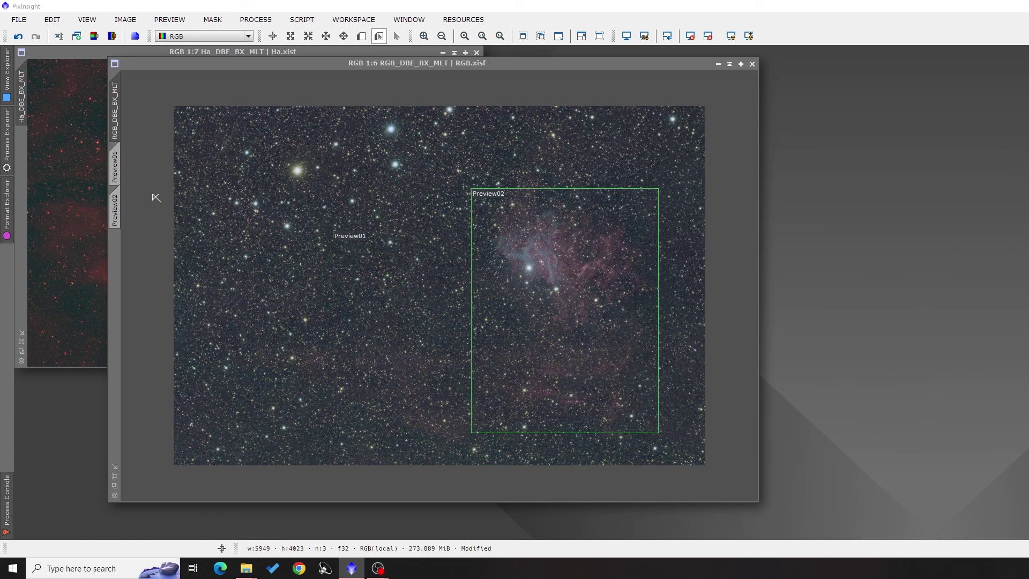
# Step: Undo and redo the colour calibration to compare before and after
pyautogui.scroll(1, 362, 221)
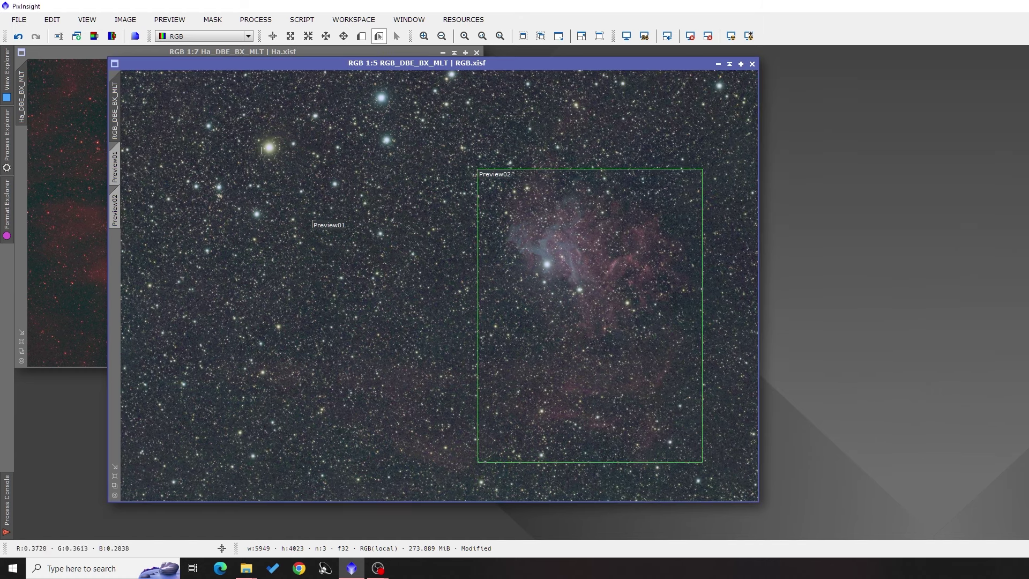
pyautogui.click(18, 41)
pyautogui.click(36, 37)
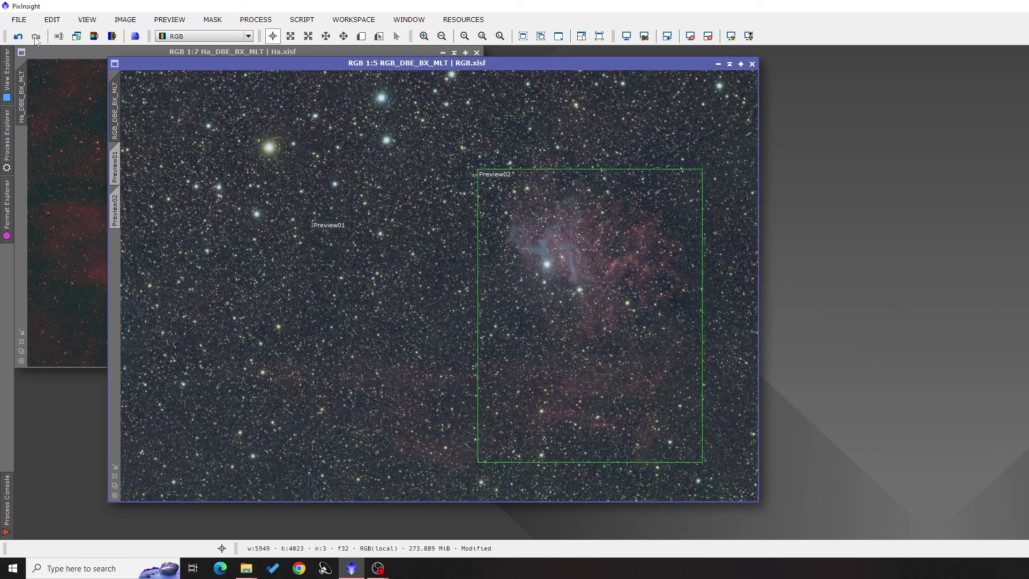
# Step: Delete Preview01 and Preview02 from RGB_DBE_BX_MLT, then pan around the full image
pyautogui.click(114, 166)
pyautogui.rightClick(115, 164)
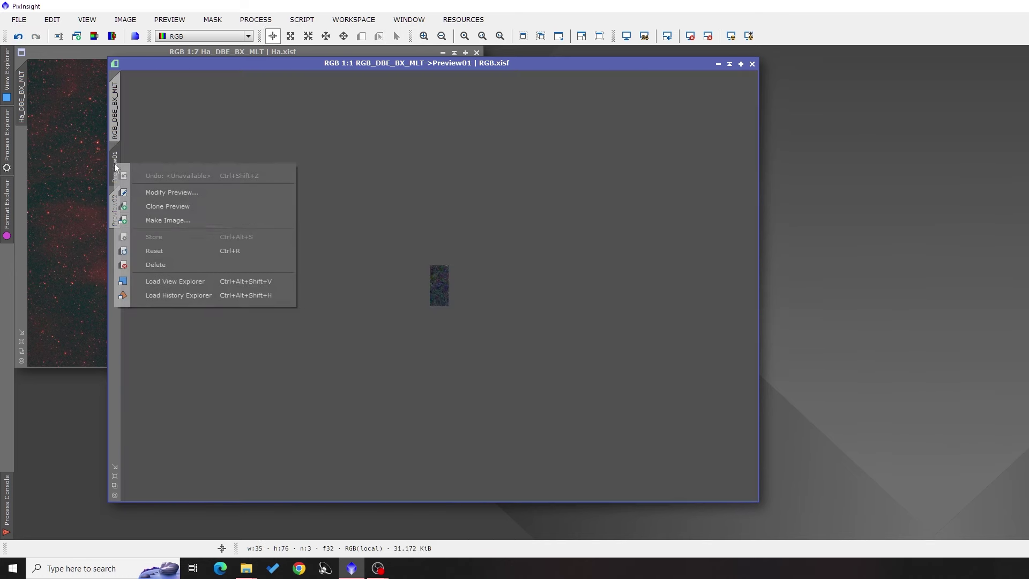
pyautogui.click(169, 264)
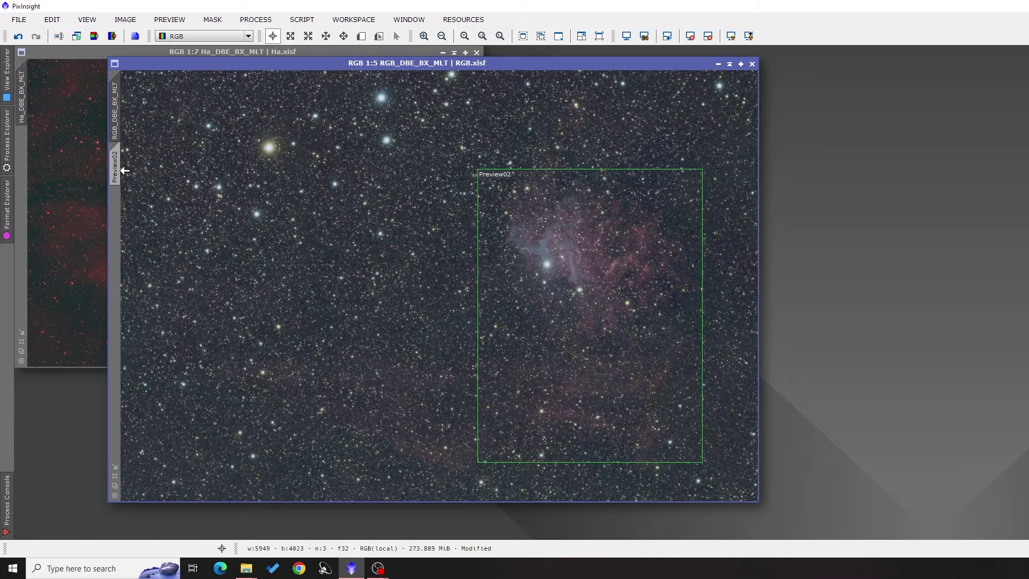
pyautogui.click(123, 164)
pyautogui.rightClick(123, 164)
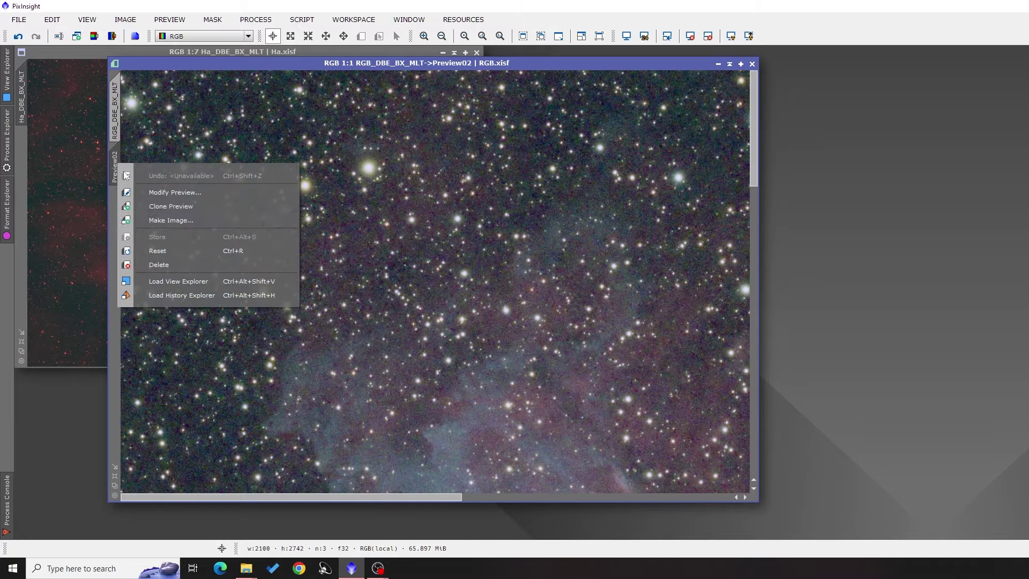
pyautogui.click(165, 262)
pyautogui.scroll(-2, 475, 321)
pyautogui.scroll(7, 475, 321)
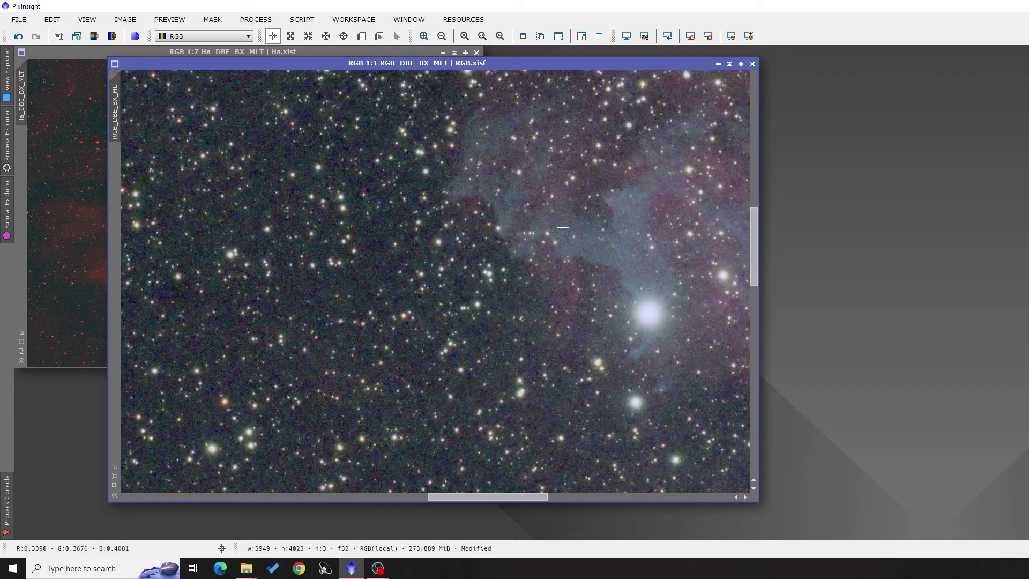
pyautogui.moveTo(475, 321); pyautogui.dragTo(605, 215)
pyautogui.moveTo(375, 343); pyautogui.dragTo(486, 255)
pyautogui.scroll(-4, 486, 255)
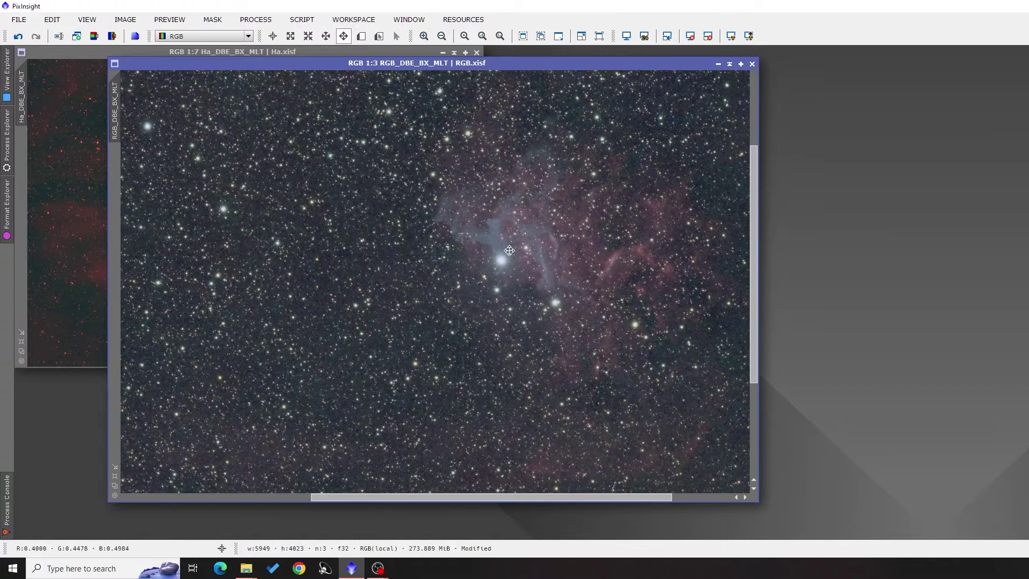
pyautogui.scroll(-1, 509, 250)
pyautogui.hotkey('alt', 'r')
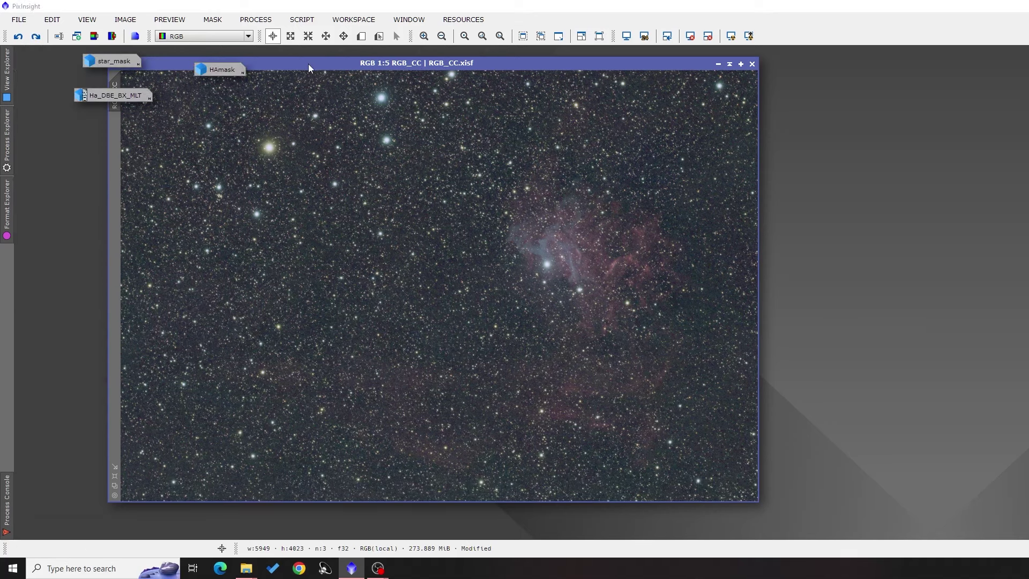
# Step: Apply SCNR green removal (Average Neutral, amount 1.00) to RGB_CC
pyautogui.moveTo(324, 65); pyautogui.dragTo(337, 70)
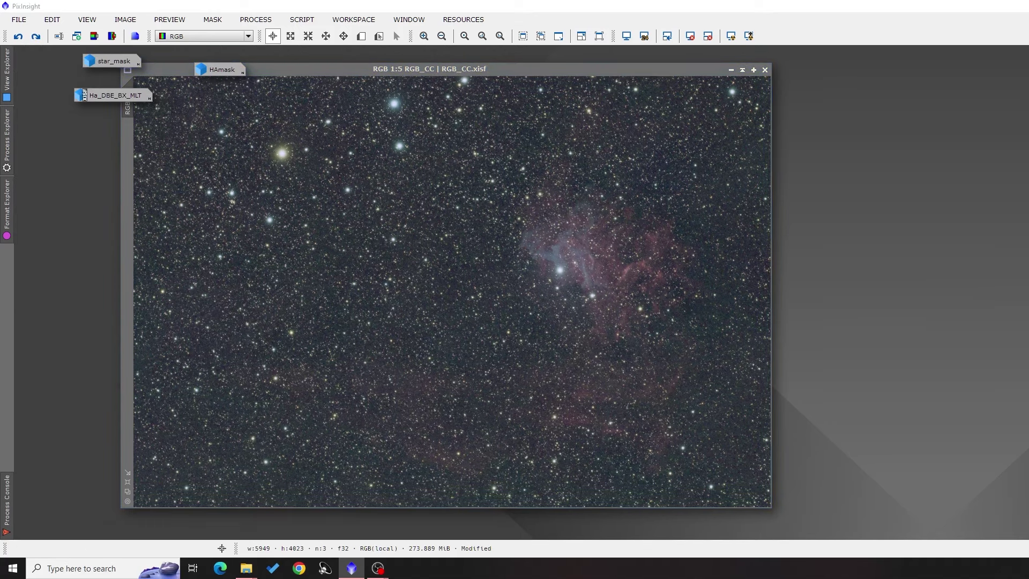
pyautogui.moveTo(712, 87); pyautogui.dragTo(670, 88)
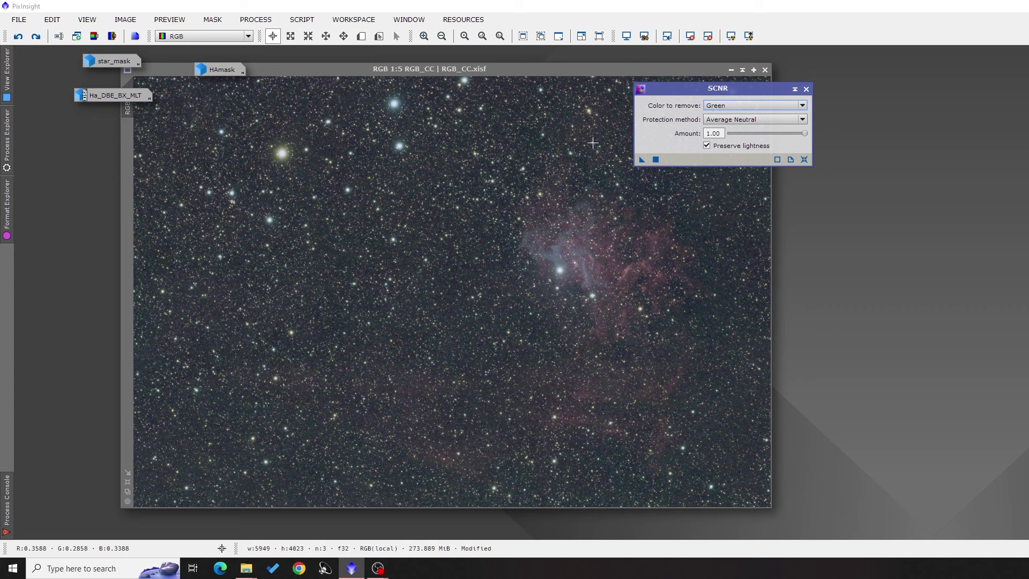
pyautogui.moveTo(695, 87); pyautogui.dragTo(692, 89)
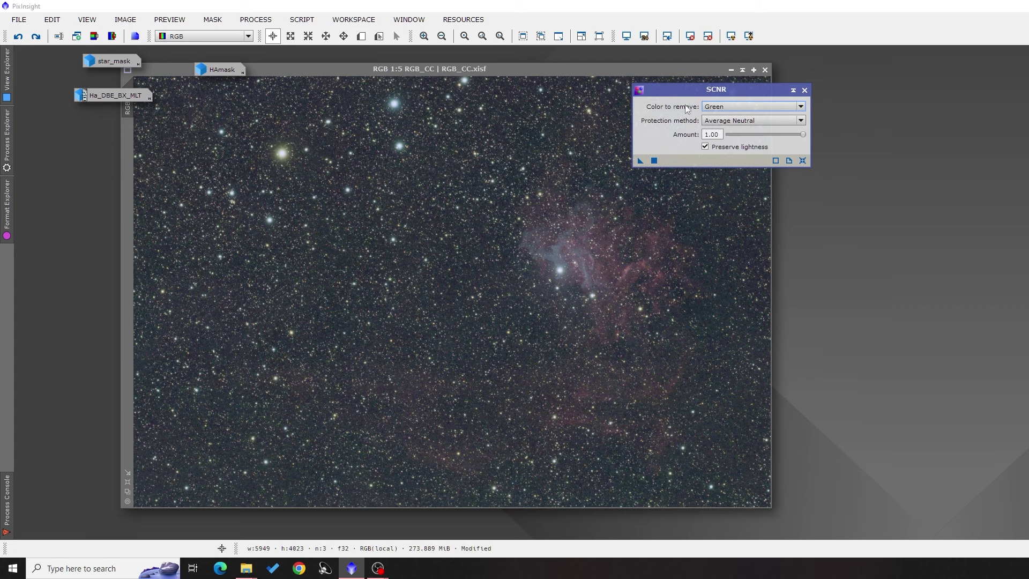
pyautogui.click(637, 159)
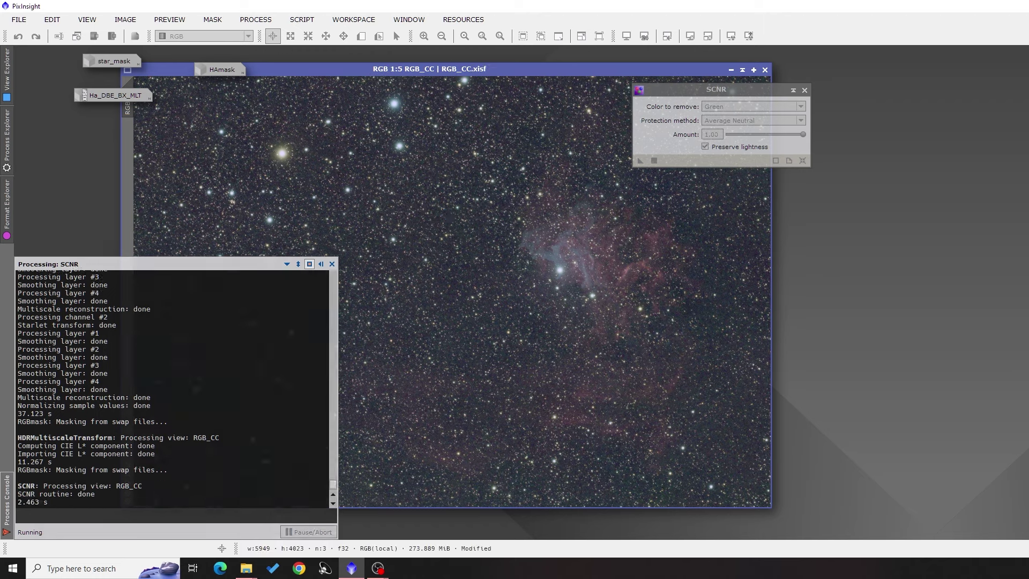
# Step: Compare the image with and without green removal on a bright star, keep it, and shade SCNR
pyautogui.scroll(1, 310, 176)
pyautogui.scroll(2, 310, 176)
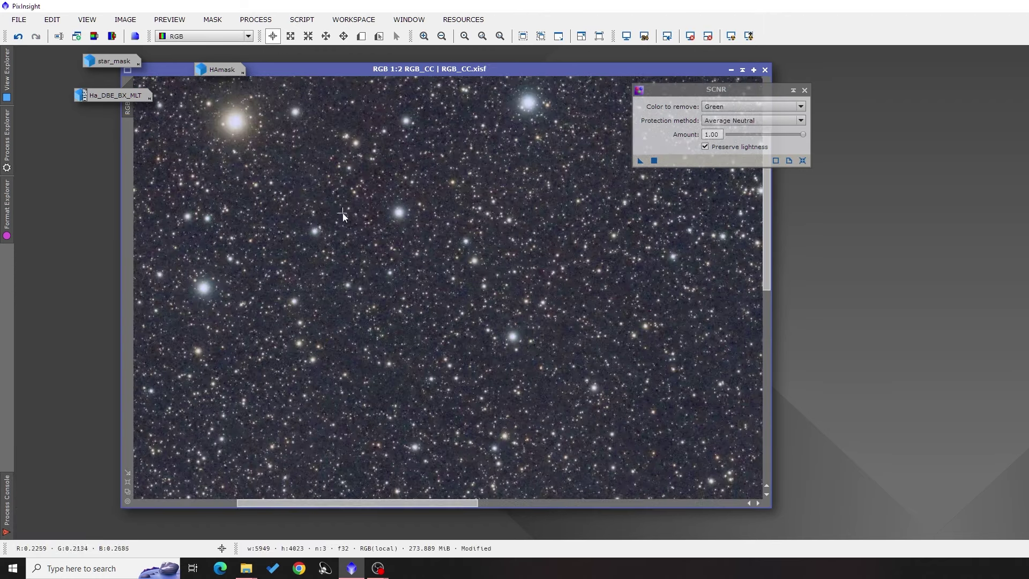
pyautogui.moveTo(311, 176); pyautogui.dragTo(433, 287)
pyautogui.scroll(2, 433, 288)
pyautogui.click(18, 37)
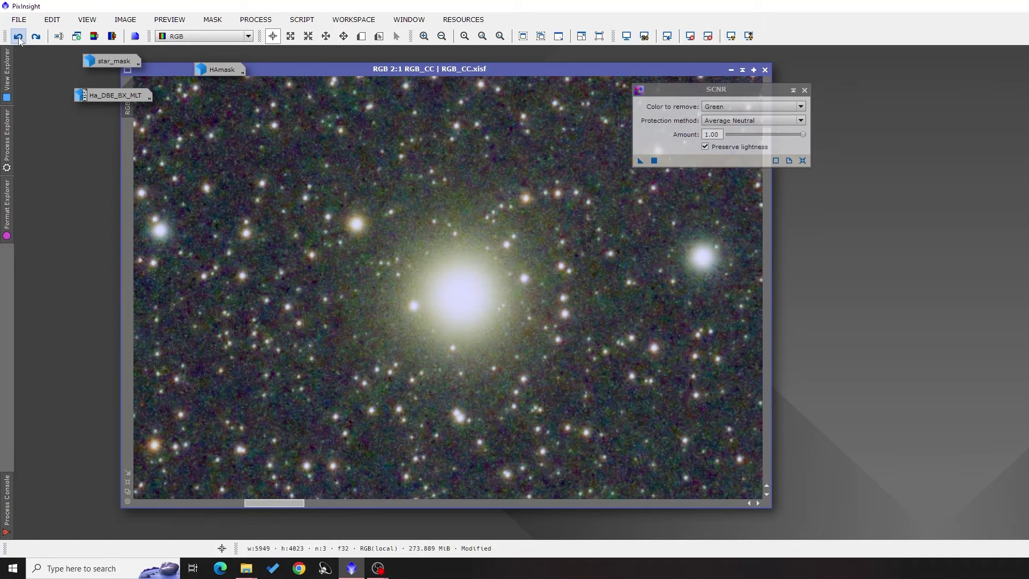
pyautogui.click(35, 37)
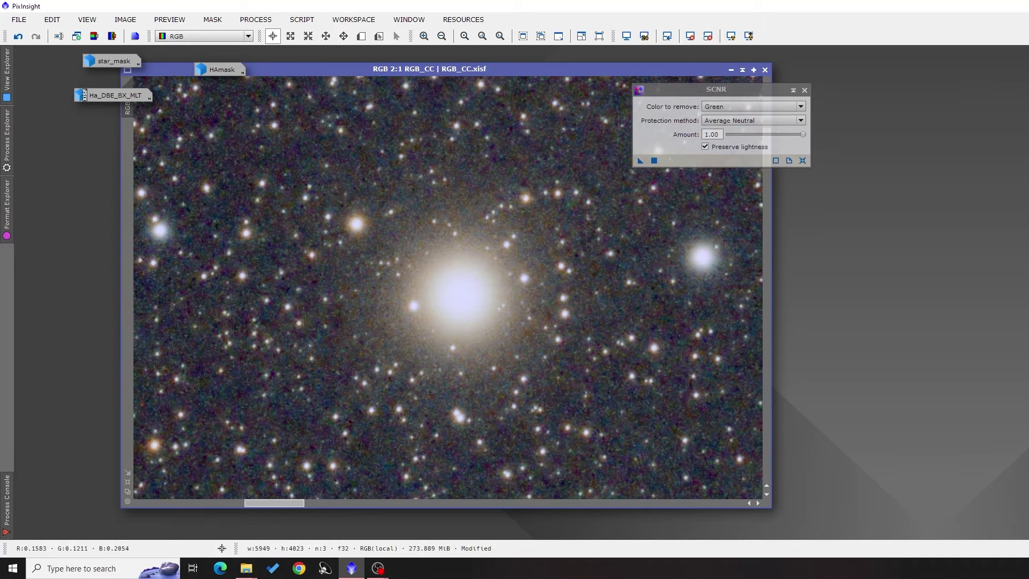
pyautogui.scroll(-3, 599, 273)
pyautogui.scroll(4, 600, 272)
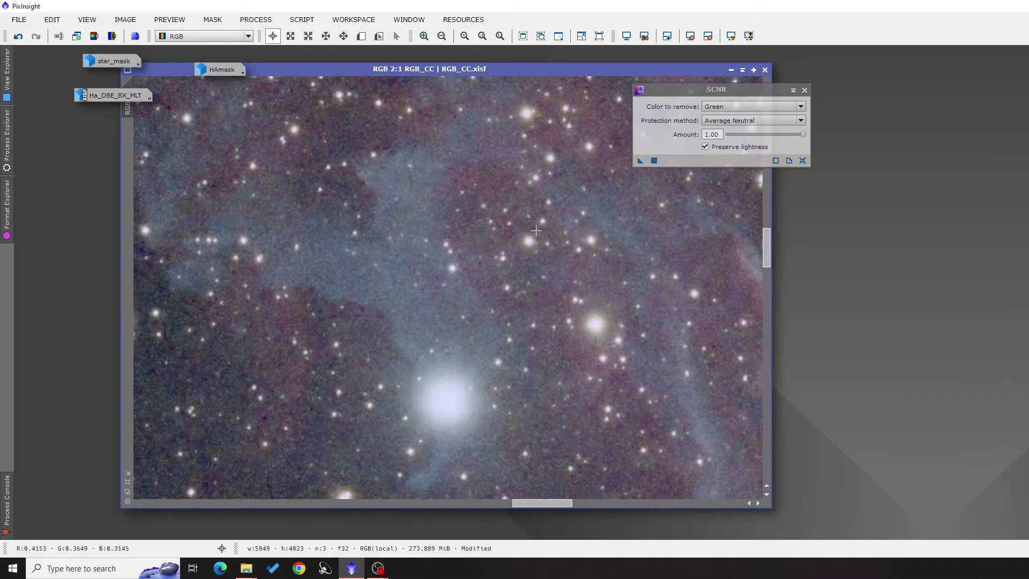
pyautogui.click(18, 38)
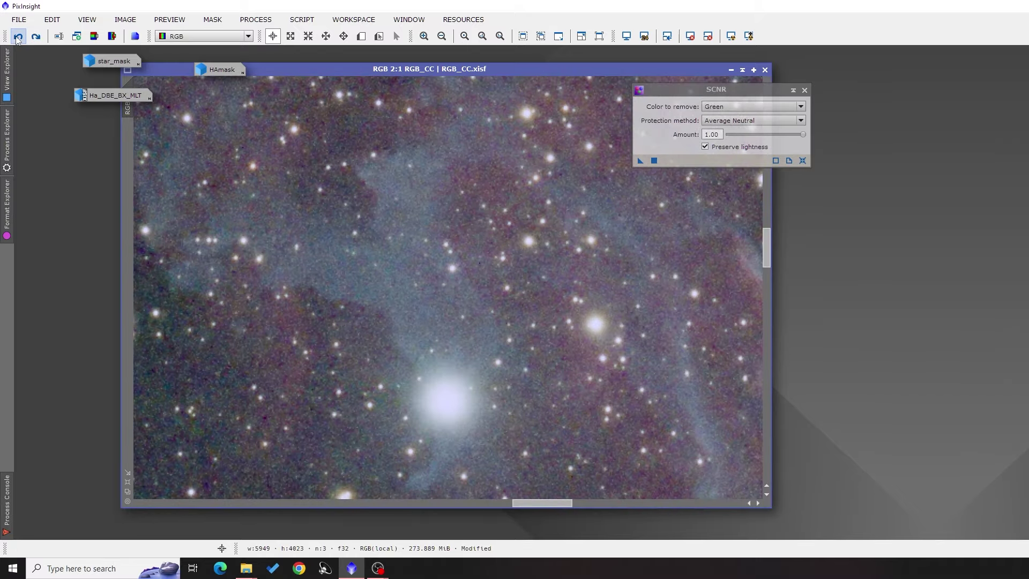
pyautogui.click(36, 36)
pyautogui.click(18, 37)
pyautogui.click(36, 37)
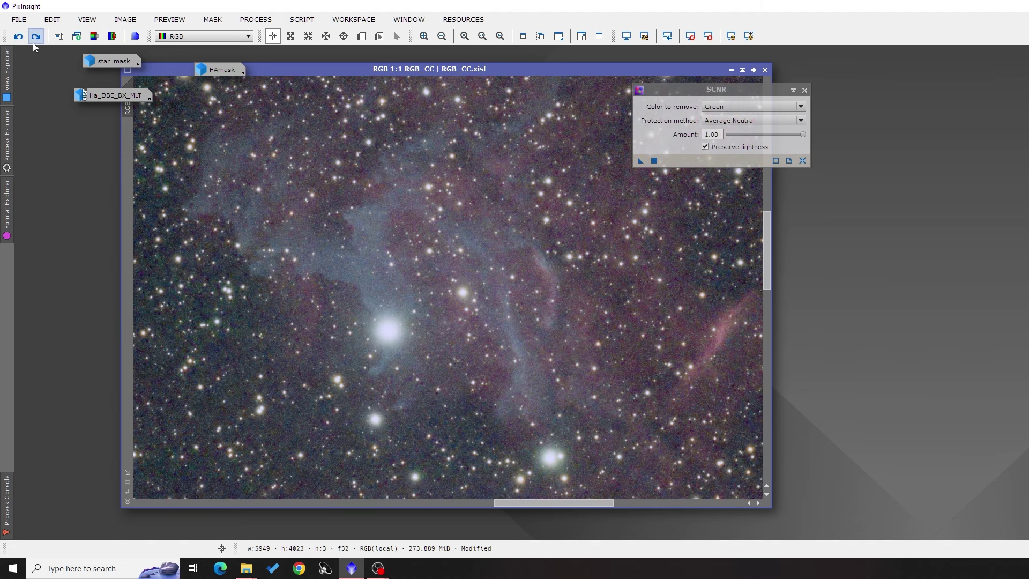
pyautogui.scroll(-2, 339, 294)
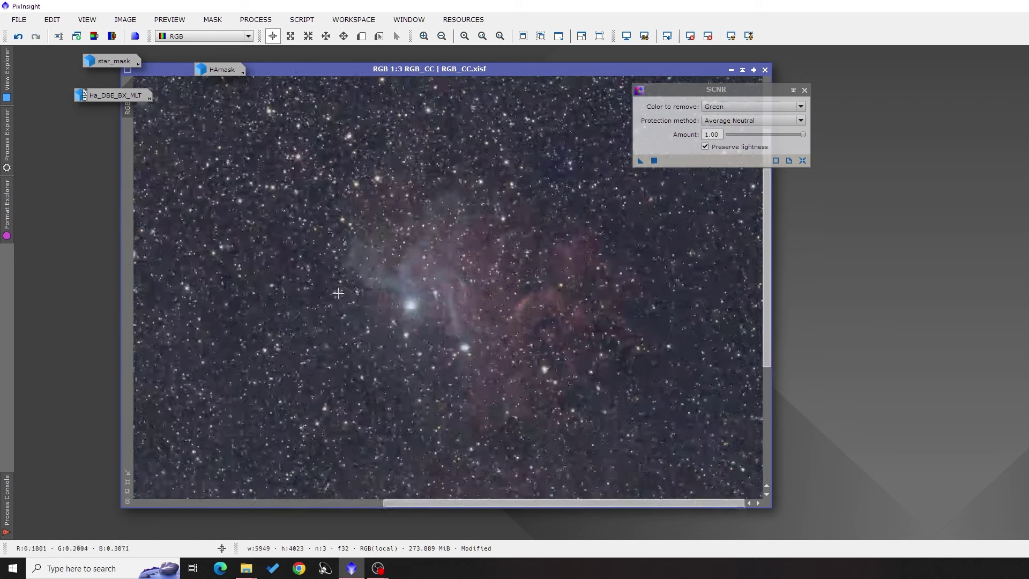
pyautogui.scroll(-2, 338, 293)
pyautogui.click(793, 92)
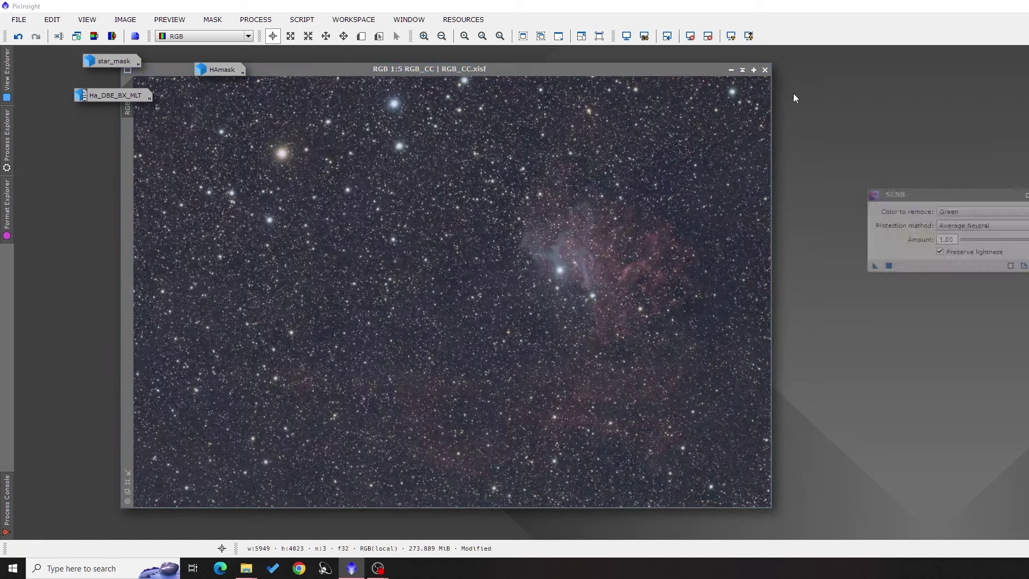
pyautogui.scroll(-1, 546, 260)
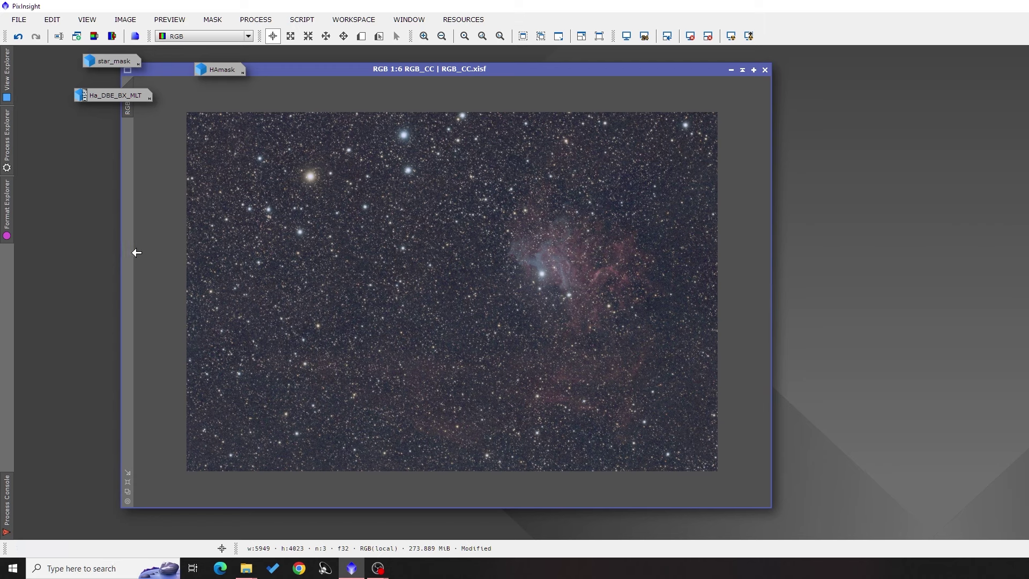
# Step: Run StarNet2 on RGB_CC with stride 256 and Create starmask, producing star_mask1
pyautogui.click(256, 20)
pyautogui.moveTo(349, 12)
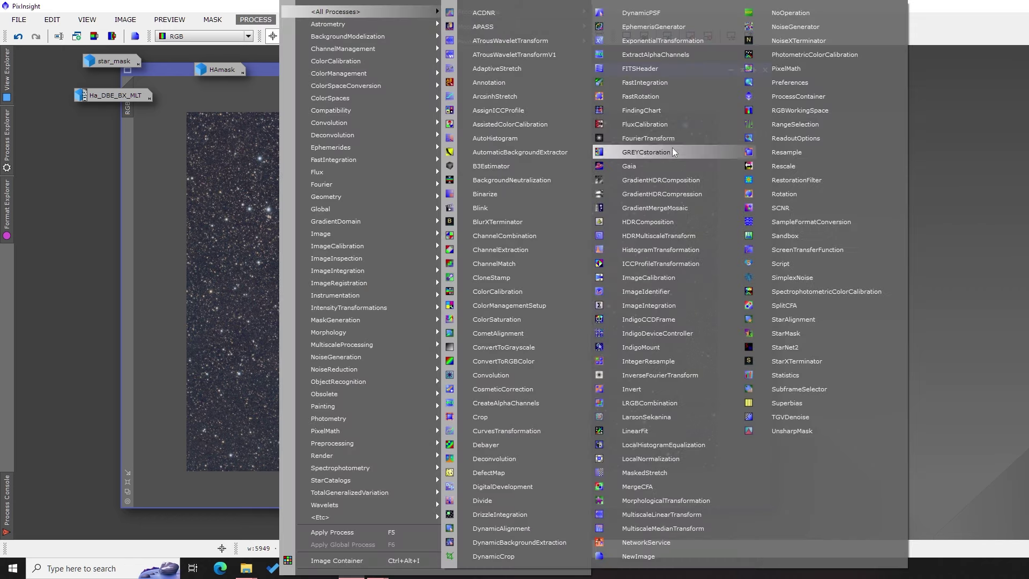
pyautogui.click(802, 347)
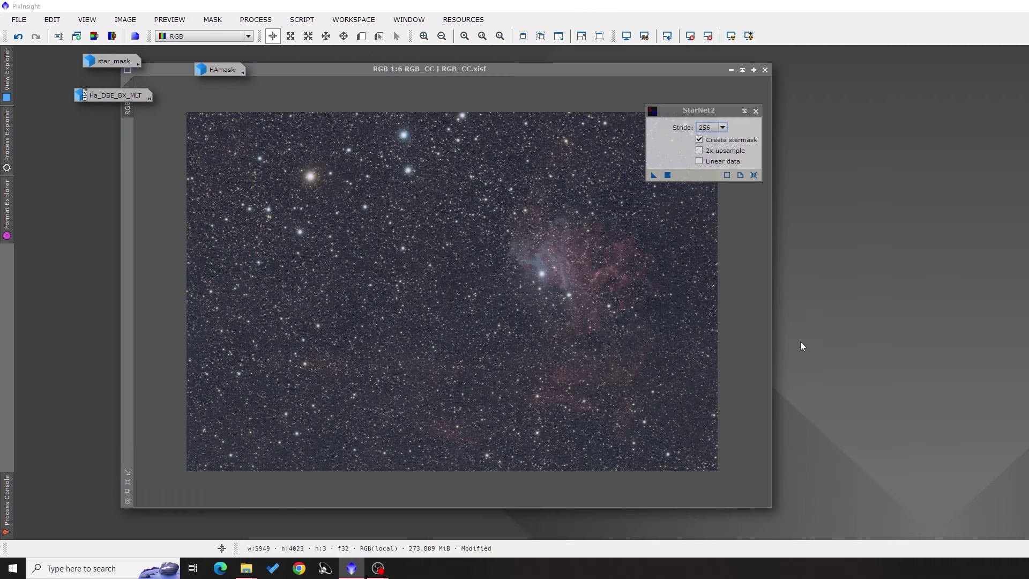
pyautogui.click(733, 140)
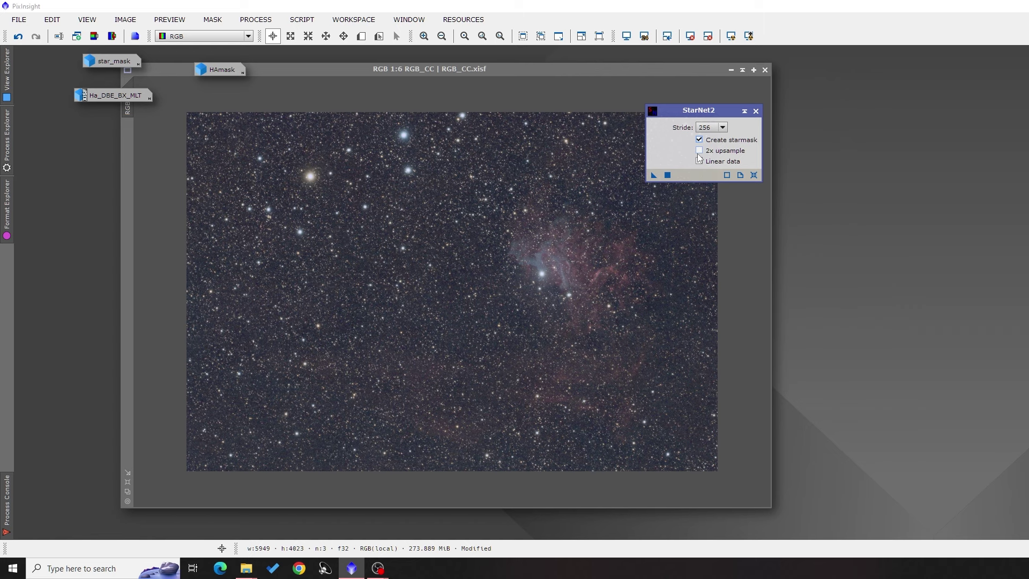
pyautogui.moveTo(653, 175); pyautogui.dragTo(479, 251)
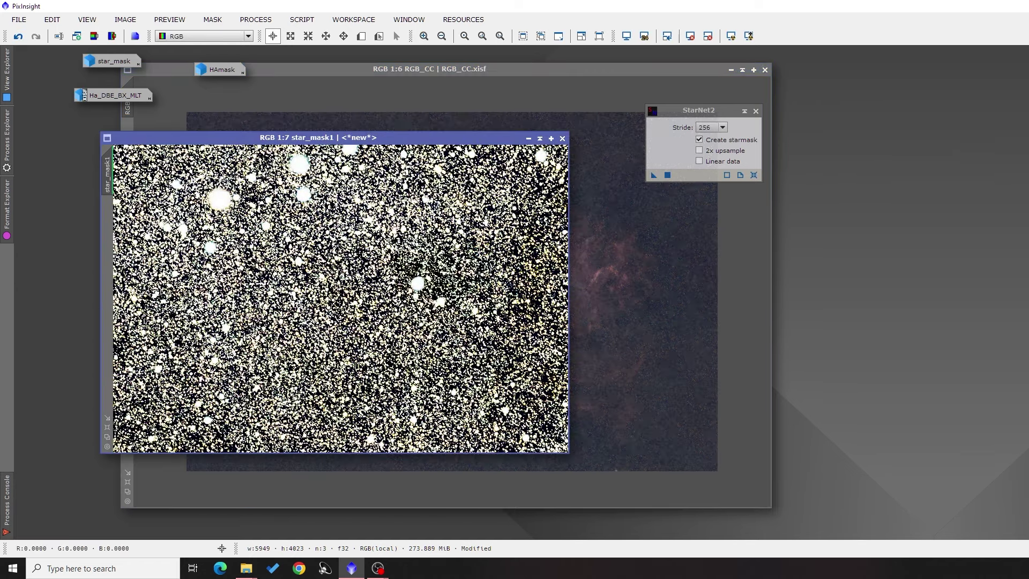
# Step: Minimize star_mask1 to an icon at the left edge and move StarNet2 aside
pyautogui.click(528, 139)
pyautogui.moveTo(361, 298); pyautogui.dragTo(64, 215)
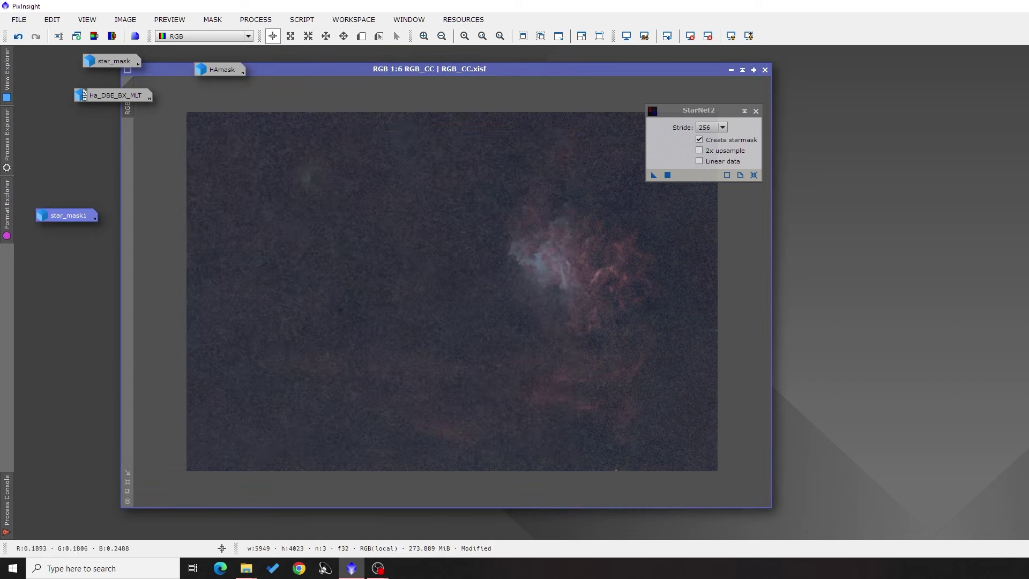
pyautogui.moveTo(693, 111); pyautogui.dragTo(782, 111)
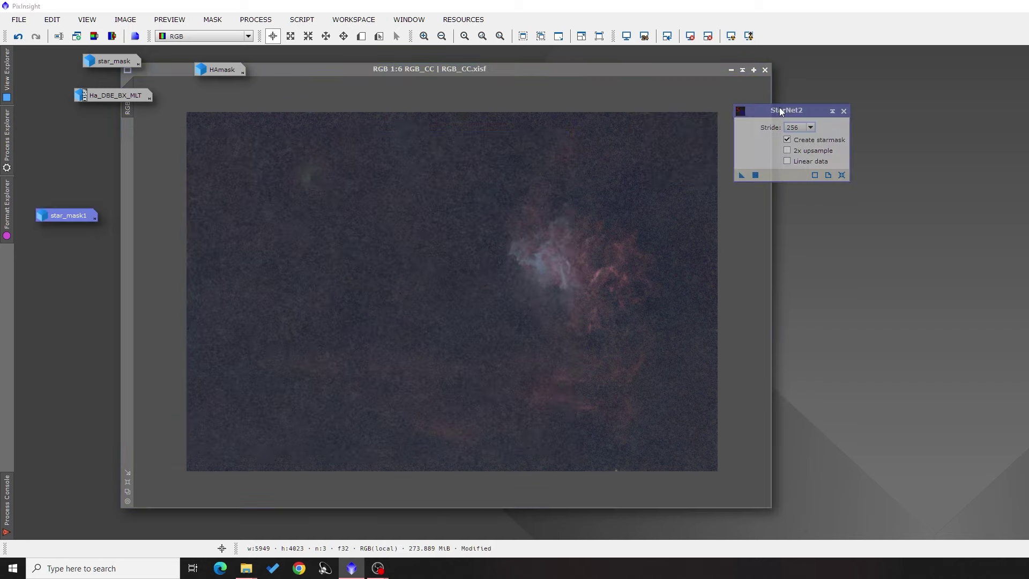
pyautogui.scroll(-2, 557, 262)
pyautogui.scroll(3, 552, 265)
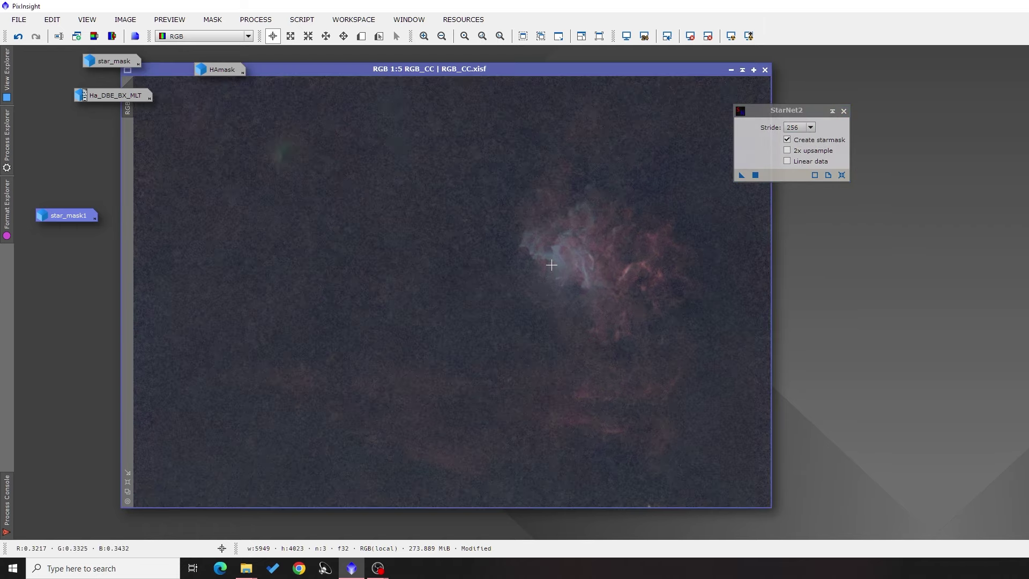
pyautogui.scroll(1, 552, 265)
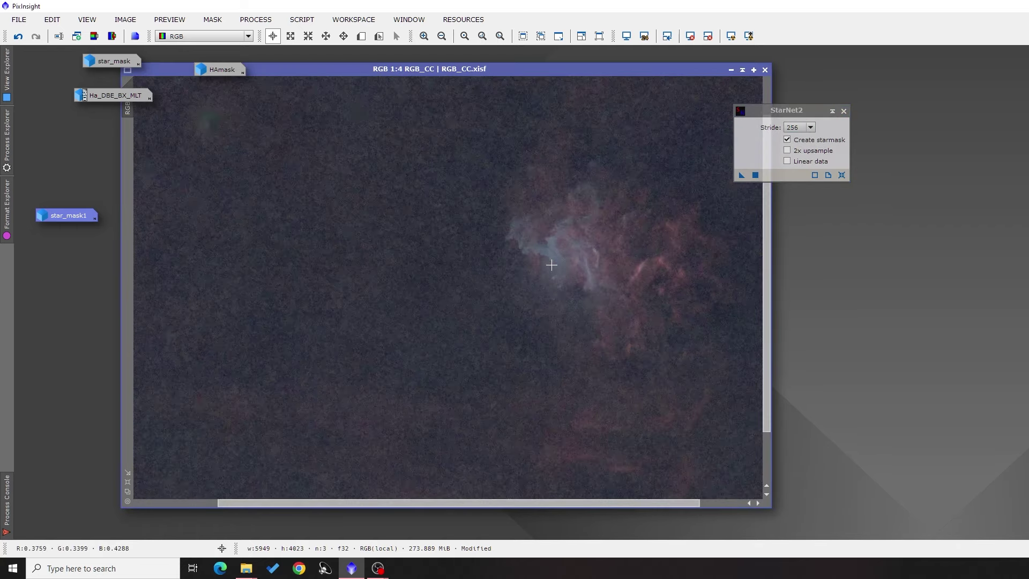
pyautogui.scroll(-1, 551, 264)
# Step: Save star_mask1 as starmask_RGB.xisf, minimize it again, and view the background sky
pyautogui.doubleClick(69, 216)
pyautogui.click(19, 20)
pyautogui.click(48, 127)
pyautogui.write('starmask_RGB')
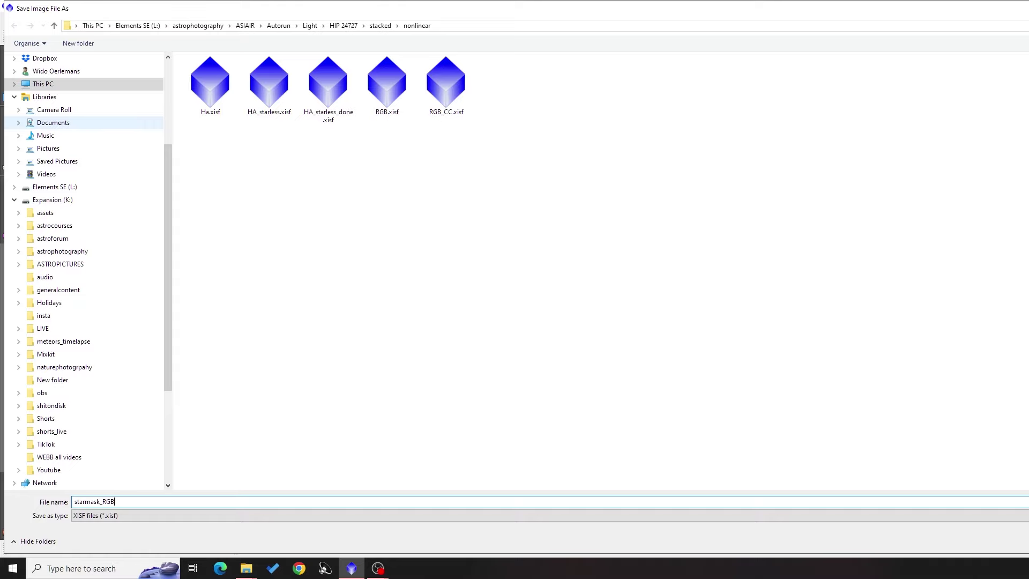
pyautogui.press('Return')
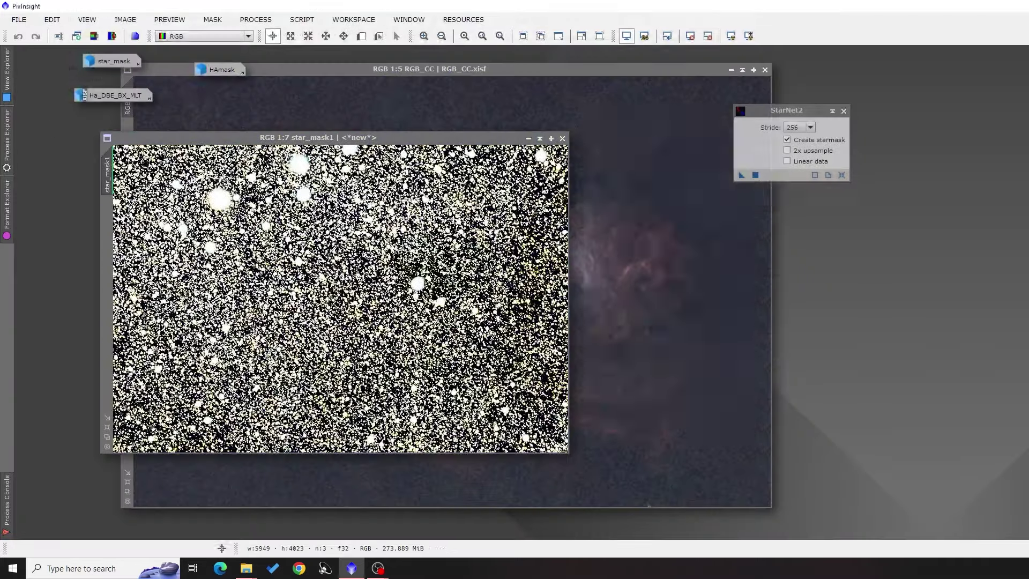
pyautogui.click(707, 408)
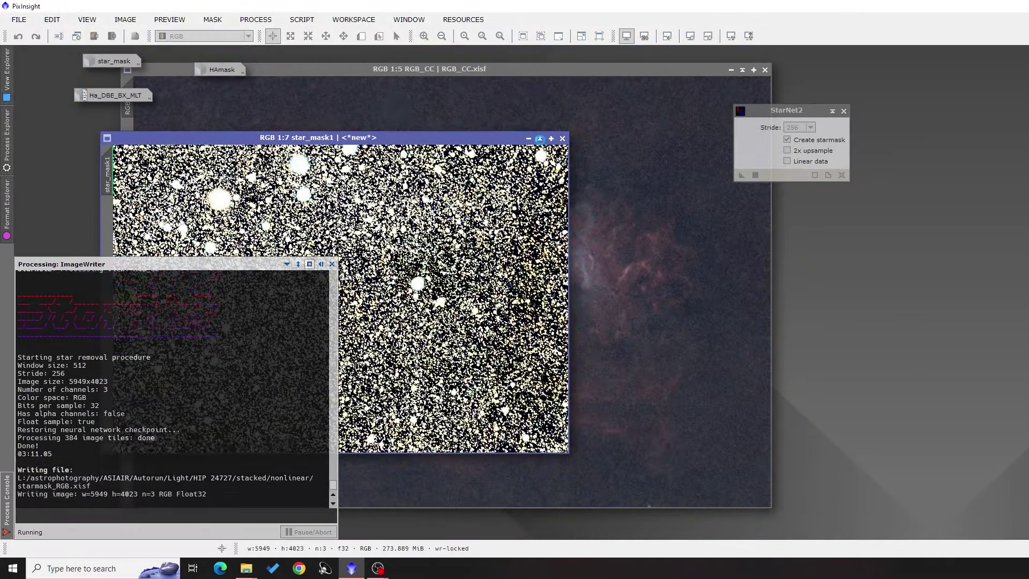
pyautogui.click(529, 138)
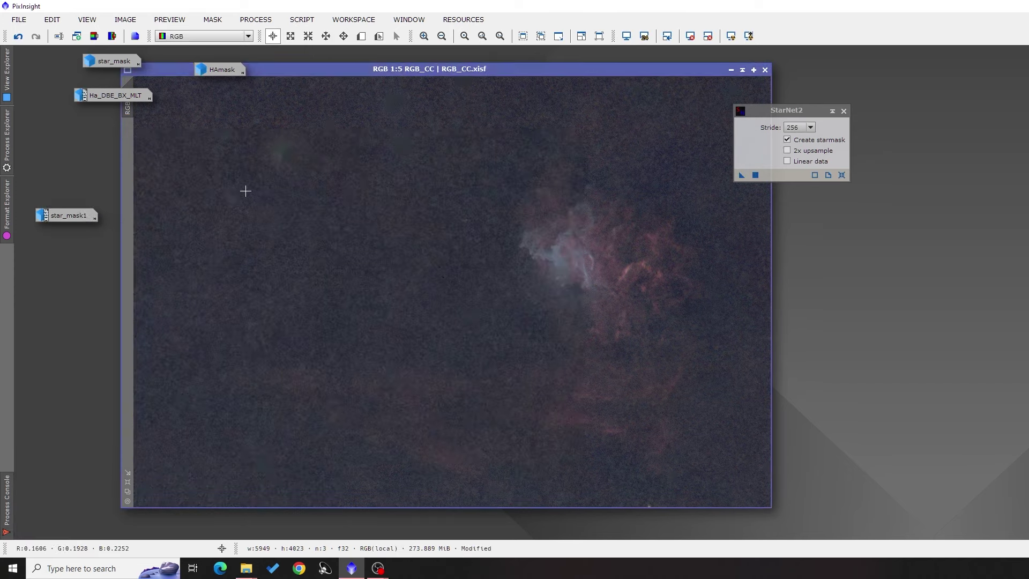
pyautogui.scroll(2, 245, 190)
pyautogui.moveTo(246, 191); pyautogui.dragTo(357, 296)
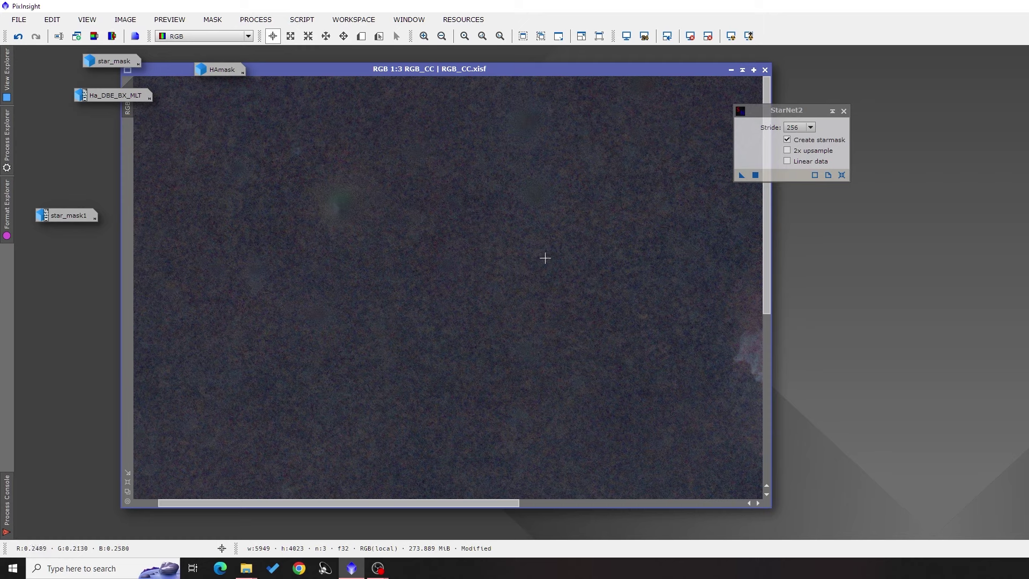
# Step: Open CloneStamp, set a clean-sky source, and clone it over the first blemishes
pyautogui.click(273, 22)
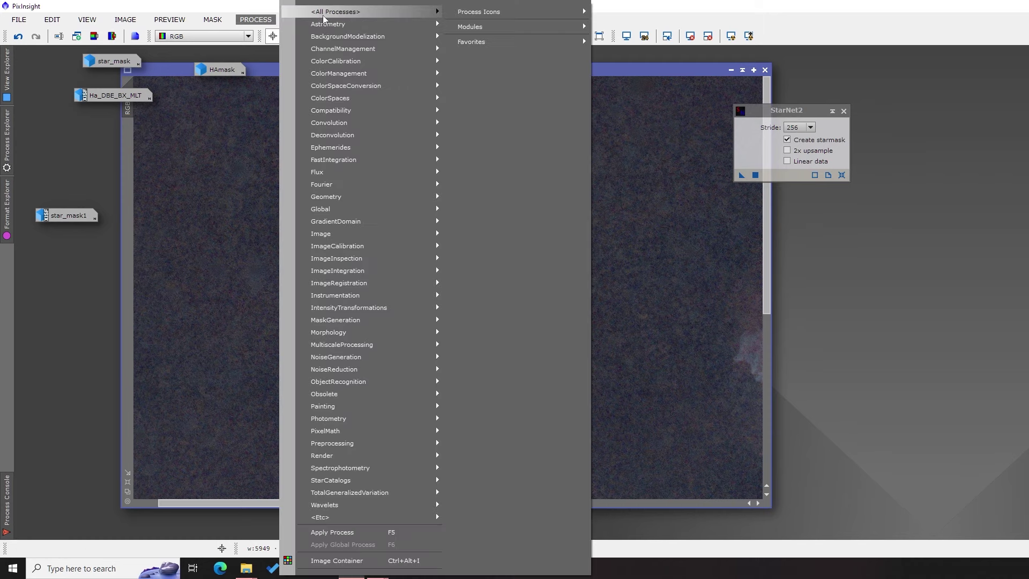
pyautogui.moveTo(370, 12)
pyautogui.click(491, 278)
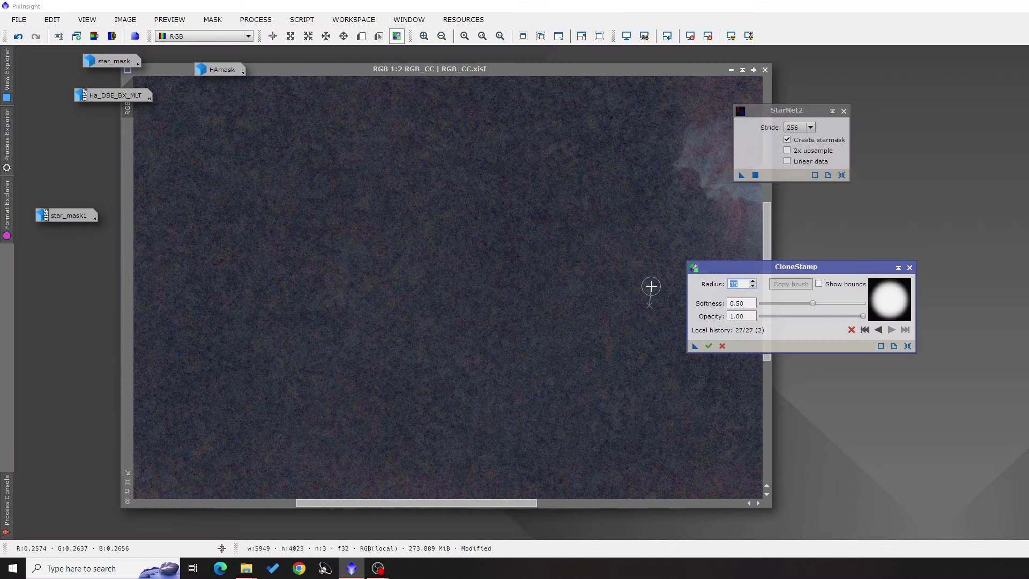
pyautogui.write('55')
pyautogui.write('75')
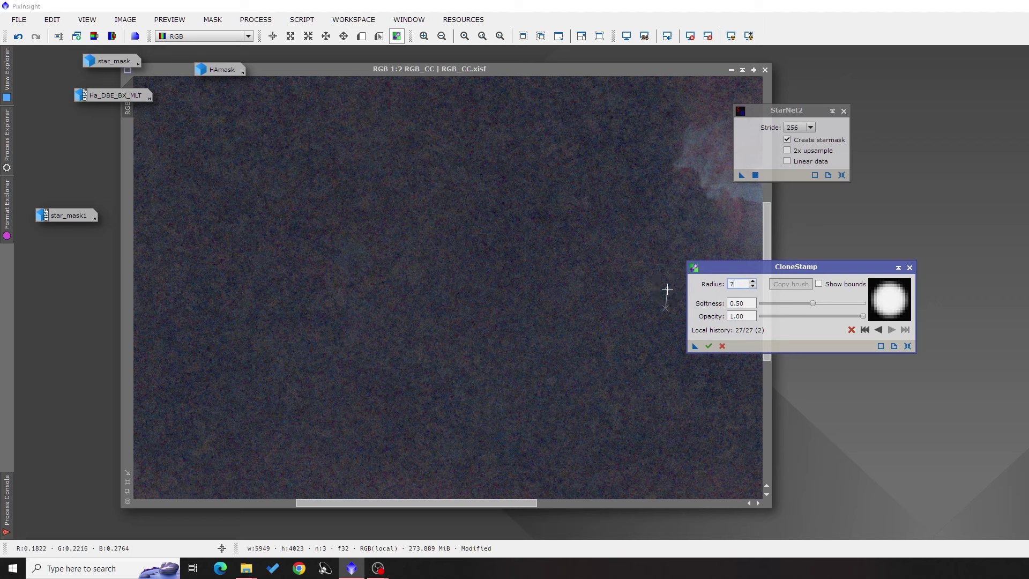
pyautogui.keyDown('ctrl'); pyautogui.click(415, 283); pyautogui.keyUp('ctrl')
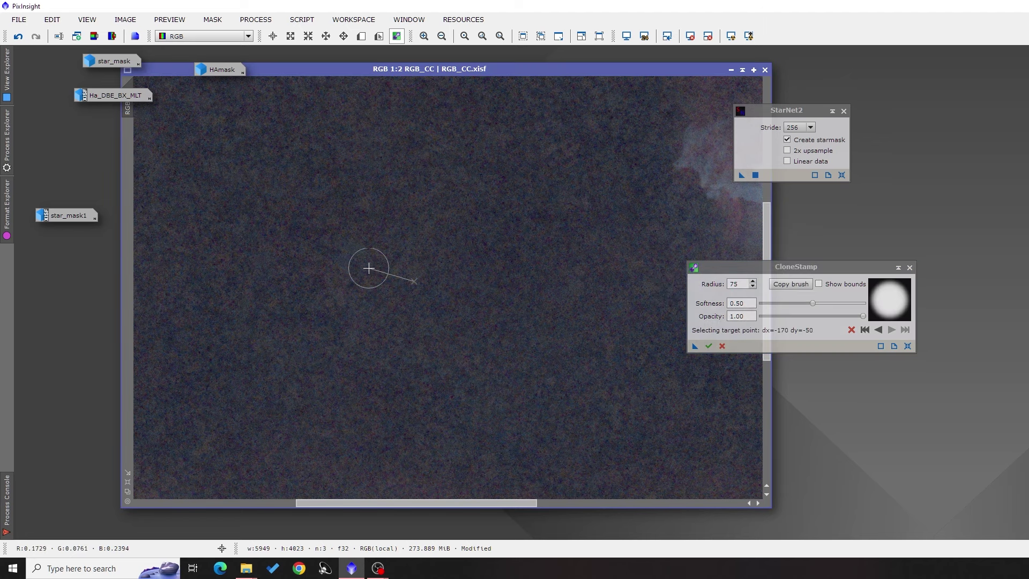
pyautogui.click(356, 264)
pyautogui.click(363, 267)
pyautogui.click(333, 301)
# Step: Stamp background over the remaining dark blobs, then commit the retouching and close CloneStamp
pyautogui.scroll(-1, 318, 401)
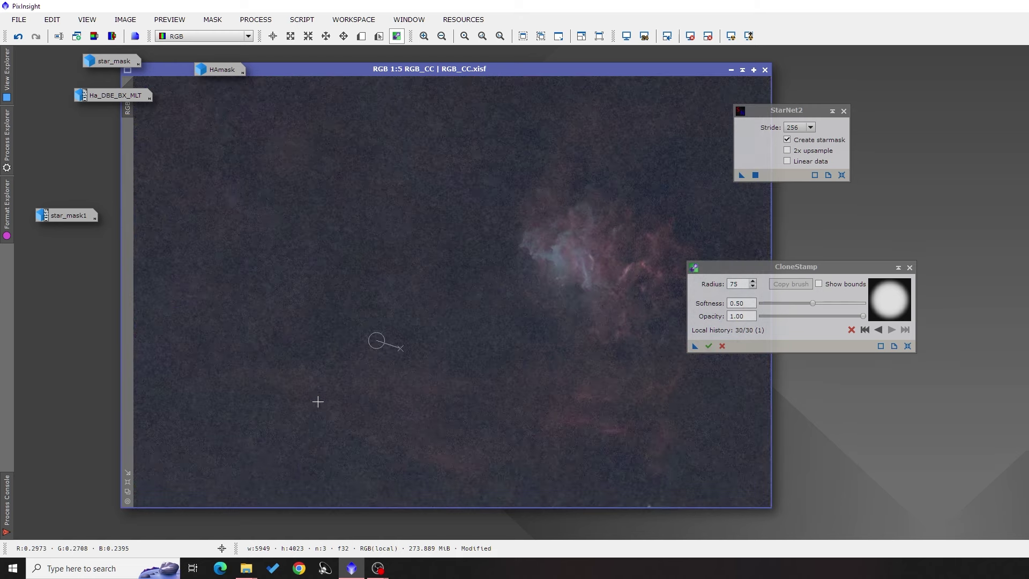
pyautogui.scroll(1, 271, 234)
pyautogui.scroll(2, 272, 234)
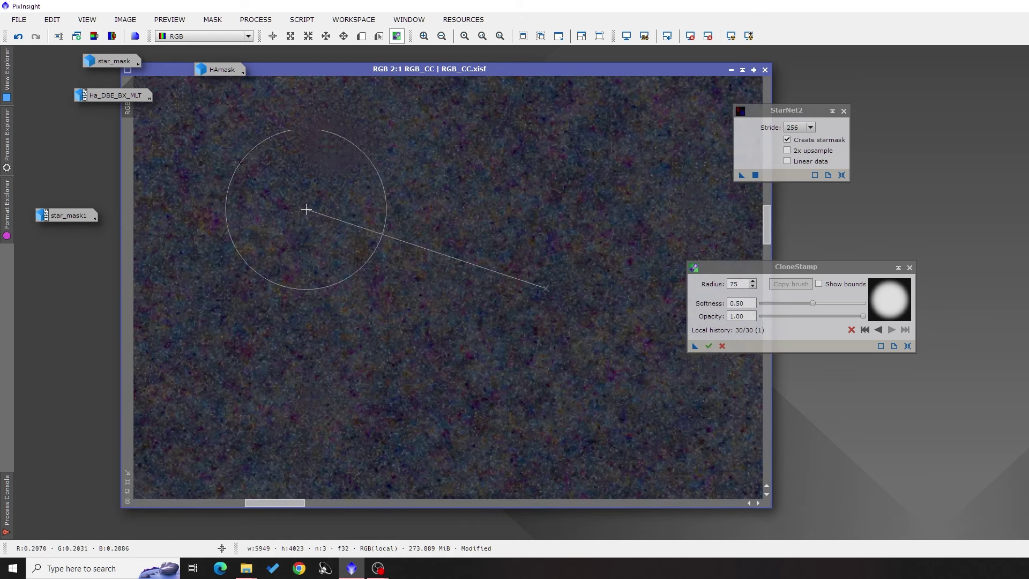
pyautogui.scroll(-1, 339, 151)
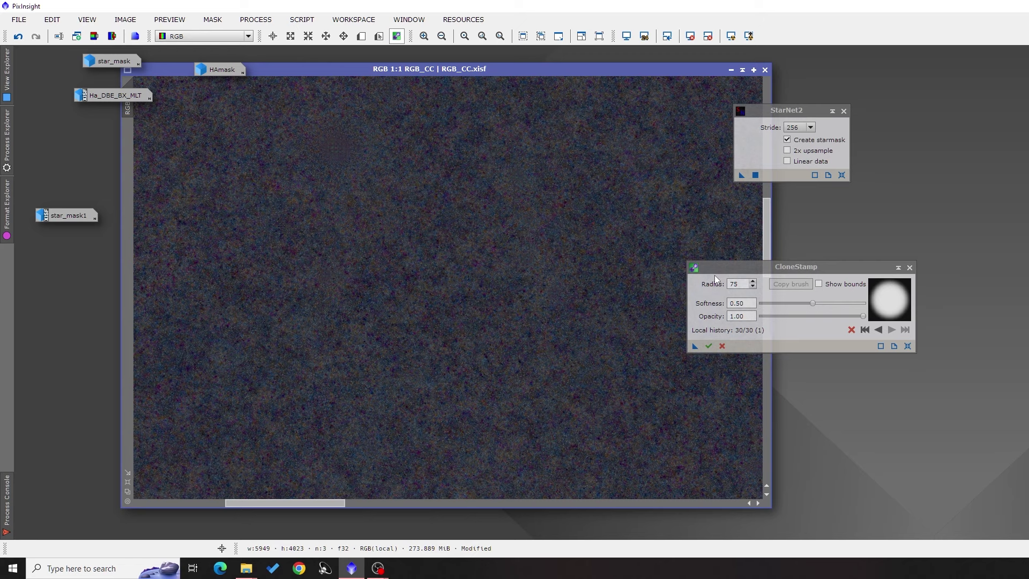
pyautogui.click(338, 144)
pyautogui.click(322, 149)
pyautogui.click(335, 133)
pyautogui.click(375, 136)
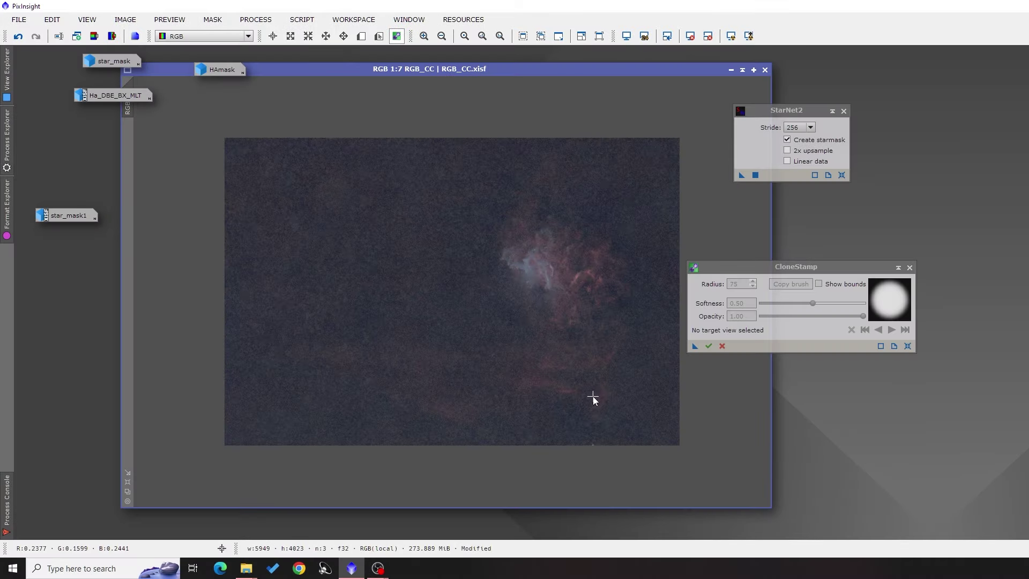
pyautogui.click(710, 346)
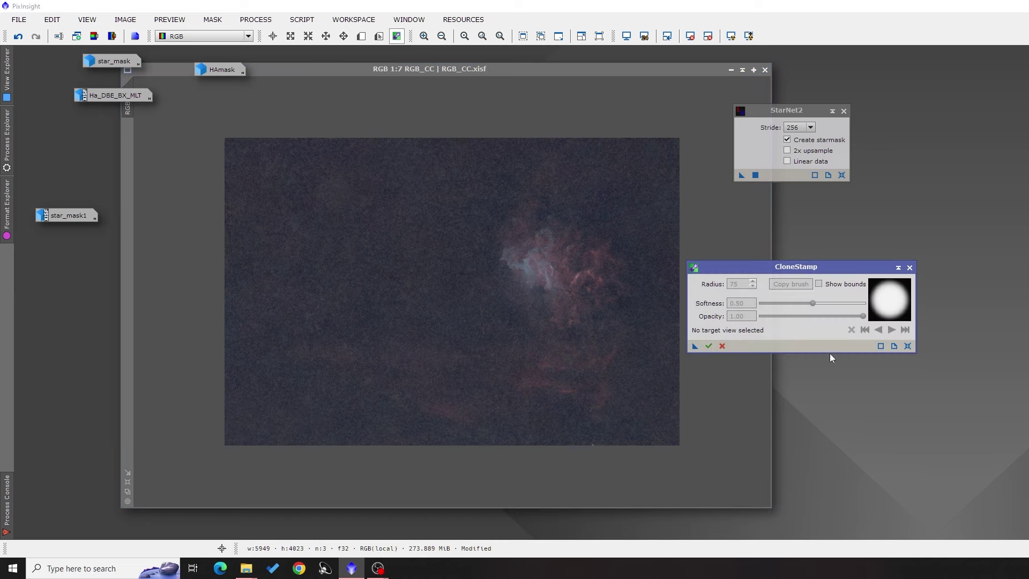
pyautogui.click(910, 267)
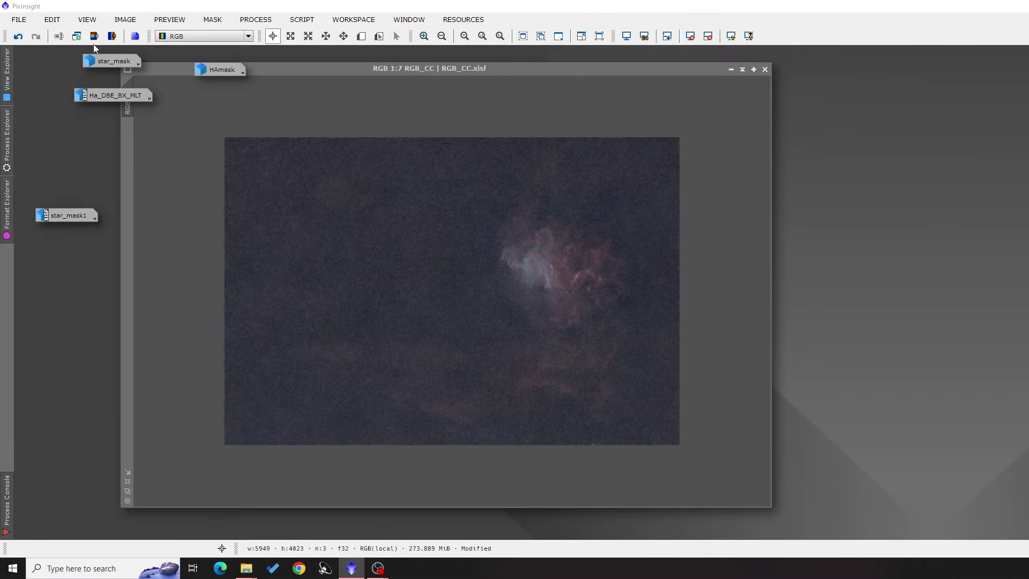
# Step: Extract RGB_CC's CIE L* lightness as RGB_CC_L and boost its contrast with an S-curve
pyautogui.click(95, 36)
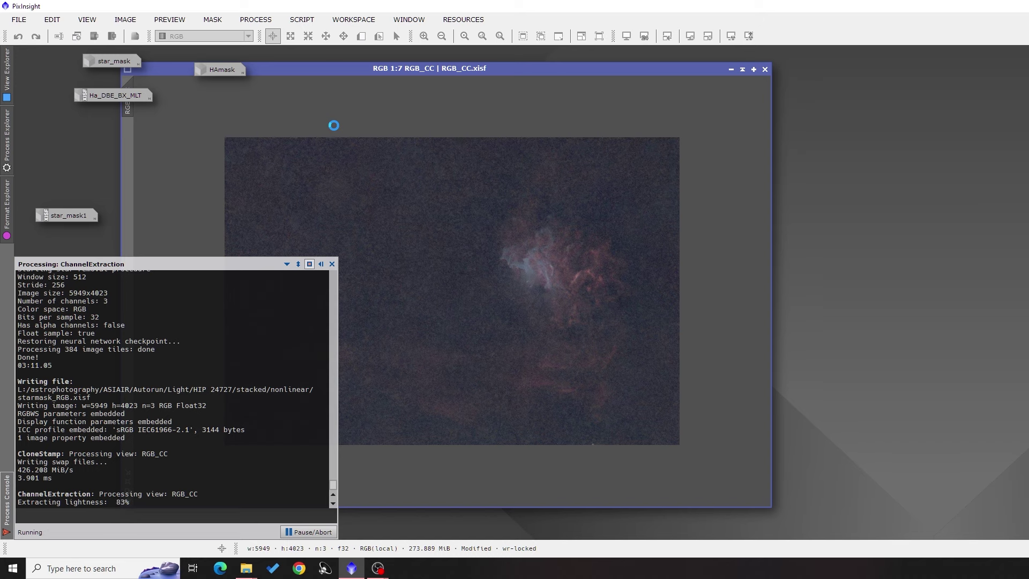
pyautogui.moveTo(367, 156); pyautogui.dragTo(515, 100)
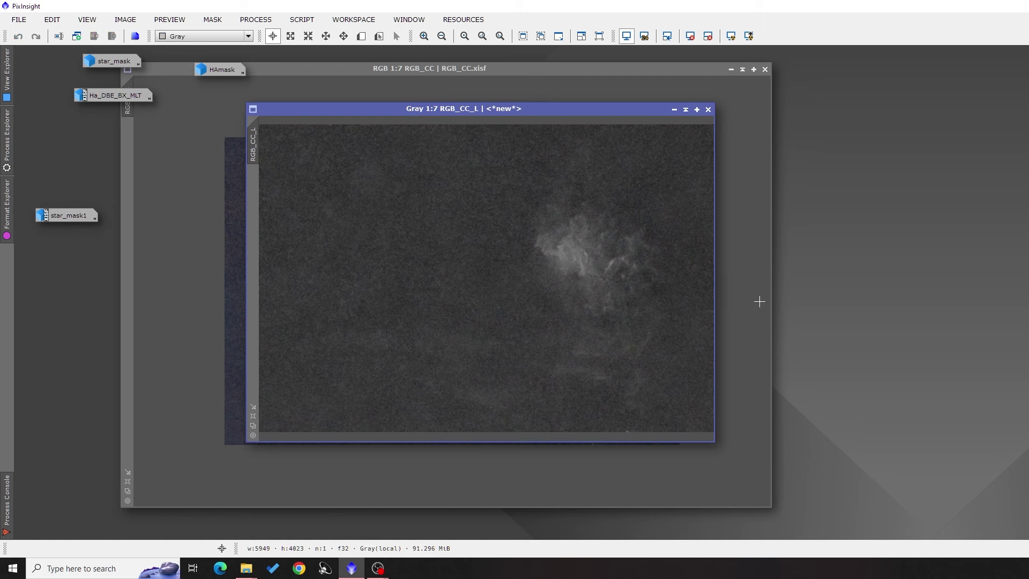
pyautogui.moveTo(764, 116); pyautogui.dragTo(590, 117)
pyautogui.click(598, 406)
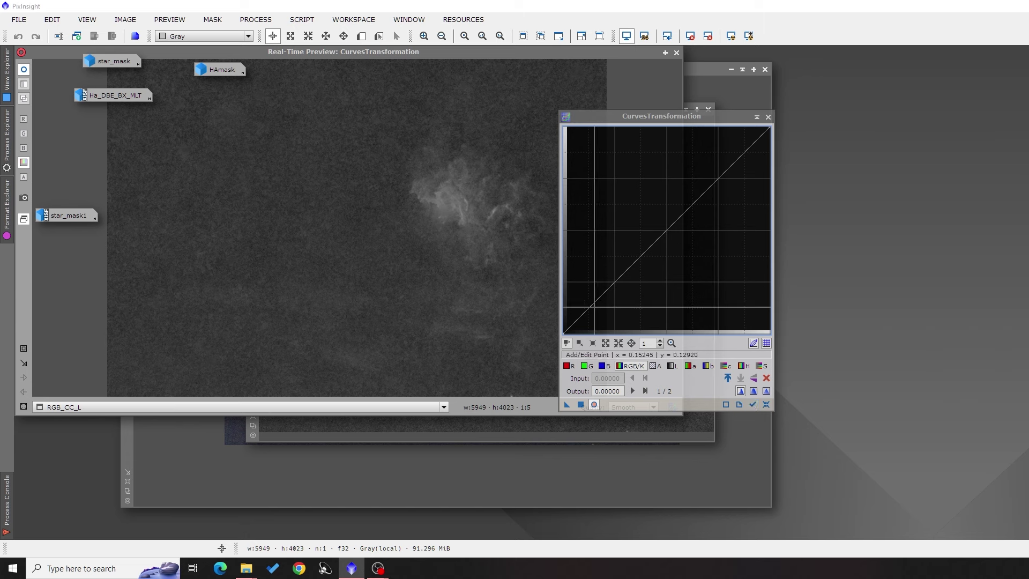
pyautogui.click(239, 263)
pyautogui.moveTo(611, 285); pyautogui.dragTo(613, 306)
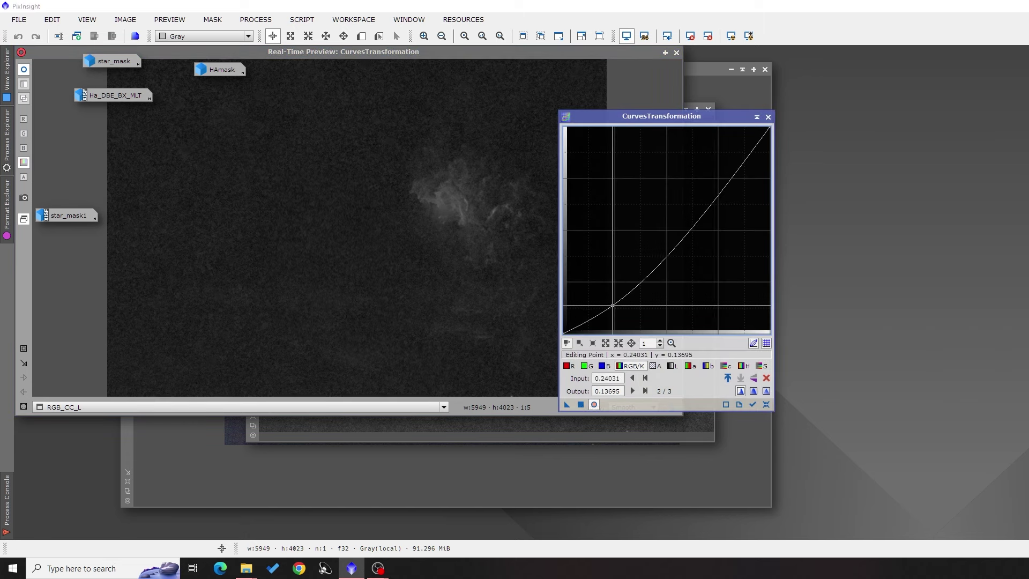
pyautogui.click(451, 189)
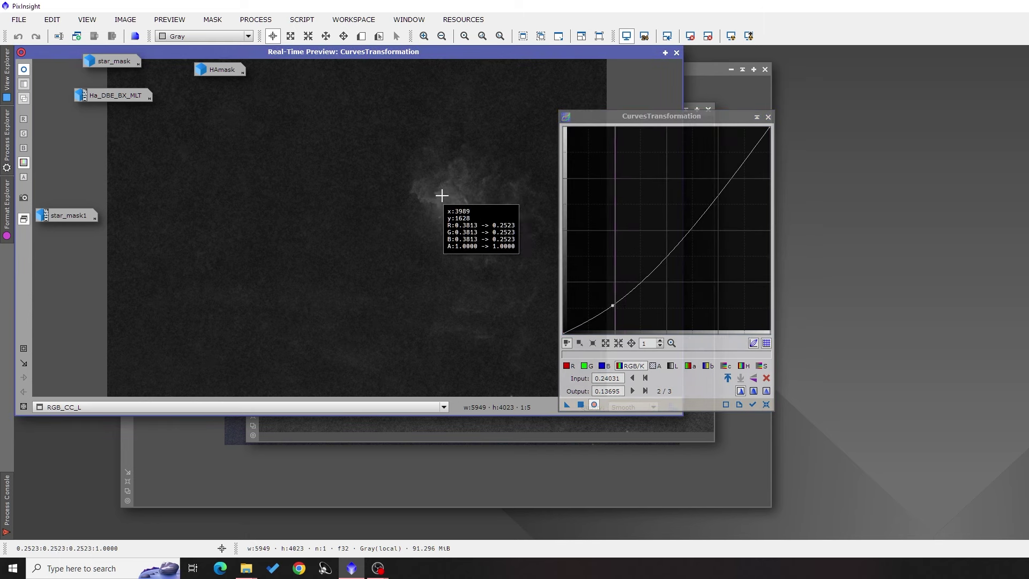
pyautogui.moveTo(649, 277); pyautogui.dragTo(644, 251)
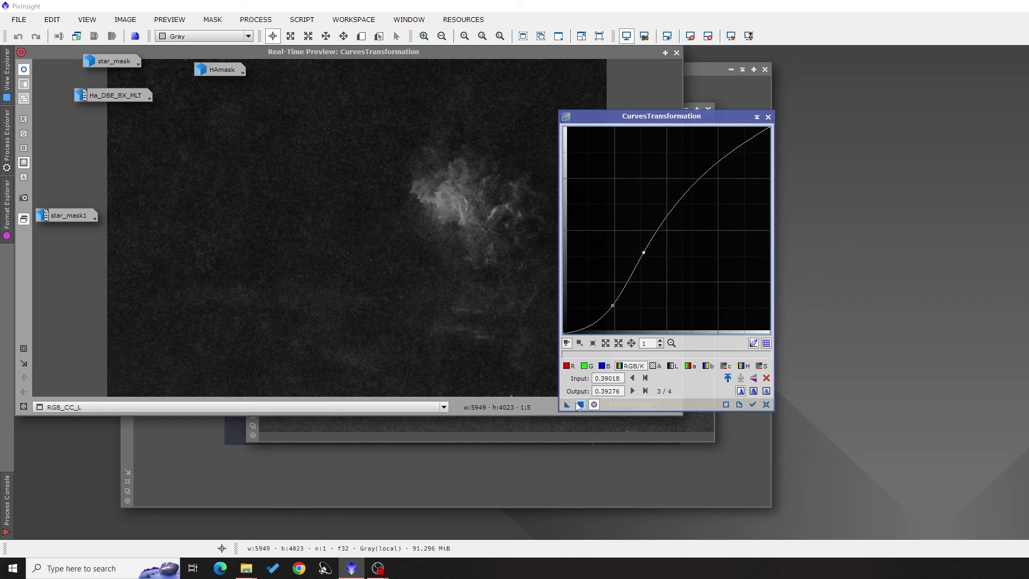
pyautogui.click(594, 405)
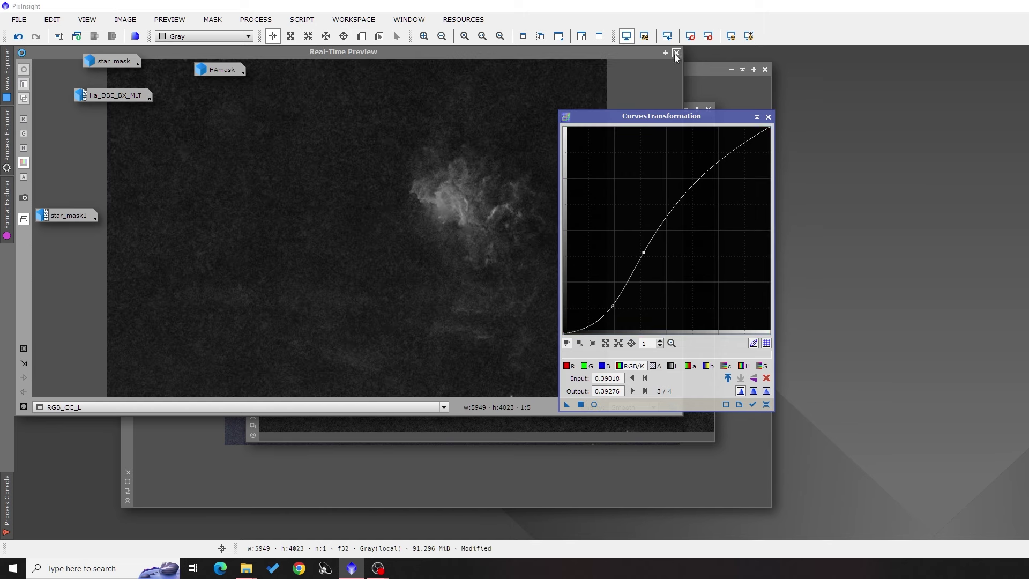
# Step: Apply RGB_CC_L as a mask on RGB_CC
pyautogui.click(676, 52)
pyautogui.moveTo(606, 115); pyautogui.dragTo(825, 144)
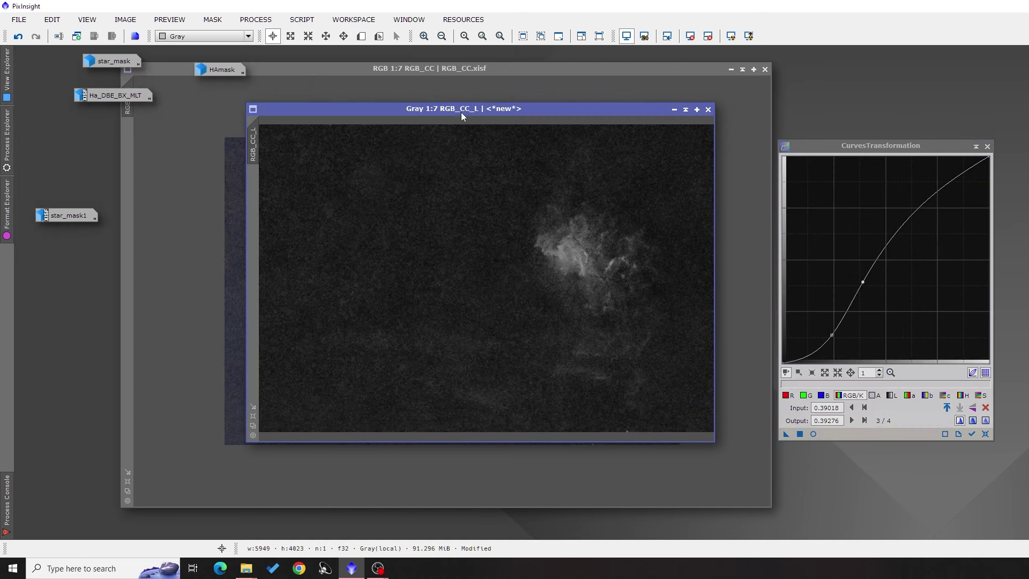
pyautogui.moveTo(398, 112); pyautogui.dragTo(544, 136)
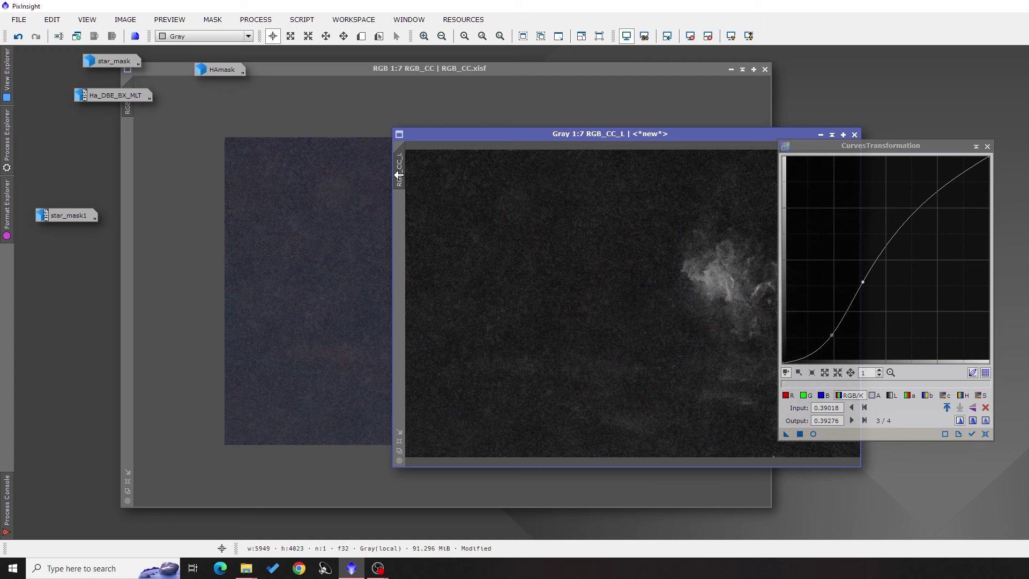
pyautogui.moveTo(139, 162); pyautogui.dragTo(128, 150)
pyautogui.moveTo(598, 141); pyautogui.dragTo(388, 130)
# Step: Park RGB_CC_L as an icon, invert the mask on RGB_CC, and hide the overlay
pyautogui.click(611, 125)
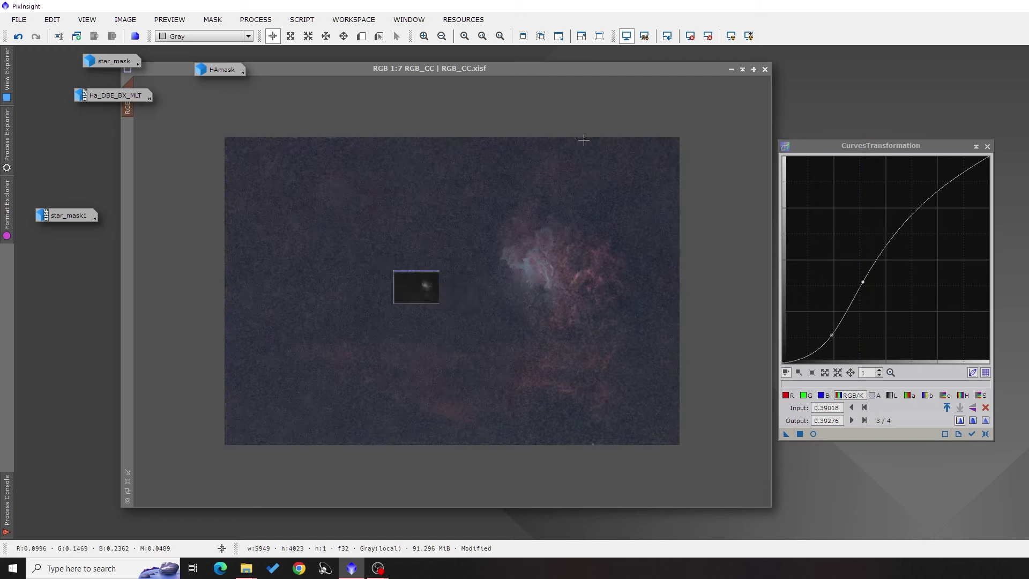
pyautogui.moveTo(445, 294); pyautogui.dragTo(64, 279)
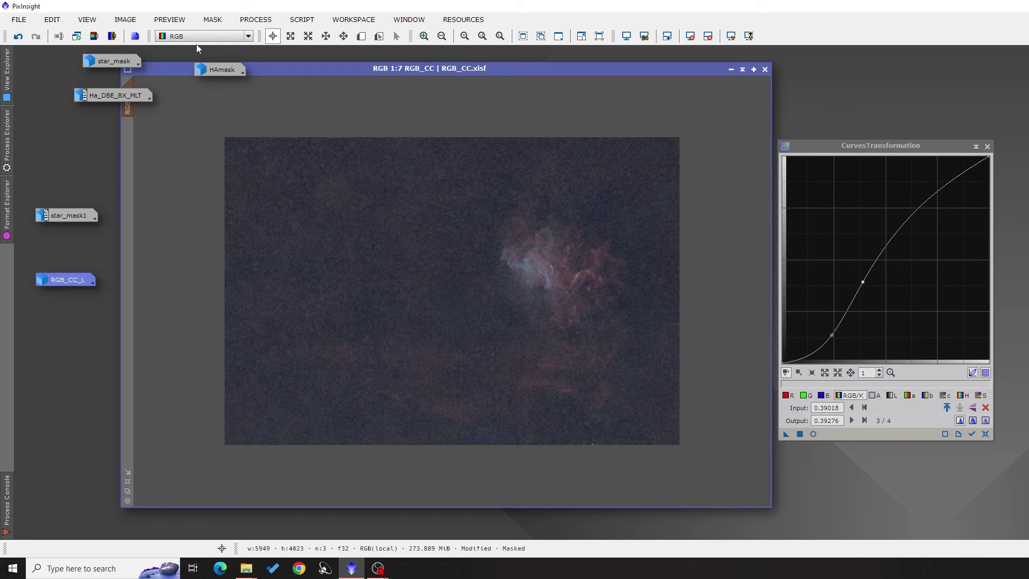
pyautogui.click(212, 20)
pyautogui.click(226, 67)
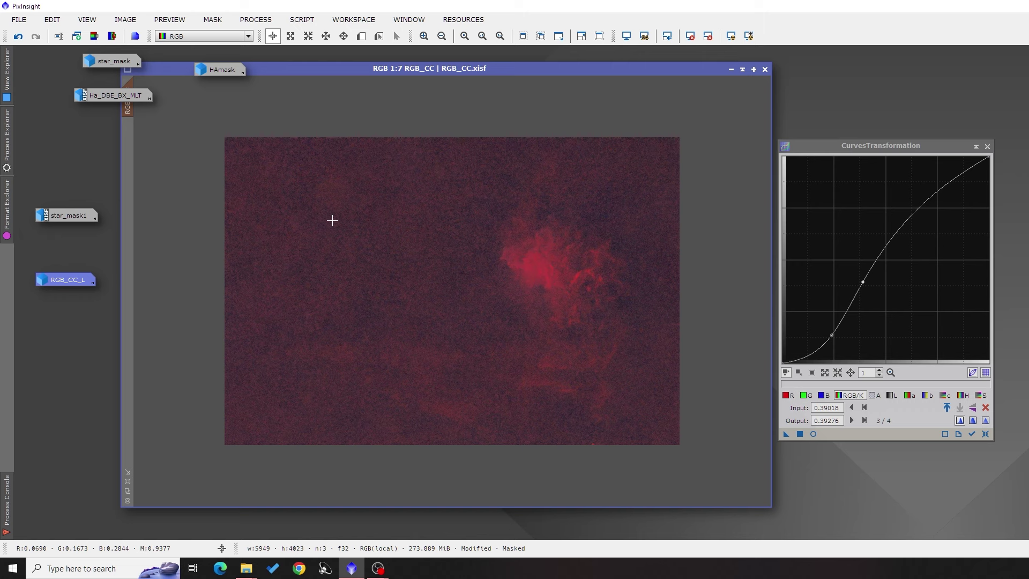
pyautogui.scroll(4, 516, 287)
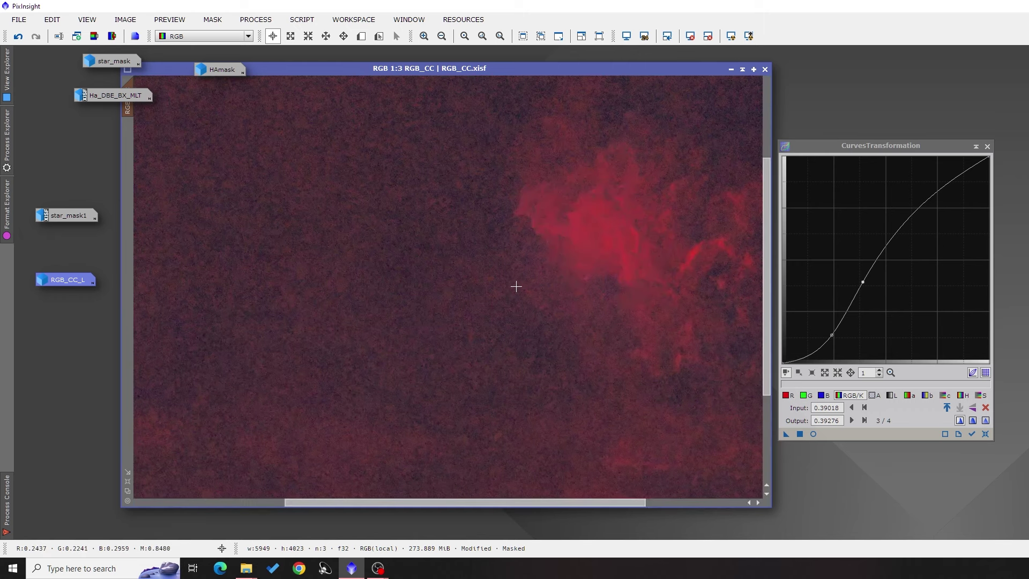
pyautogui.hotkey('ctrl', 'k')
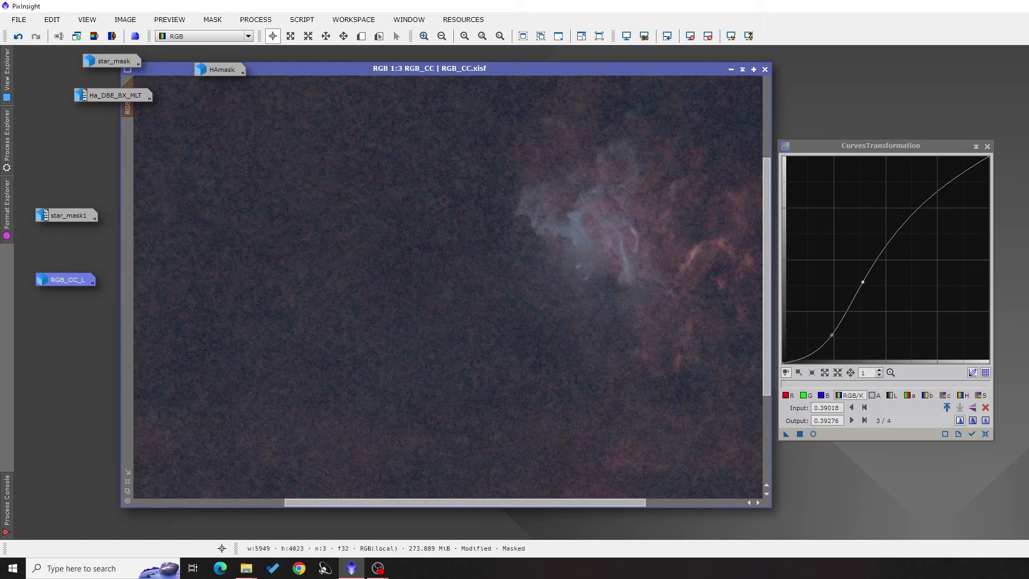
# Step: Apply MultiscaleLinearTransform noise reduction to RGB_CC and inspect it magnified
pyautogui.moveTo(804, 53); pyautogui.dragTo(609, 98)
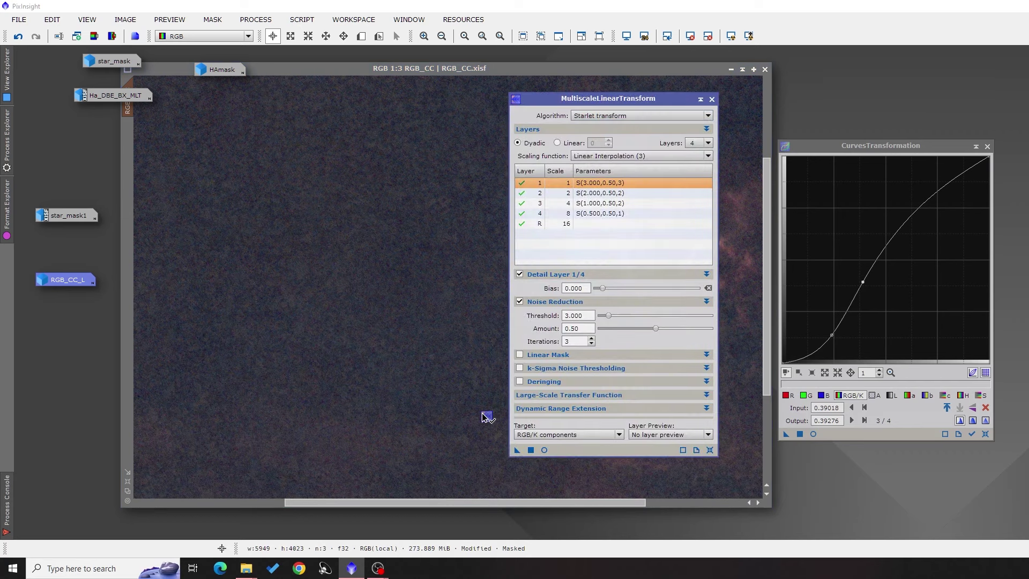
pyautogui.moveTo(486, 417); pyautogui.dragTo(413, 322)
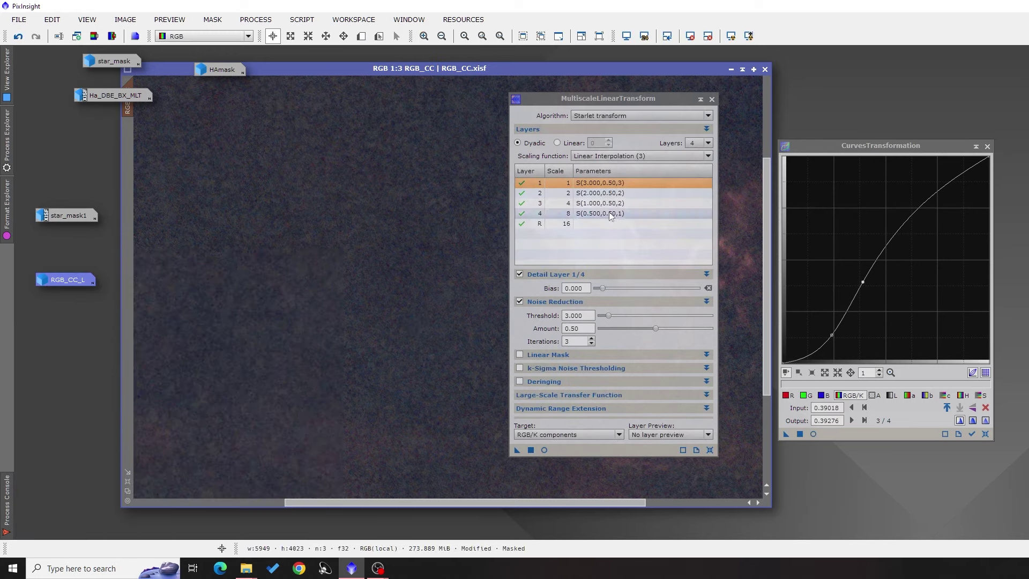
pyautogui.click(711, 98)
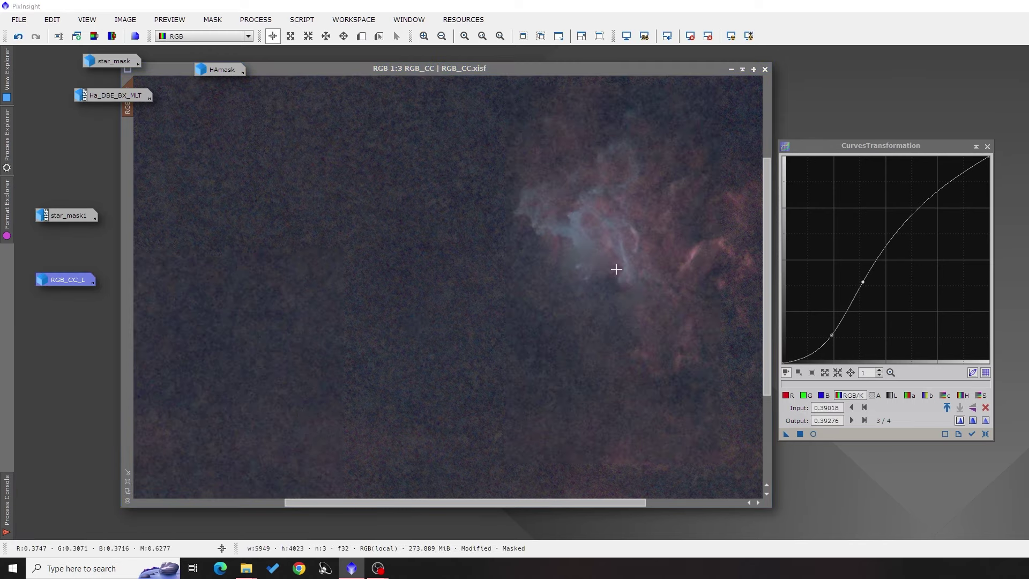
pyautogui.scroll(2, 616, 269)
pyautogui.moveTo(505, 230); pyautogui.dragTo(517, 363)
pyautogui.hotkey('alt', 'r')
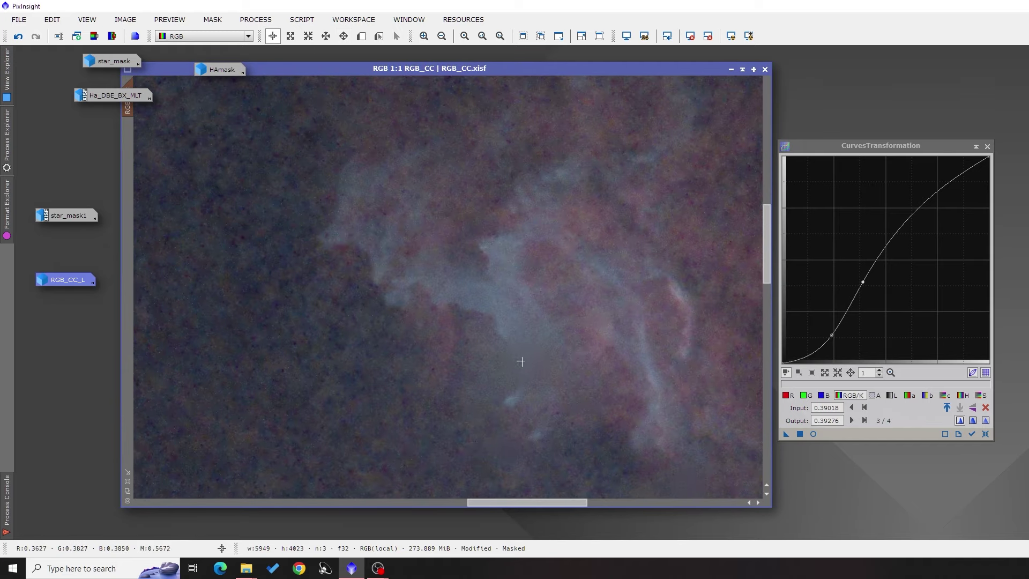
# Step: Compare before and after noise reduction twice, keeping the noise-reduced result
pyautogui.click(15, 43)
pyautogui.click(34, 38)
pyautogui.scroll(-1, 326, 242)
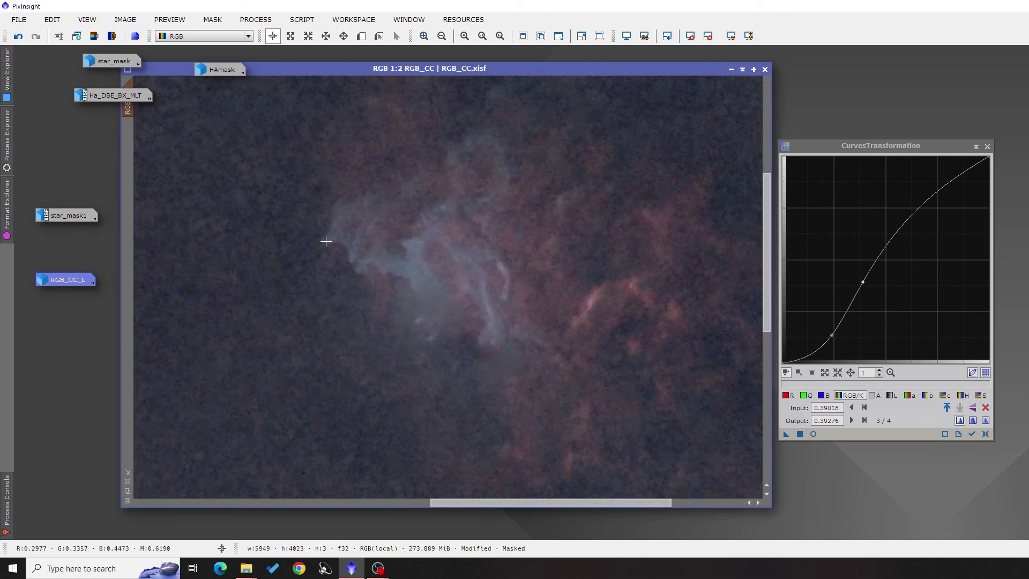
pyautogui.click(18, 37)
pyautogui.click(35, 37)
pyautogui.scroll(-1, 356, 254)
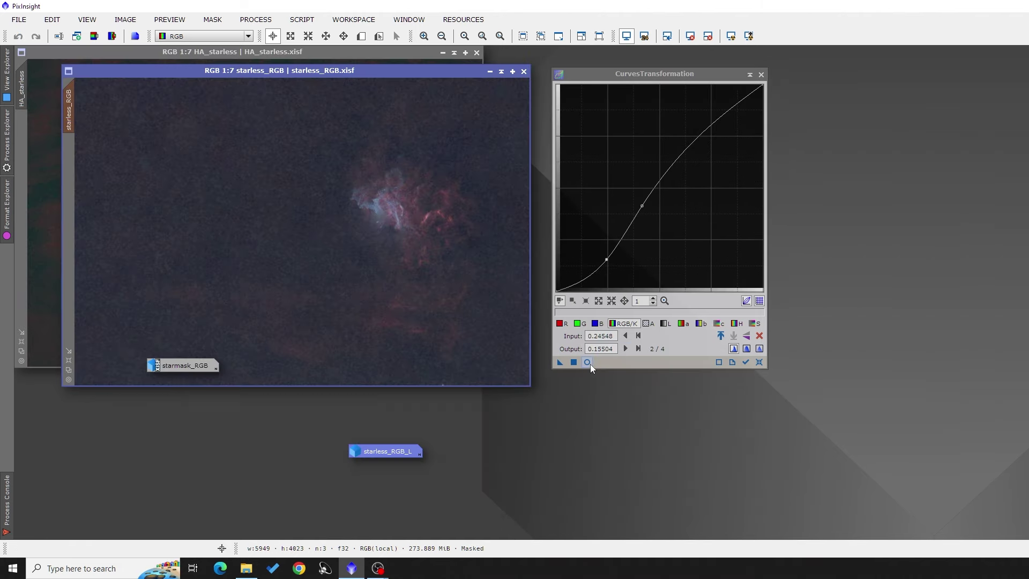
# Step: Apply the curves contrast boost to starless_RGB, then reset and close CurvesTransformation
pyautogui.click(591, 364)
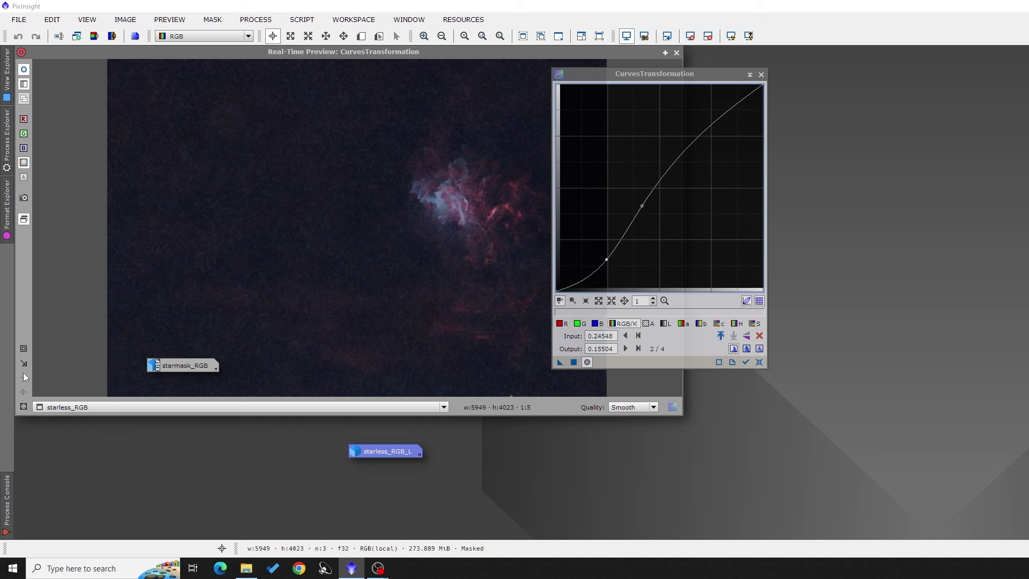
pyautogui.moveTo(374, 115); pyautogui.dragTo(528, 282)
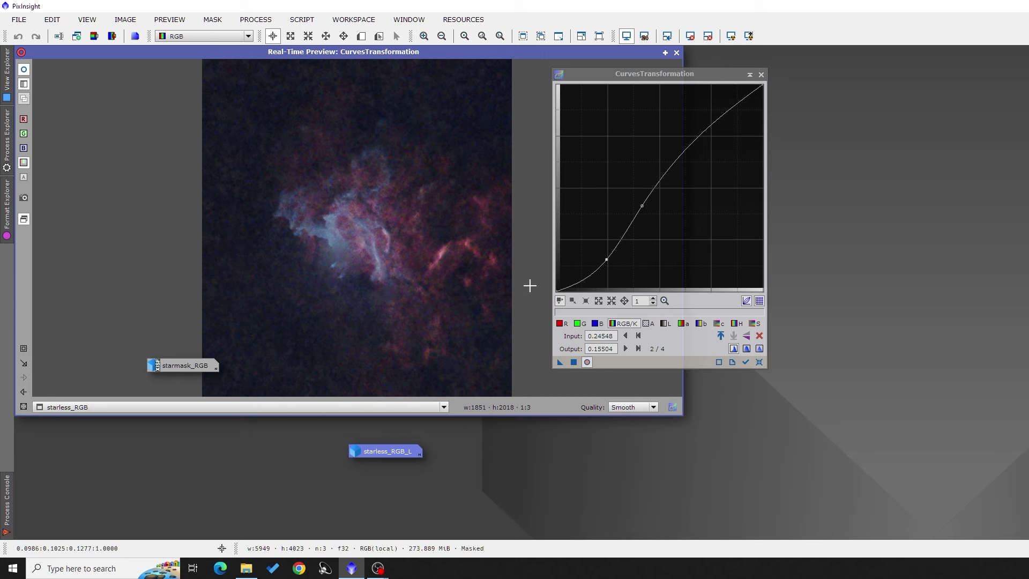
pyautogui.click(574, 363)
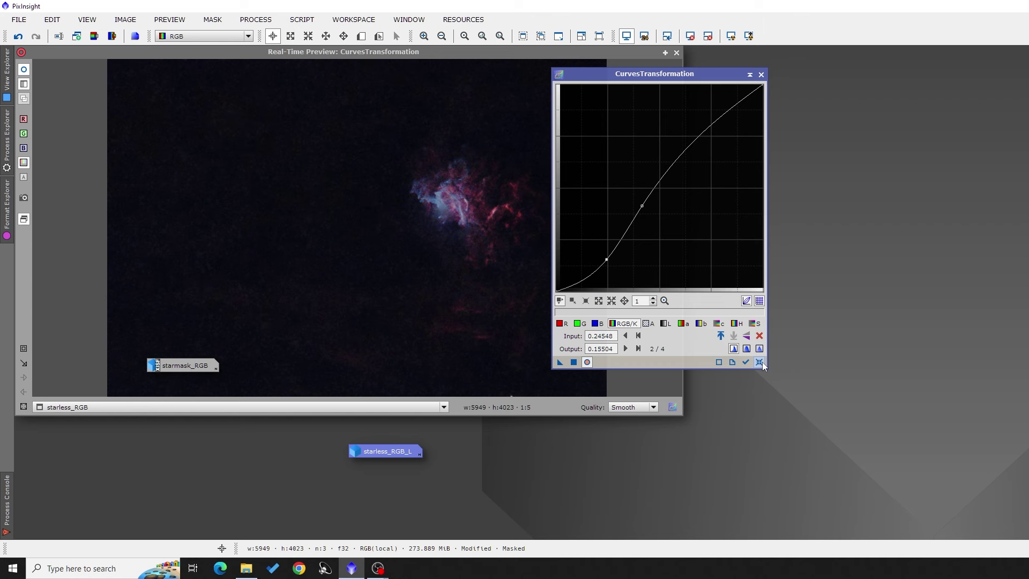
pyautogui.click(760, 362)
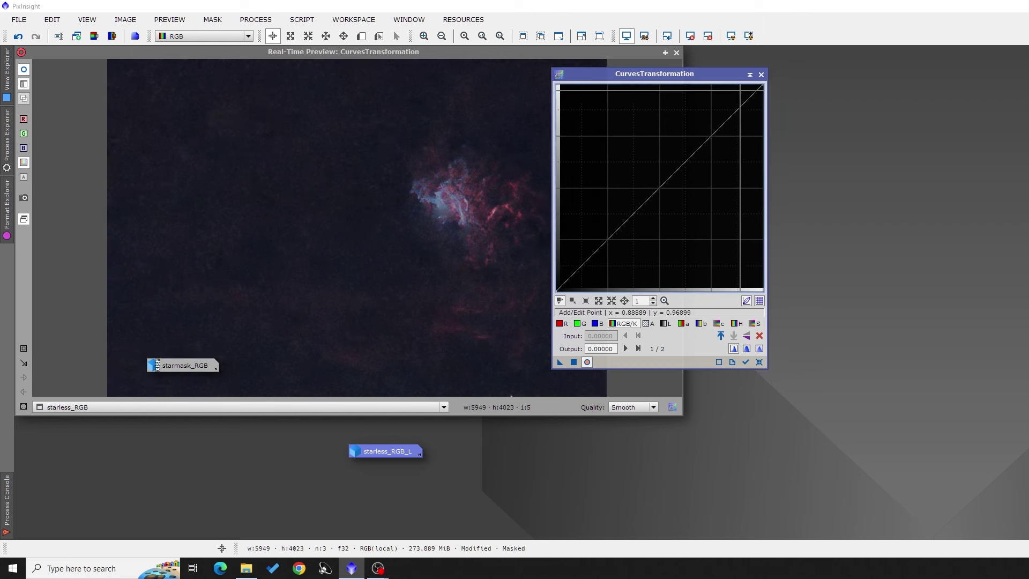
pyautogui.click(761, 74)
pyautogui.click(677, 52)
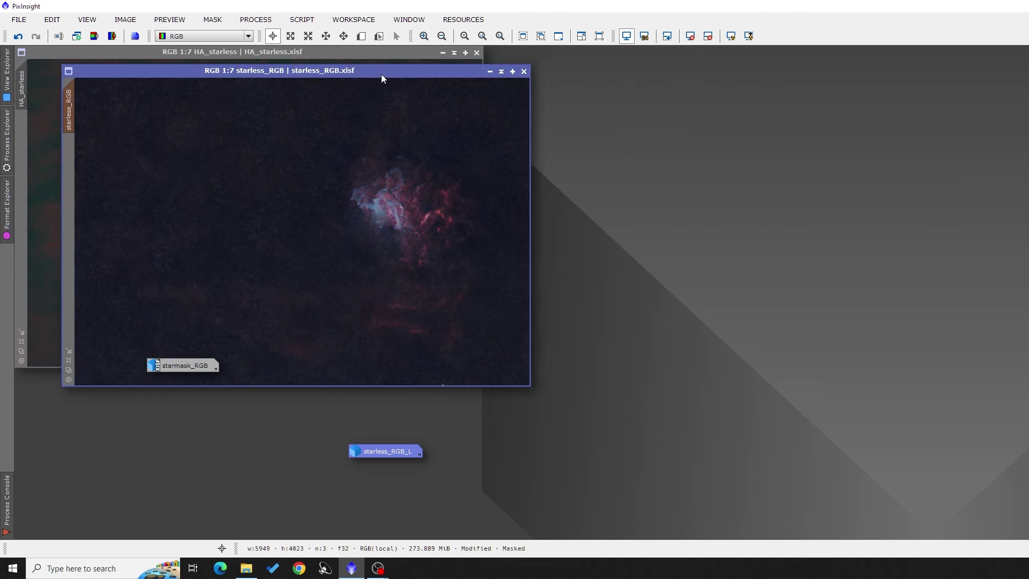
# Step: Remove the mask from starless_RGB and place its window beside HA_starless
pyautogui.moveTo(382, 74); pyautogui.dragTo(734, 73)
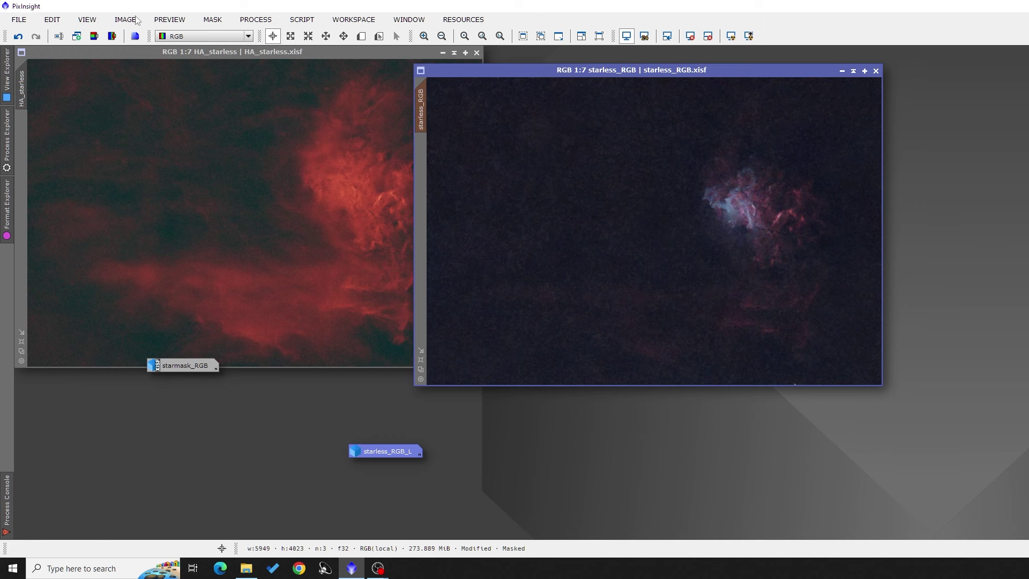
pyautogui.click(212, 19)
pyautogui.click(230, 48)
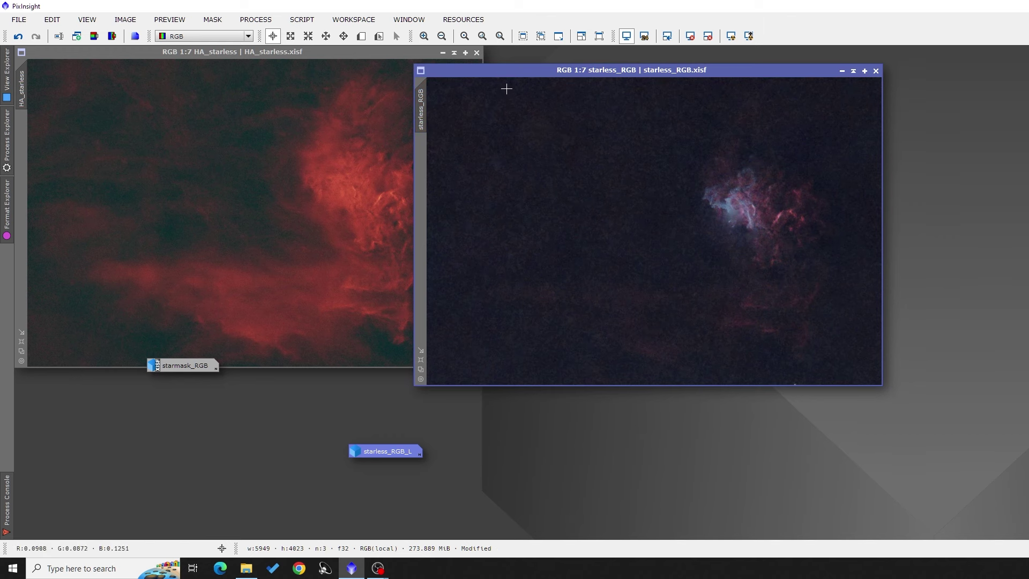
pyautogui.moveTo(500, 69); pyautogui.dragTo(409, 73)
pyautogui.click(274, 54)
pyautogui.click(342, 74)
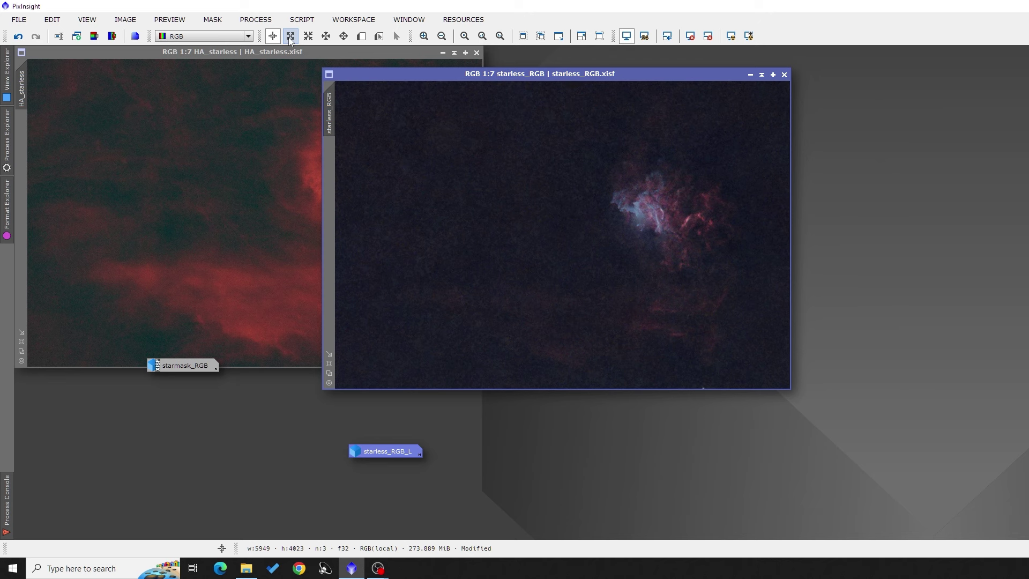
# Step: Launch the NBRGBCombination script from Script > Utilities and centre its dialog
pyautogui.click(301, 22)
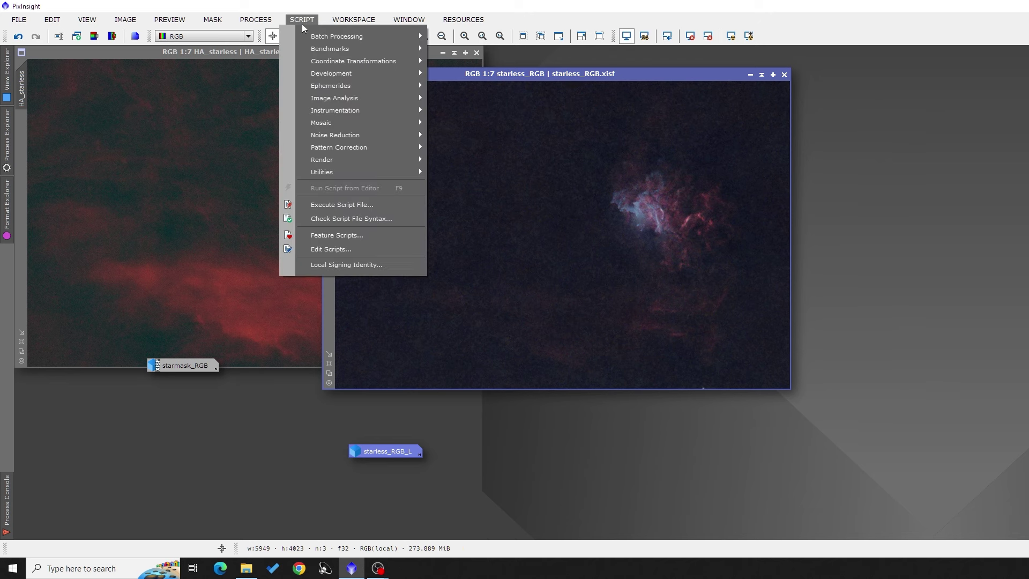
pyautogui.moveTo(334, 172)
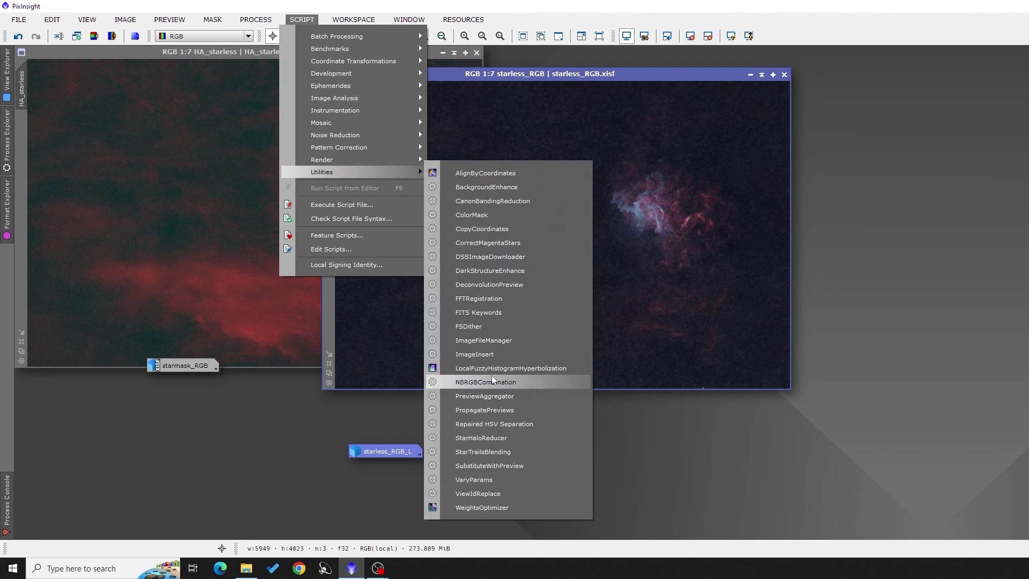
pyautogui.click(480, 383)
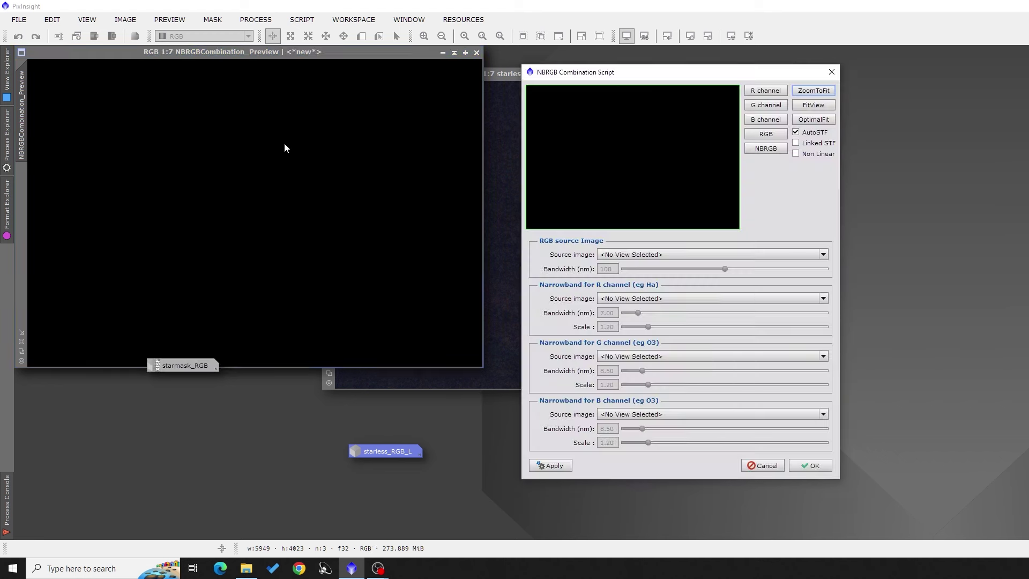
pyautogui.moveTo(593, 73); pyautogui.dragTo(394, 60)
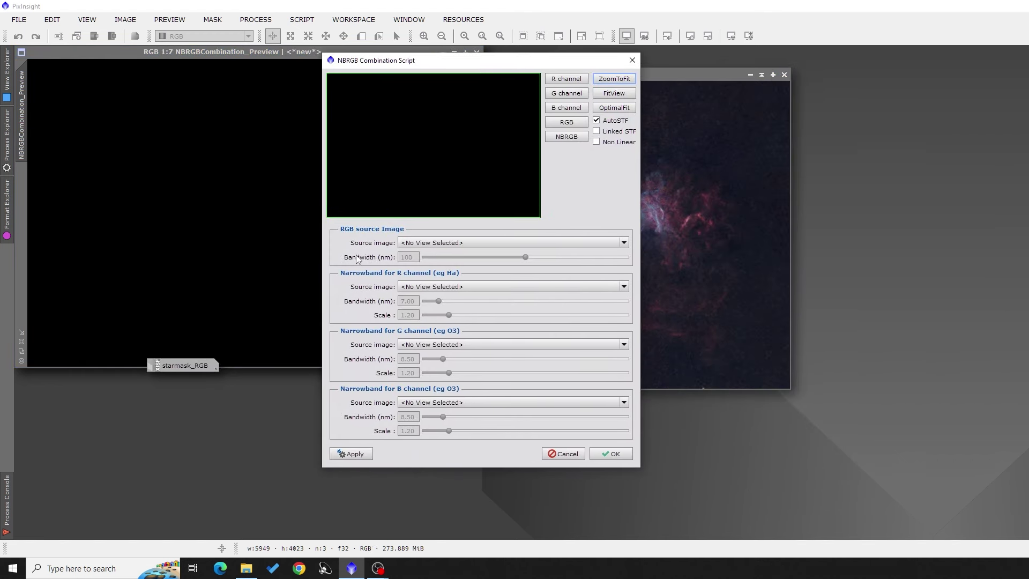
# Step: Set RGB source to starless_RGB and red to HA_starless, disable AutoSTF, and preview
pyautogui.click(441, 246)
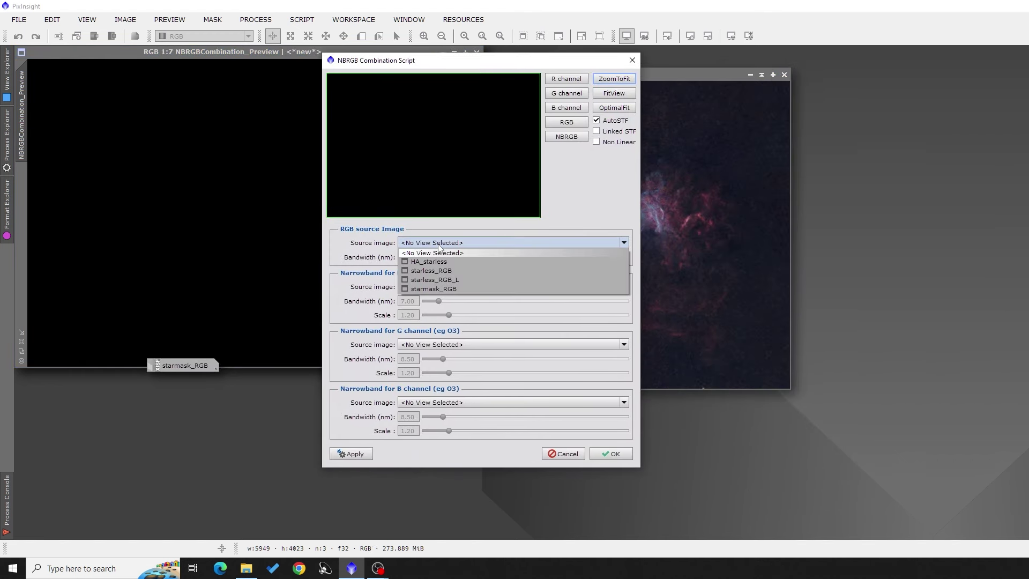
pyautogui.click(454, 271)
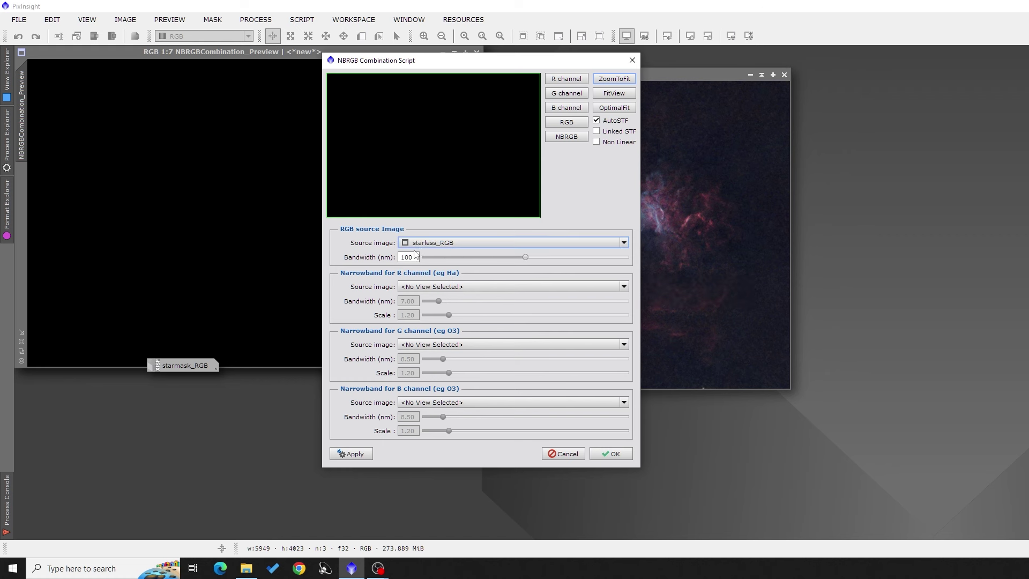
pyautogui.click(441, 289)
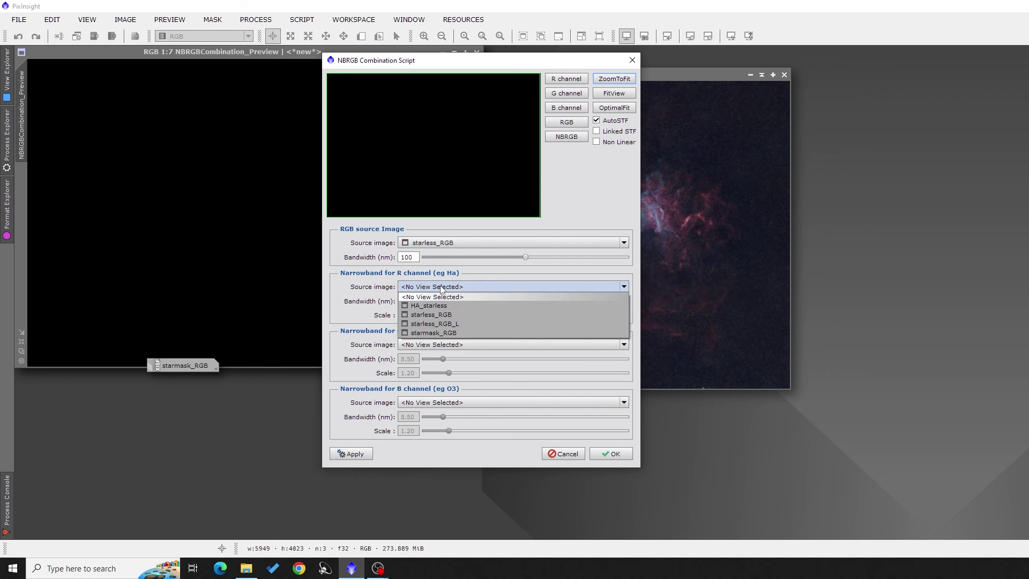
pyautogui.click(439, 307)
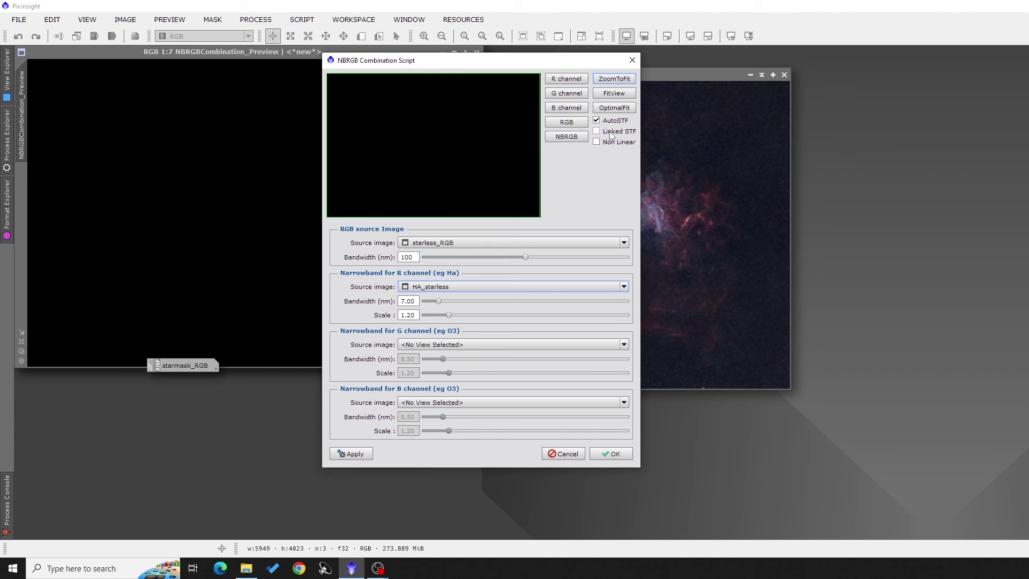
pyautogui.click(597, 121)
pyautogui.click(565, 140)
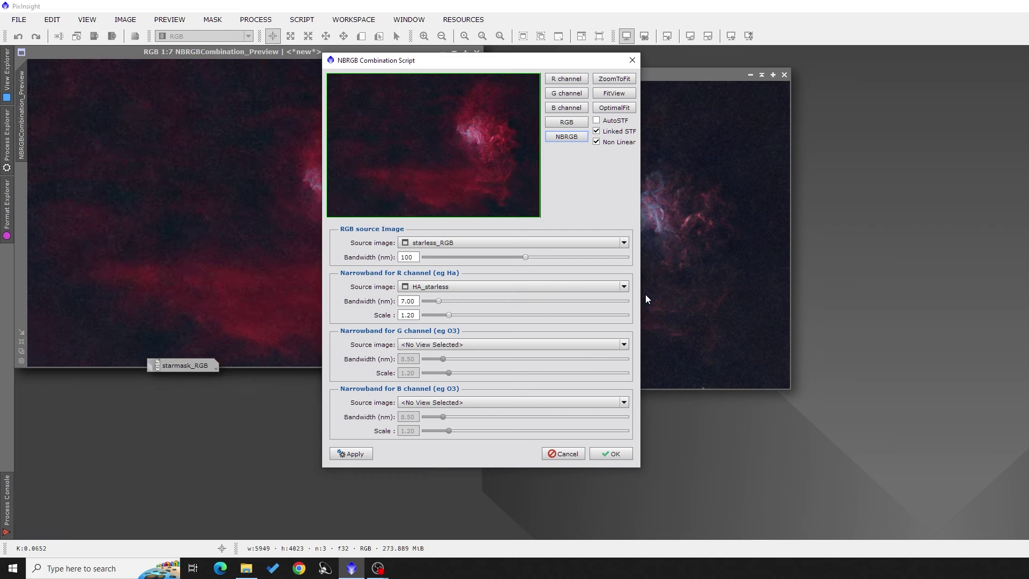
# Step: Create the NBRGBCombination image and show it centred and zoomed in
pyautogui.click(610, 455)
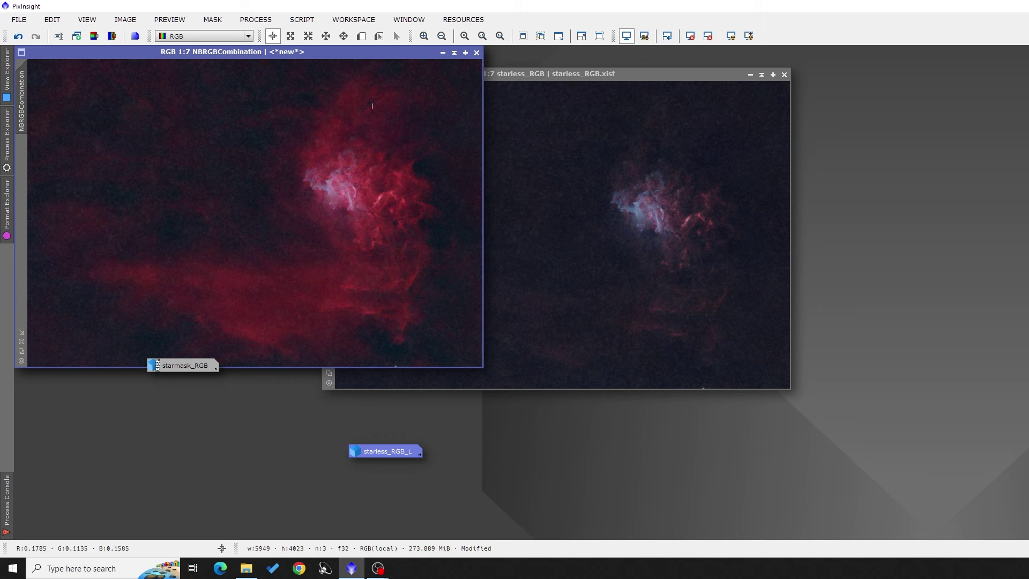
pyautogui.moveTo(323, 58); pyautogui.dragTo(527, 85)
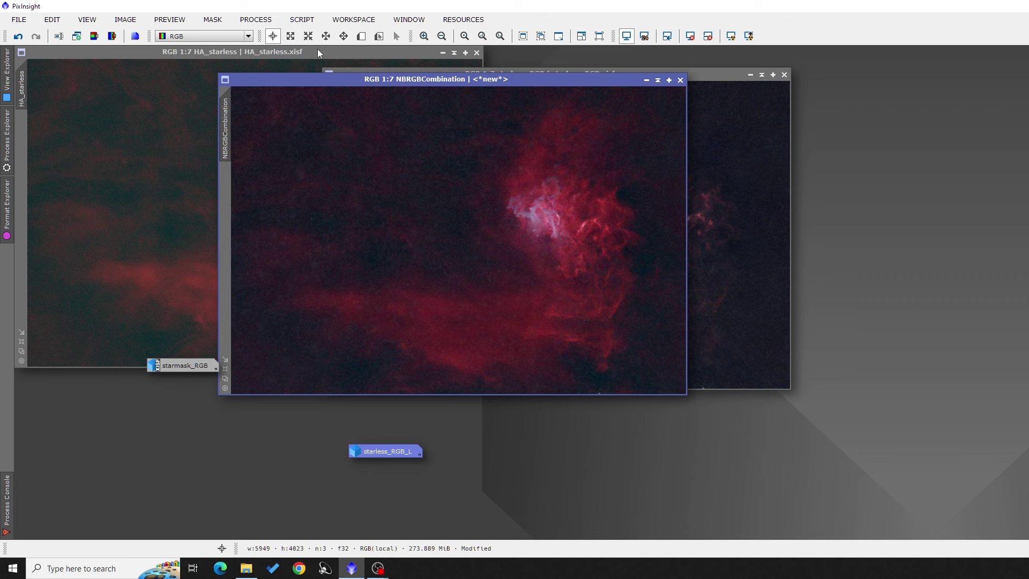
pyautogui.hotkey('ctrl', '+')
pyautogui.hotkey('ctrl', '+')
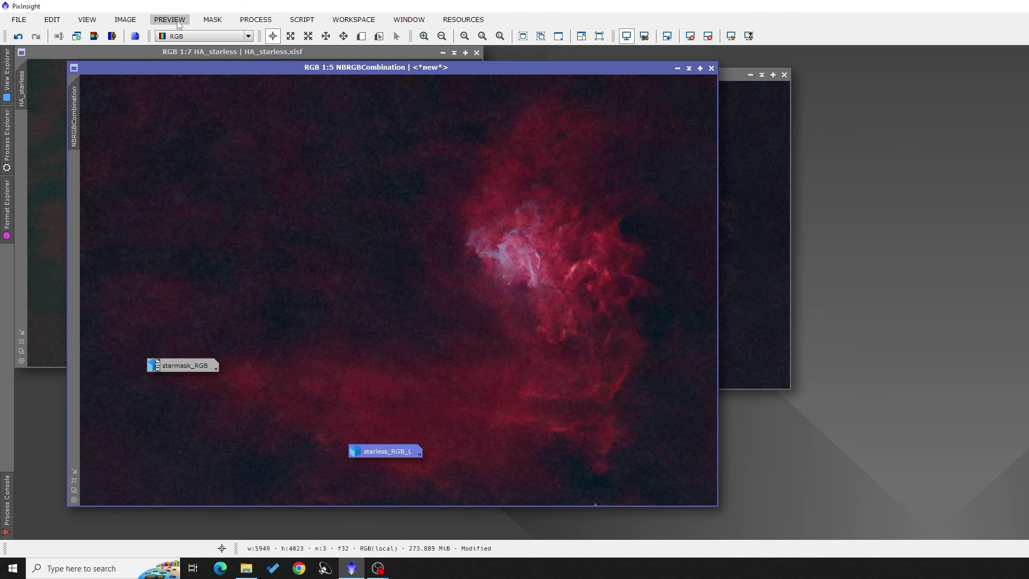
pyautogui.click(211, 21)
pyautogui.click(213, 20)
# Step: Open PixelMath and place its window over the image
pyautogui.click(260, 22)
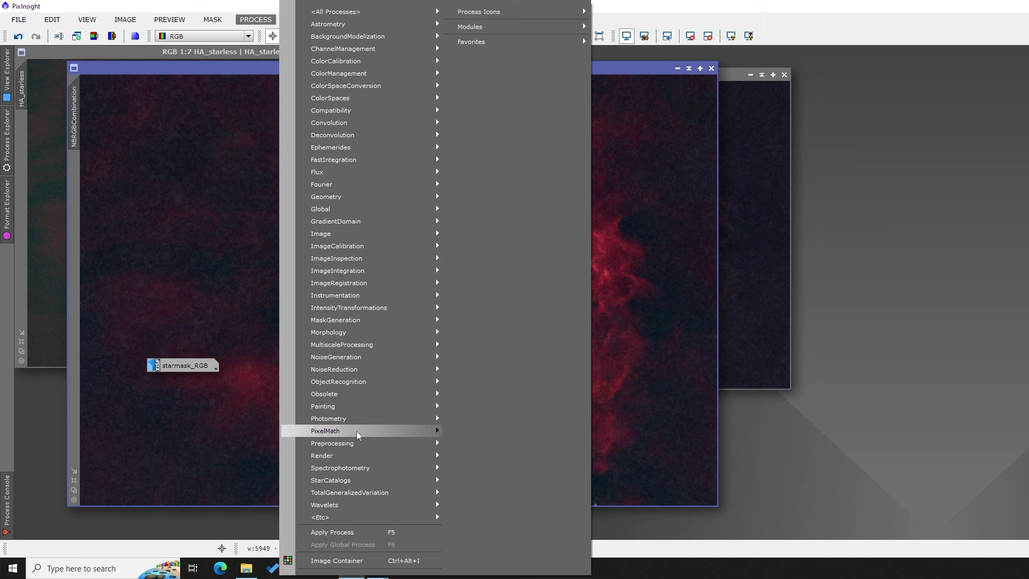
pyautogui.moveTo(356, 431)
pyautogui.click(474, 432)
pyautogui.moveTo(708, 258); pyautogui.dragTo(249, 106)
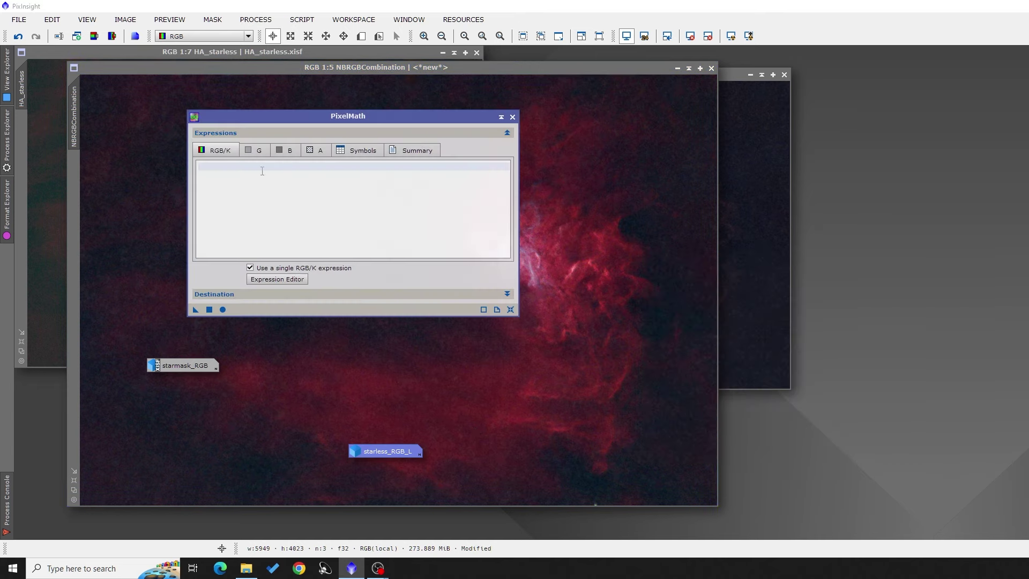
# Step: Enter the expression NBRGBCombination+starmask_RGB in the Expression Editor
pyautogui.click(274, 280)
pyautogui.doubleClick(831, 116)
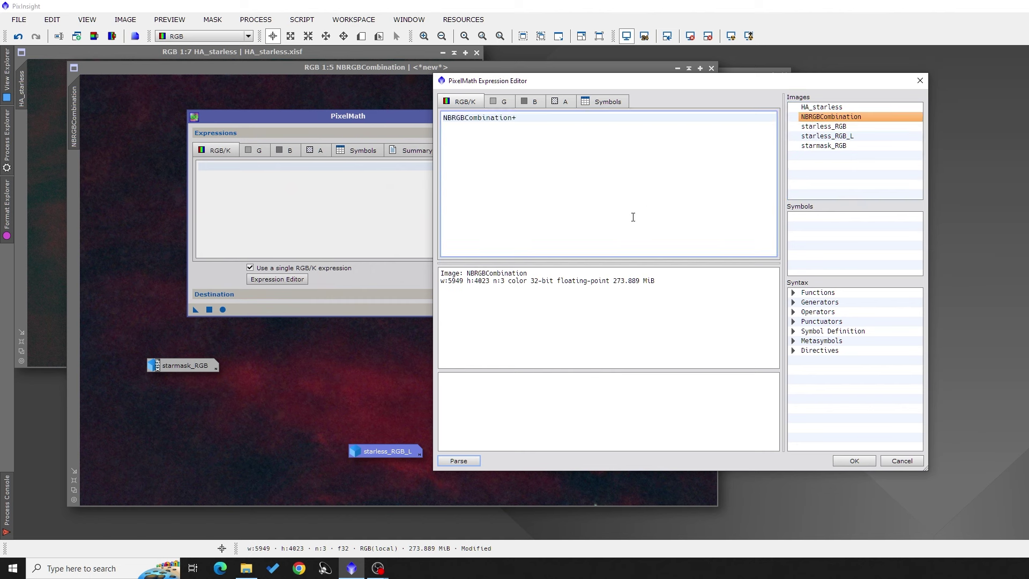
pyautogui.write('+')
pyautogui.doubleClick(827, 147)
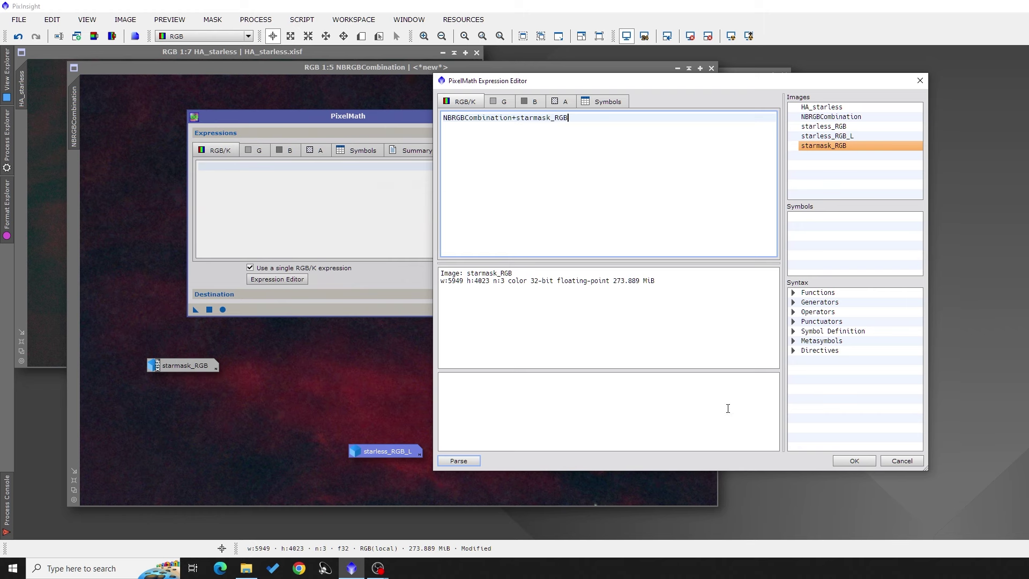
pyautogui.click(853, 461)
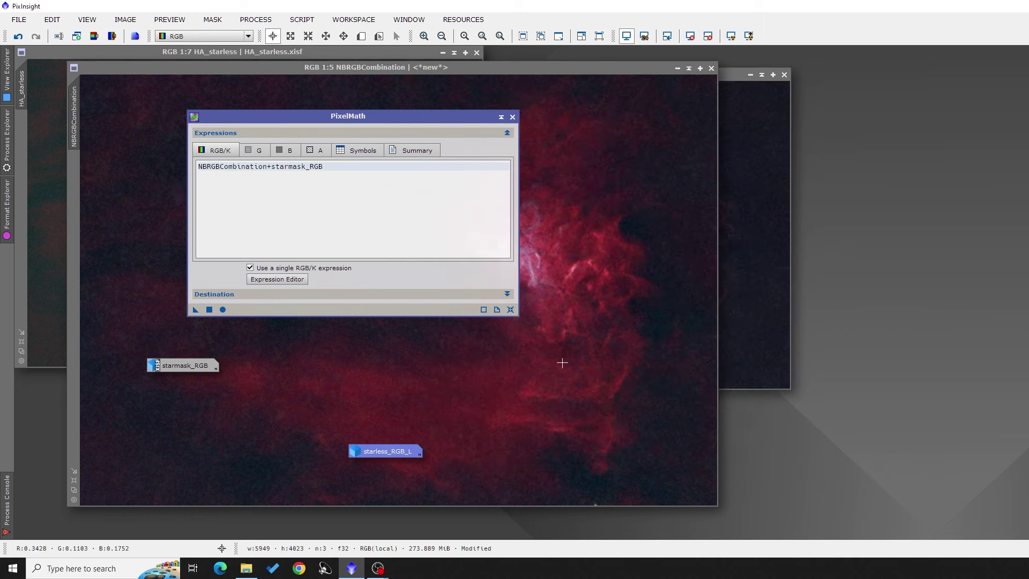
# Step: Set PixelMath to create a new RGB Color image and apply it globally
pyautogui.click(267, 292)
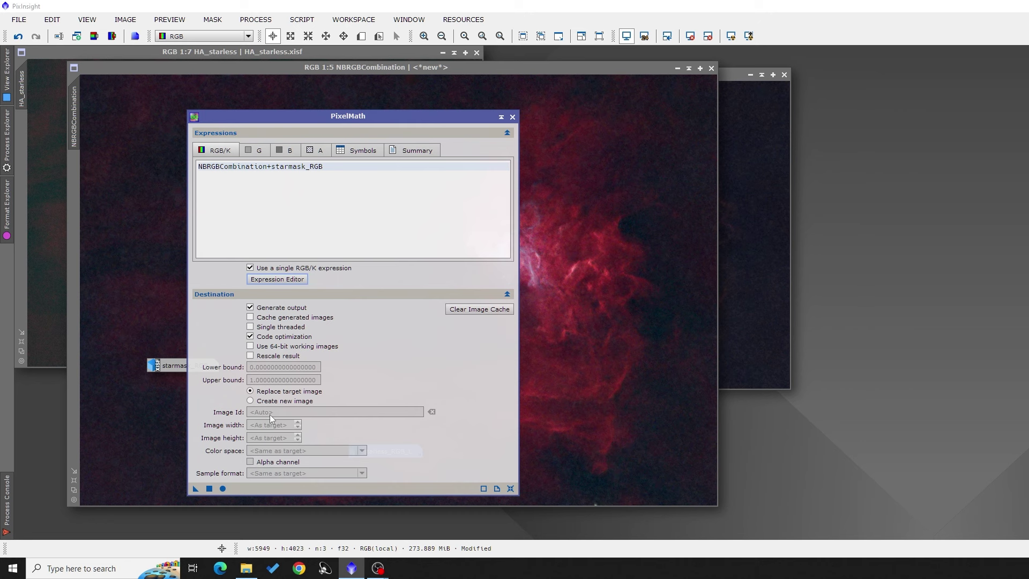
pyautogui.click(259, 402)
pyautogui.click(279, 451)
pyautogui.click(278, 462)
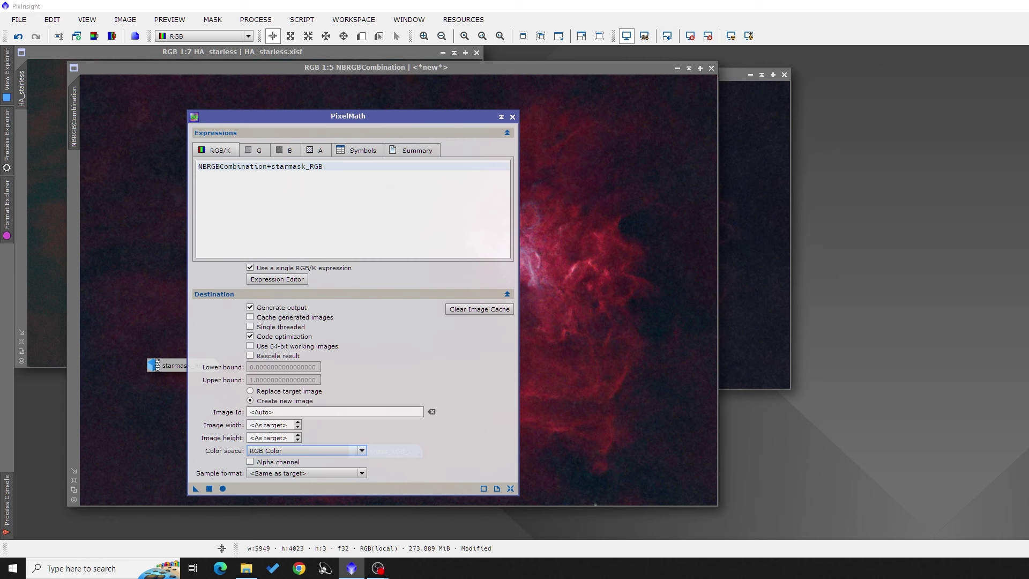
pyautogui.click(209, 489)
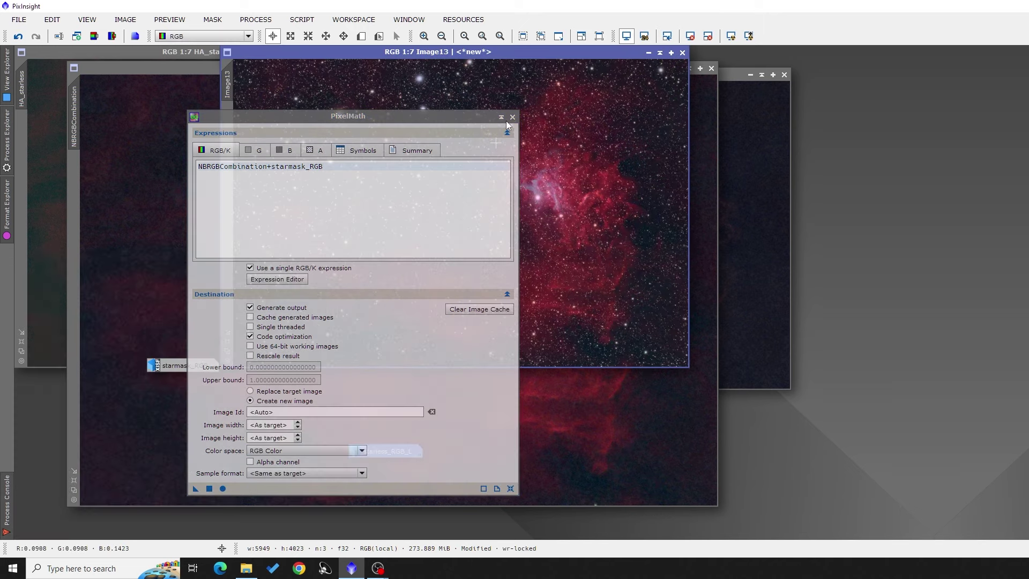
# Step: Iconize PixelMath, arrange Image13 and the icons, and enlarge Image13
pyautogui.click(506, 121)
pyautogui.moveTo(488, 52); pyautogui.dragTo(411, 111)
pyautogui.moveTo(354, 303); pyautogui.dragTo(753, 314)
pyautogui.moveTo(183, 370)
pyautogui.moveTo(184, 370); pyautogui.dragTo(115, 458)
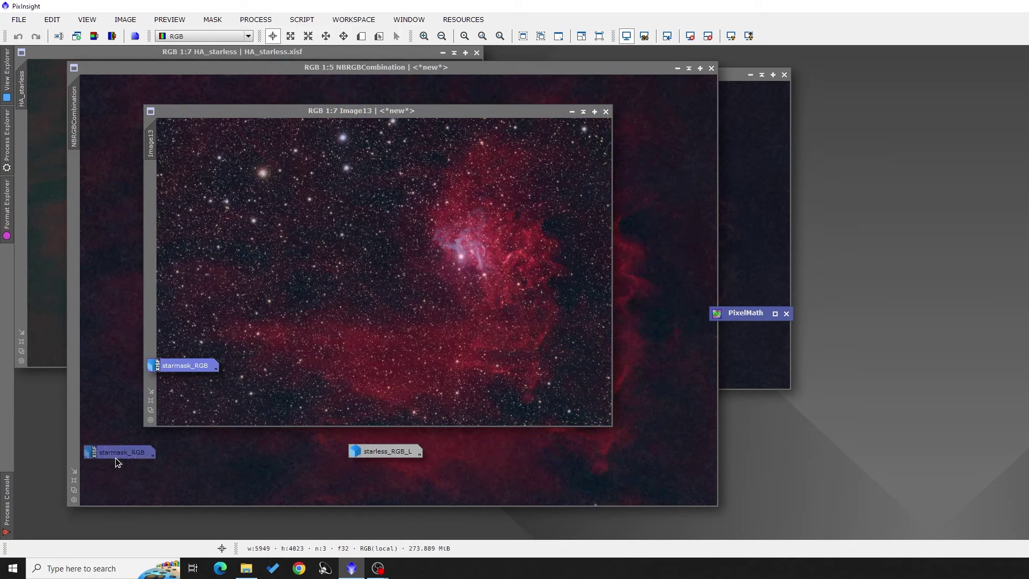
pyautogui.moveTo(418, 451); pyautogui.dragTo(753, 482)
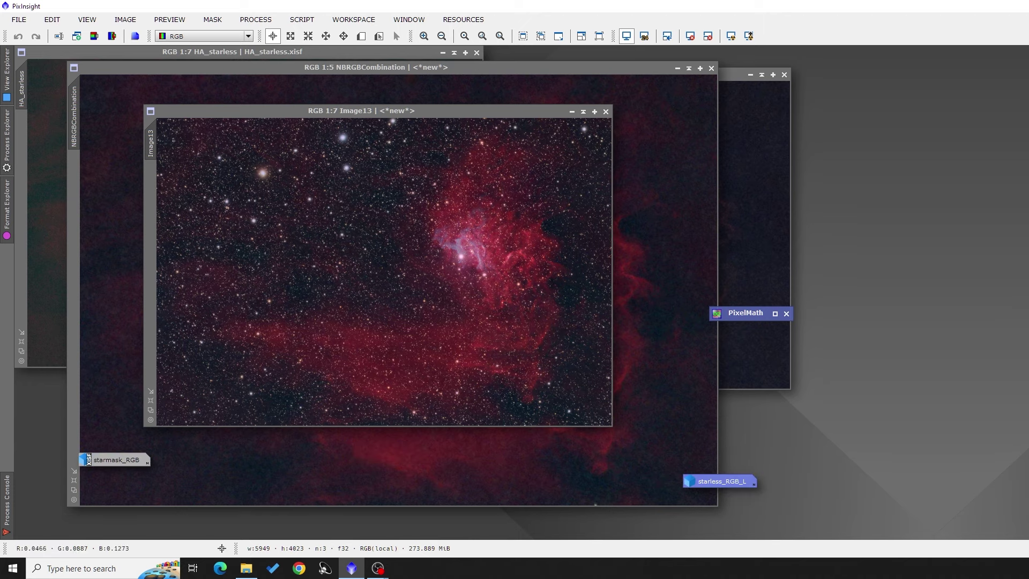
pyautogui.click(523, 36)
# Step: Move the enlarged Image13 window up and to the left
pyautogui.moveTo(490, 102); pyautogui.dragTo(425, 74)
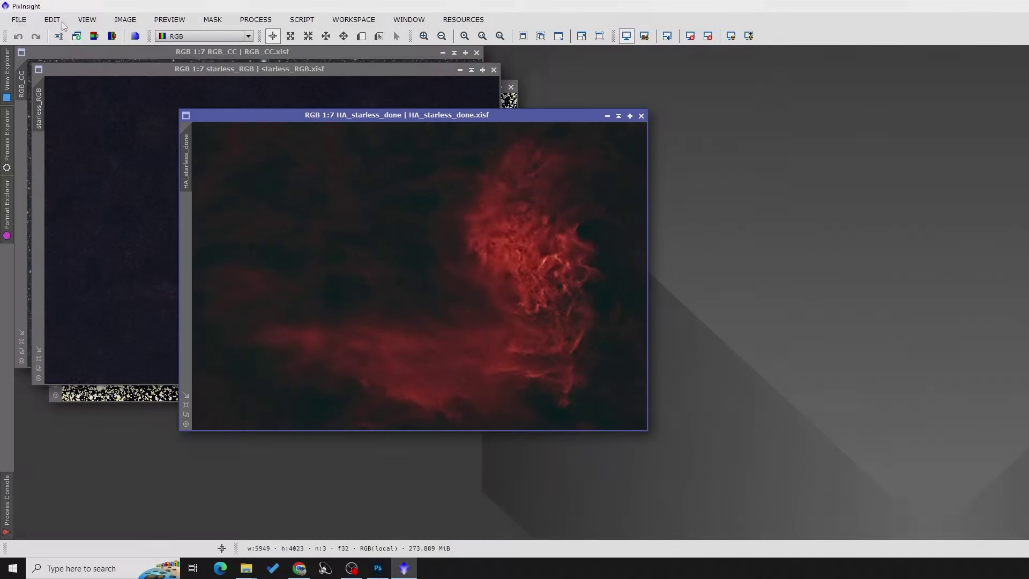
# Step: Save As into a new 'photoshop' folder created under the stacked folder
pyautogui.click(19, 20)
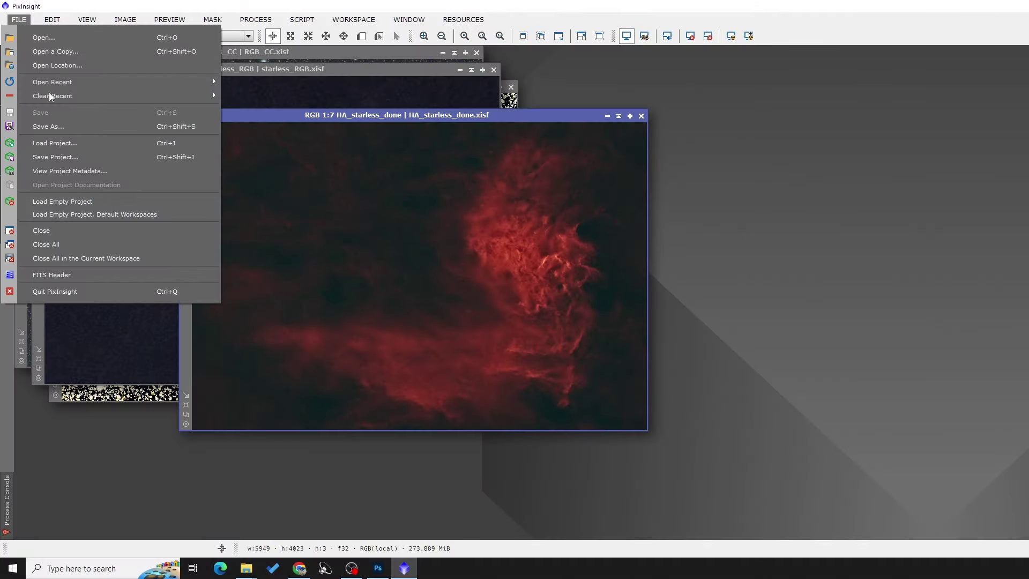
pyautogui.click(54, 126)
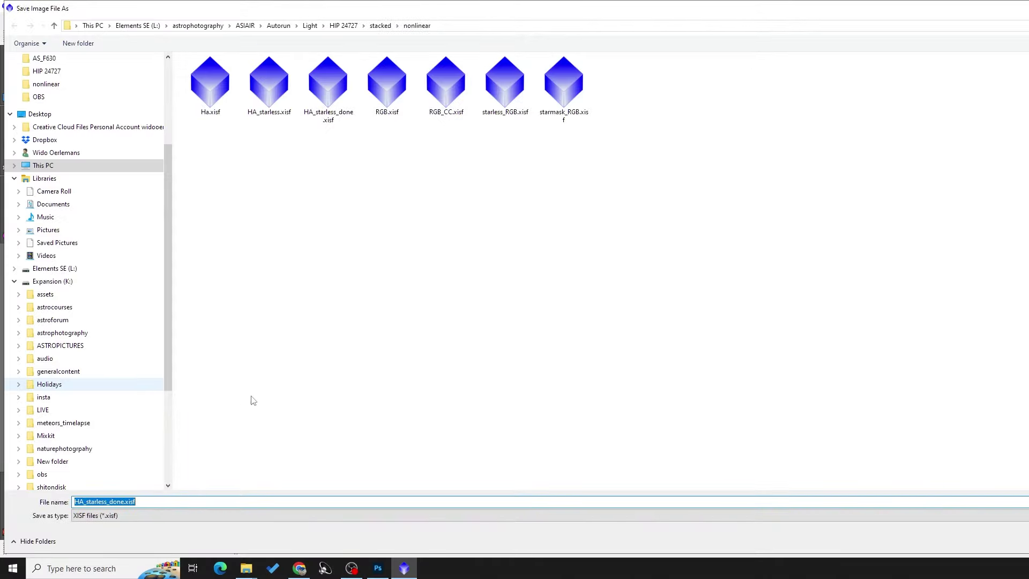
pyautogui.click(381, 25)
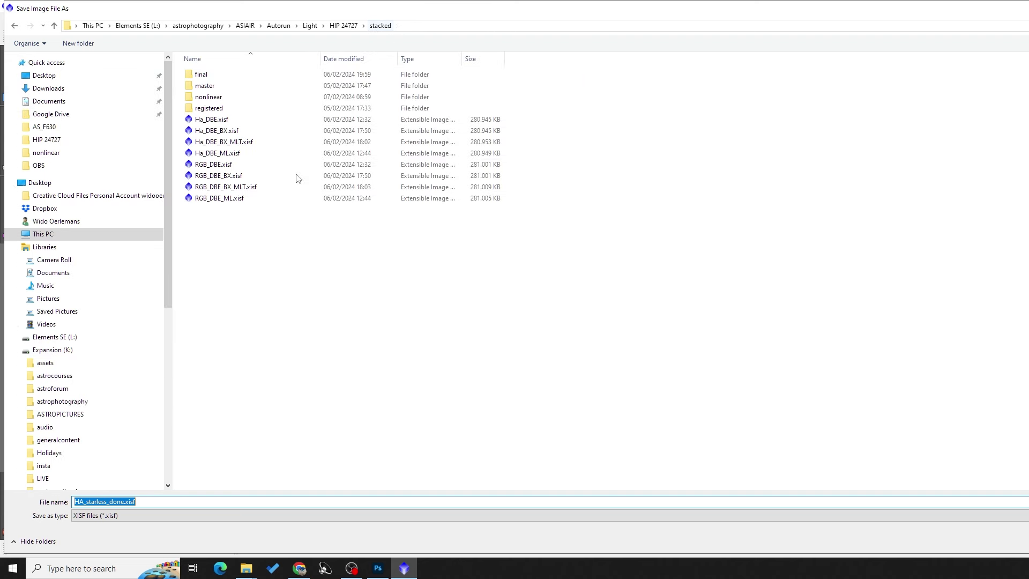
pyautogui.rightClick(257, 290)
pyautogui.moveTo(281, 403)
pyautogui.click(396, 405)
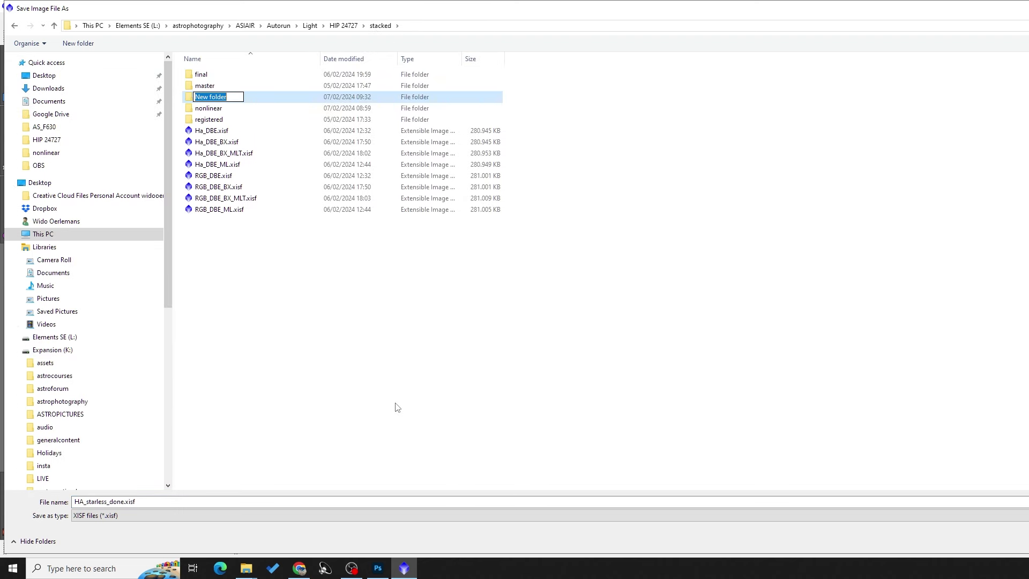
pyautogui.write('photoshop')
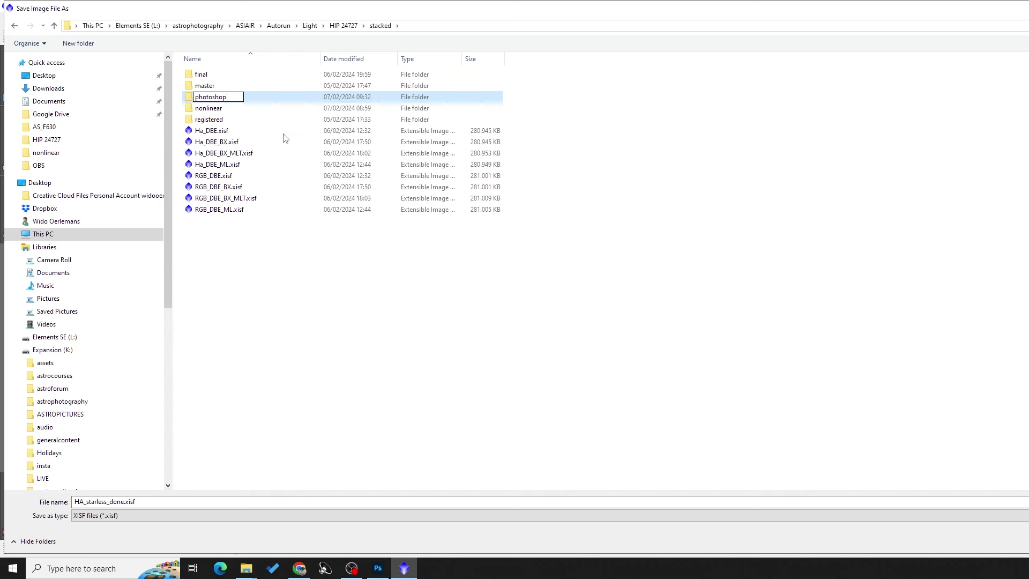
pyautogui.press('Return')
pyautogui.doubleClick(222, 108)
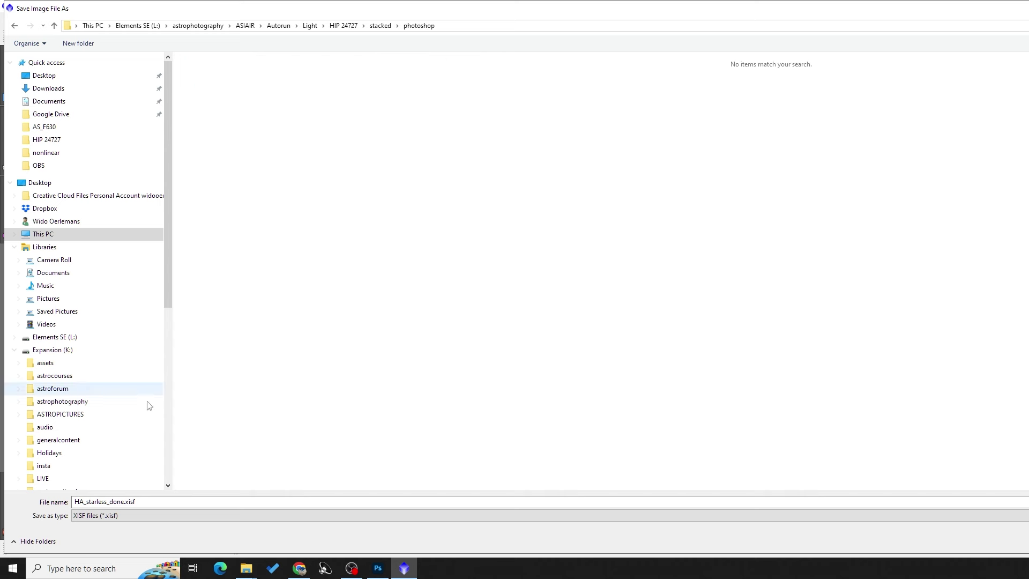
# Step: Save HA_starless_done as a 16-bit unsigned integer TIFF
pyautogui.click(130, 517)
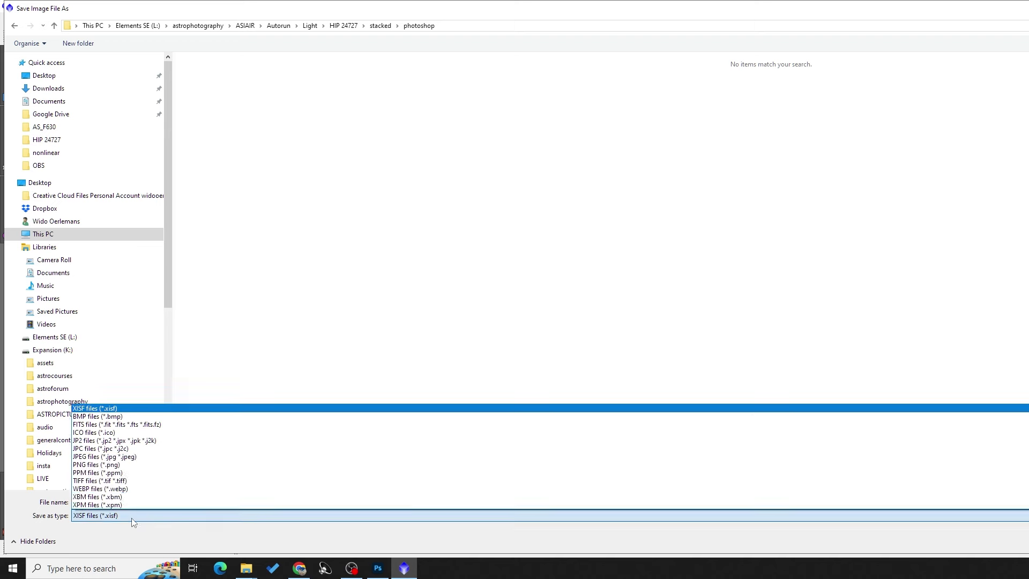
pyautogui.click(116, 482)
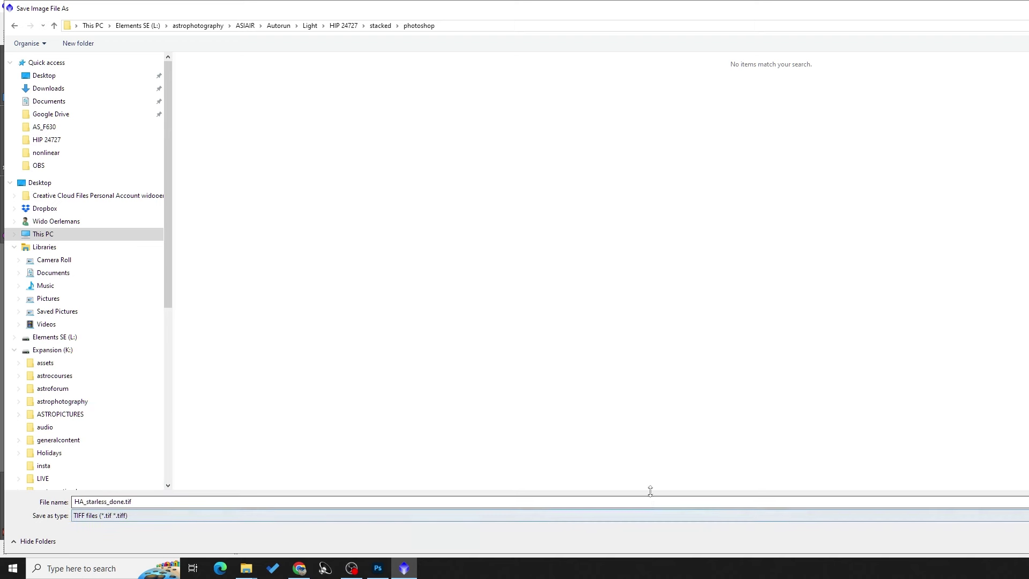
pyautogui.press('Return')
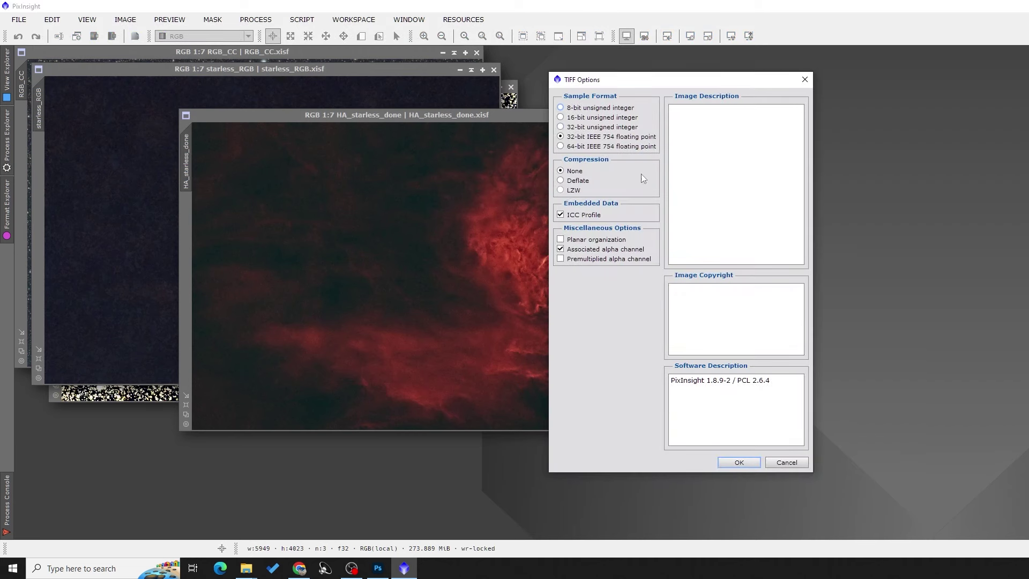
pyautogui.click(578, 117)
pyautogui.click(739, 461)
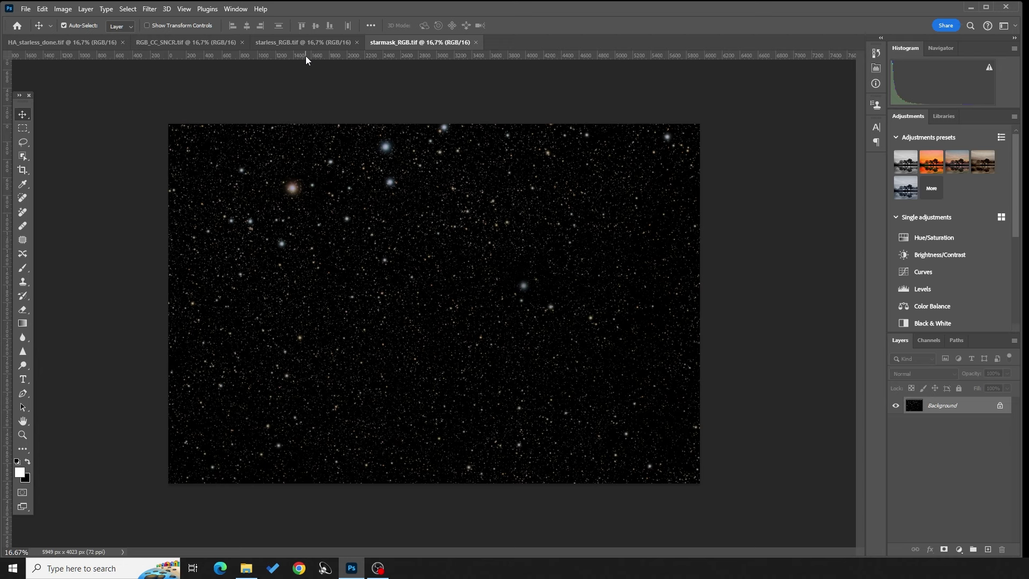
# Step: Reorder tabs to HA_starless_done, starless_RGB, starmask_RGB, RGB_CC_SNCR and show the Ha image
pyautogui.click(56, 43)
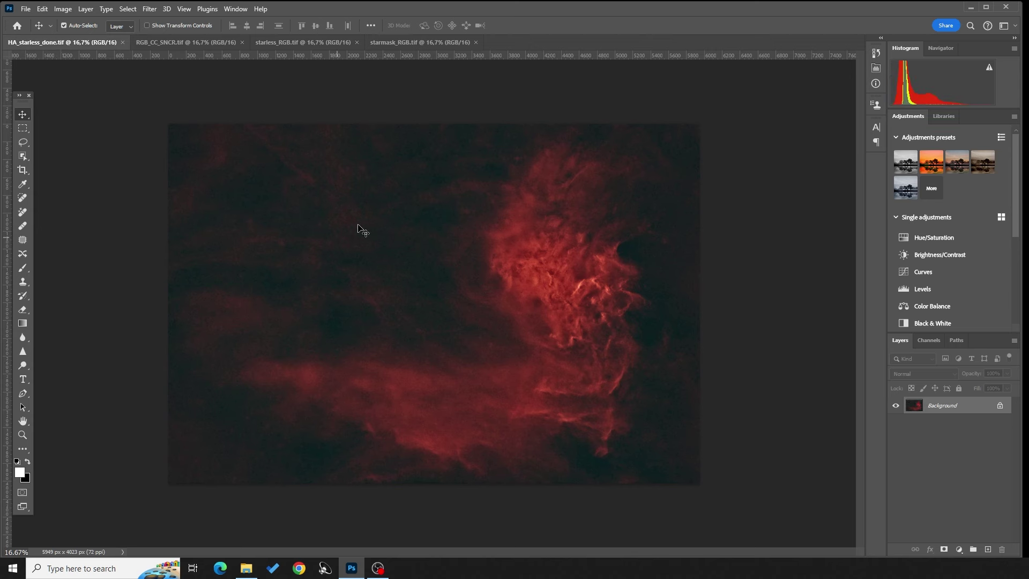
pyautogui.click(177, 44)
pyautogui.moveTo(200, 40); pyautogui.dragTo(324, 43)
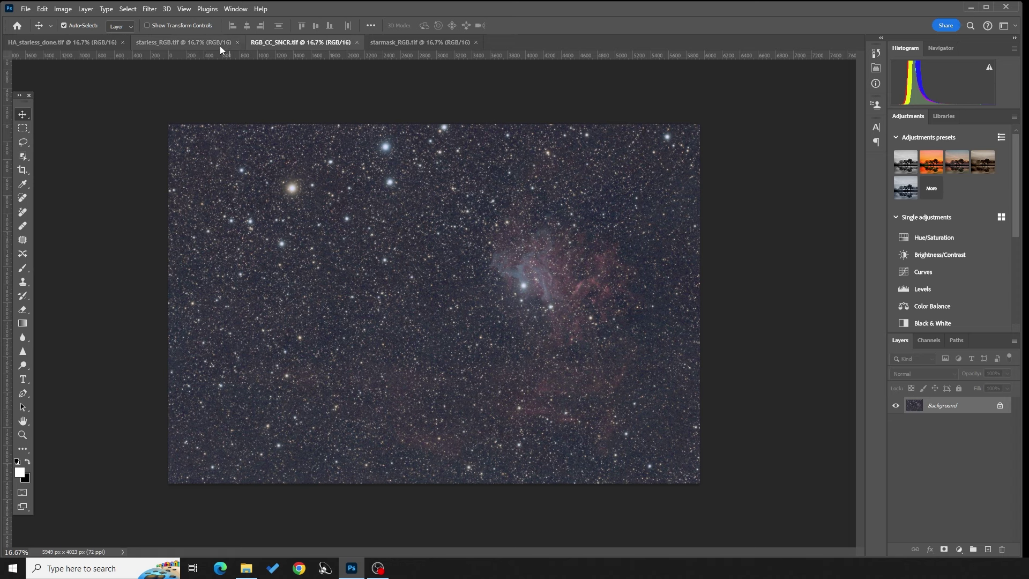
pyautogui.click(177, 42)
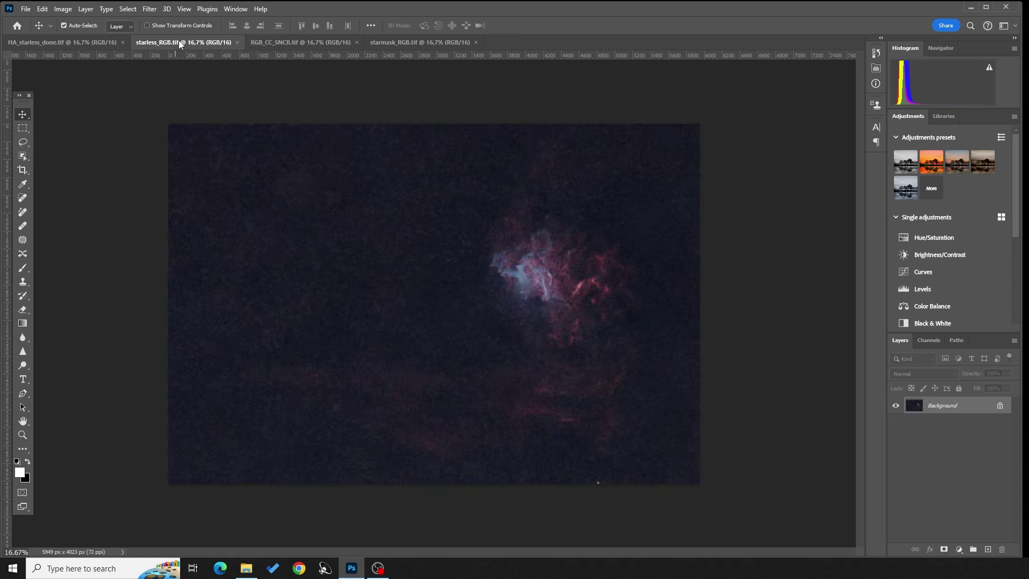
pyautogui.click(430, 43)
pyautogui.moveTo(430, 43); pyautogui.dragTo(307, 41)
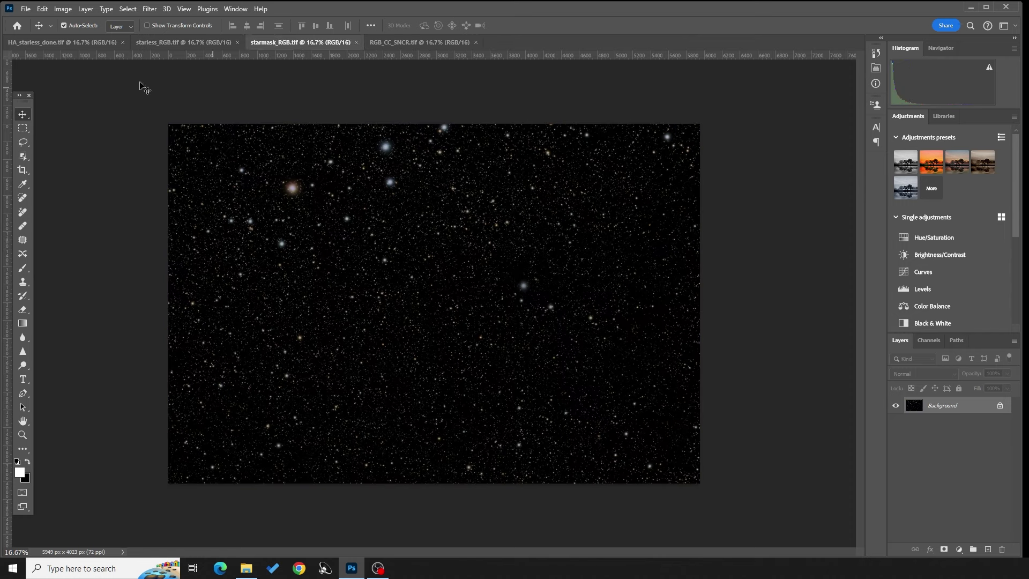
pyautogui.click(60, 42)
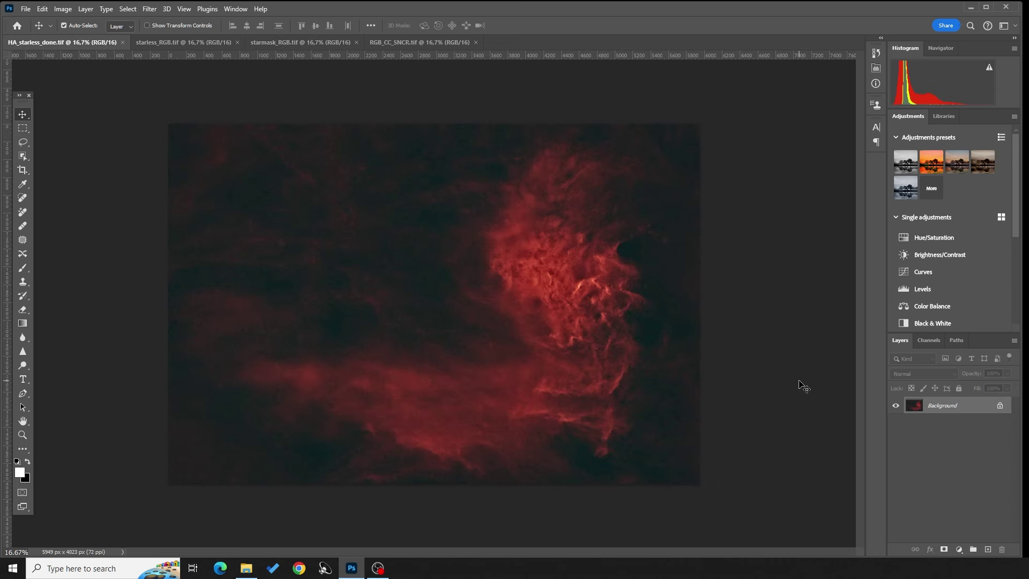
# Step: Paste the Ha image as Layer 1 and the starless RGB as Layer 2
pyautogui.hotkey('ctrl', 'a')
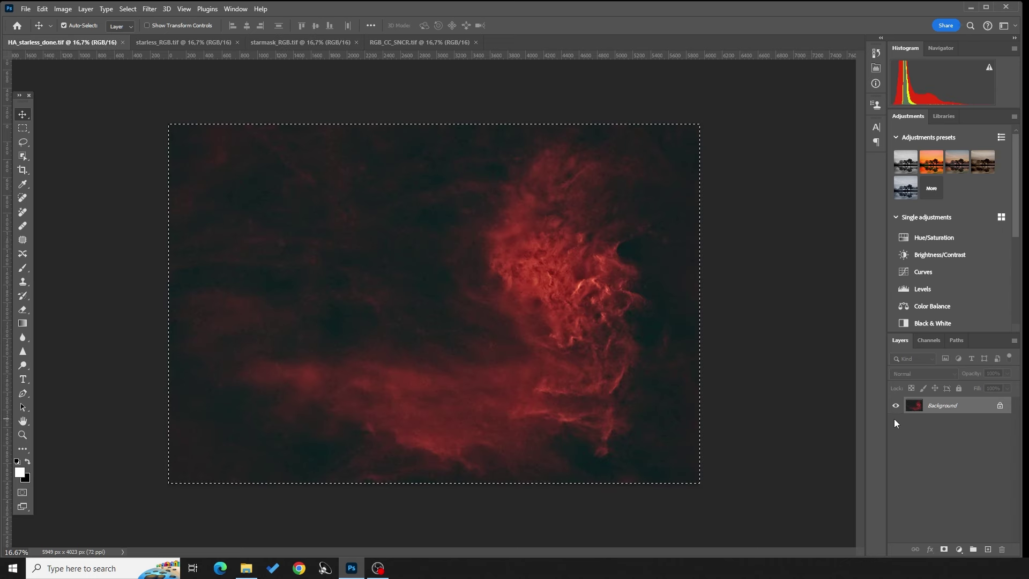
pyautogui.hotkey('ctrl', 'v')
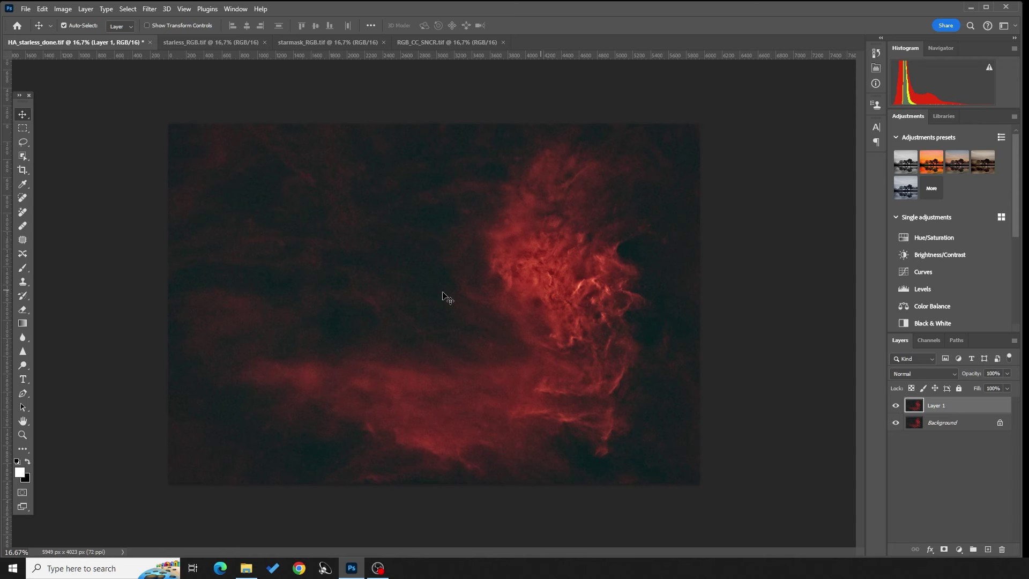
pyautogui.click(191, 38)
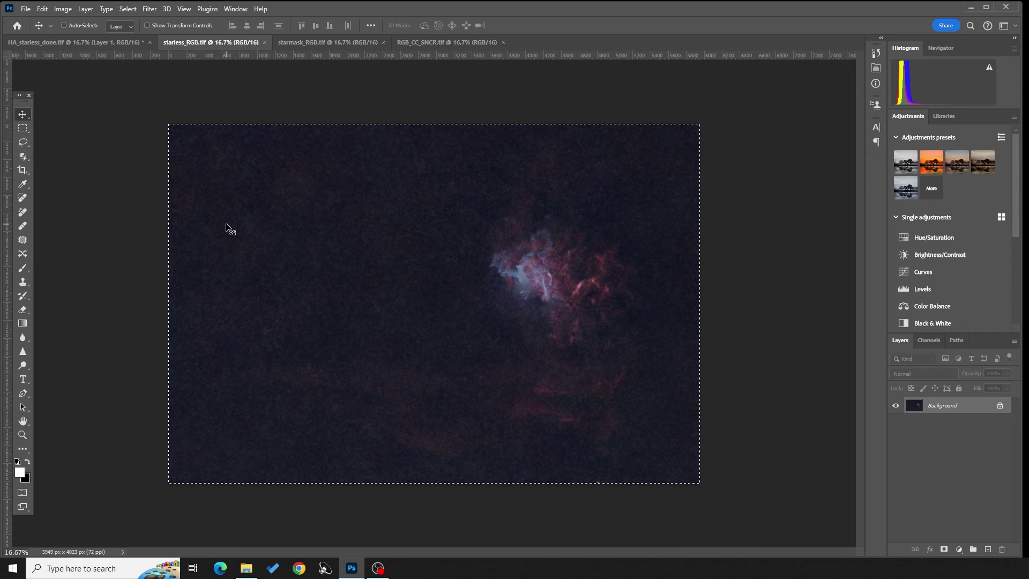
pyautogui.click(121, 42)
pyautogui.click(924, 469)
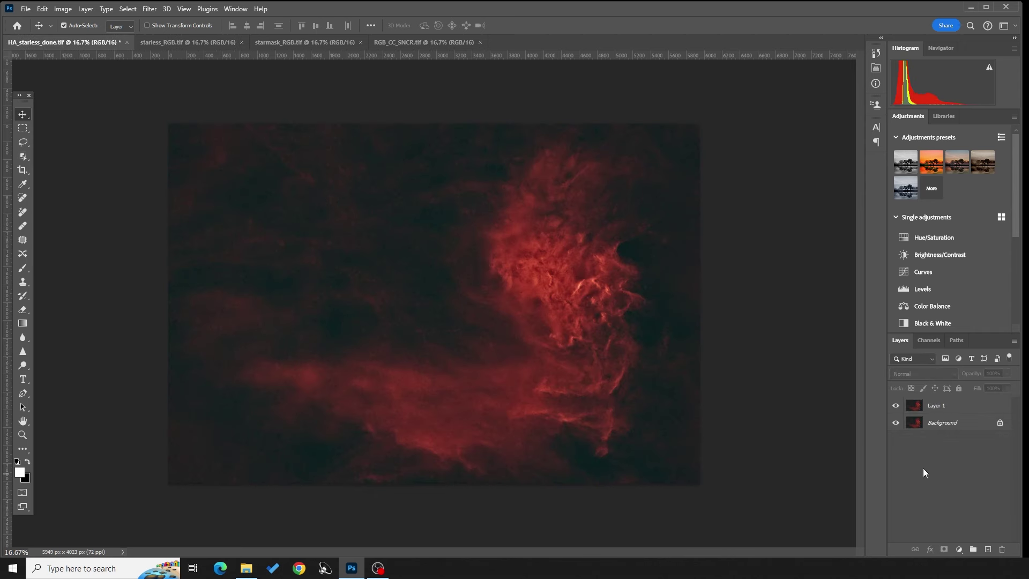
pyautogui.hotkey('ctrl', 'v')
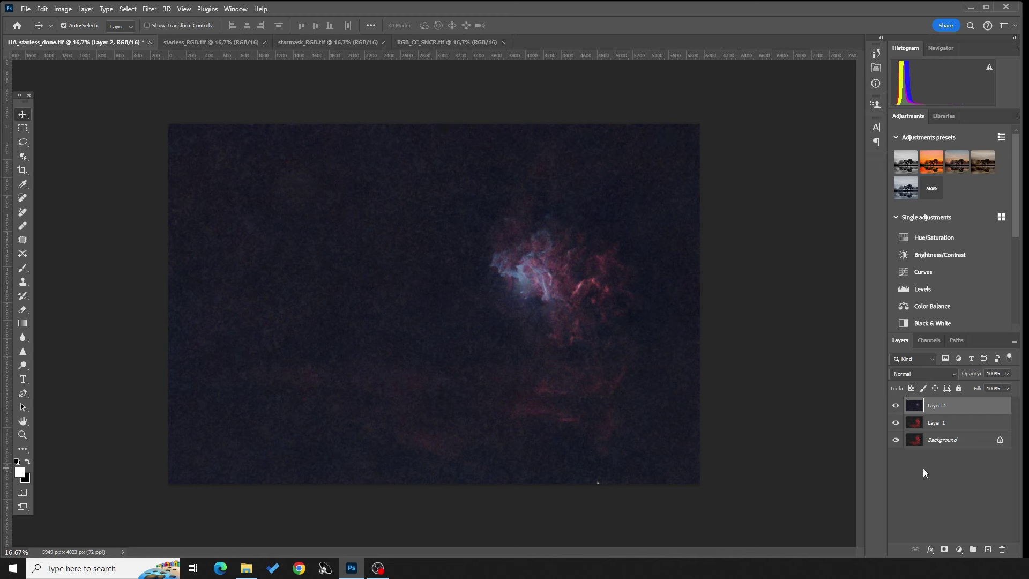
# Step: Set Layer 2 to Lighten blend mode and toggle its visibility to compare
pyautogui.click(953, 373)
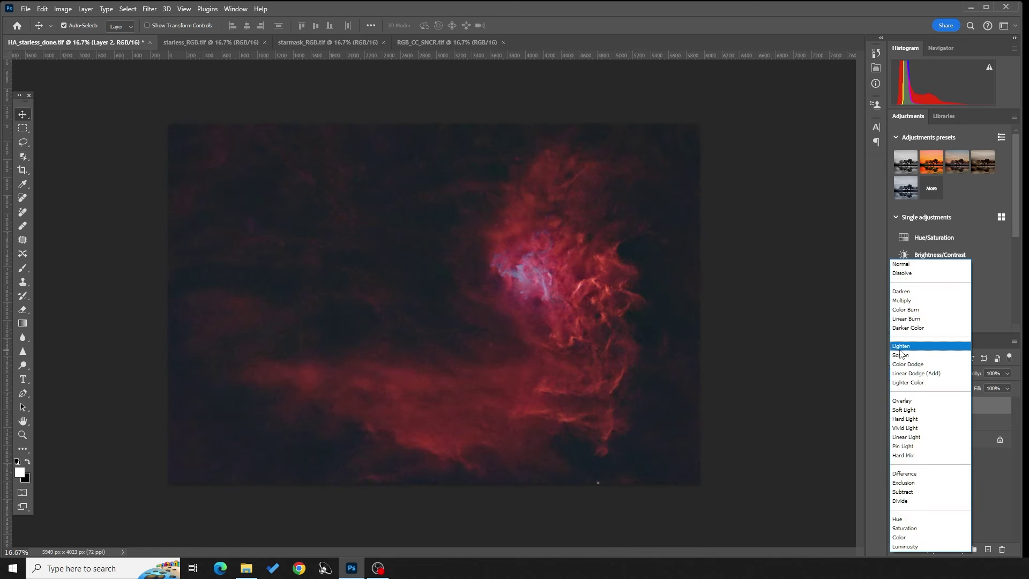
pyautogui.click(899, 349)
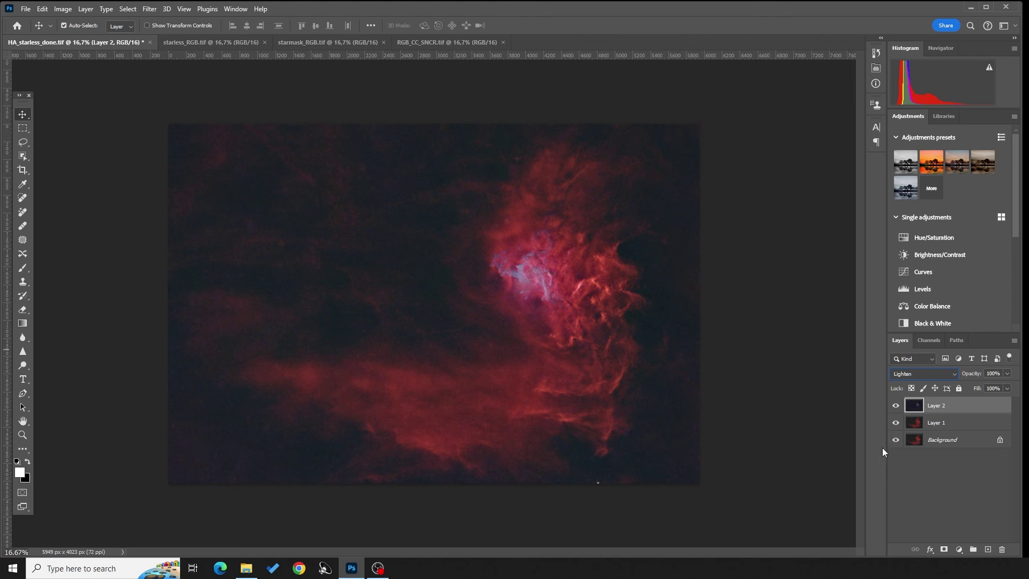
pyautogui.click(896, 408)
pyautogui.click(895, 408)
pyautogui.click(895, 407)
# Step: Add a layer mask to Layer 2 and paste a copy of its image into it
pyautogui.click(896, 407)
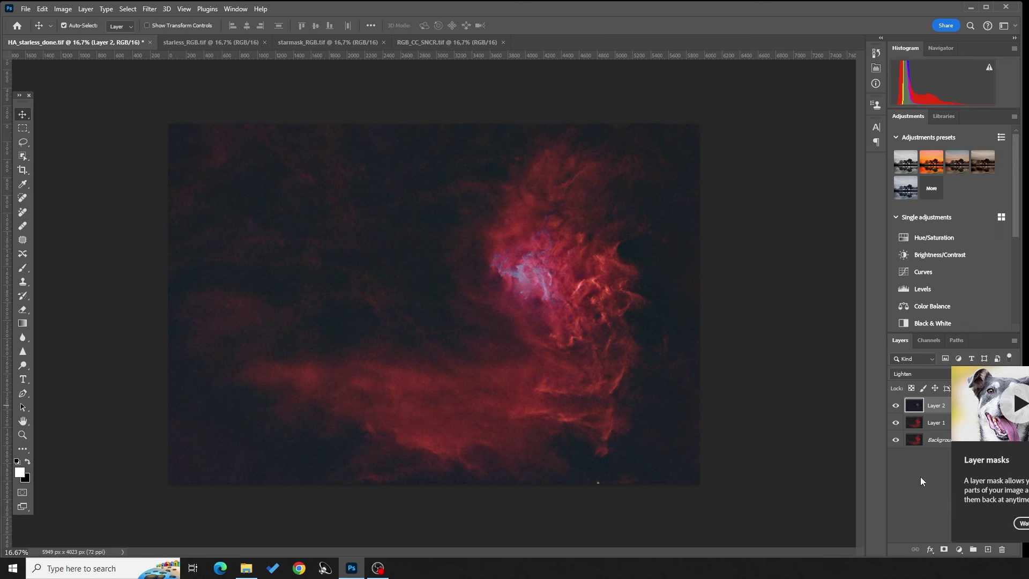
pyautogui.click(944, 549)
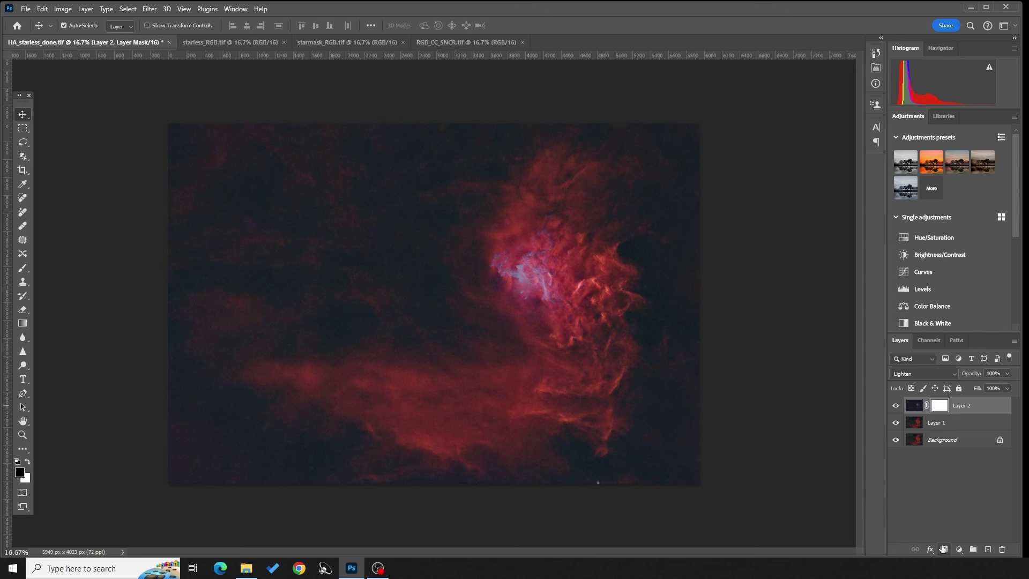
pyautogui.click(912, 408)
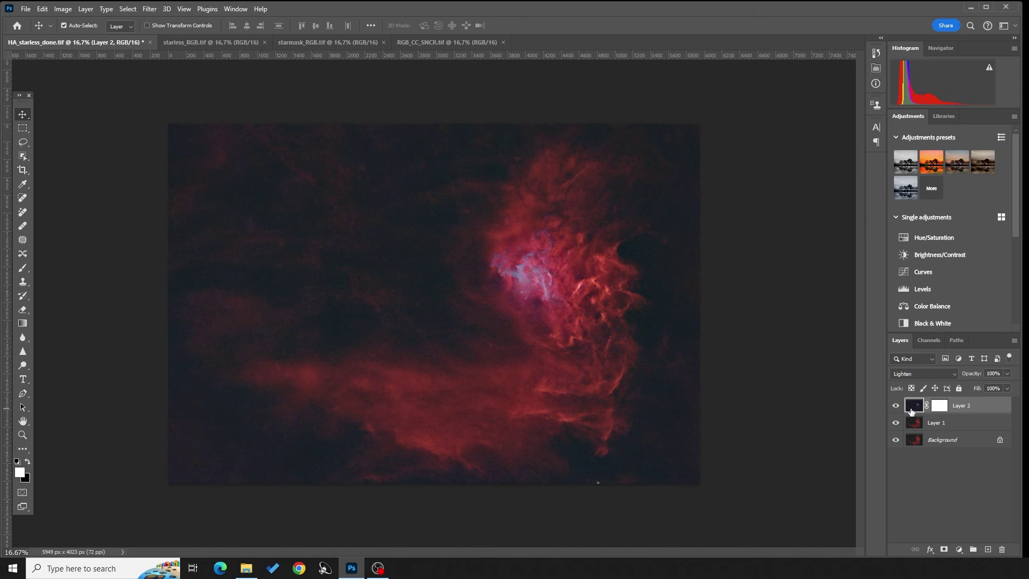
pyautogui.hotkey('ctrl', 'a')
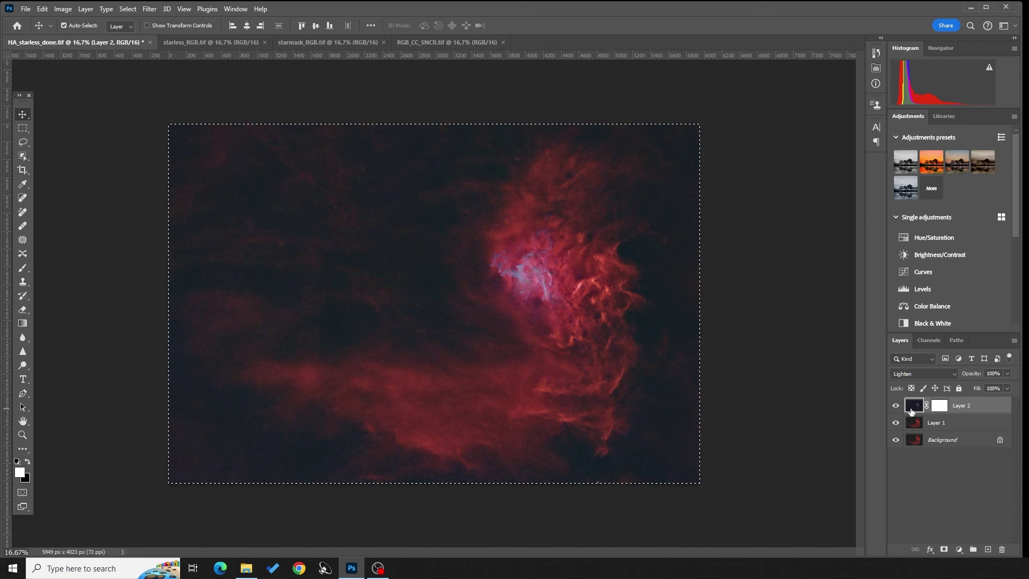
pyautogui.keyDown('alt'); pyautogui.click(939, 407); pyautogui.keyUp('alt')
pyautogui.hotkey('ctrl', 'v')
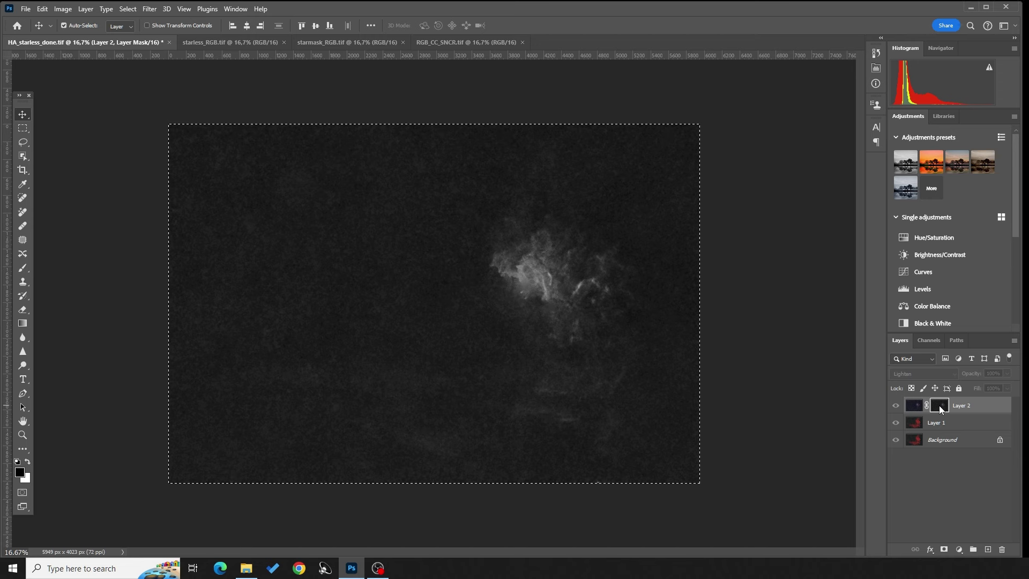
pyautogui.press('b')
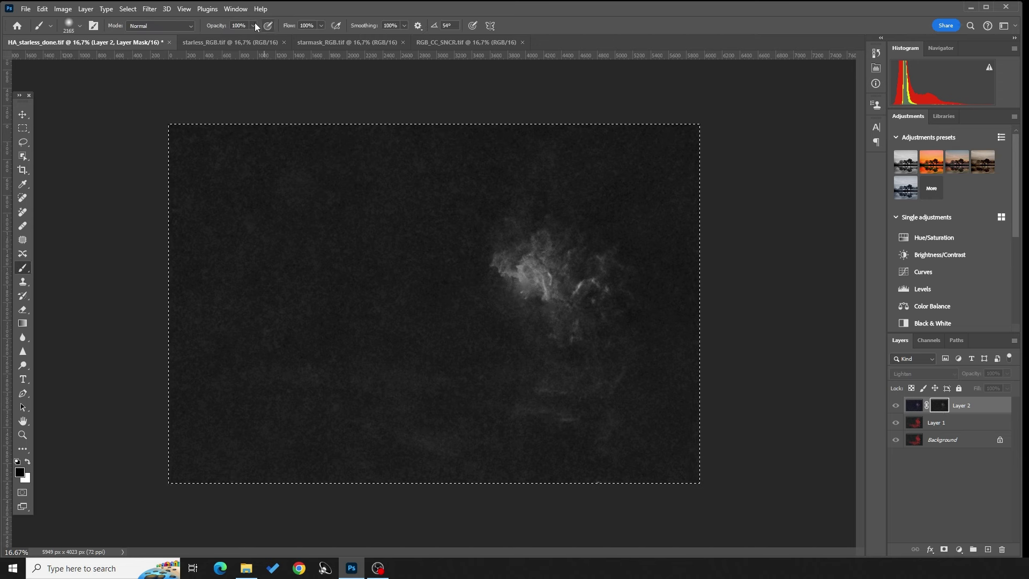
# Step: Paint the mask's top-left edge black, then return to Layer 2's image
pyautogui.moveTo(229, 156)
pyautogui.mouseDown()
pyautogui.moveTo(211, 311)
pyautogui.moveTo(243, 409)
pyautogui.moveTo(337, 466)
pyautogui.moveTo(430, 469)
pyautogui.moveTo(352, 234)
pyautogui.moveTo(432, 130)
pyautogui.moveTo(583, 105)
pyautogui.moveTo(689, 137)
pyautogui.moveTo(760, 255)
pyautogui.moveTo(730, 409)
pyautogui.moveTo(634, 479)
pyautogui.moveTo(526, 494)
pyautogui.moveTo(411, 448)
pyautogui.moveTo(432, 372)
pyautogui.moveTo(428, 338)
pyautogui.moveTo(333, 429)
pyautogui.moveTo(202, 432)
pyautogui.mouseUp()
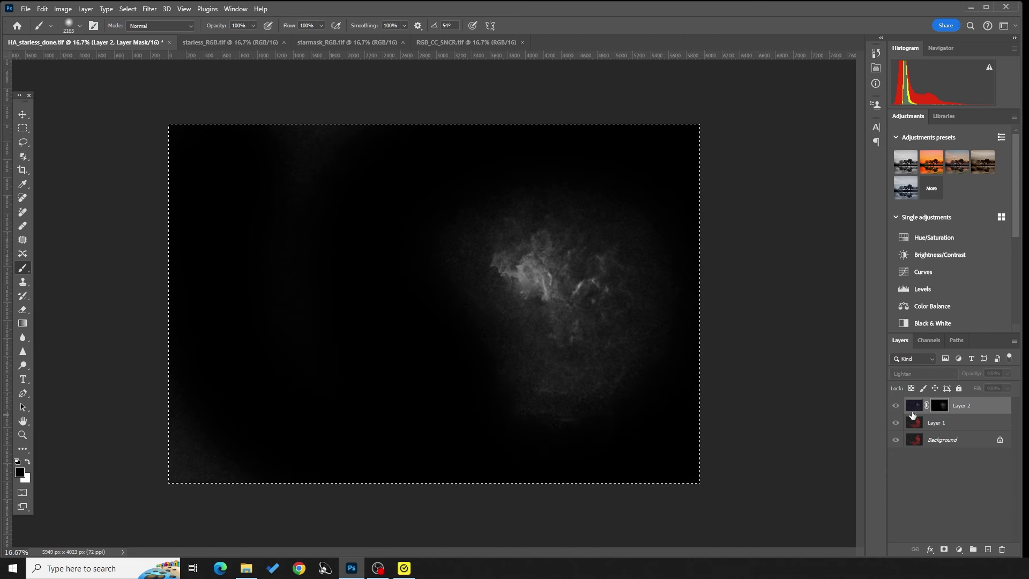
pyautogui.click(914, 405)
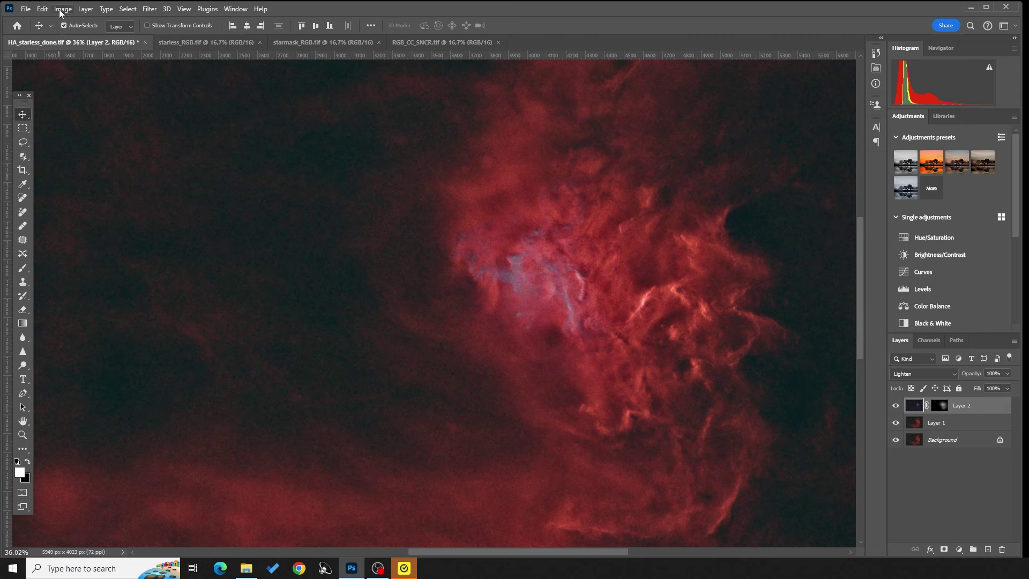
# Step: Start a Curves adjustment on Layer 2 and lift its midtones with a raised point
pyautogui.click(61, 9)
pyautogui.moveTo(69, 38)
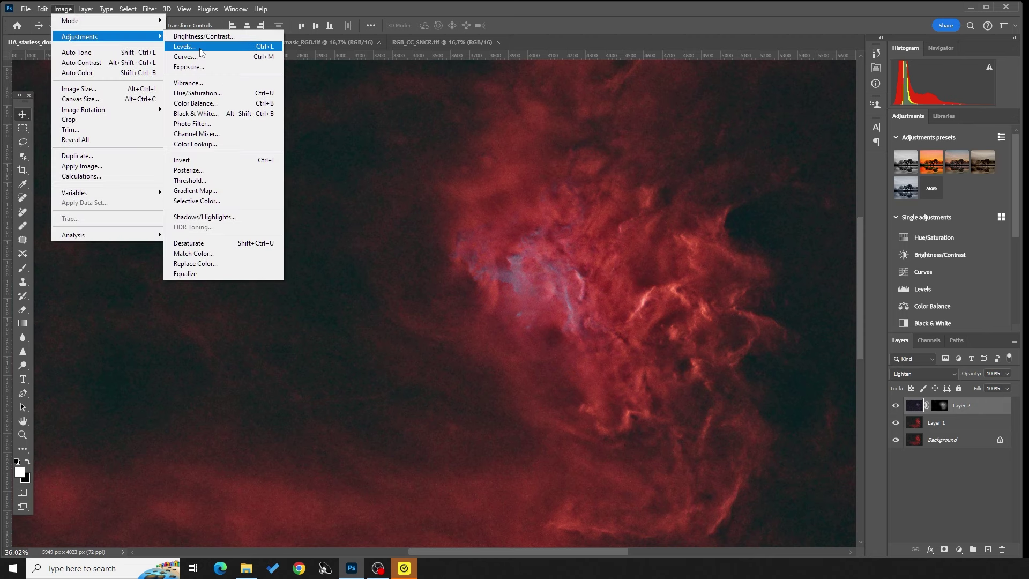
pyautogui.click(266, 54)
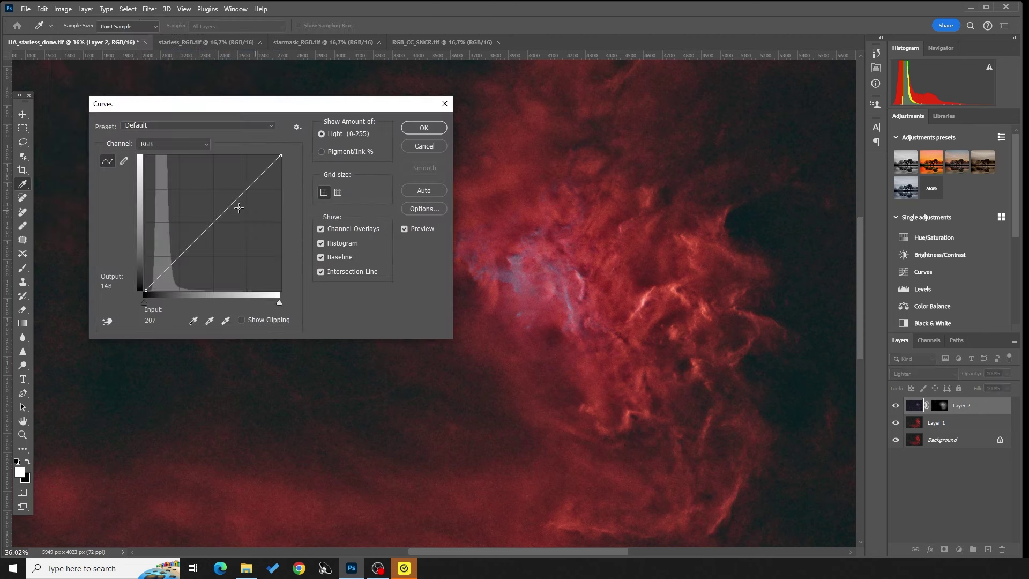
pyautogui.moveTo(232, 204); pyautogui.dragTo(223, 193)
pyautogui.moveTo(251, 114); pyautogui.dragTo(226, 96)
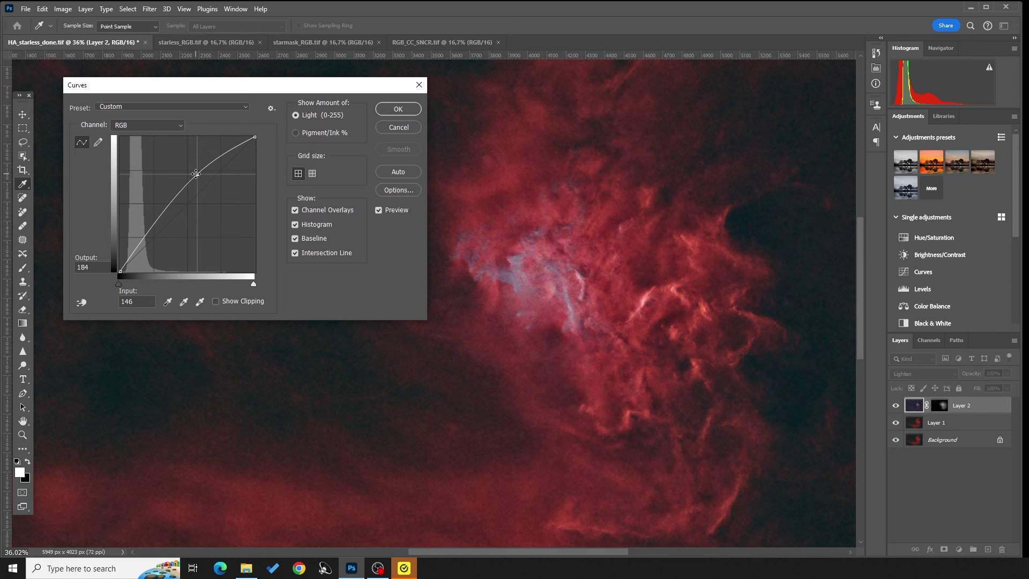
pyautogui.moveTo(196, 173); pyautogui.dragTo(190, 169)
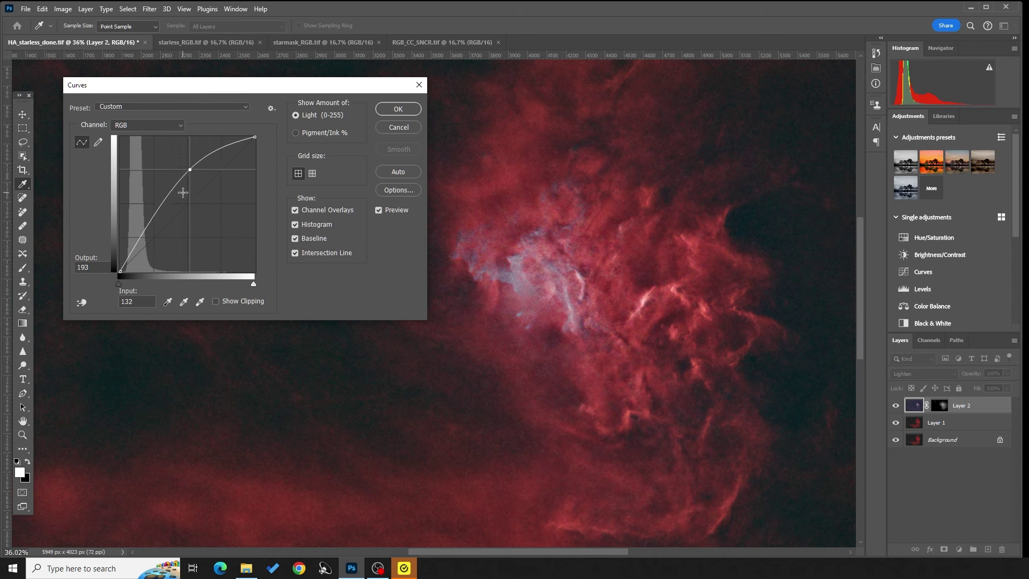
# Step: Pull a low shadow point slightly down to form the S-curve, compare the preview, and apply
pyautogui.click(142, 240)
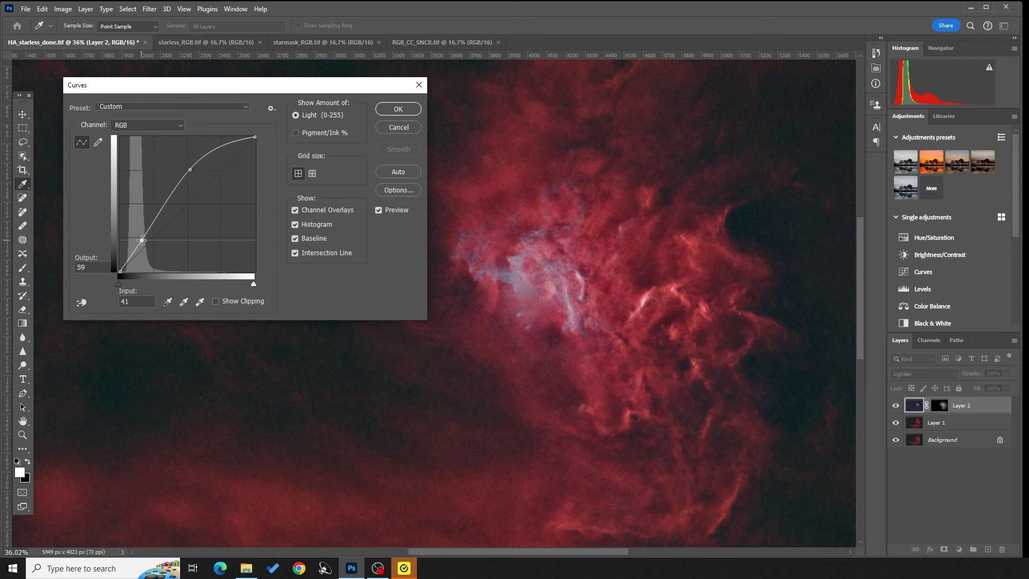
pyautogui.moveTo(142, 241); pyautogui.dragTo(146, 242)
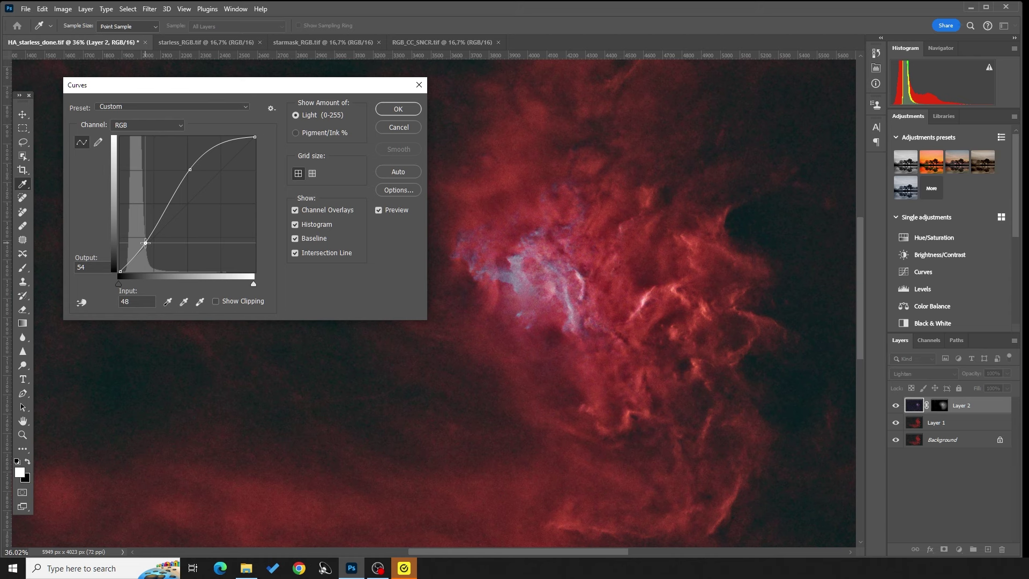
pyautogui.moveTo(280, 90)
pyautogui.mouseDown()
pyautogui.moveTo(299, 101)
pyautogui.moveTo(287, 93)
pyautogui.mouseUp()
pyautogui.click(385, 213)
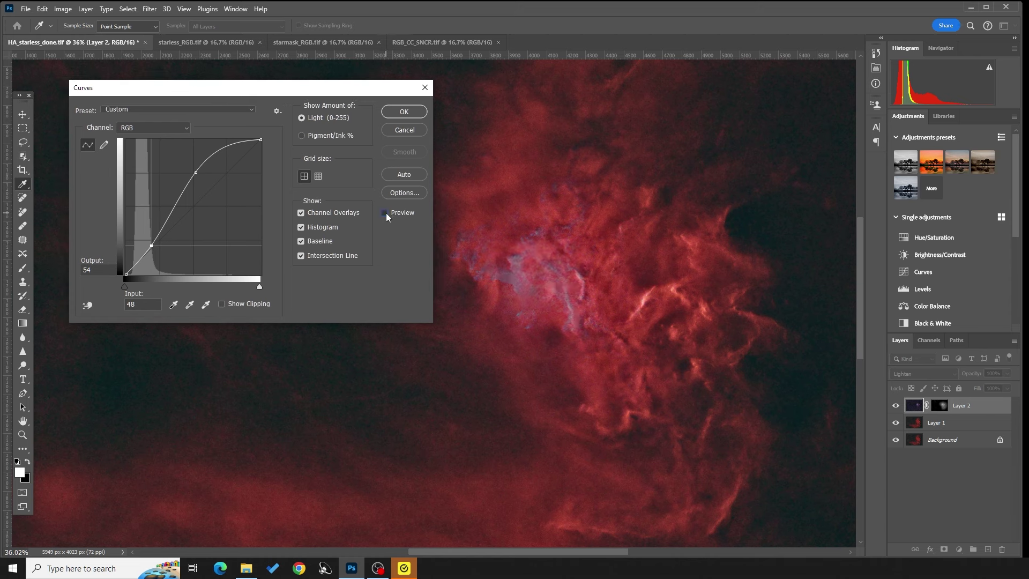
pyautogui.click(386, 213)
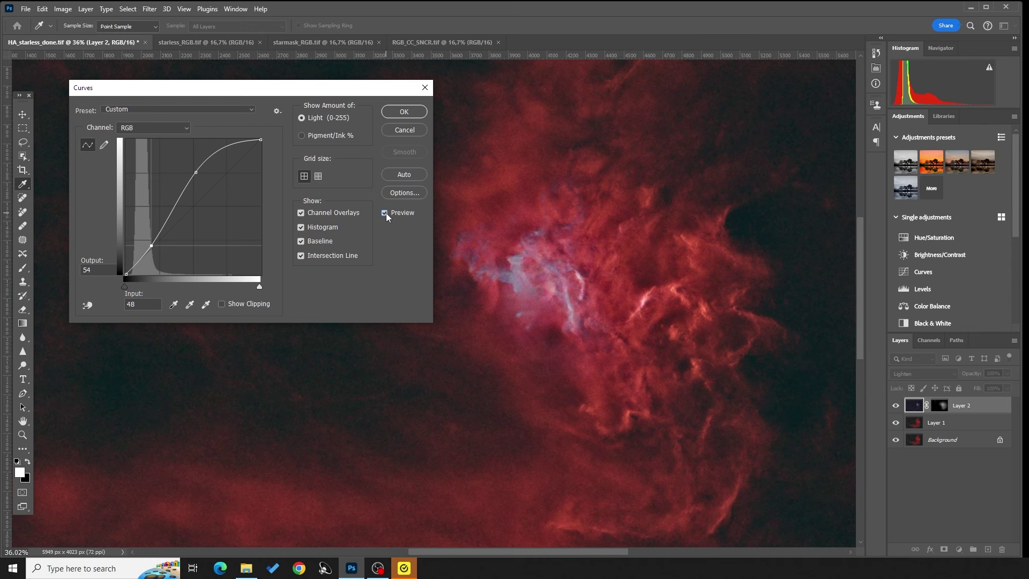
pyautogui.press('Return')
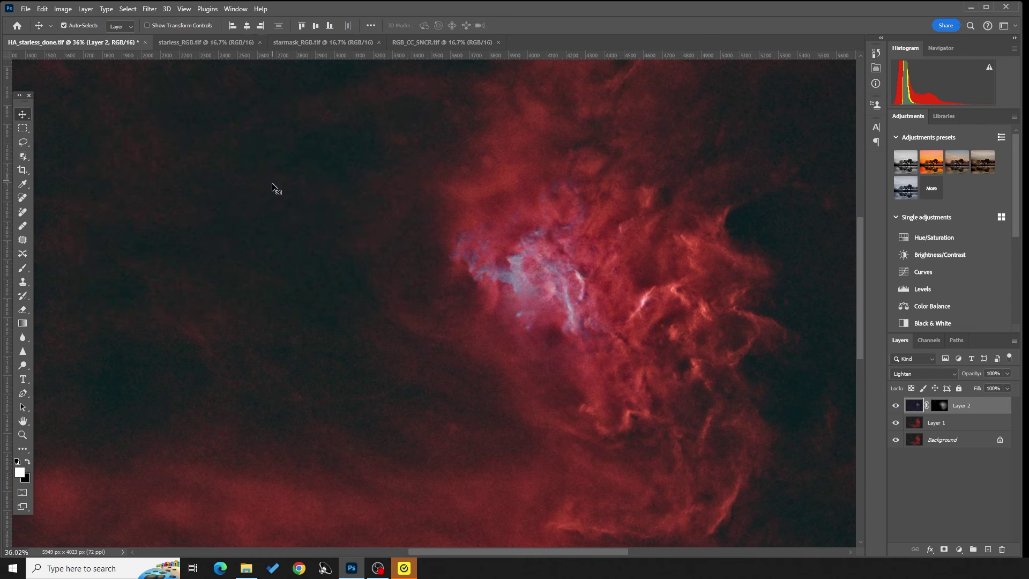
# Step: Raise Layer 2's brightness to about 35 with Brightness/Contrast
pyautogui.click(62, 9)
pyautogui.moveTo(81, 37)
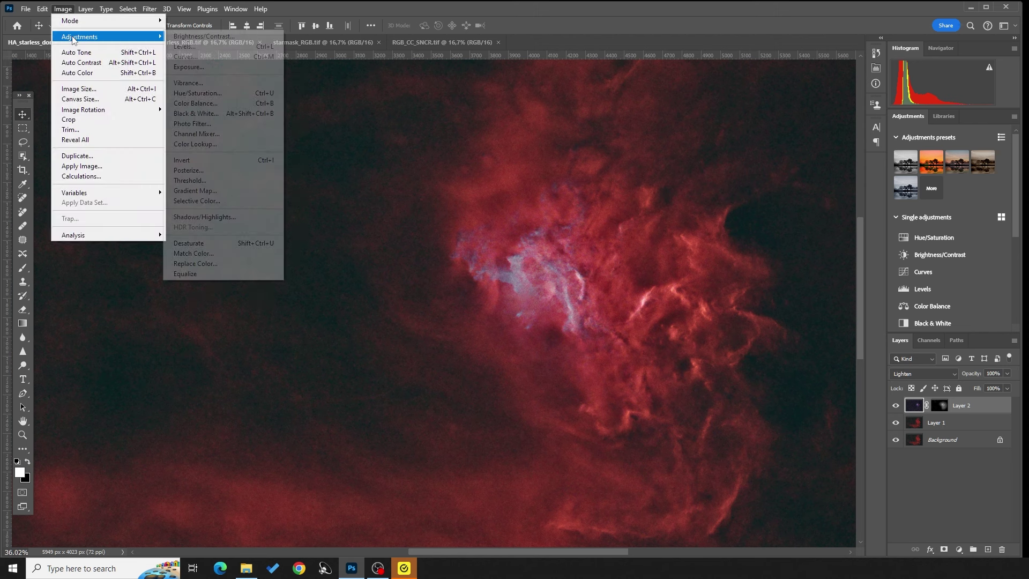
pyautogui.click(206, 37)
pyautogui.moveTo(230, 167); pyautogui.dragTo(319, 137)
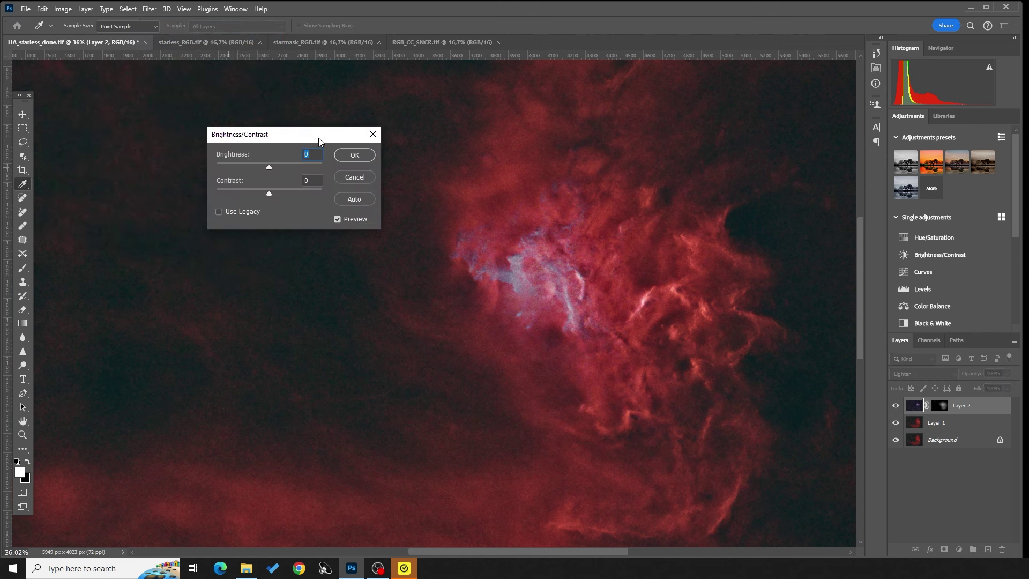
pyautogui.moveTo(269, 168); pyautogui.dragTo(283, 169)
pyautogui.click(359, 157)
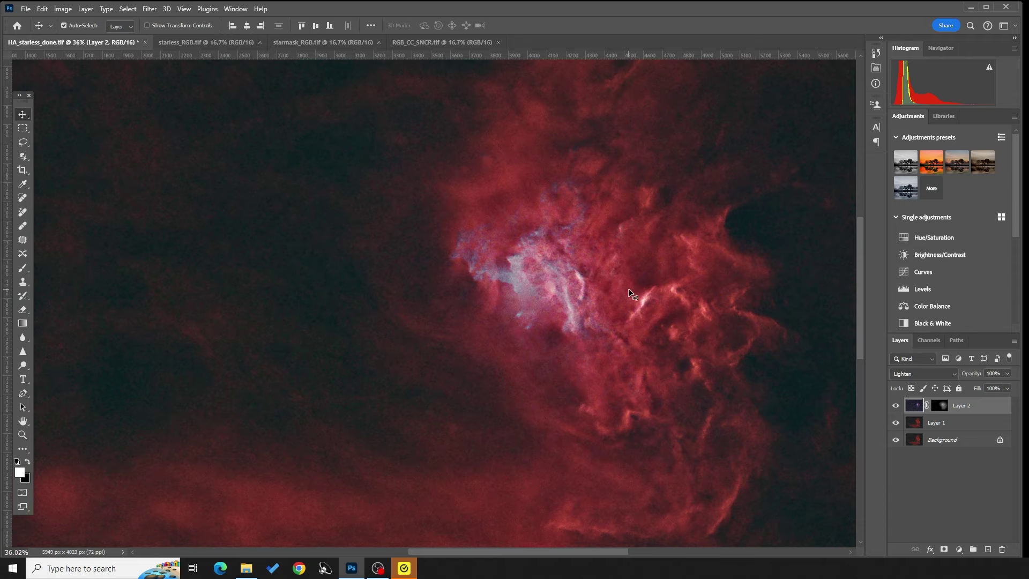
# Step: Toggle Layer 2's visibility off and on to compare the brightened result
pyautogui.scroll(2, 628, 288)
pyautogui.click(895, 407)
pyautogui.click(895, 408)
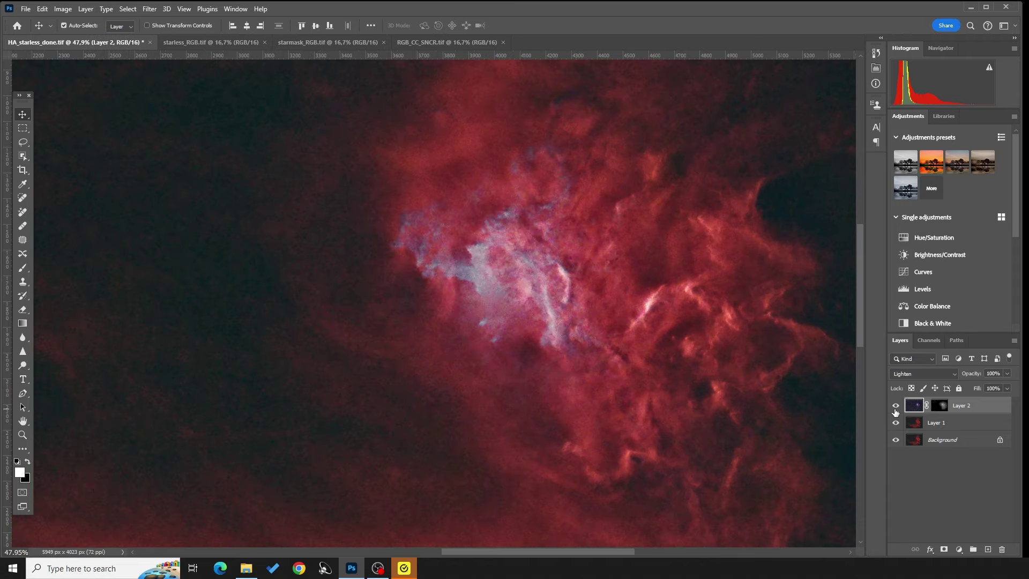
pyautogui.scroll(3, 542, 230)
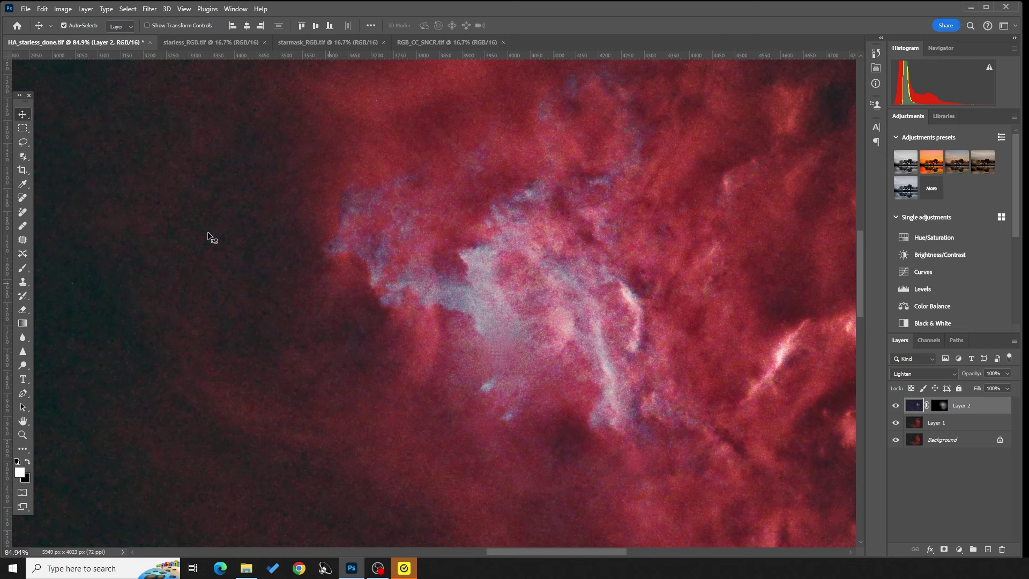
# Step: Smooth Layer 2 with a Surface Blur at radius 5 and threshold 19
pyautogui.click(64, 9)
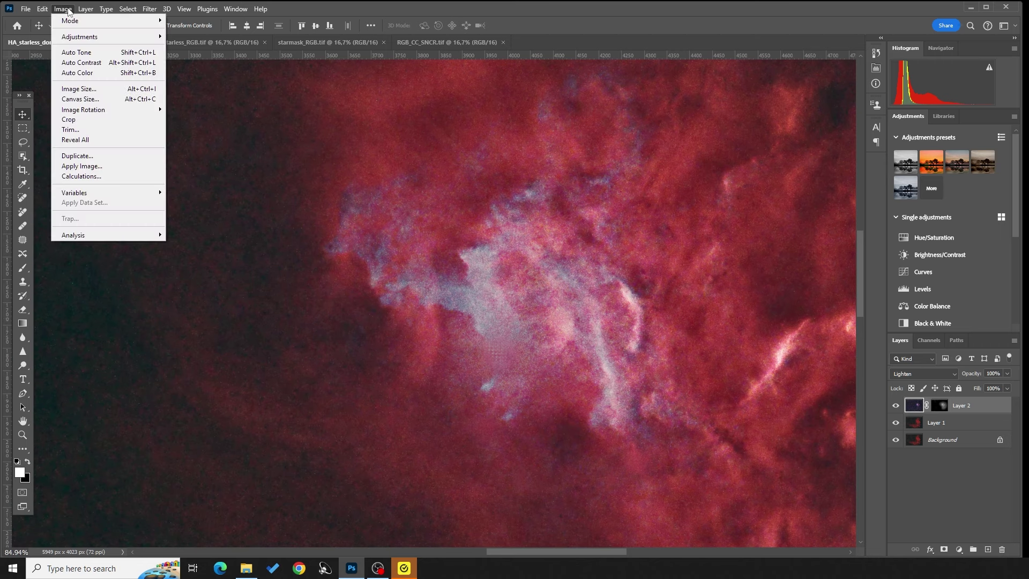
pyautogui.moveTo(149, 9)
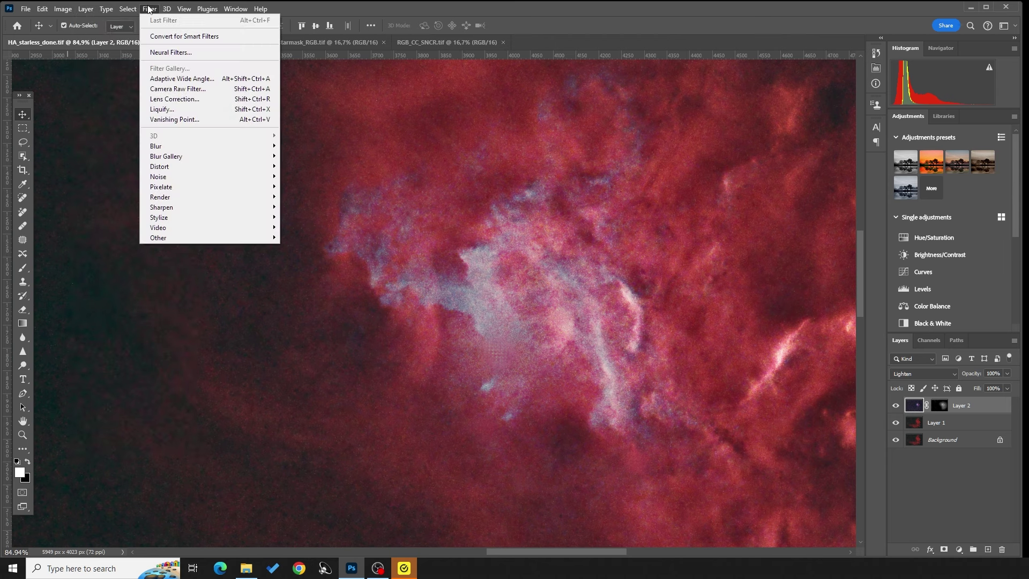
pyautogui.moveTo(172, 146)
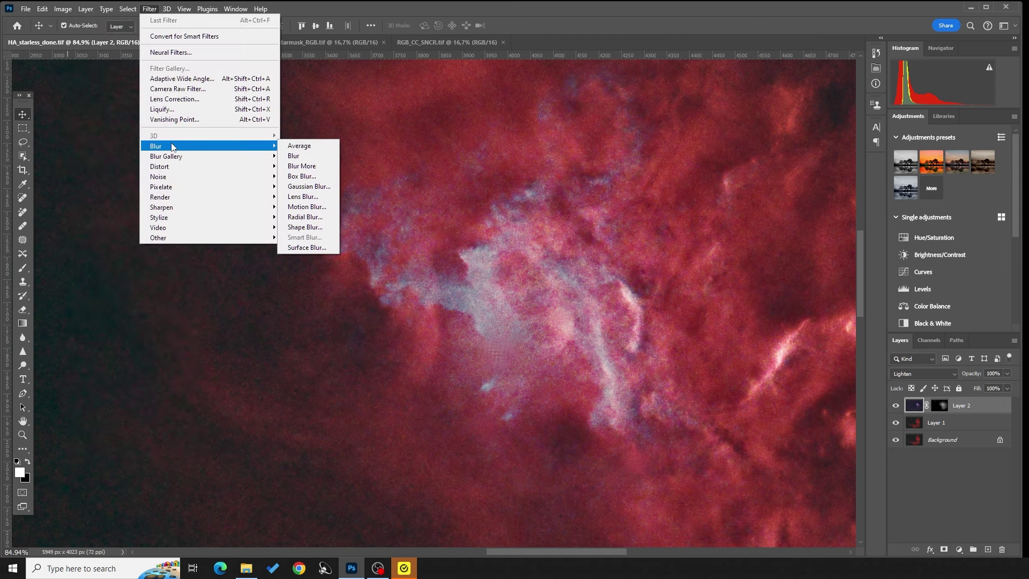
pyautogui.click(312, 248)
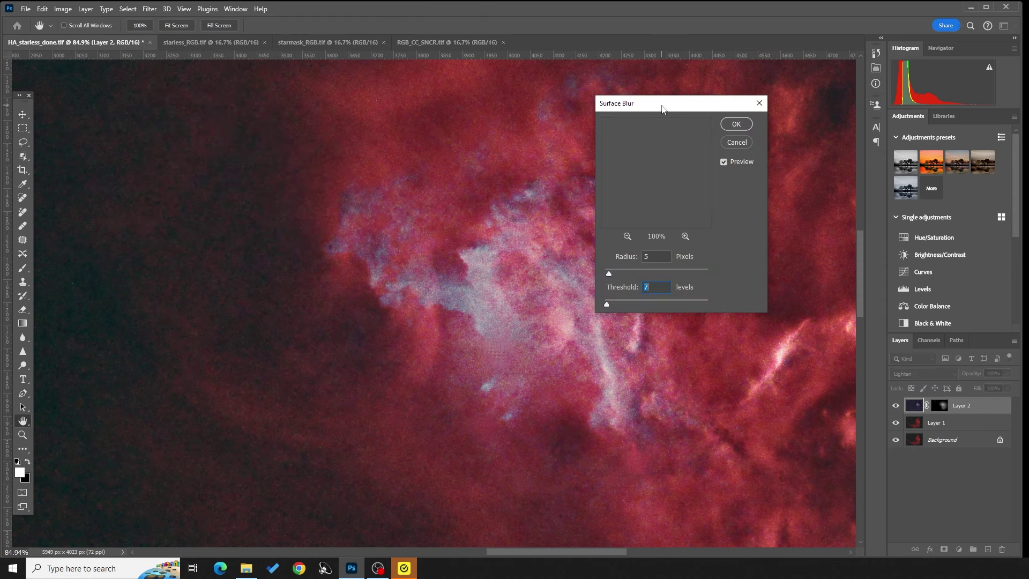
pyautogui.moveTo(663, 110); pyautogui.dragTo(171, 99)
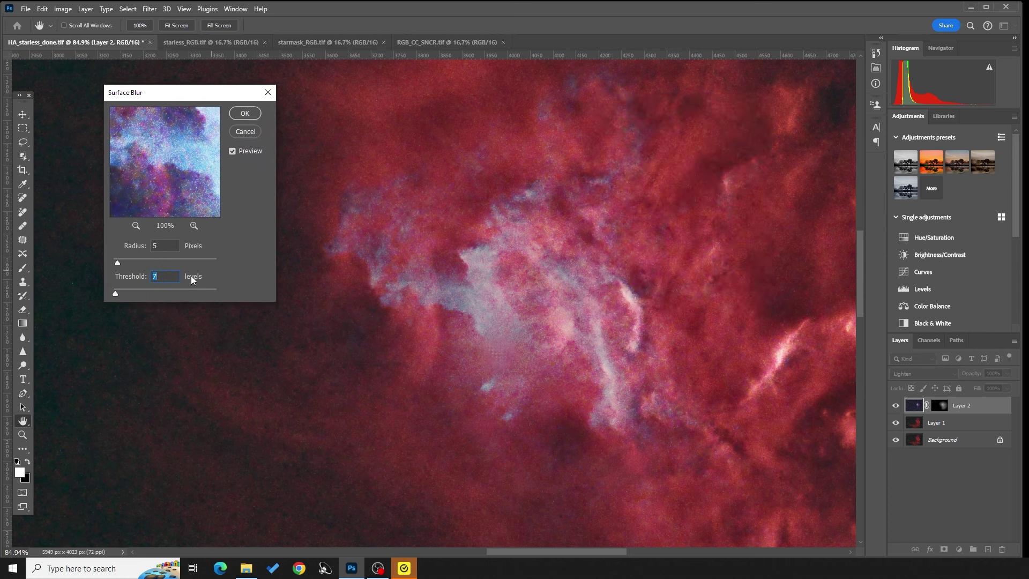
pyautogui.moveTo(117, 297); pyautogui.dragTo(120, 295)
pyautogui.click(231, 152)
pyautogui.click(244, 113)
pyautogui.scroll(-10, 317, 249)
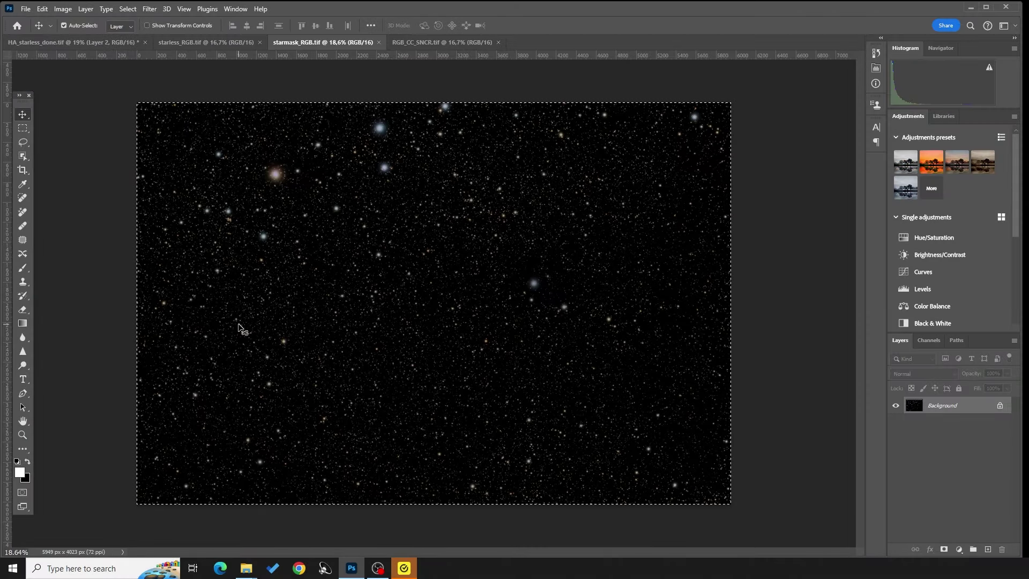
# Step: Paste the star mask into HA_starless_done as a new layer blended in Lighten mode
pyautogui.click(69, 43)
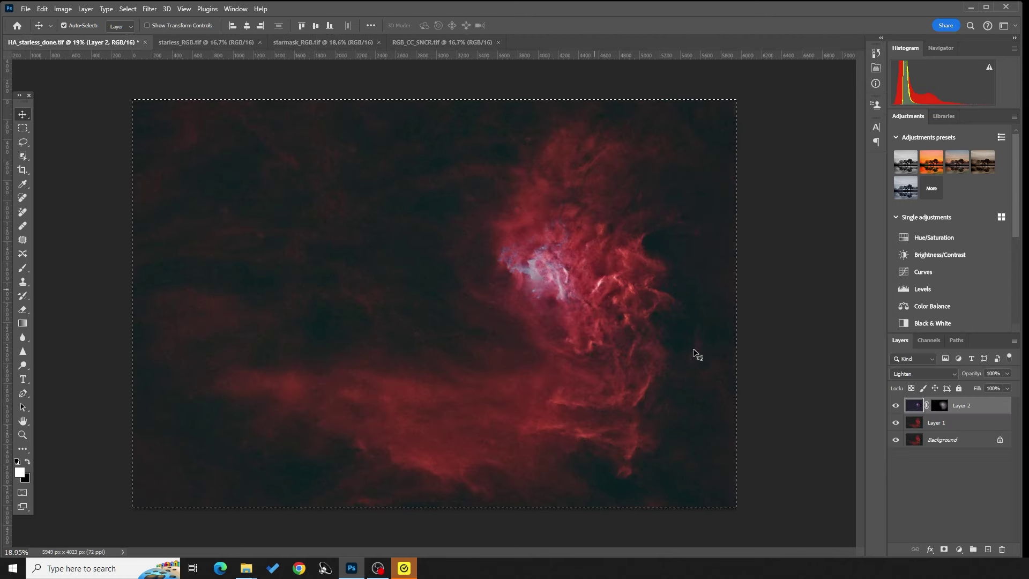
pyautogui.click(933, 490)
pyautogui.hotkey('ctrl', 'v')
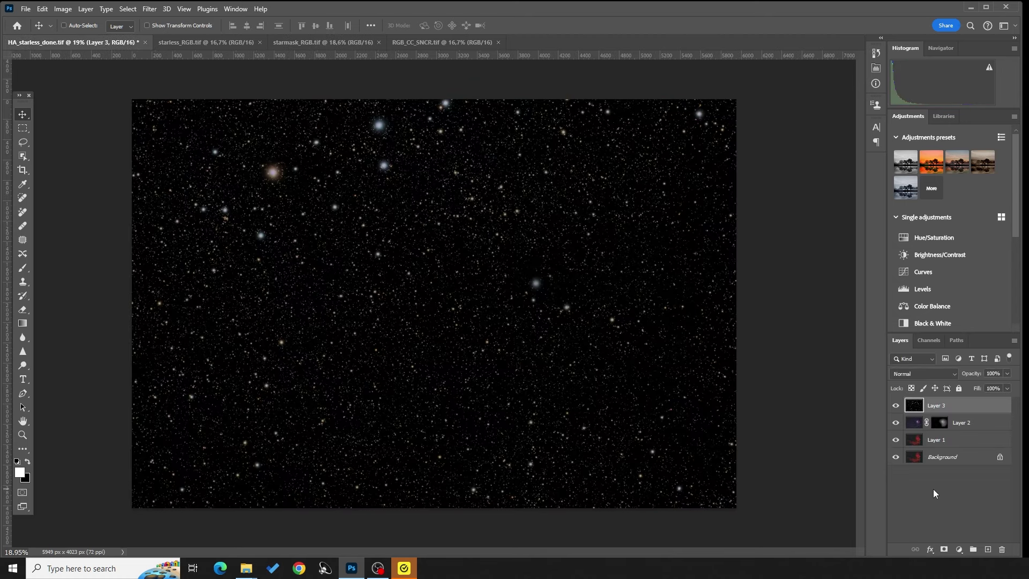
pyautogui.click(905, 375)
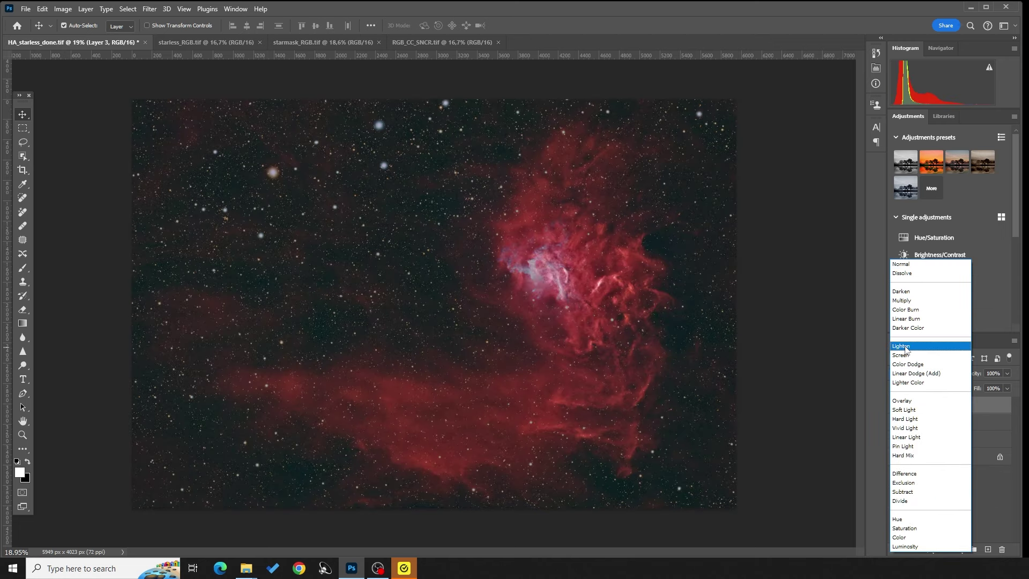
pyautogui.click(906, 347)
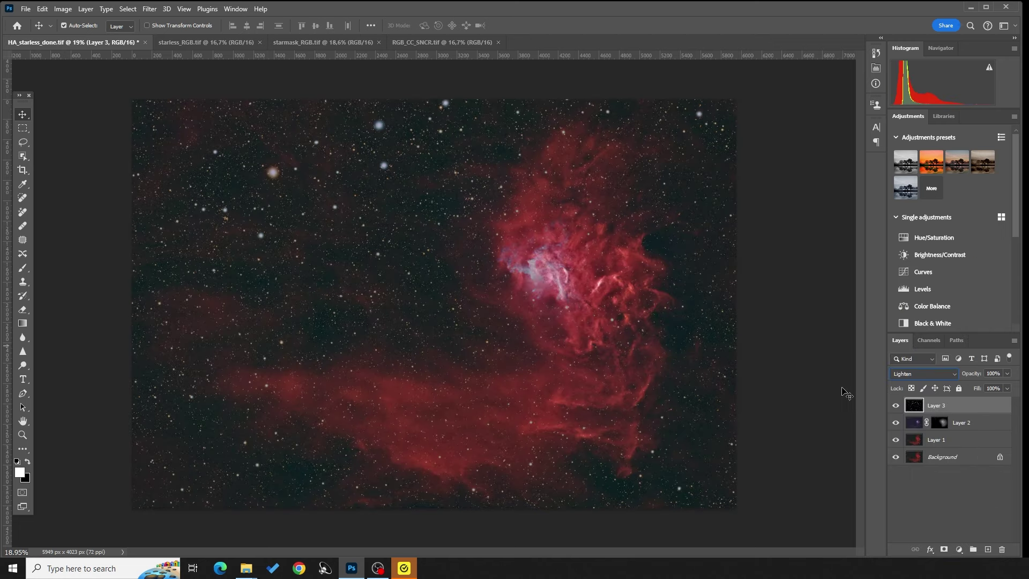
pyautogui.scroll(8, 282, 186)
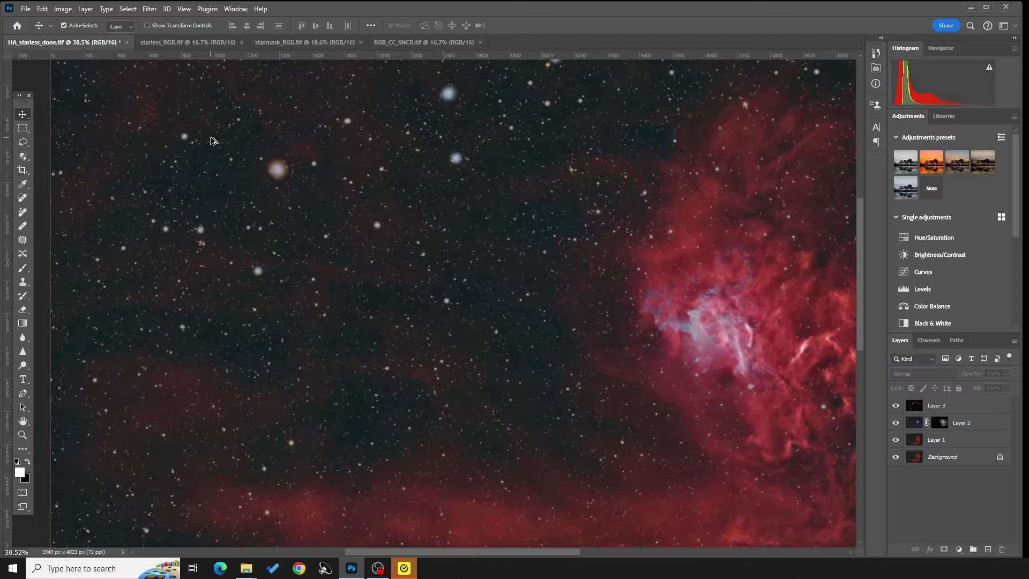
pyautogui.scroll(2, 281, 185)
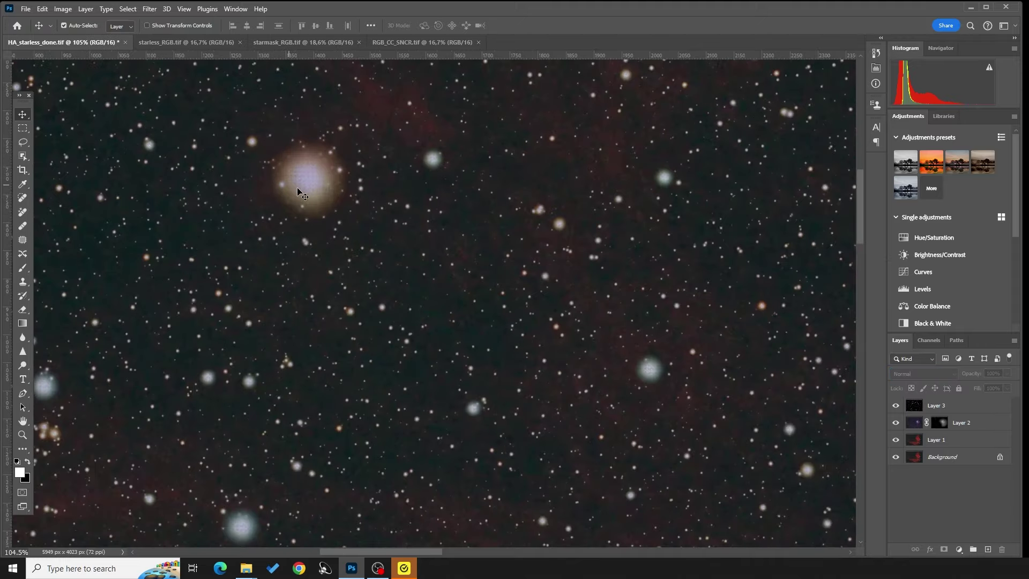
pyautogui.scroll(-1, 563, 220)
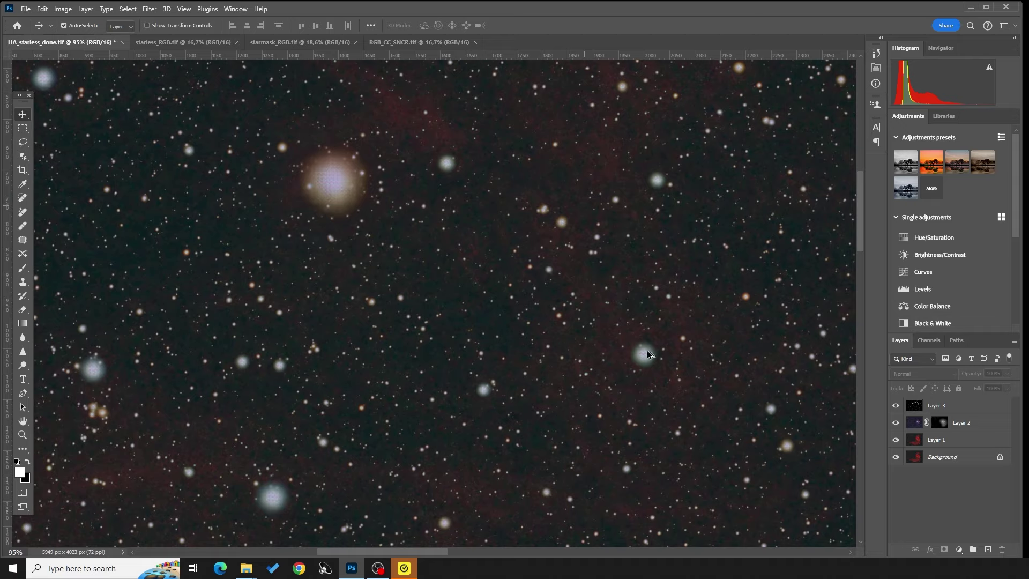
pyautogui.scroll(-7, 647, 245)
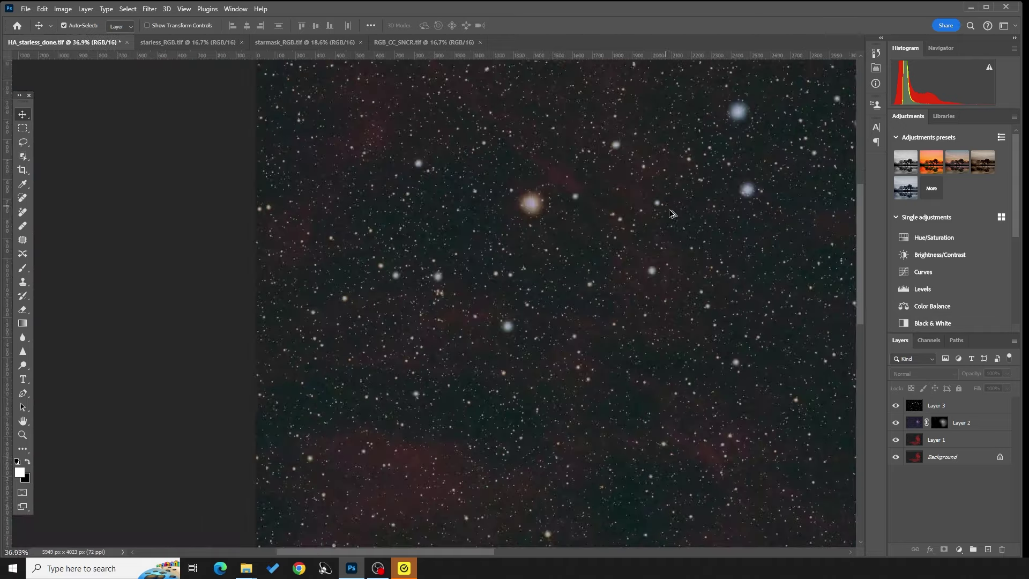
pyautogui.scroll(7, 574, 270)
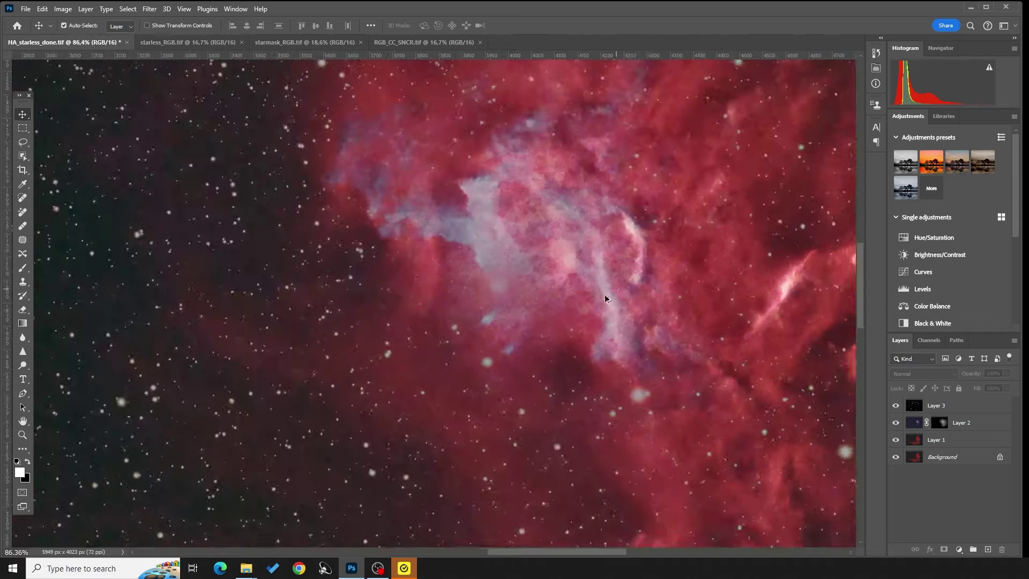
# Step: Delete the trial star layer, Layer 3, from the composite
pyautogui.click(930, 407)
pyautogui.press('Delete')
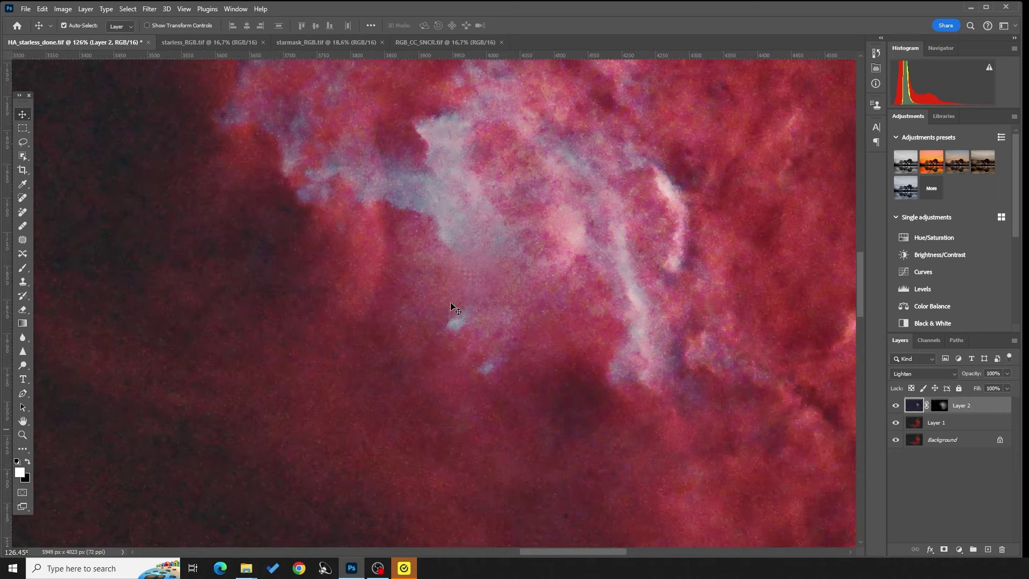
pyautogui.scroll(-6, 450, 305)
pyautogui.scroll(-2, 449, 304)
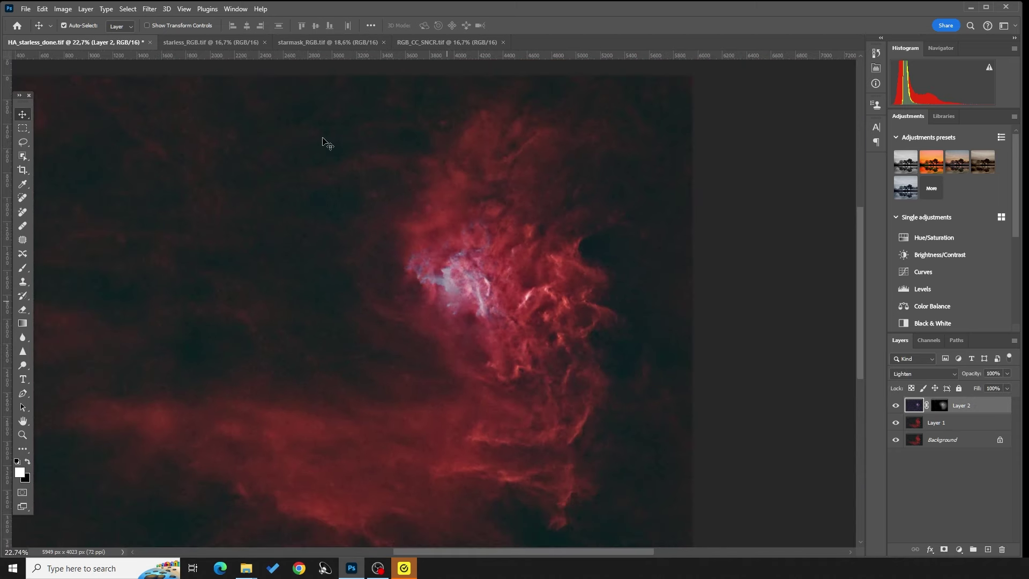
# Step: Select the entire RGB_CC_SNCR star-field image
pyautogui.click(423, 43)
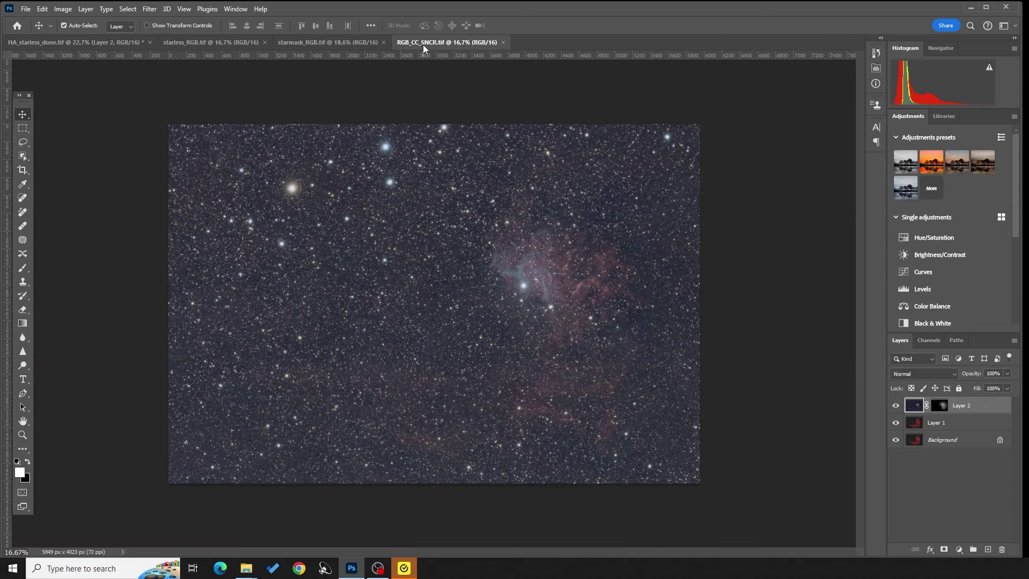
pyautogui.scroll(2, 283, 261)
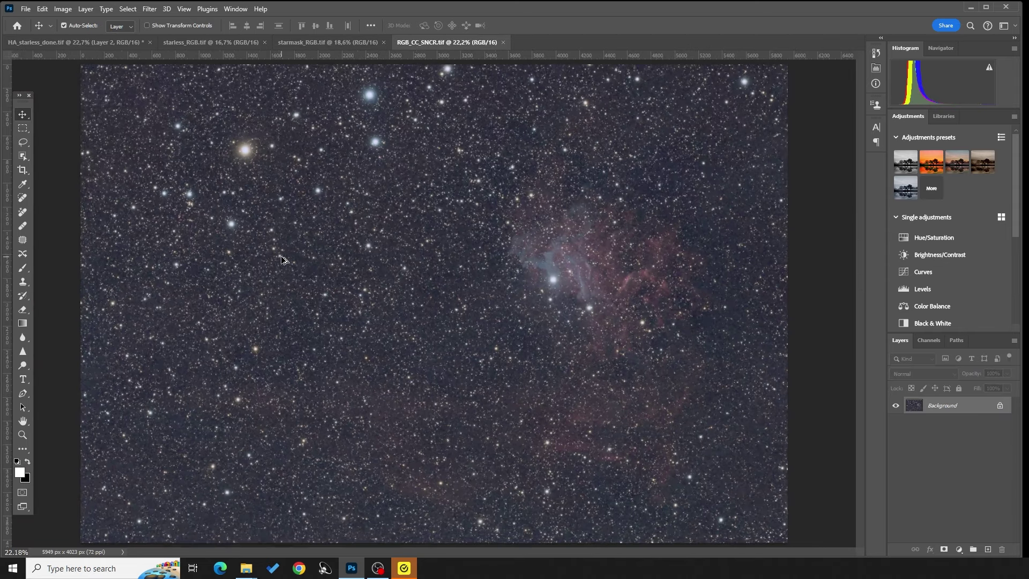
pyautogui.scroll(-1, 283, 260)
pyautogui.hotkey('ctrl', 'a')
# Step: Paste the star field into HA_starless_done as Layer 3 in Lighten blend mode
pyautogui.click(53, 46)
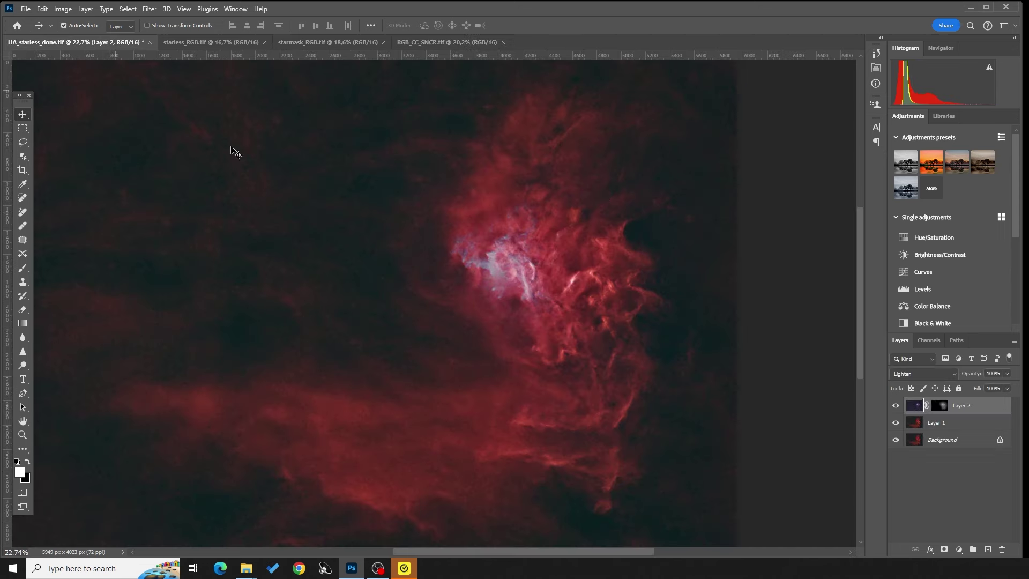
pyautogui.click(928, 477)
pyautogui.hotkey('ctrl', 'v')
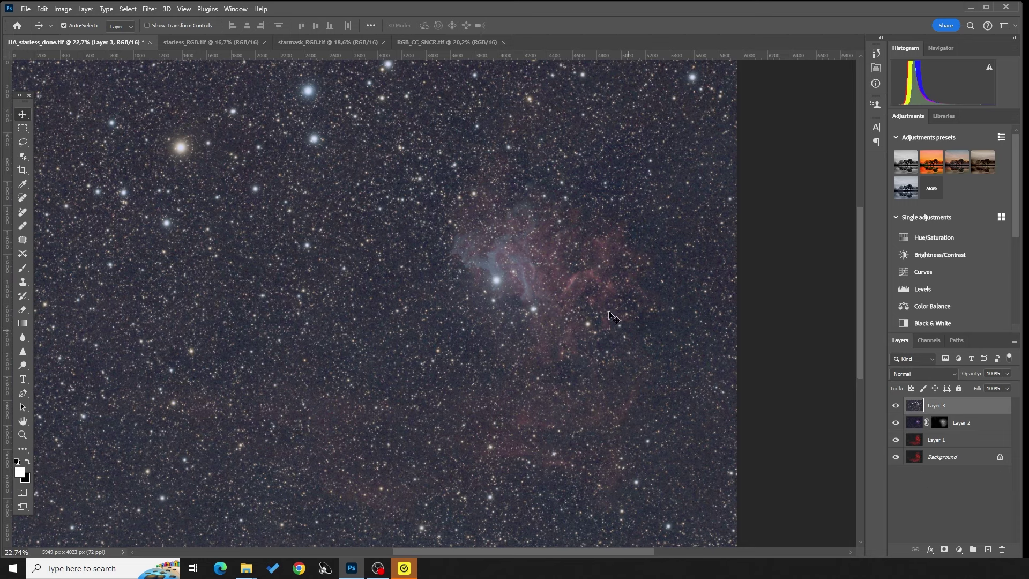
pyautogui.click(955, 375)
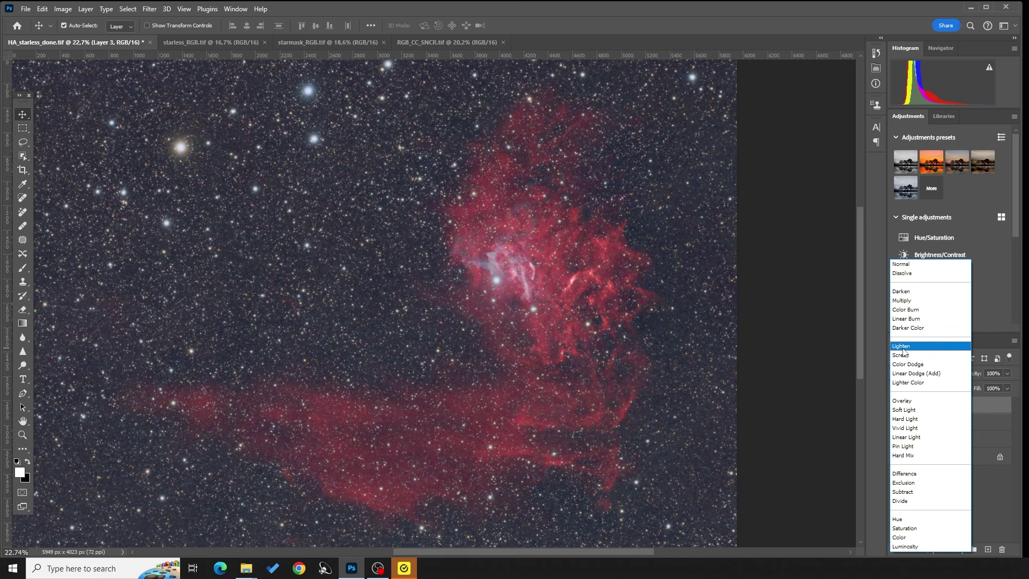
pyautogui.click(903, 347)
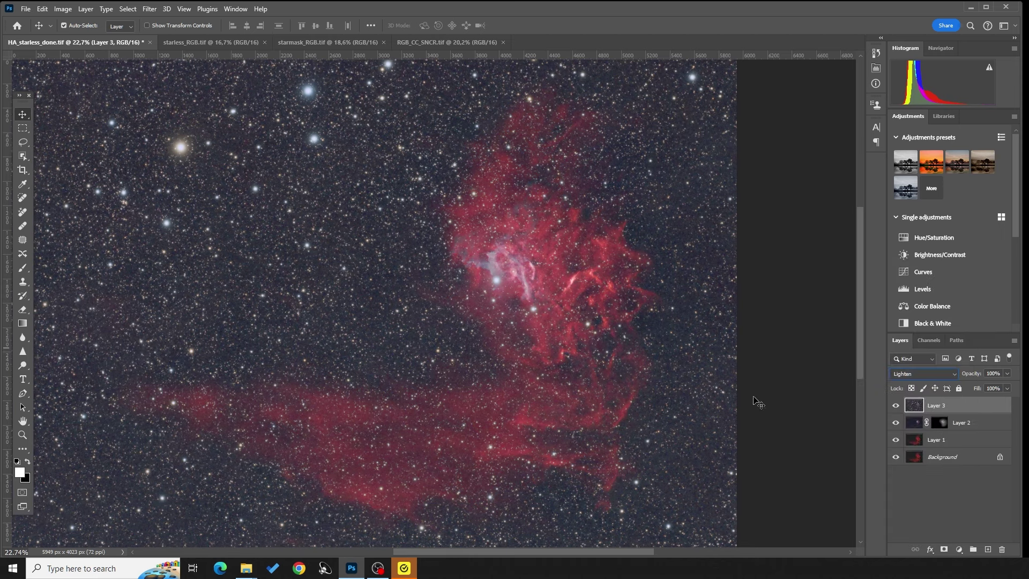
pyautogui.click(62, 9)
# Step: Add Curves points at 44/33 and 146/134 on the star layer
pyautogui.moveTo(68, 38)
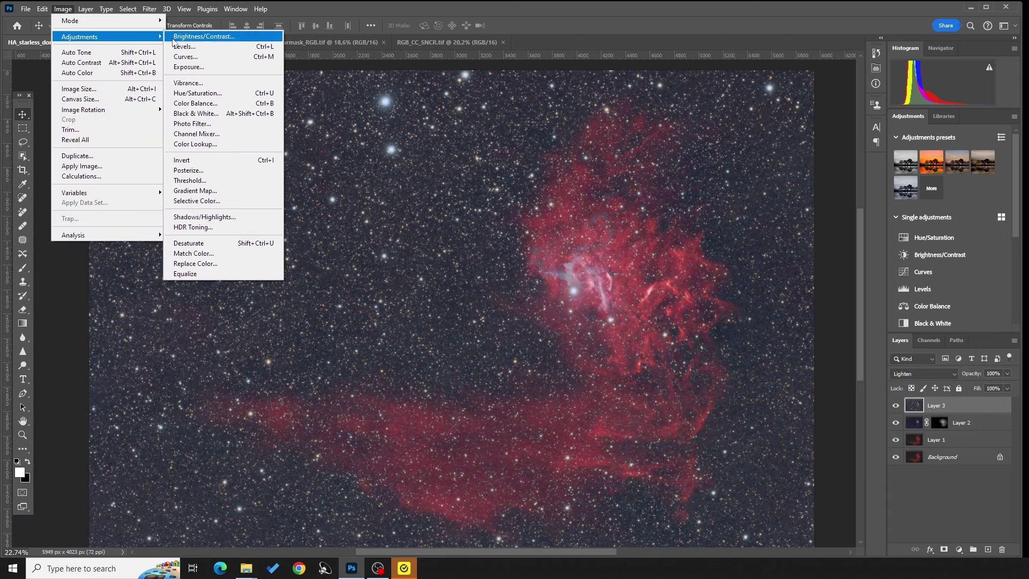
pyautogui.click(184, 57)
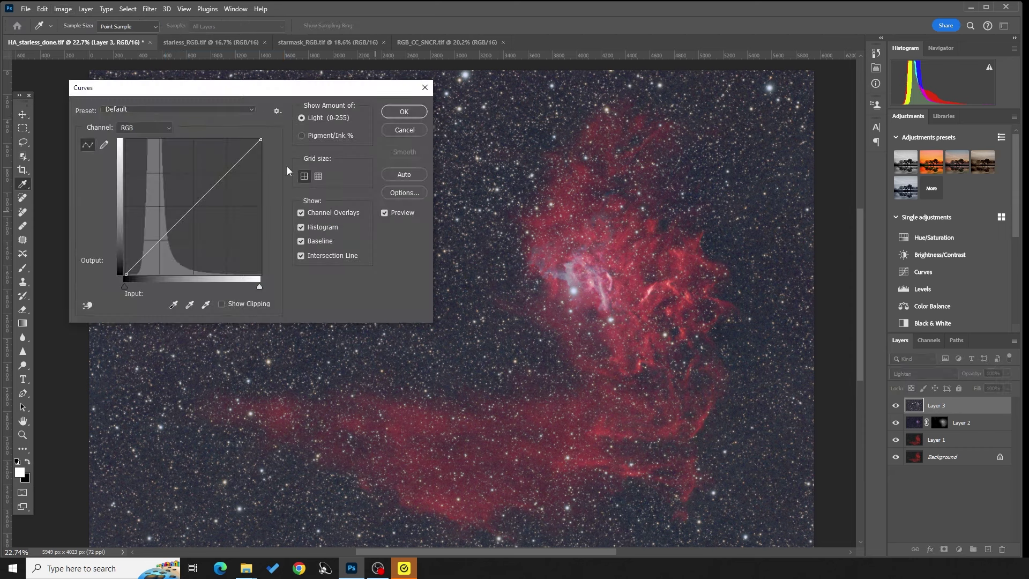
pyautogui.moveTo(258, 95); pyautogui.dragTo(491, 98)
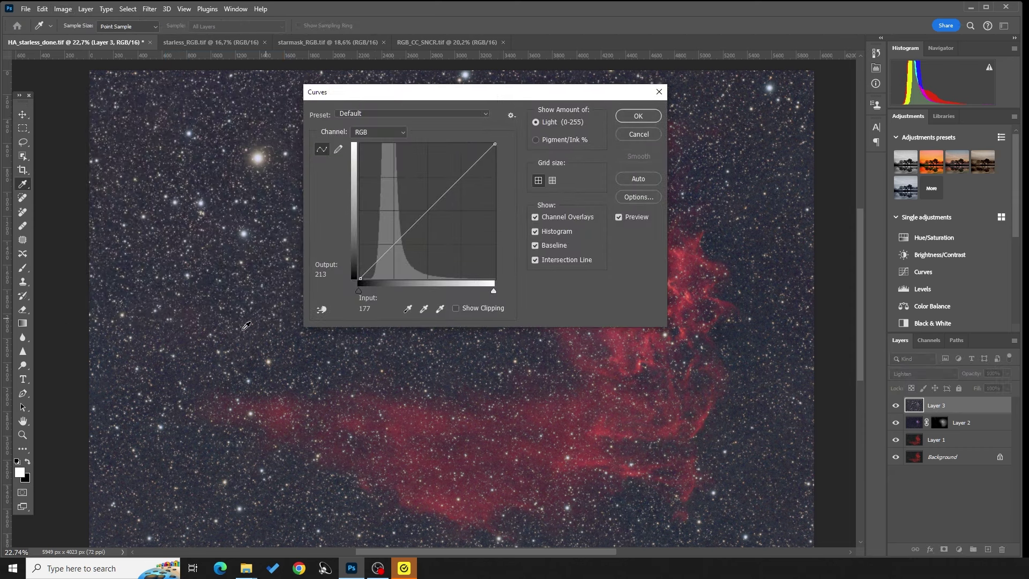
pyautogui.moveTo(378, 258); pyautogui.dragTo(384, 263)
pyautogui.moveTo(433, 218); pyautogui.dragTo(438, 208)
# Step: Compare the star-layer curve with and without preview, then apply it
pyautogui.click(620, 217)
pyautogui.click(619, 217)
pyautogui.moveTo(540, 92); pyautogui.dragTo(285, 176)
pyautogui.click(364, 302)
pyautogui.click(364, 302)
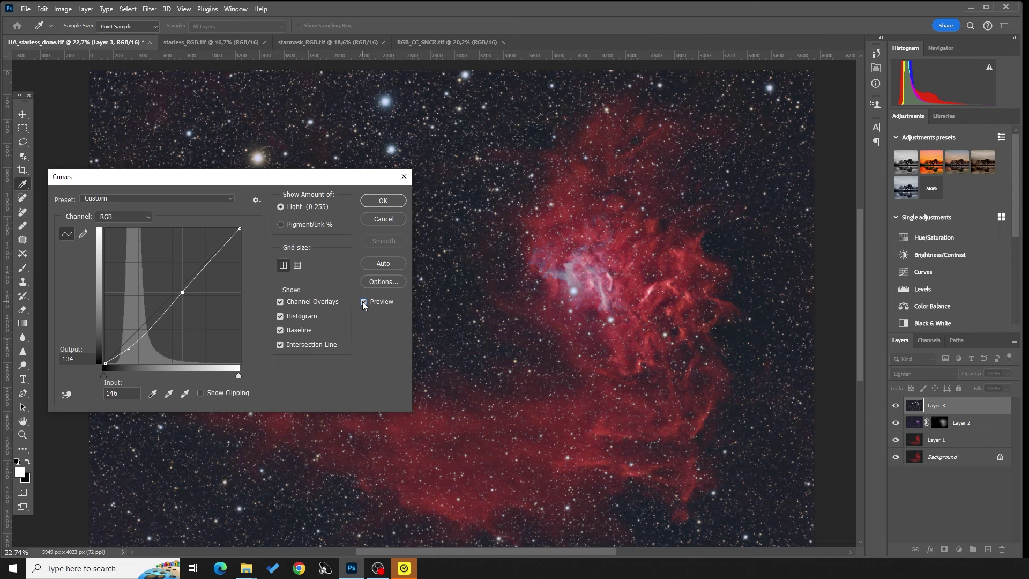
pyautogui.click(383, 200)
pyautogui.scroll(4, 217, 152)
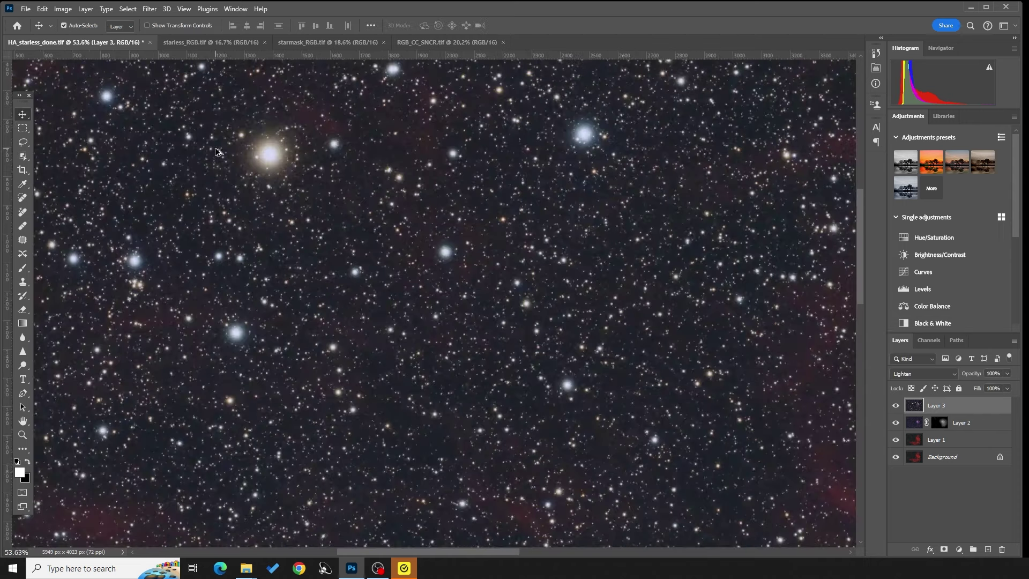
pyautogui.scroll(3, 217, 152)
pyautogui.scroll(-2, 217, 152)
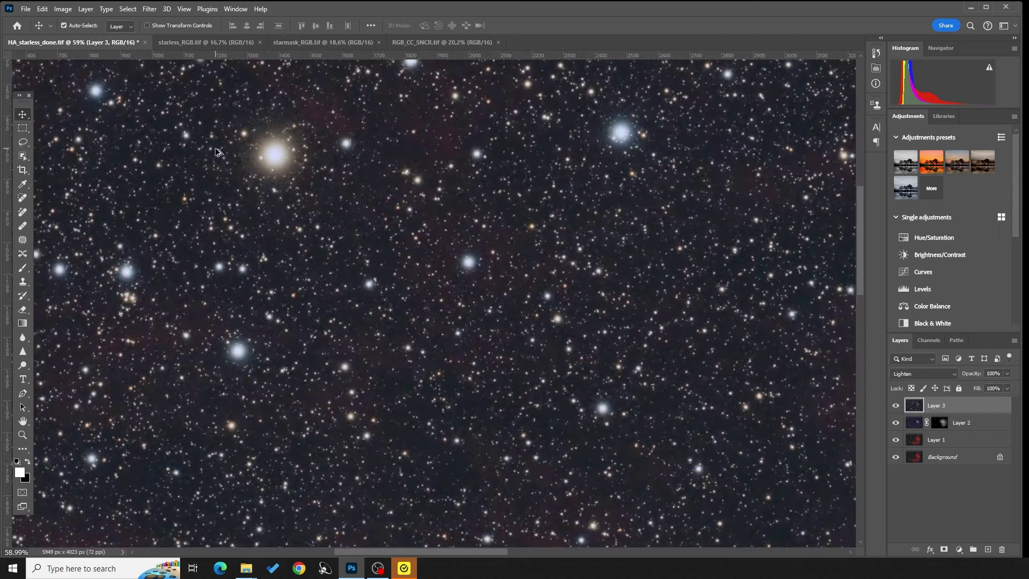
pyautogui.scroll(-3, 626, 316)
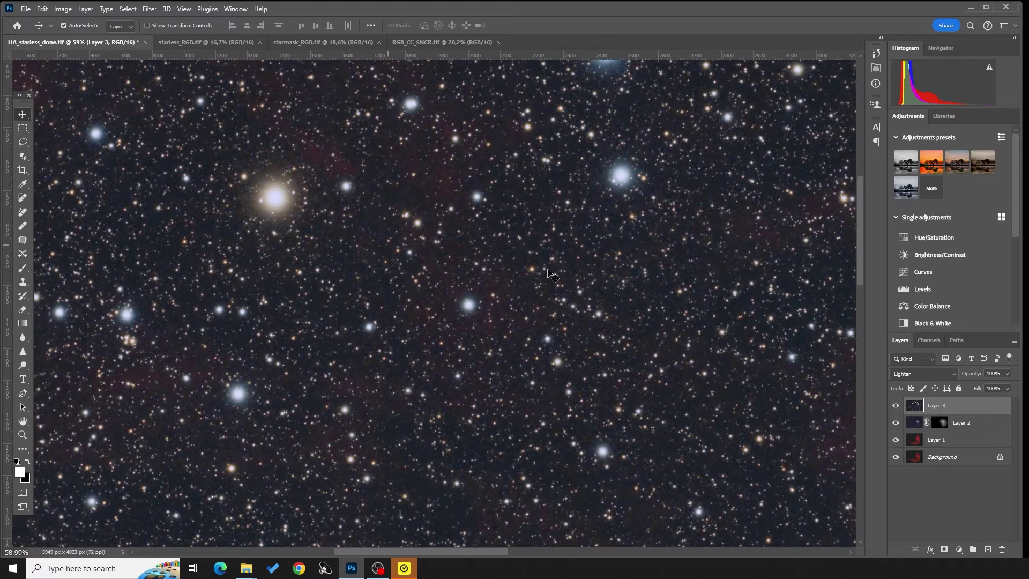
pyautogui.scroll(-2, 703, 330)
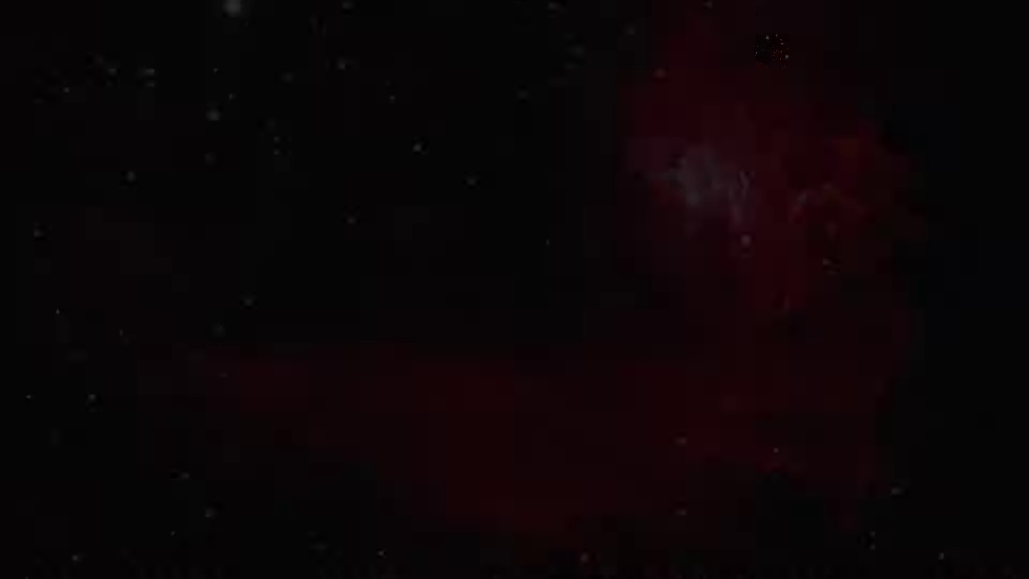